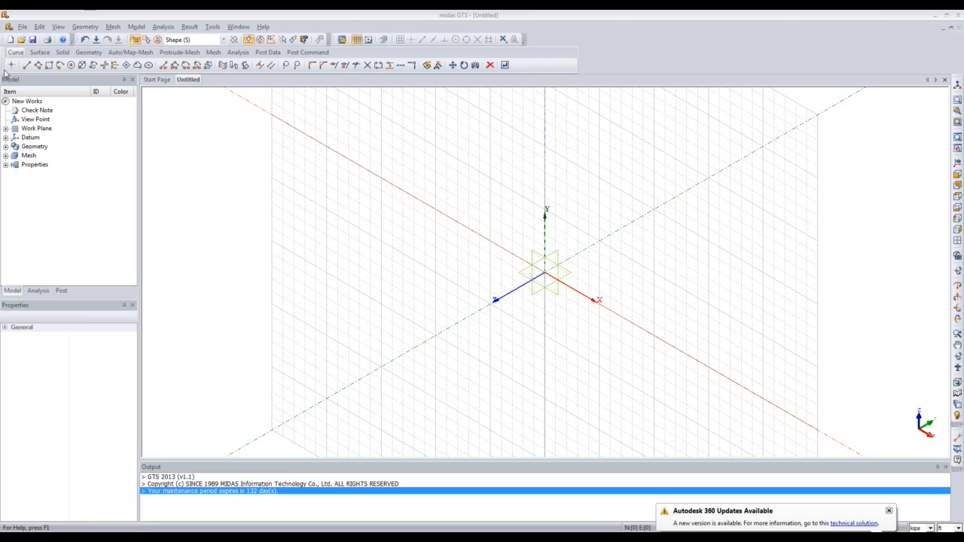
Start importing attributes from the project GTS Basic Tutorial 3_Complete.gtb in the Basic Tutorial 3 folder under Training Sessions.
{"action": "left_click", "coordinate": [135, 27]}
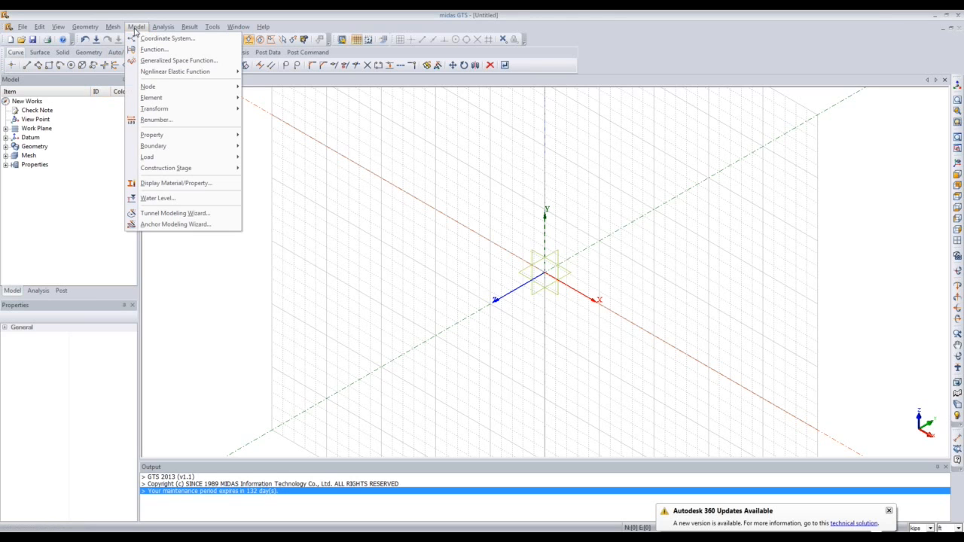
{"action": "mouse_move", "coordinate": [202, 138]}
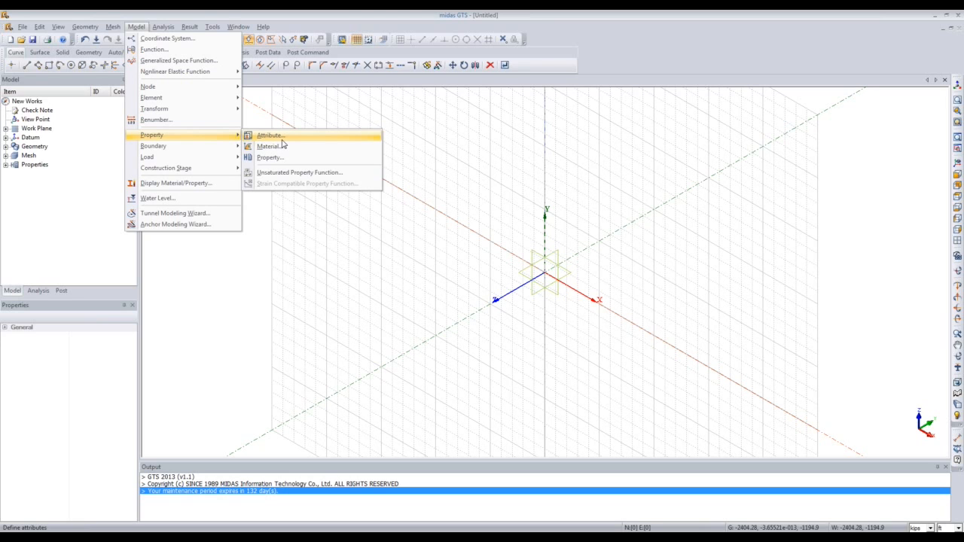
{"action": "left_click", "coordinate": [283, 137]}
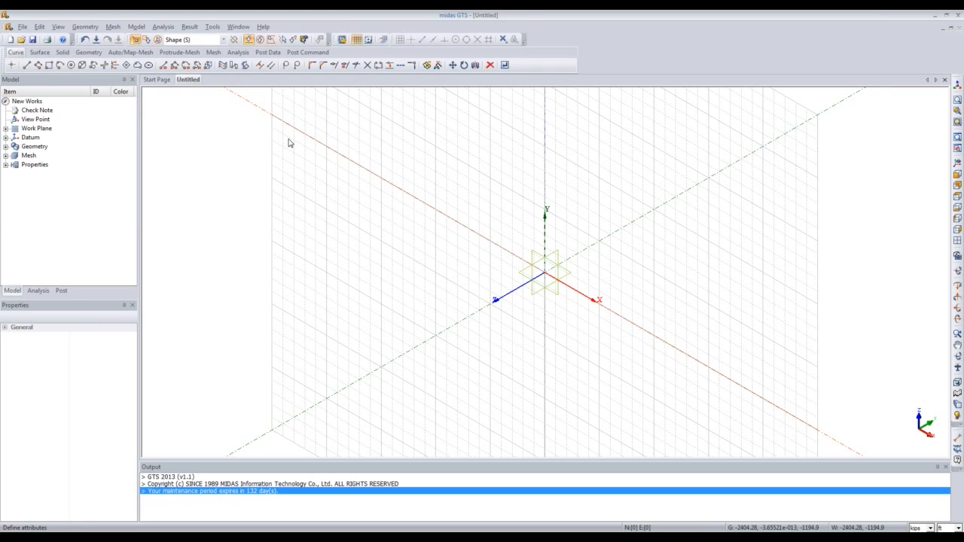
{"action": "left_click_drag", "start_coordinate": [211, 112], "coordinate": [442, 156]}
{"action": "left_click", "coordinate": [495, 219]}
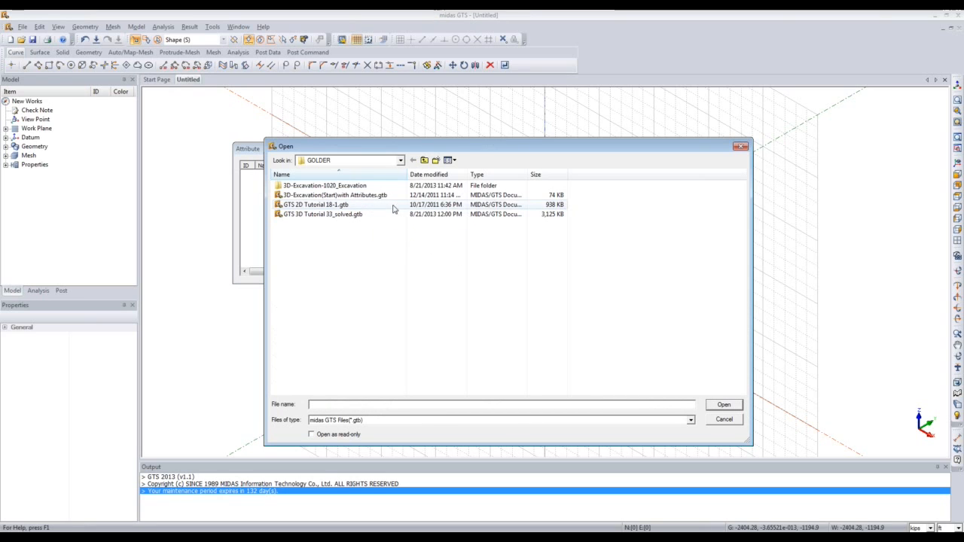
{"action": "left_click", "coordinate": [424, 161]}
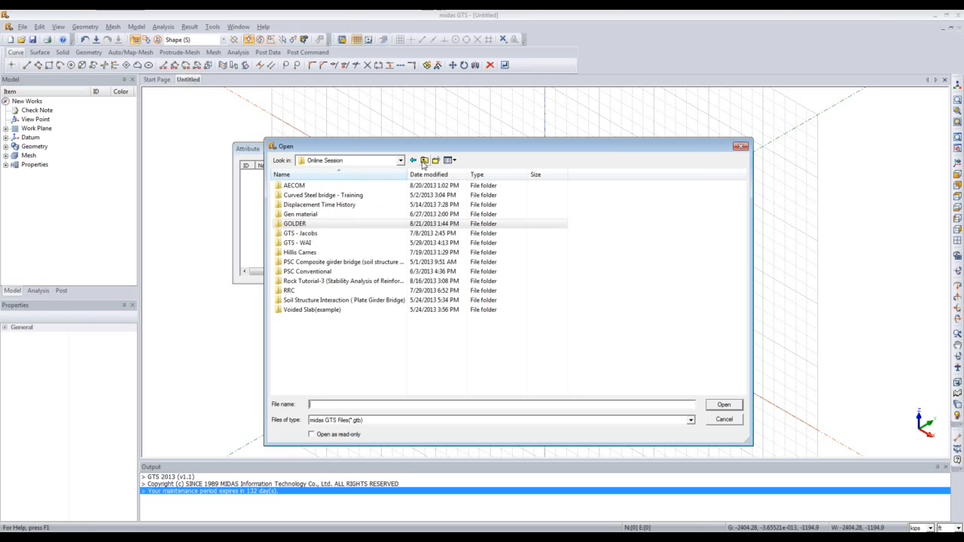
{"action": "left_click", "coordinate": [424, 161]}
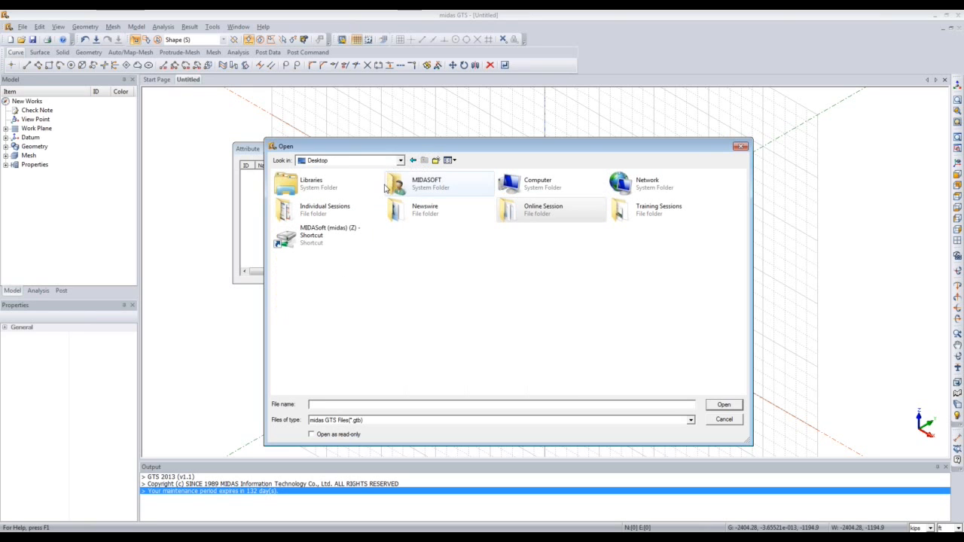
{"action": "double_click", "coordinate": [623, 213]}
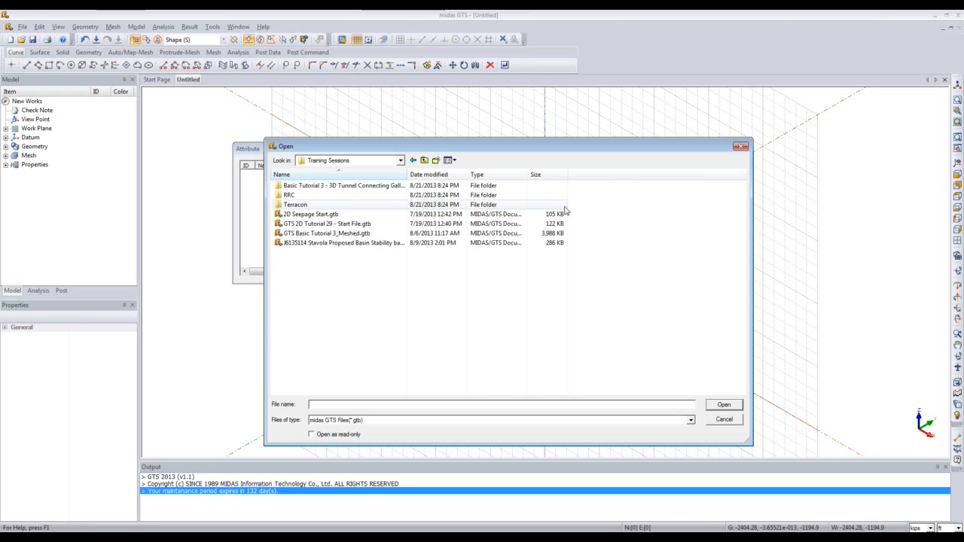
{"action": "double_click", "coordinate": [397, 189]}
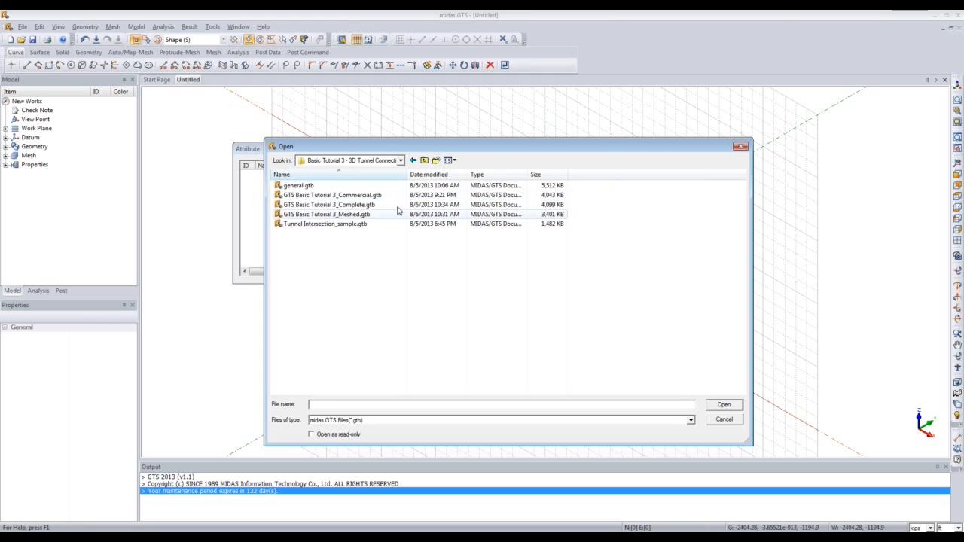
{"action": "left_click", "coordinate": [393, 205]}
{"action": "double_click", "coordinate": [393, 206]}
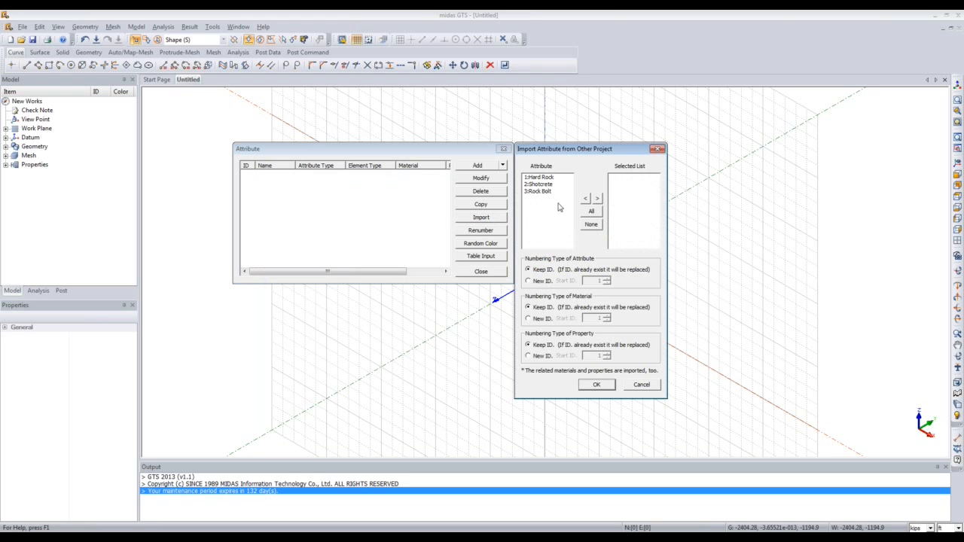
Import all three attributes, Hard Rock, Shotcrete and Rock Bolt, keeping their IDs, and check their element types in the attribute list.
{"action": "left_click_drag", "start_coordinate": [623, 143], "coordinate": [641, 107]}
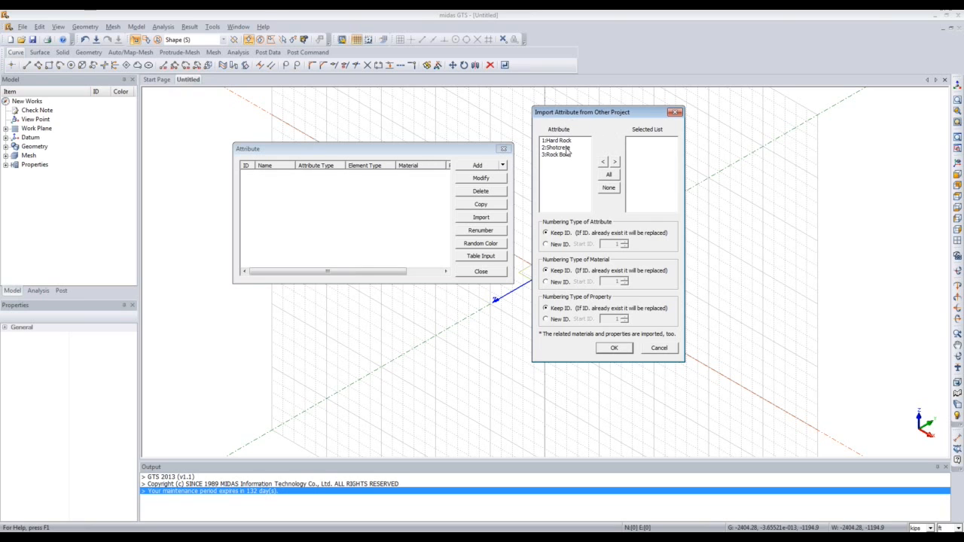
{"action": "left_click", "coordinate": [608, 174]}
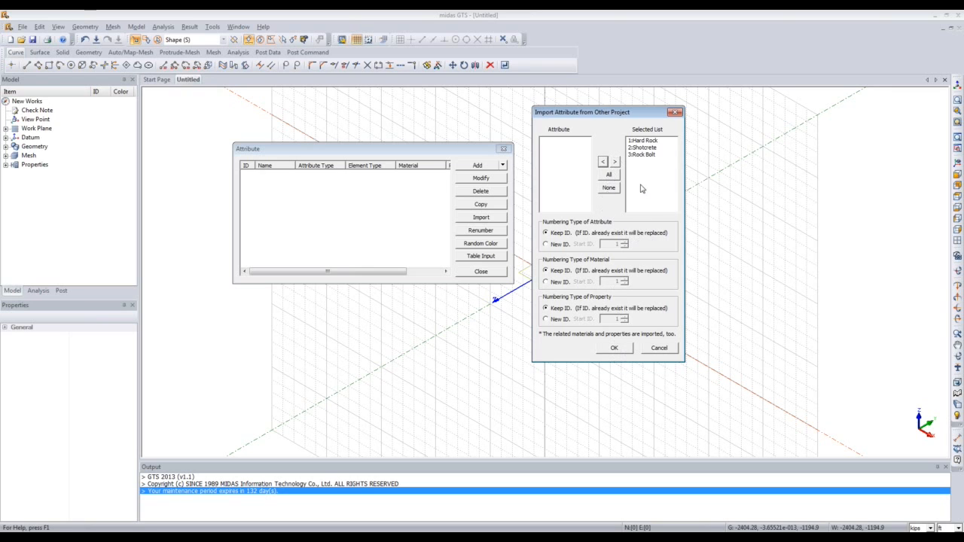
{"action": "left_click", "coordinate": [623, 349]}
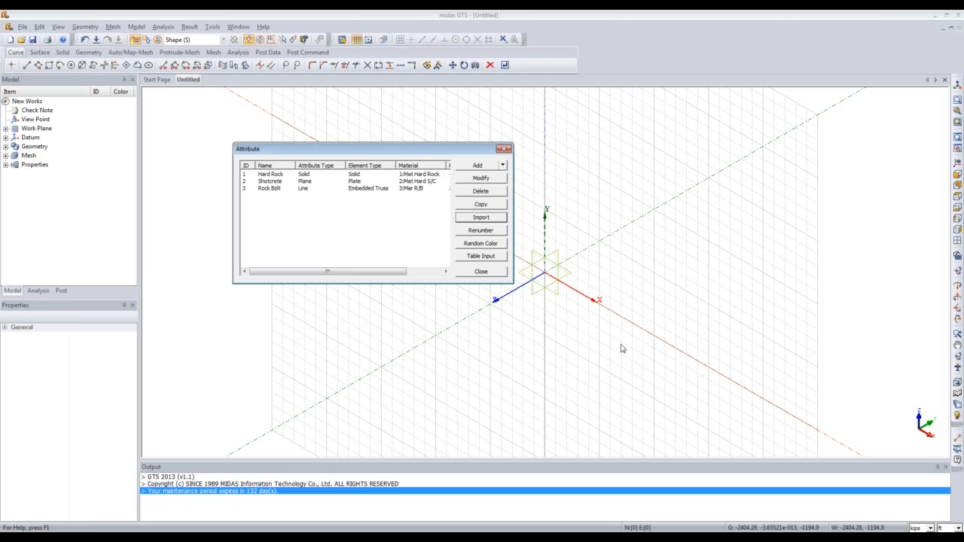
{"action": "left_click", "coordinate": [358, 189]}
{"action": "left_click", "coordinate": [358, 181]}
{"action": "left_click", "coordinate": [357, 175]}
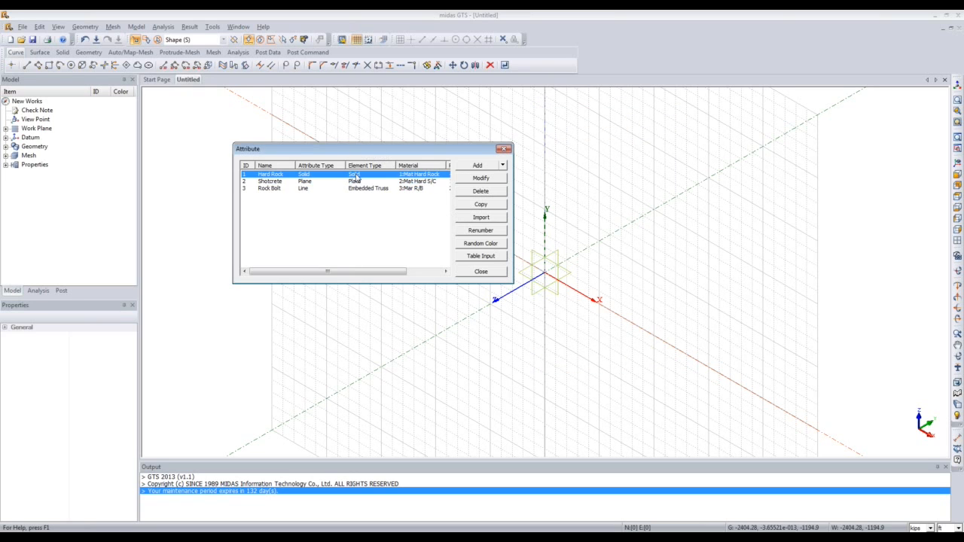
{"action": "left_click", "coordinate": [359, 182]}
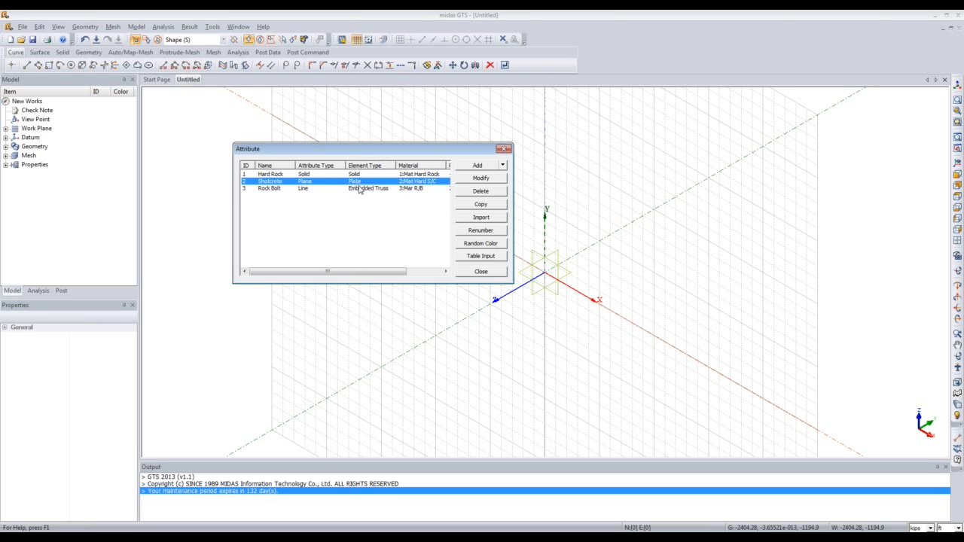
{"action": "left_click", "coordinate": [502, 150]}
Examine the names and types of the imported materials in the project's material list.
{"action": "left_click", "coordinate": [135, 27]}
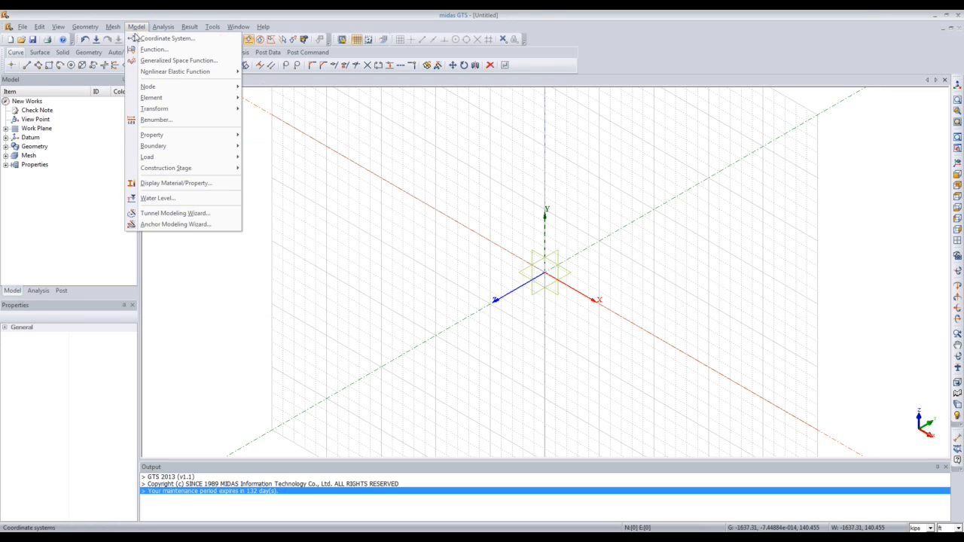
{"action": "mouse_move", "coordinate": [188, 135]}
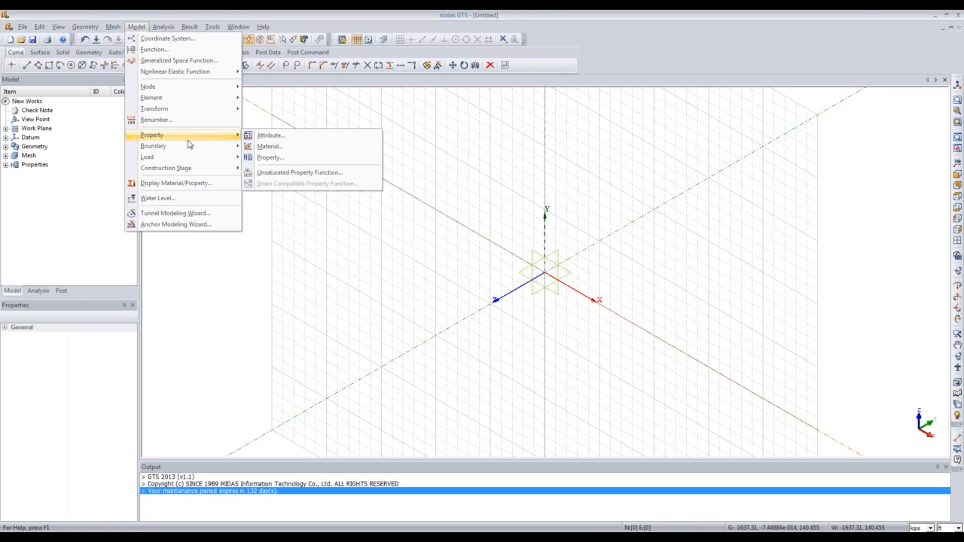
{"action": "left_click", "coordinate": [285, 147]}
{"action": "left_click_drag", "start_coordinate": [175, 99], "coordinate": [476, 141]}
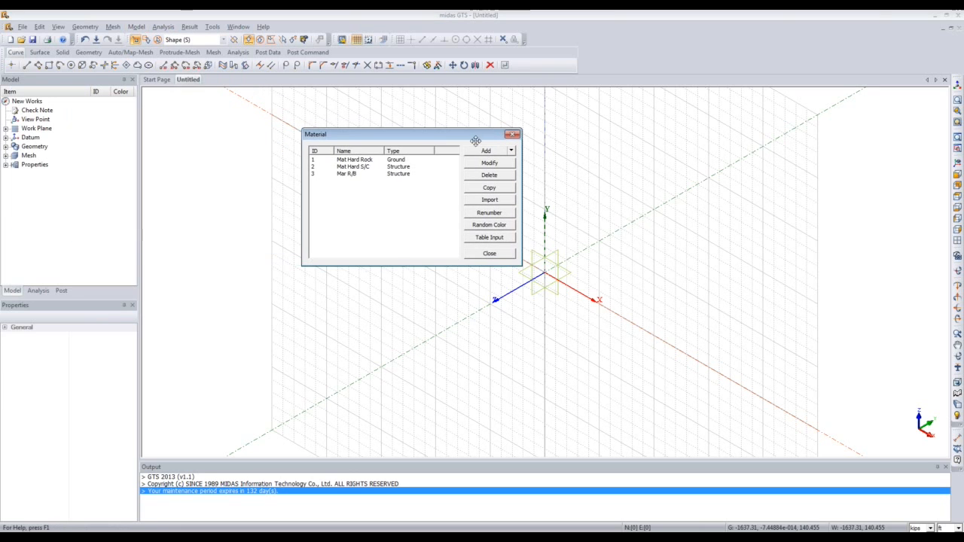
{"action": "left_click", "coordinate": [413, 167]}
{"action": "left_click", "coordinate": [412, 160]}
{"action": "left_click", "coordinate": [414, 174]}
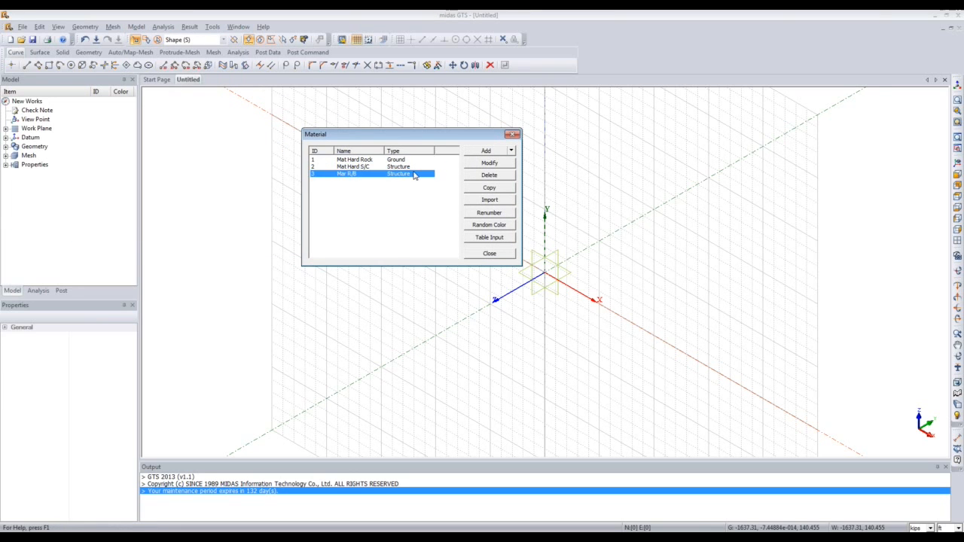
{"action": "left_click", "coordinate": [490, 253]}
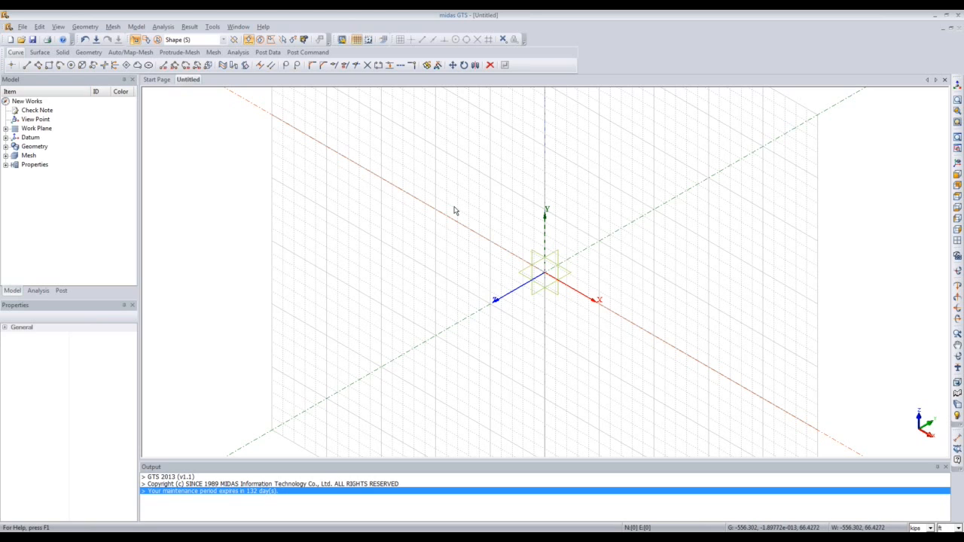
{"action": "left_click", "coordinate": [23, 27]}
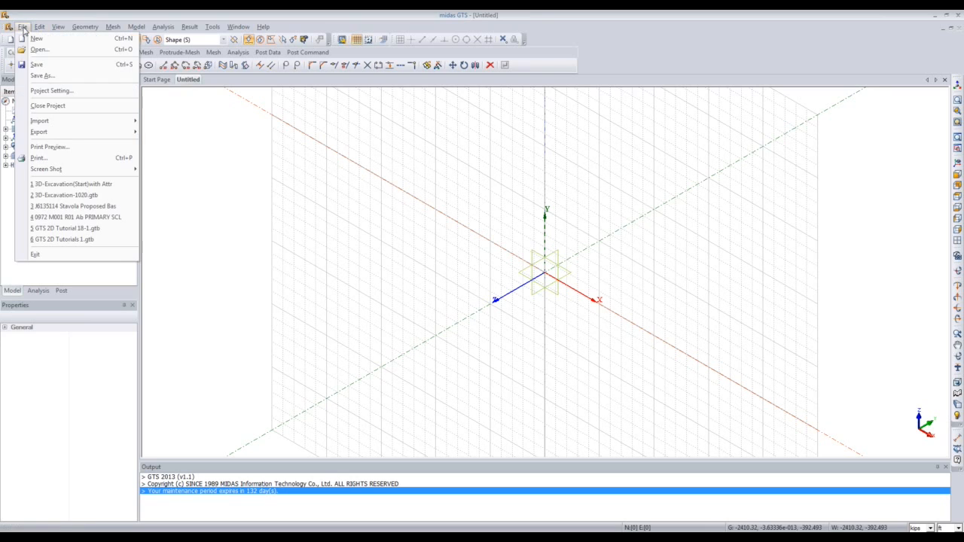
{"action": "mouse_move", "coordinate": [69, 122]}
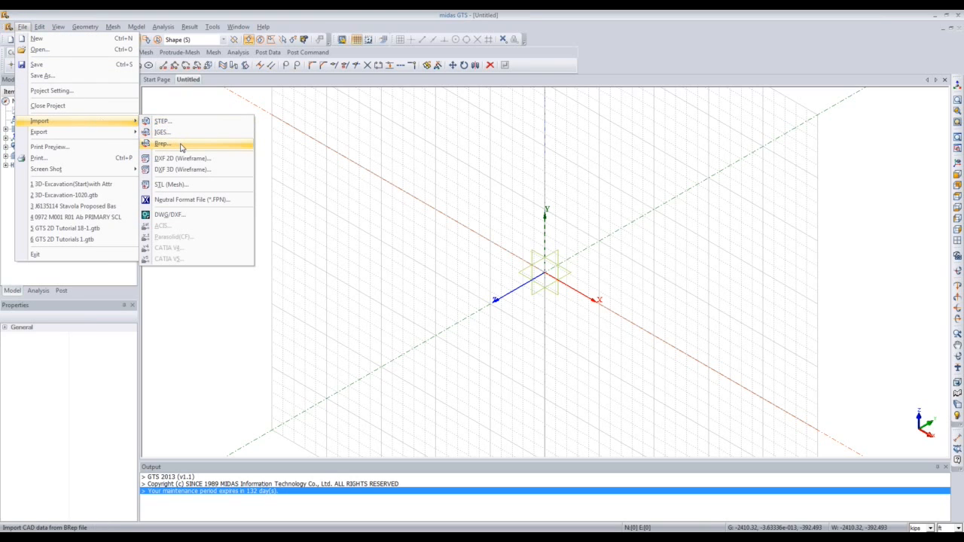
{"action": "left_click", "coordinate": [191, 198]}
Start a 2D DXF wireframe import and load the main tunnel drawing GTS Basic Tutorial 3_Main.dxf.
{"action": "left_click", "coordinate": [23, 27]}
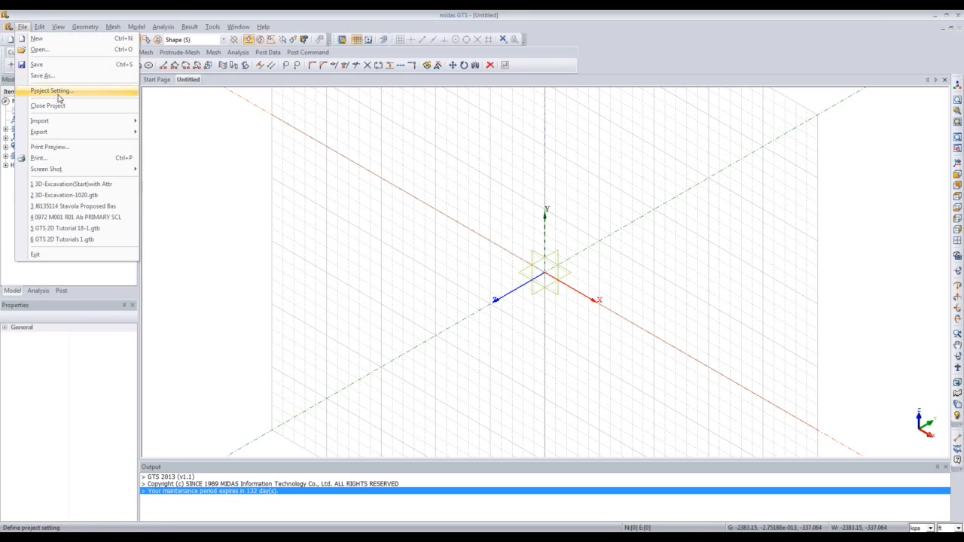
{"action": "mouse_move", "coordinate": [84, 126]}
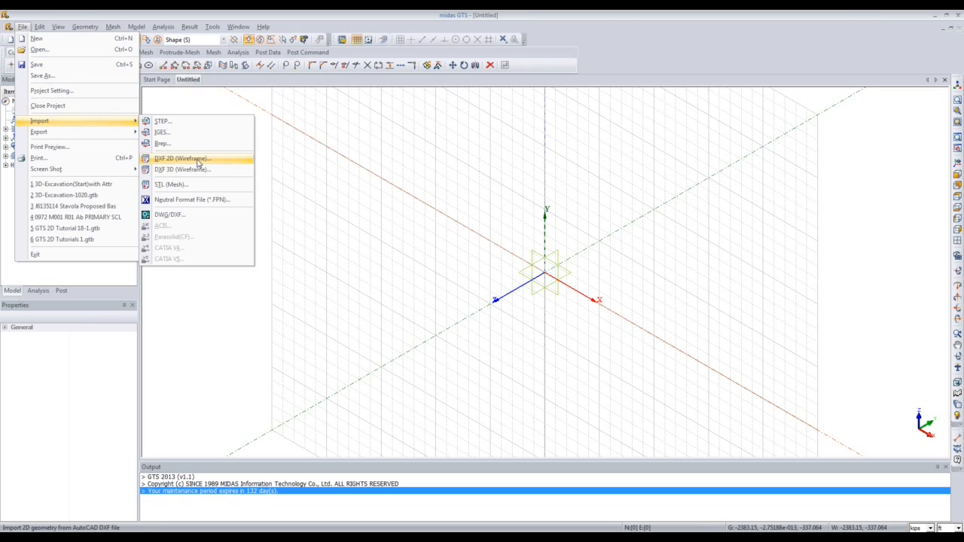
{"action": "left_click", "coordinate": [199, 161]}
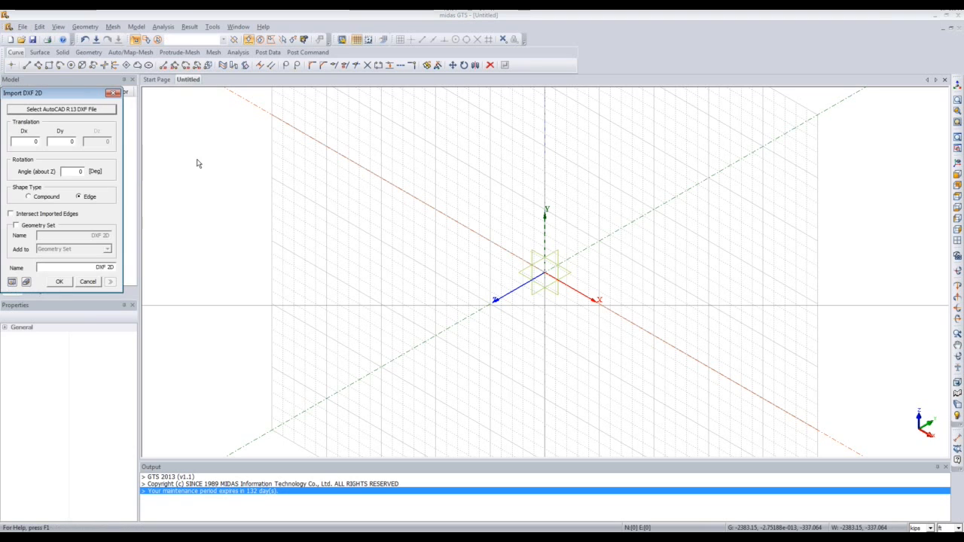
{"action": "left_click_drag", "start_coordinate": [83, 93], "coordinate": [499, 141]}
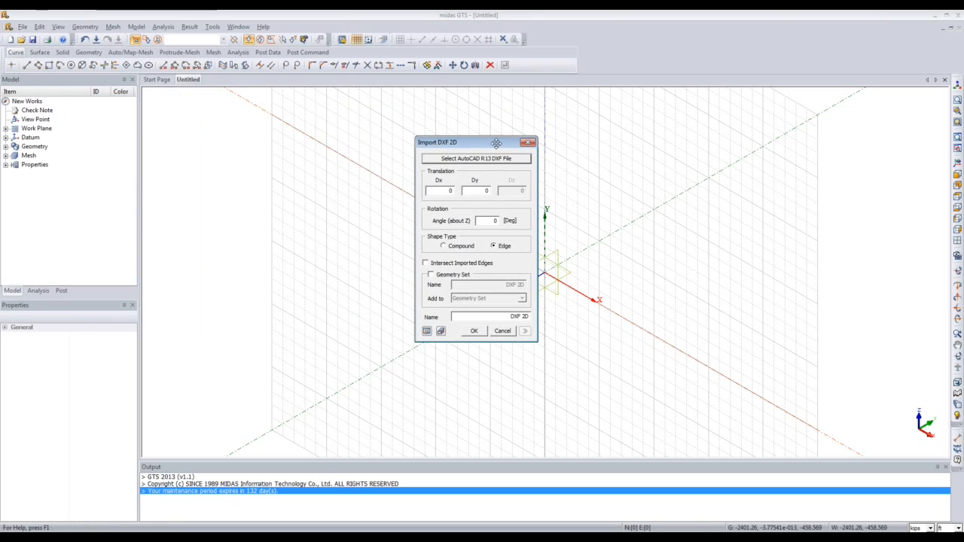
{"action": "left_click", "coordinate": [477, 158]}
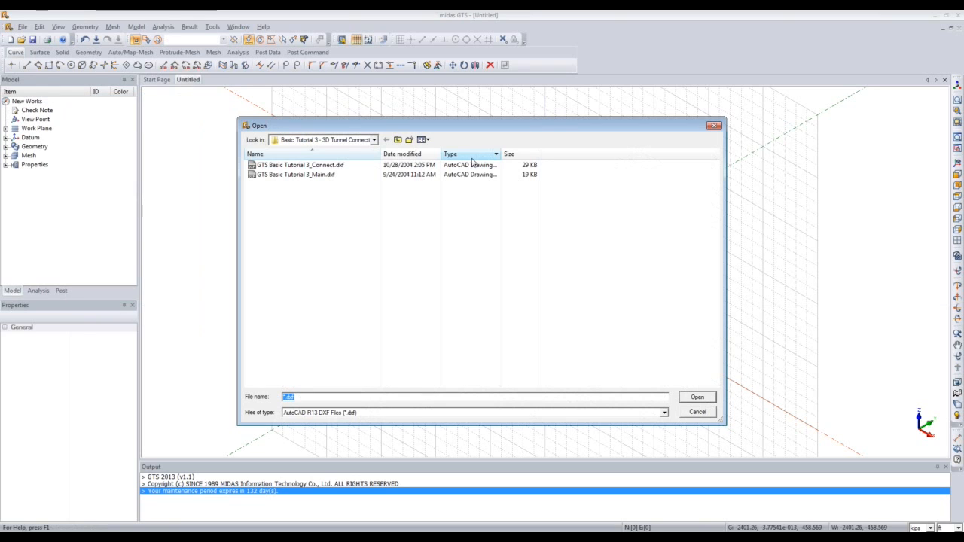
{"action": "double_click", "coordinate": [326, 175]}
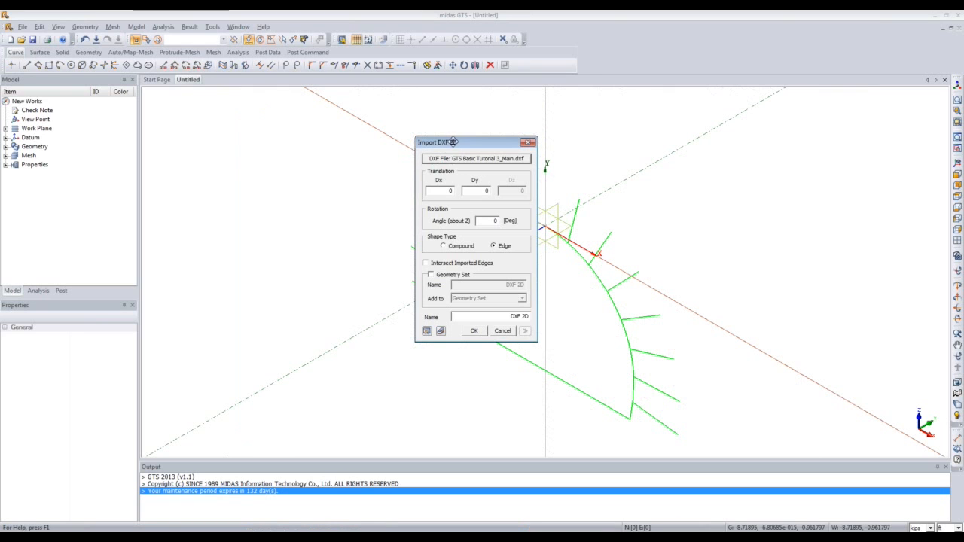
Import the main tunnel drawing as a Compound shape with a Dy translation of 10, previewing its position first.
{"action": "left_click_drag", "start_coordinate": [458, 142], "coordinate": [273, 145]}
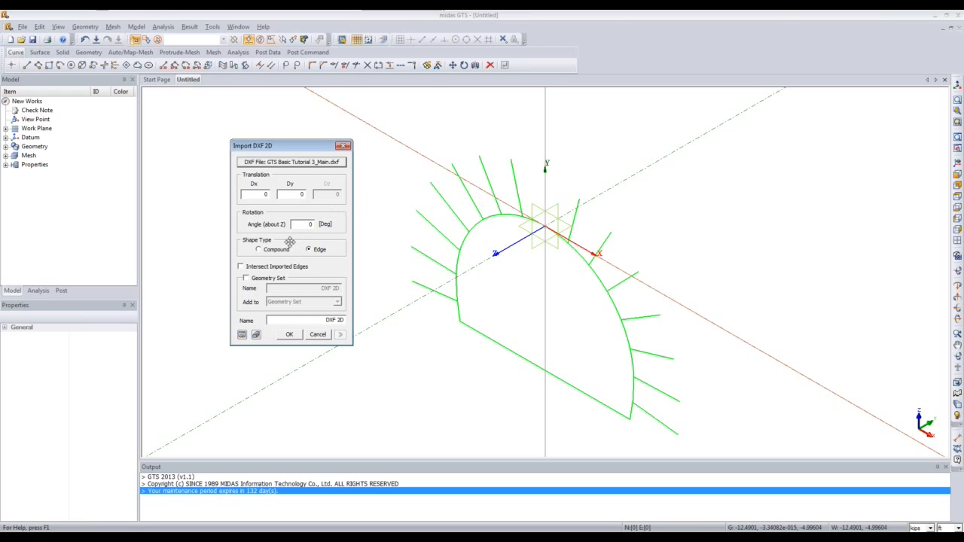
{"action": "left_click", "coordinate": [260, 251]}
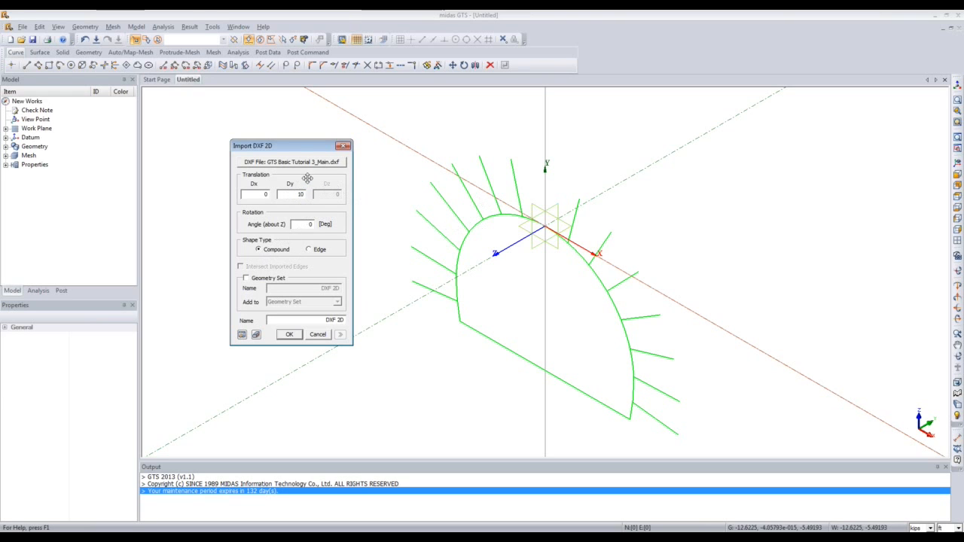
{"action": "left_click", "coordinate": [243, 335]}
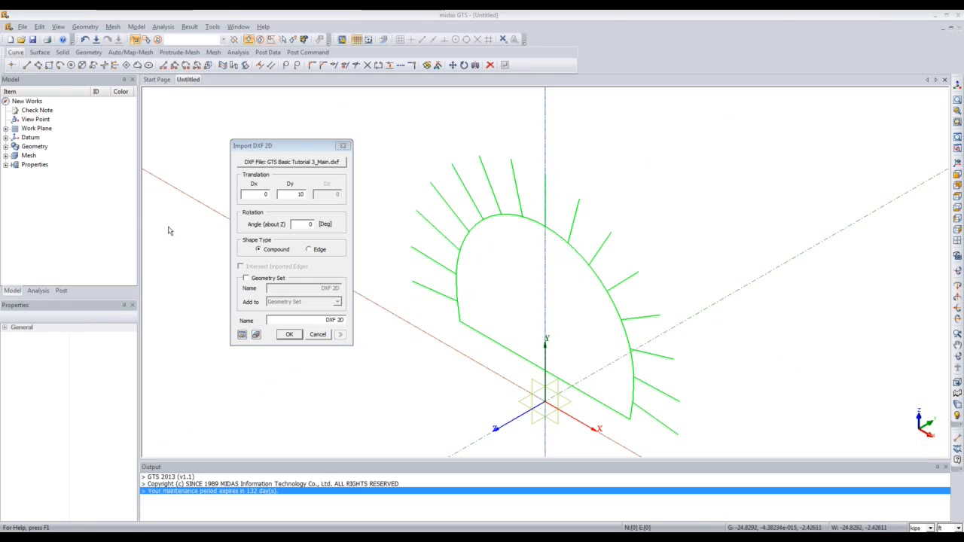
{"action": "left_click", "coordinate": [286, 336]}
{"action": "scroll", "coordinate": [426, 359], "scroll_direction": "down", "scroll_amount": 3}
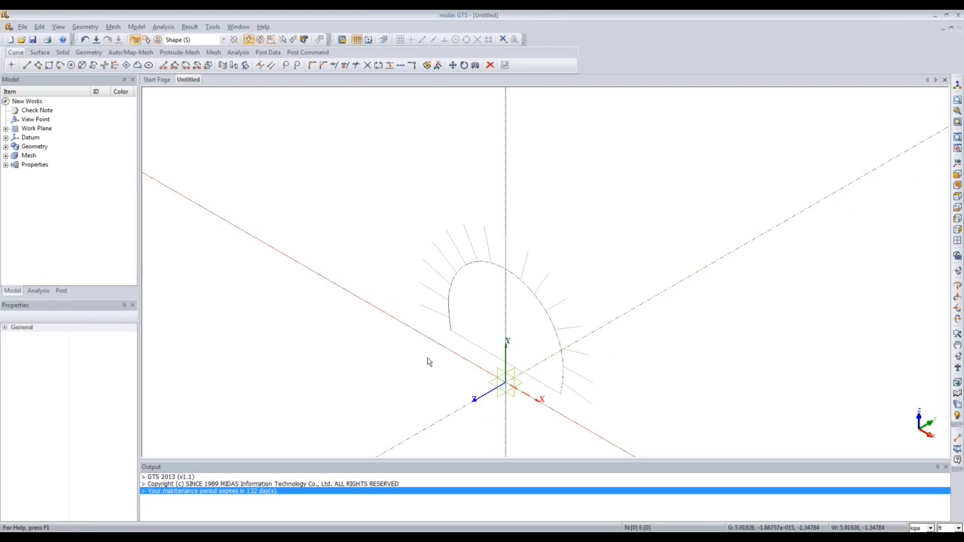
{"action": "scroll", "coordinate": [463, 336], "scroll_direction": "down", "scroll_amount": 2}
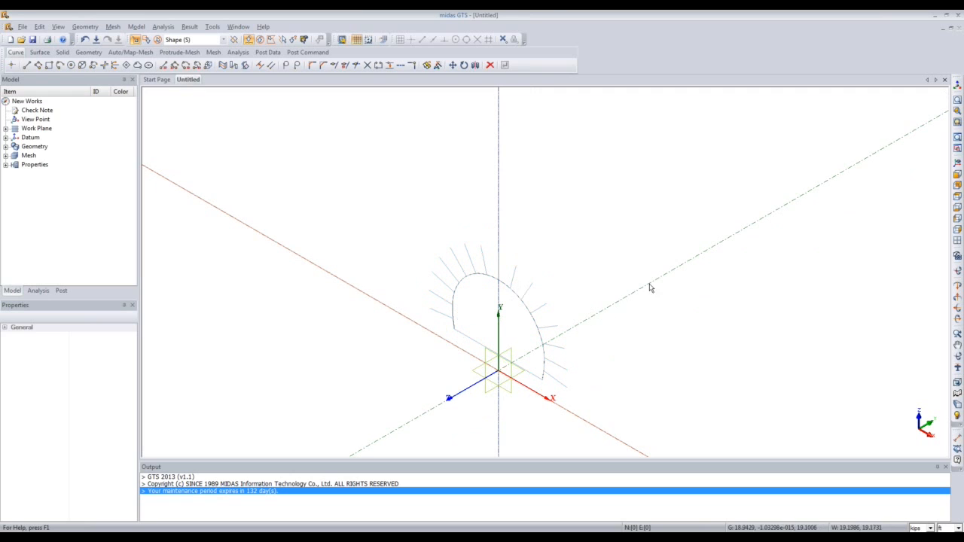
Start another 2D DXF wireframe import and load the connecting tunnel drawing GTS Basic Tutorial 3_Connect.dxf.
{"action": "left_click", "coordinate": [24, 28]}
{"action": "mouse_move", "coordinate": [68, 122]}
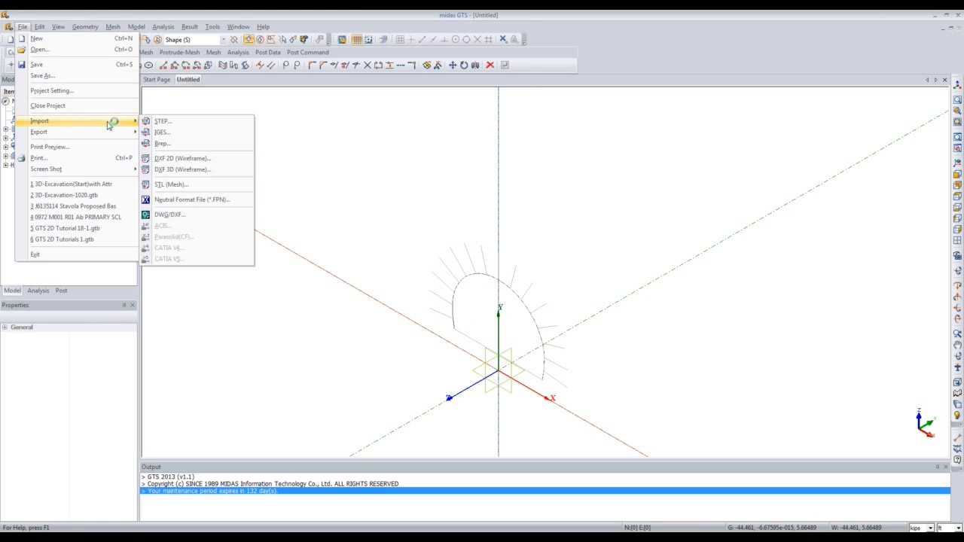
{"action": "left_click", "coordinate": [186, 160]}
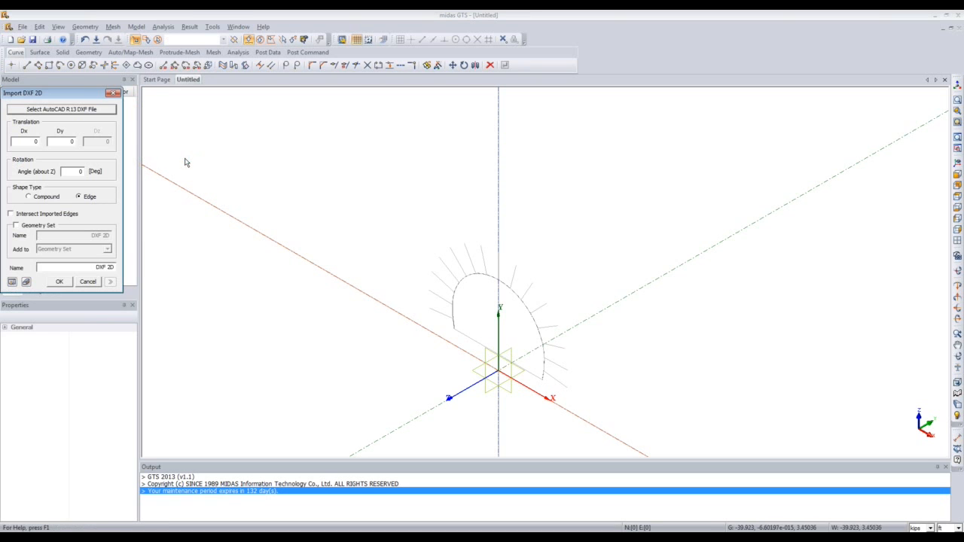
{"action": "left_click_drag", "start_coordinate": [92, 99], "coordinate": [313, 154]}
{"action": "left_click", "coordinate": [314, 159]}
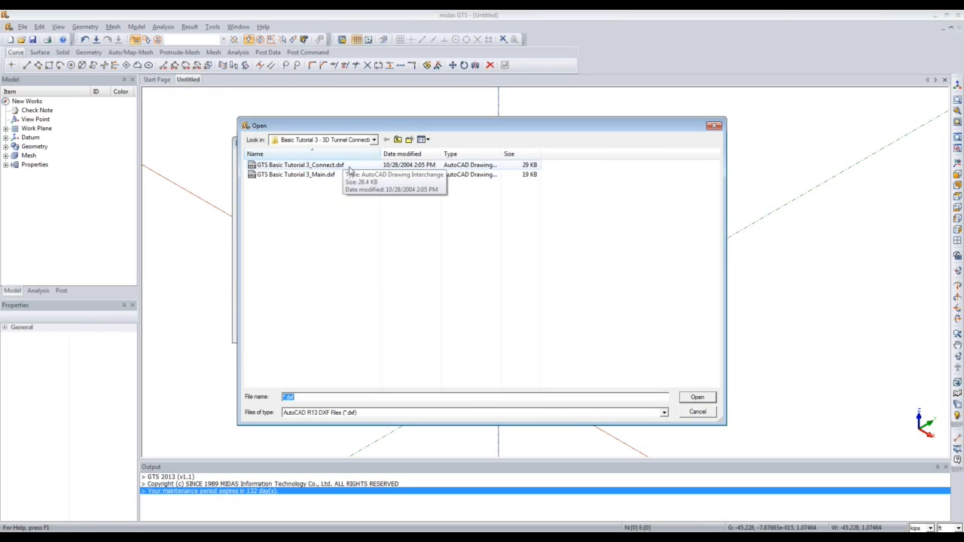
{"action": "double_click", "coordinate": [345, 166]}
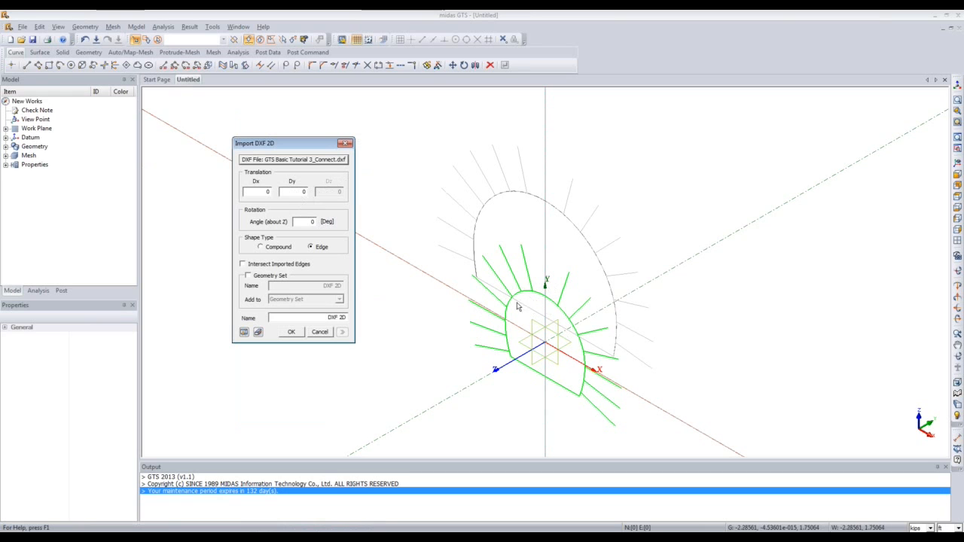
Import the connecting tunnel drawing as a Compound shape with a Dy translation of 10, previewing its position first.
{"action": "double_click", "coordinate": [302, 192]}
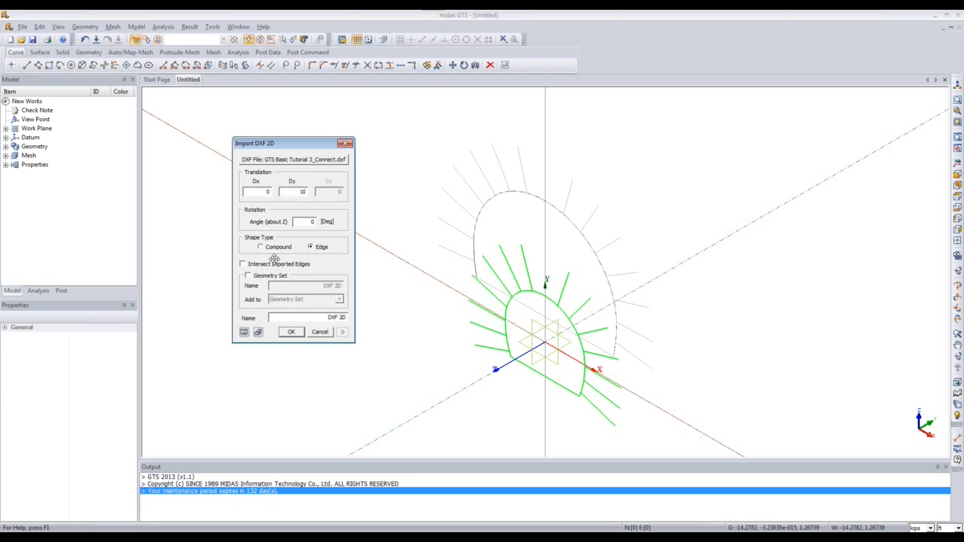
{"action": "left_click", "coordinate": [260, 248]}
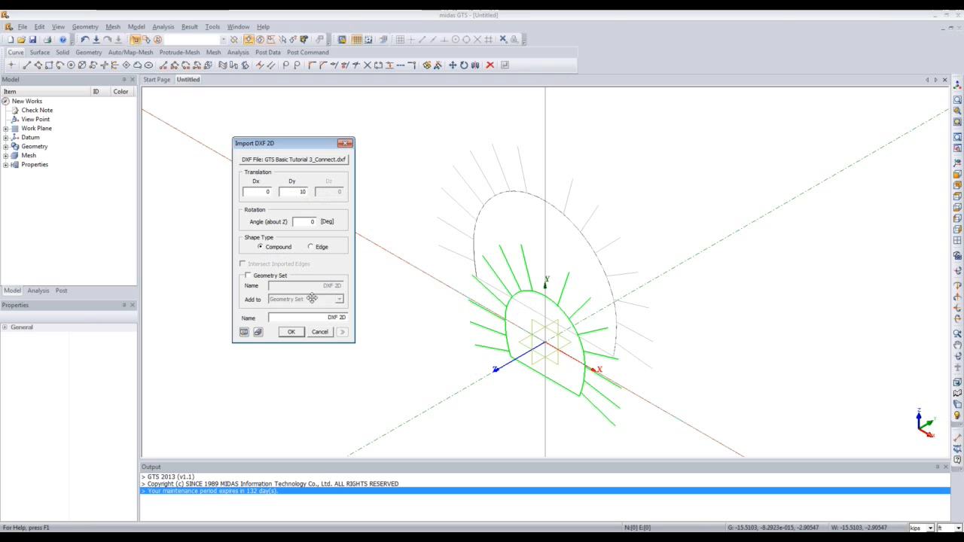
{"action": "left_click", "coordinate": [243, 332]}
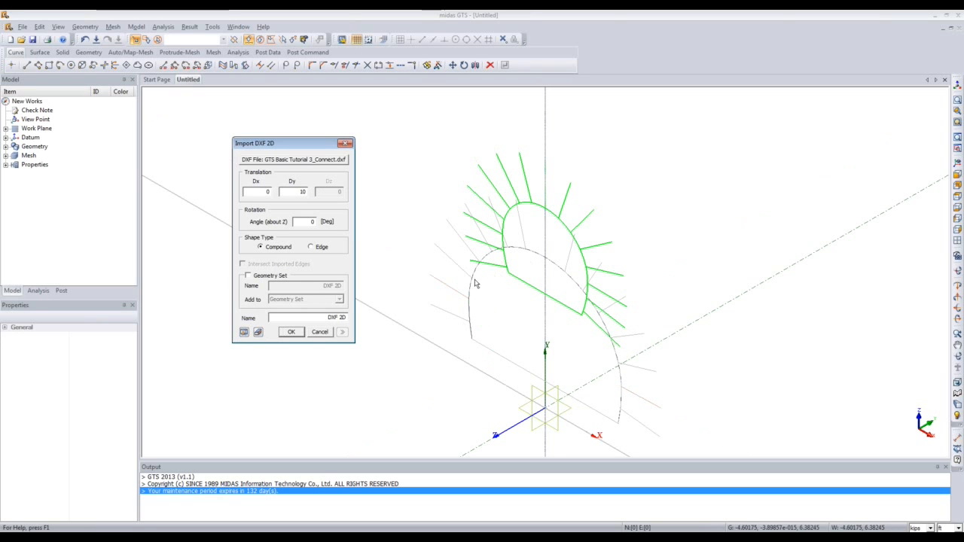
{"action": "left_click", "coordinate": [290, 332]}
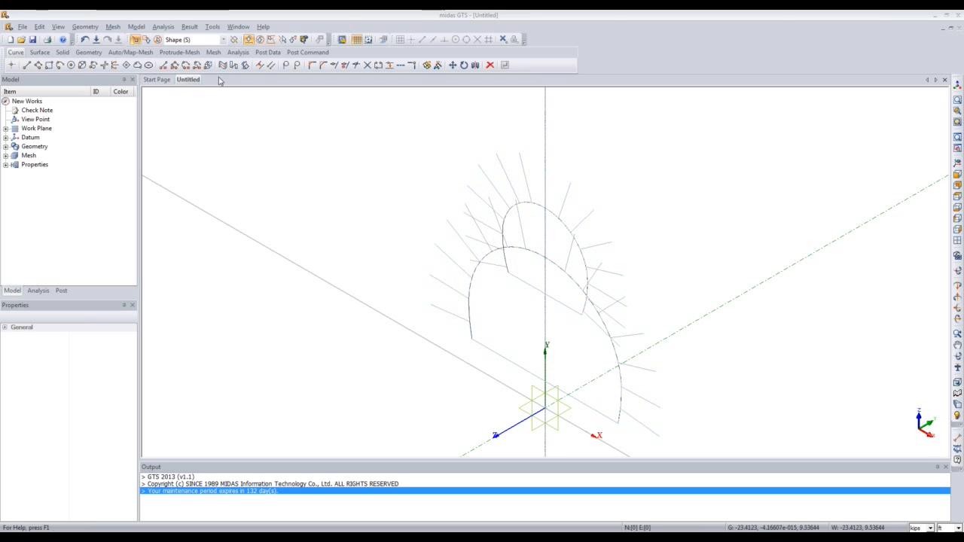
{"action": "left_click", "coordinate": [92, 28]}
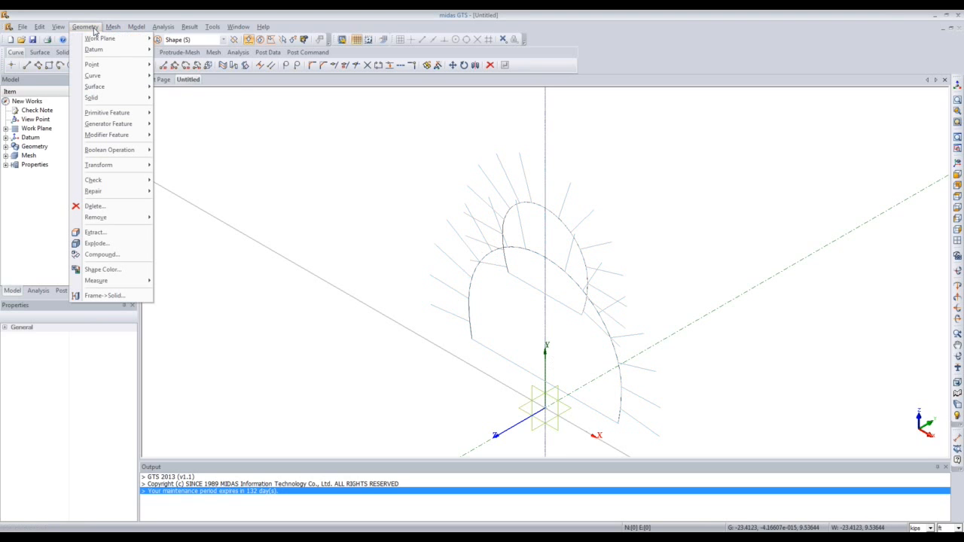
{"action": "mouse_move", "coordinate": [126, 165]}
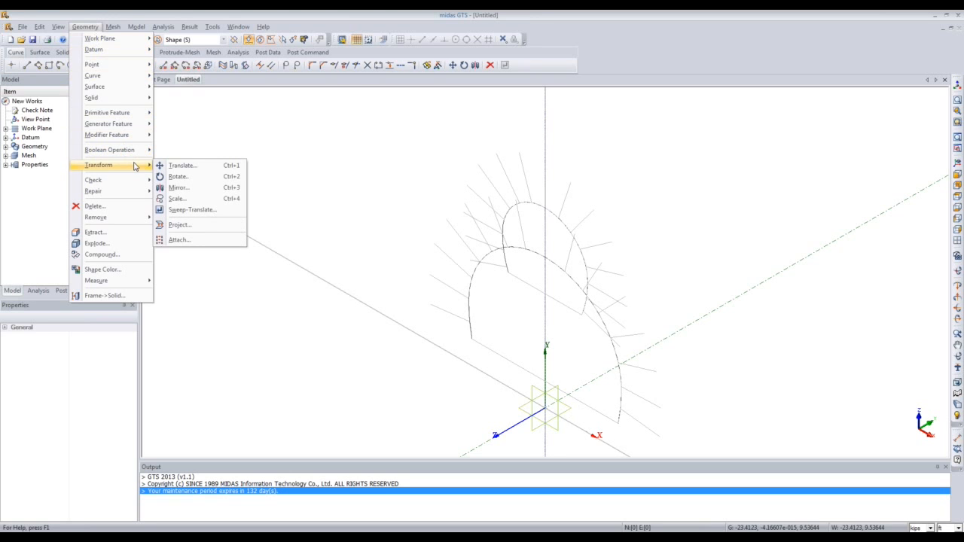
{"action": "left_click", "coordinate": [167, 165]}
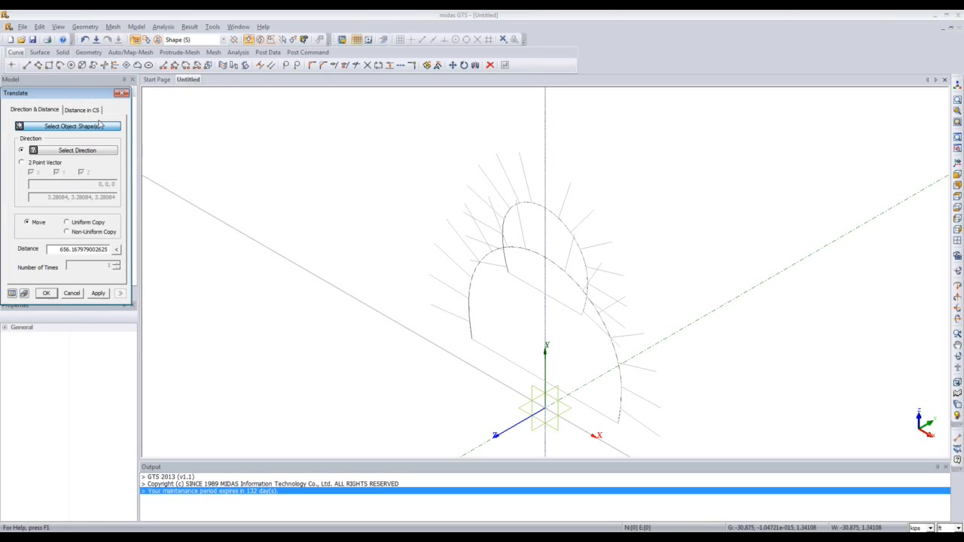
{"action": "left_click_drag", "start_coordinate": [94, 92], "coordinate": [196, 135]}
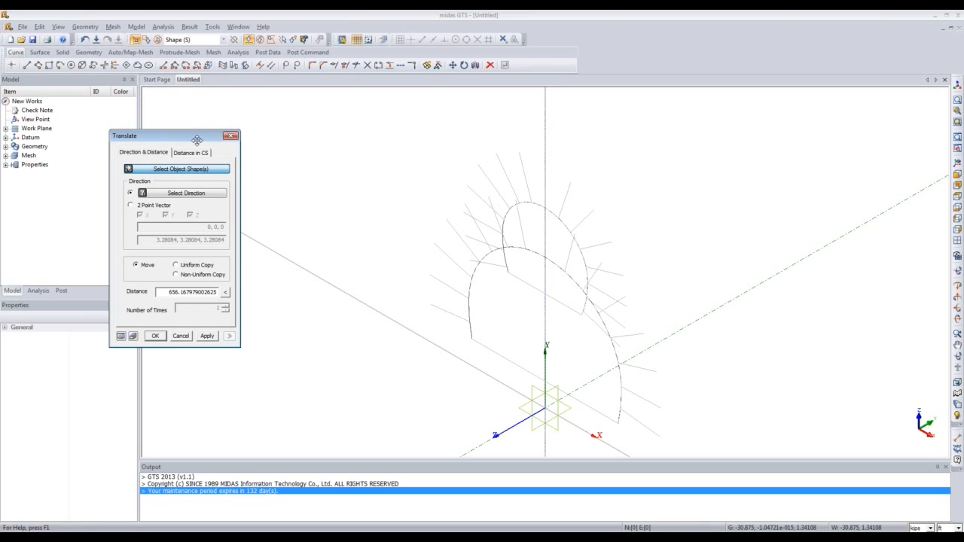
{"action": "left_click", "coordinate": [529, 205]}
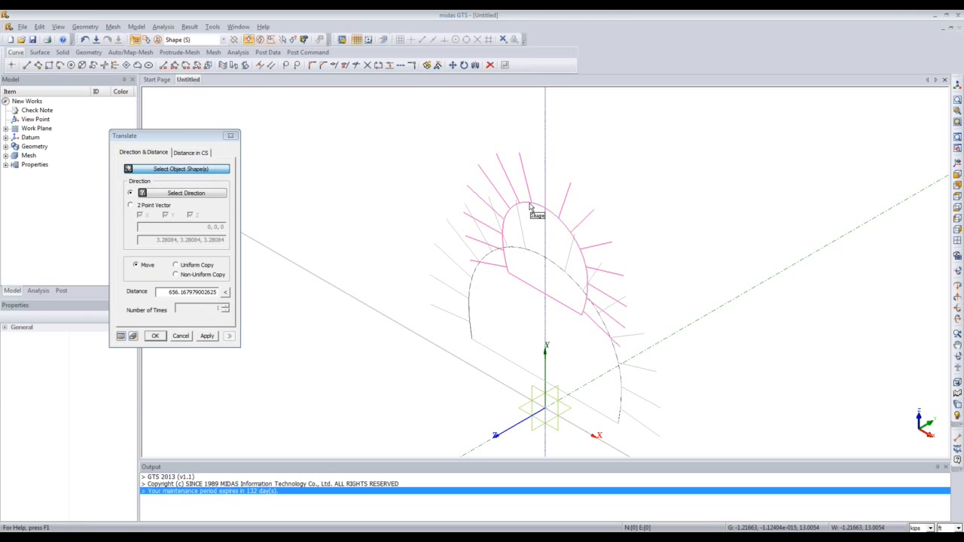
{"action": "left_click", "coordinate": [473, 282]}
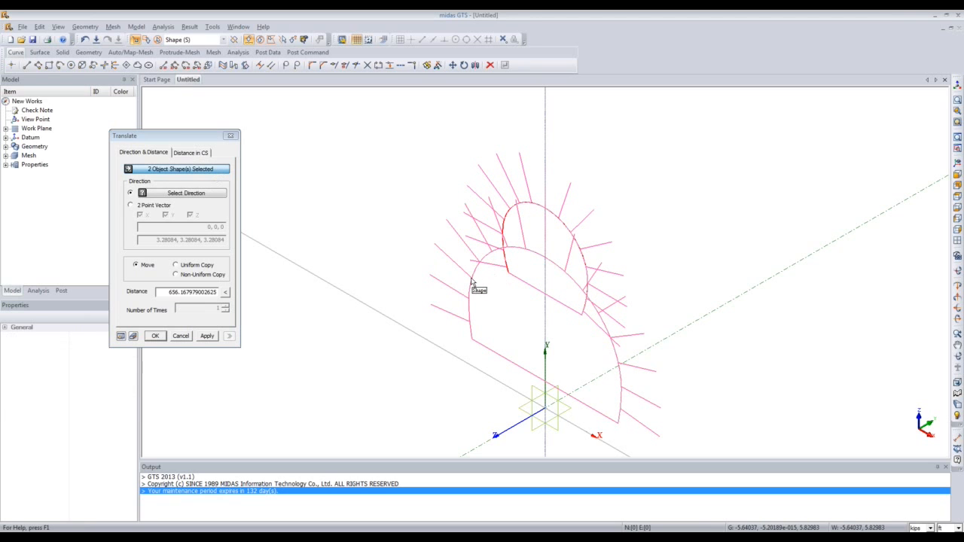
{"action": "left_click", "coordinate": [198, 193]}
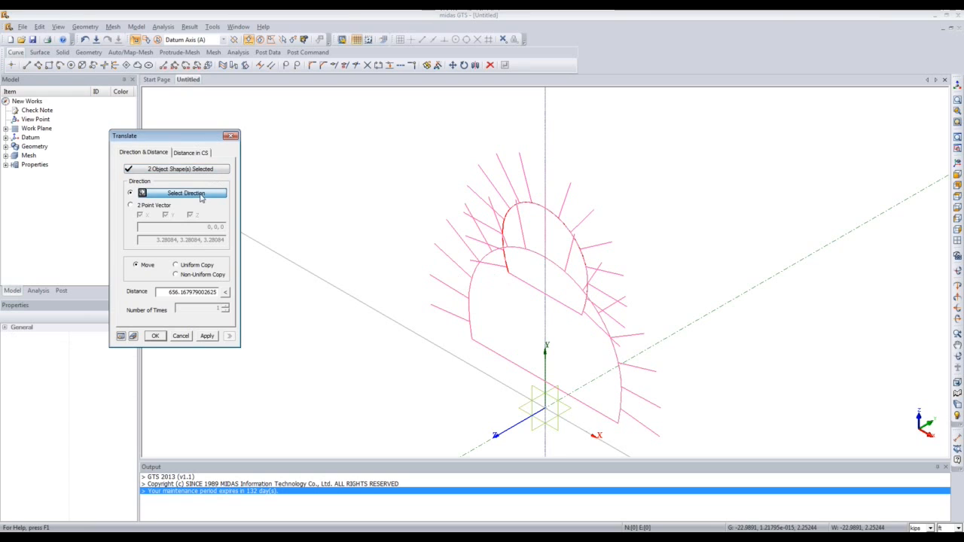
{"action": "left_click", "coordinate": [545, 166]}
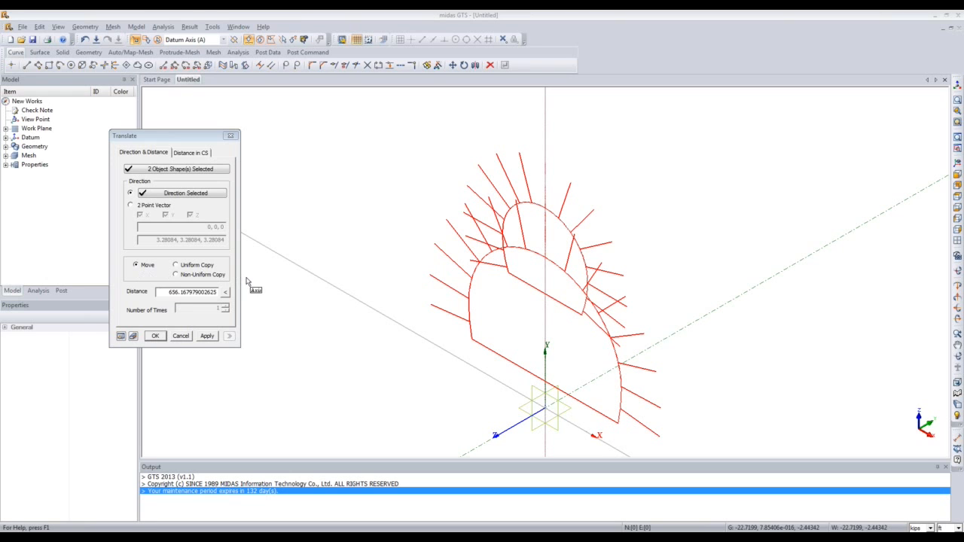
{"action": "left_click", "coordinate": [231, 137]}
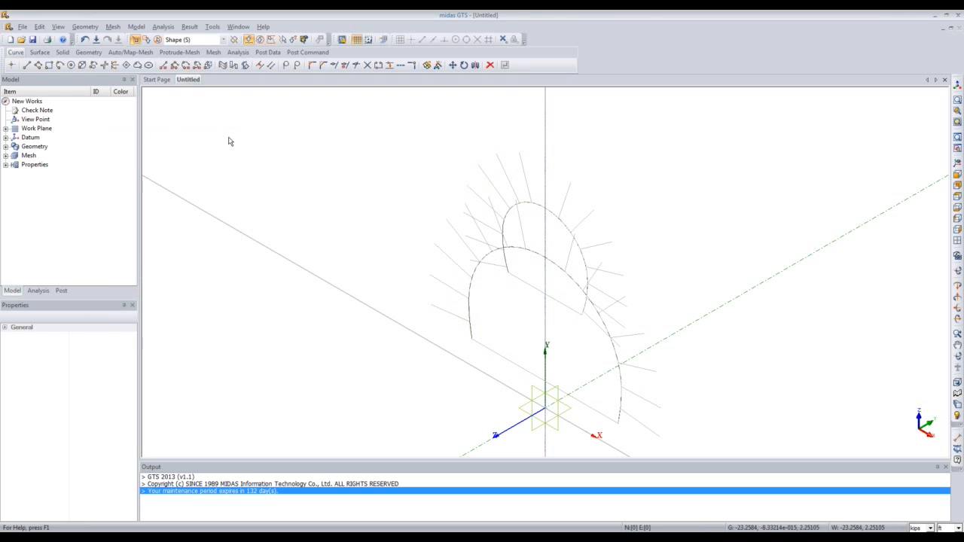
Attach both tunnel profiles to the origin point in the X, Y and Z directions, previewing the result first.
{"action": "left_click", "coordinate": [89, 28]}
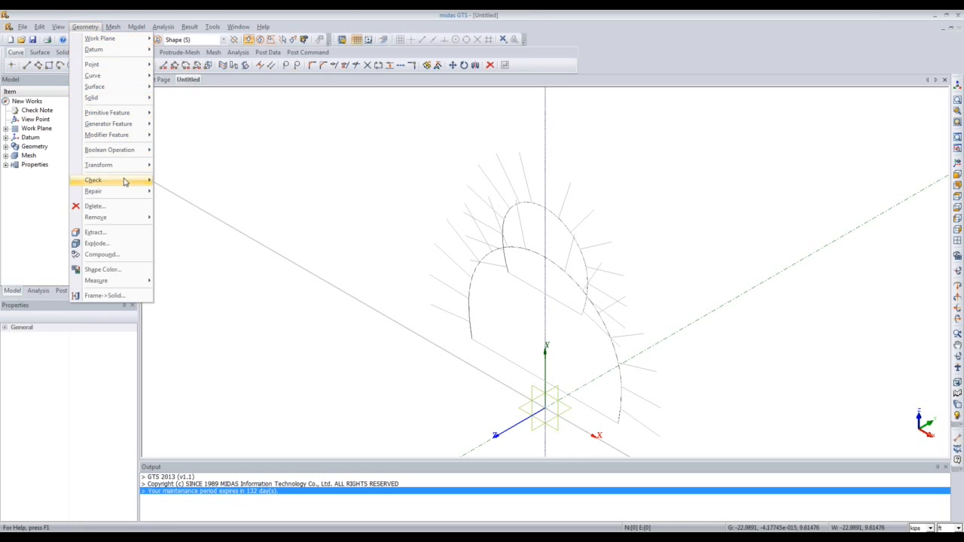
{"action": "mouse_move", "coordinate": [125, 174]}
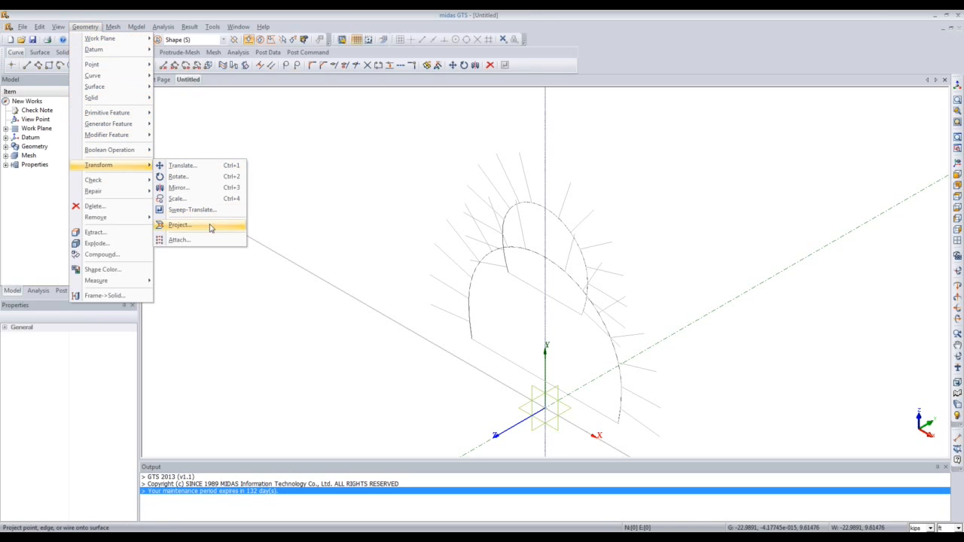
{"action": "left_click", "coordinate": [217, 241]}
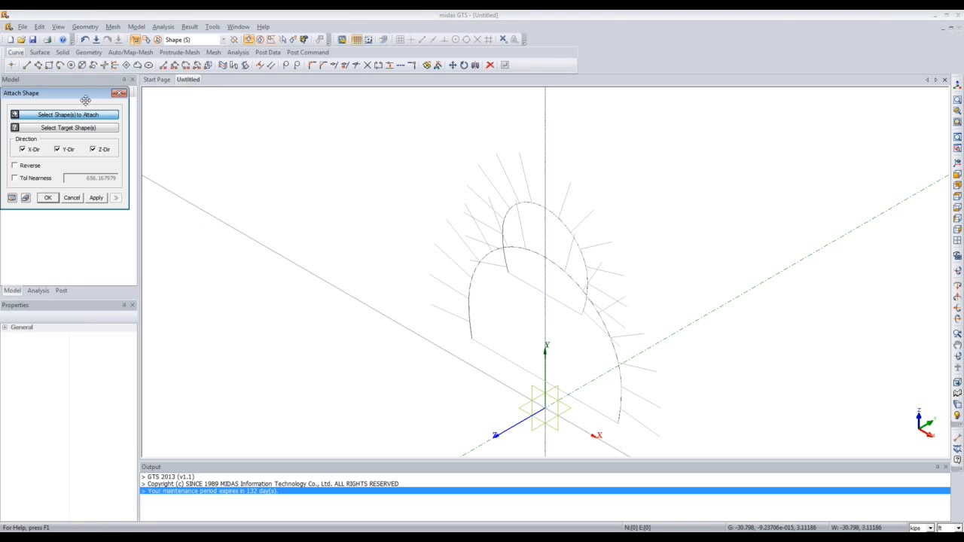
{"action": "left_click_drag", "start_coordinate": [86, 100], "coordinate": [340, 161]}
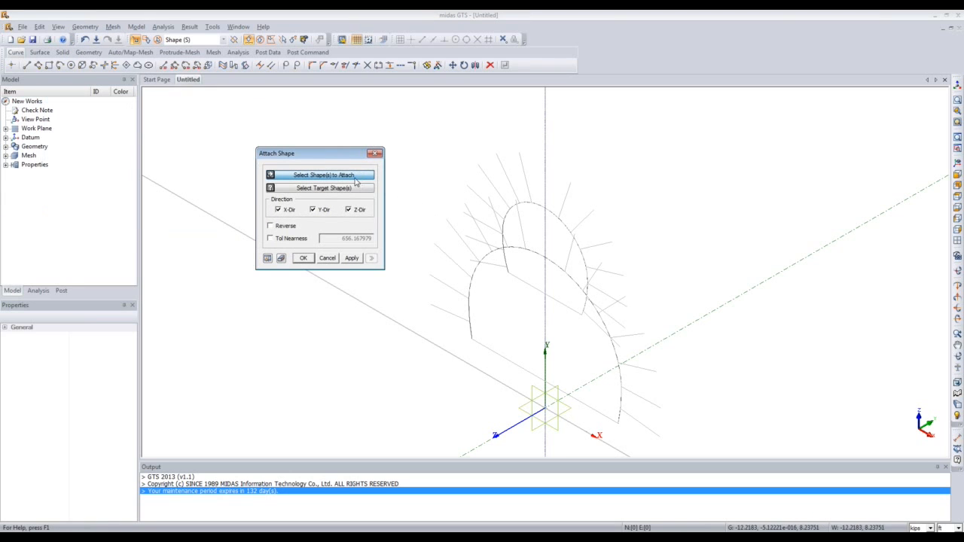
{"action": "left_click", "coordinate": [356, 180]}
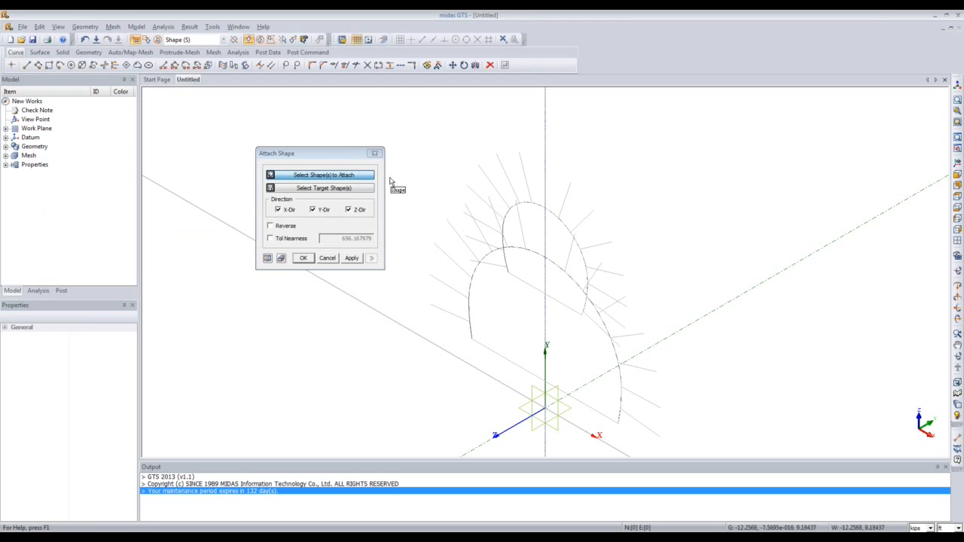
{"action": "left_click", "coordinate": [524, 206]}
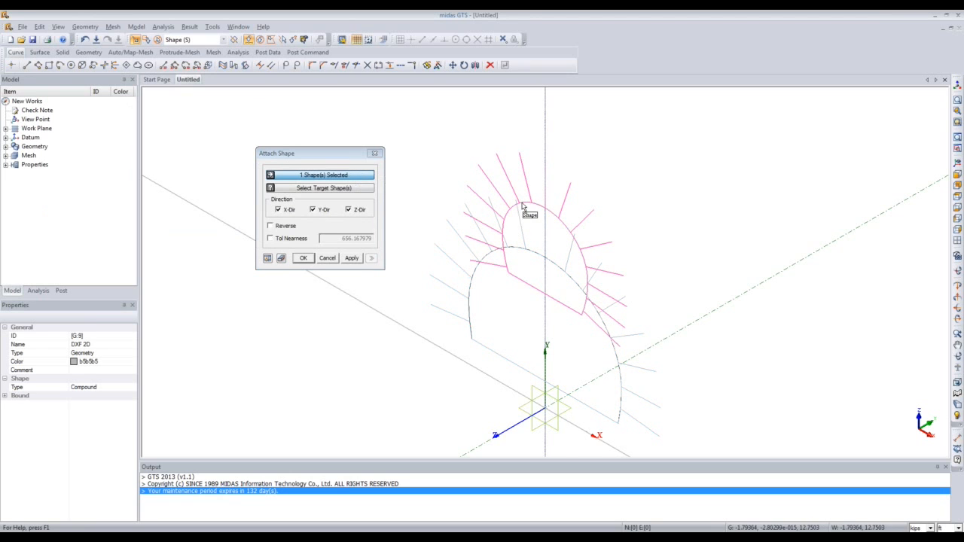
{"action": "left_click", "coordinate": [473, 272]}
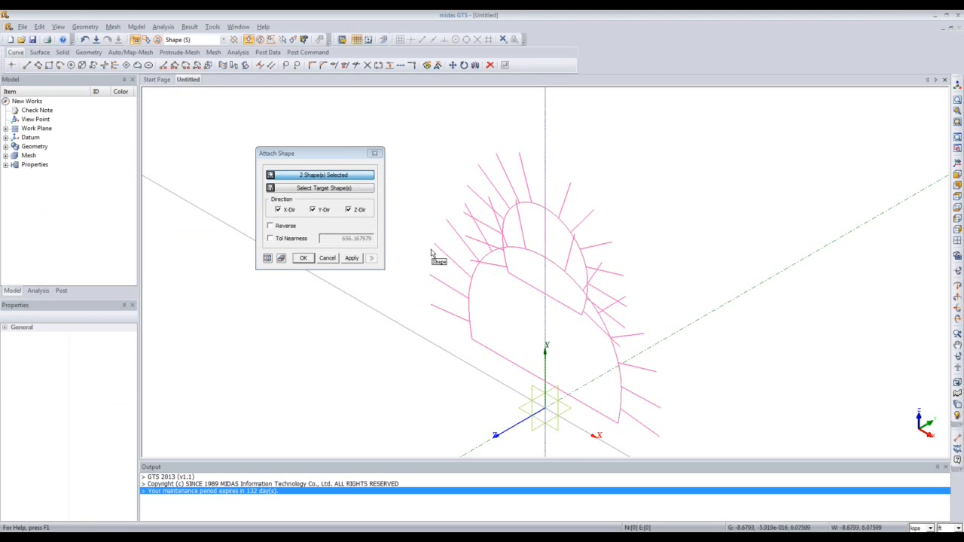
{"action": "left_click", "coordinate": [348, 195]}
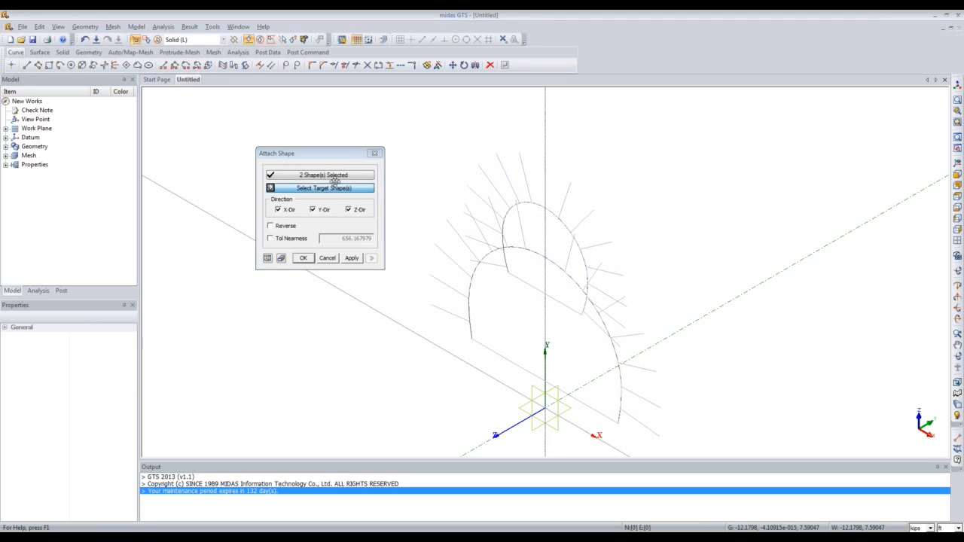
{"action": "left_click", "coordinate": [223, 39]}
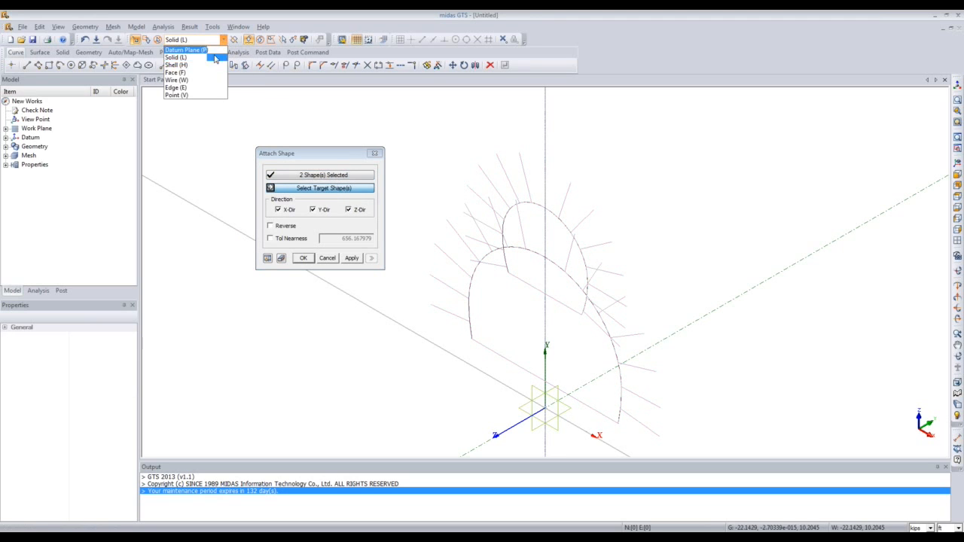
{"action": "left_click", "coordinate": [211, 95]}
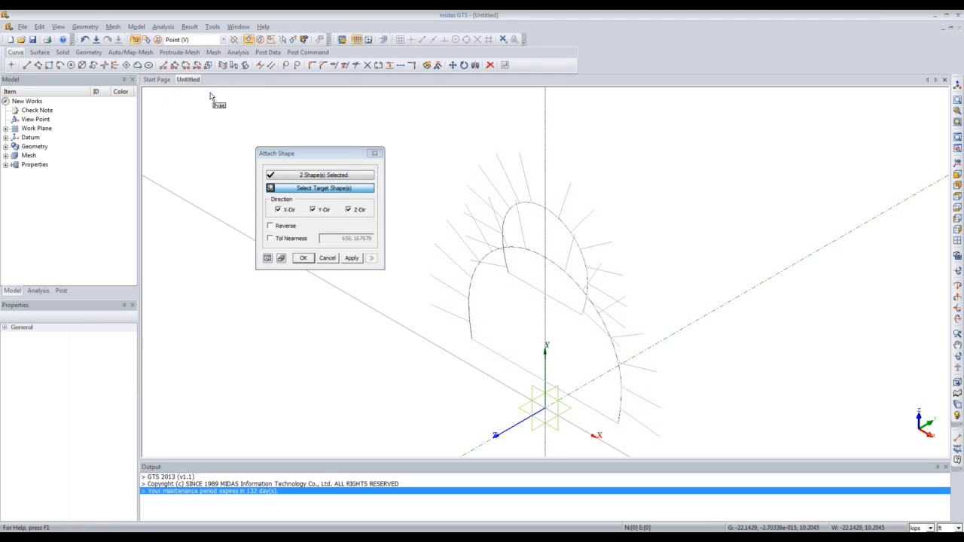
{"action": "left_click", "coordinate": [549, 413]}
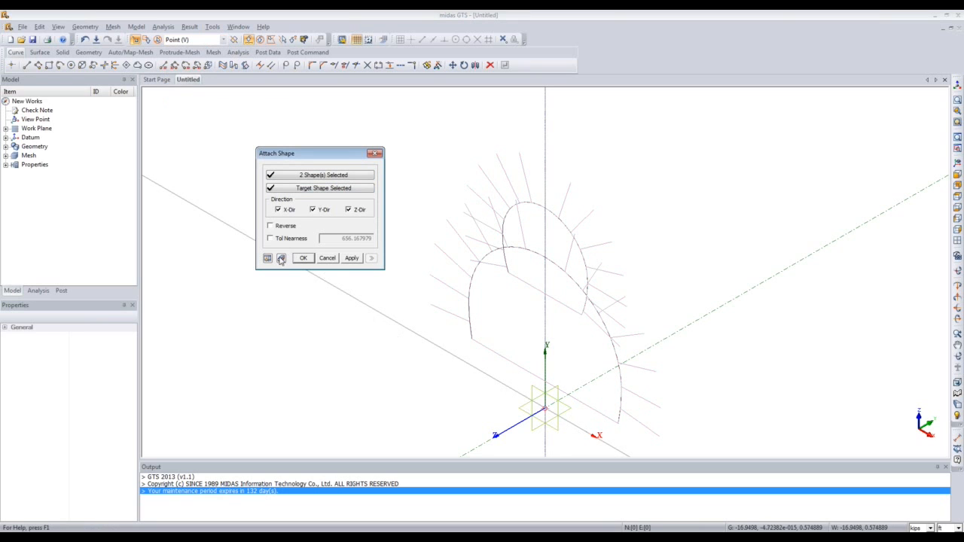
{"action": "left_click", "coordinate": [265, 258]}
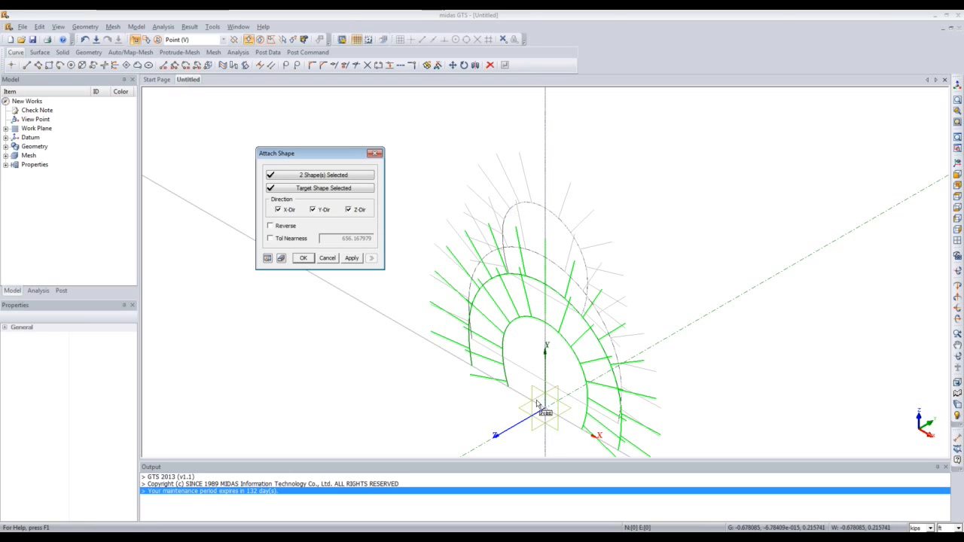
{"action": "left_click", "coordinate": [303, 258]}
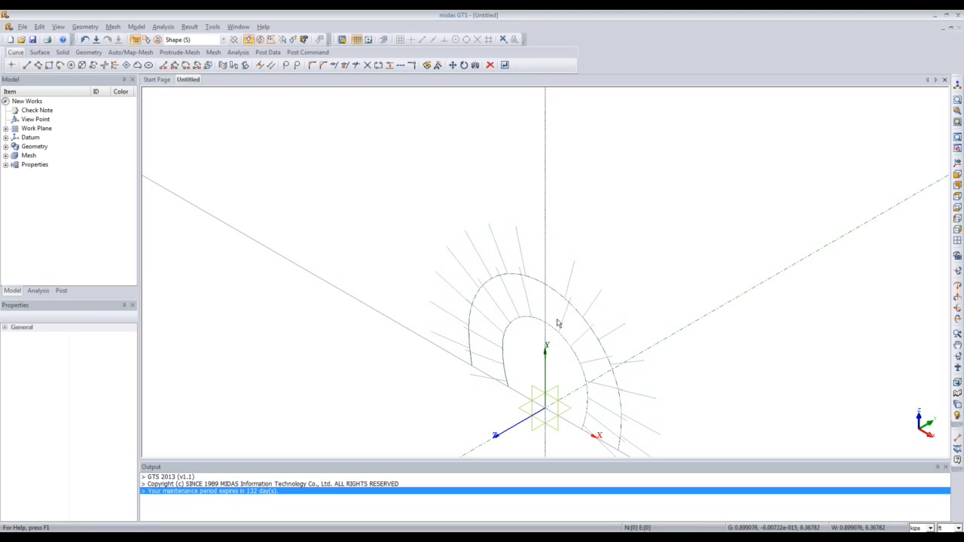
Start a Translate transform and select the larger main tunnel profile as the object shape.
{"action": "scroll", "coordinate": [560, 343], "scroll_direction": "down", "scroll_amount": 1}
{"action": "scroll", "coordinate": [560, 345], "scroll_direction": "down", "scroll_amount": 3}
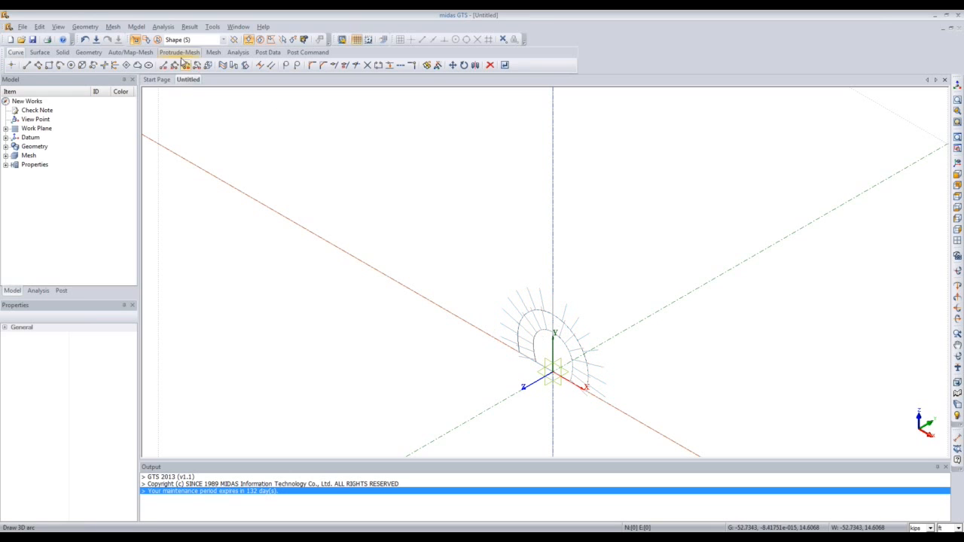
{"action": "left_click", "coordinate": [88, 27]}
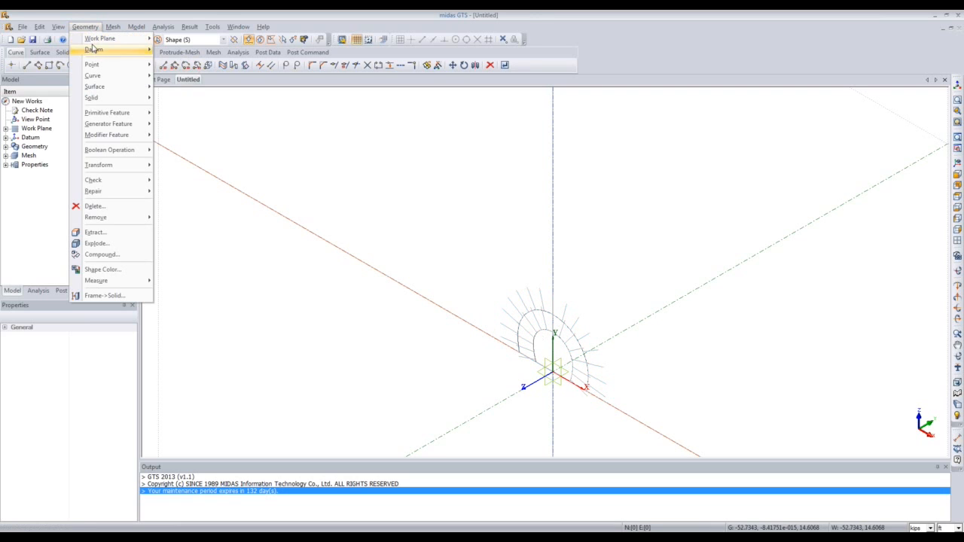
{"action": "mouse_move", "coordinate": [139, 165]}
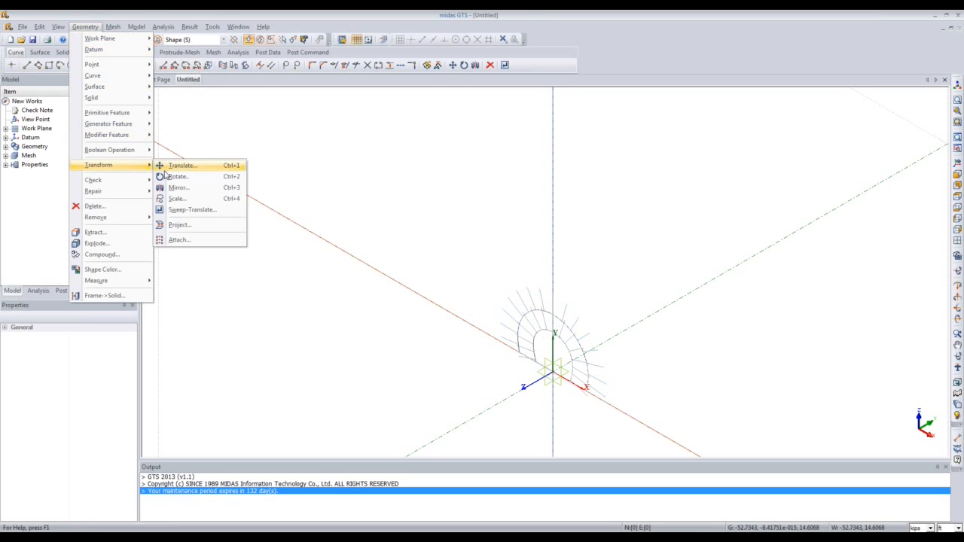
{"action": "left_click", "coordinate": [200, 167]}
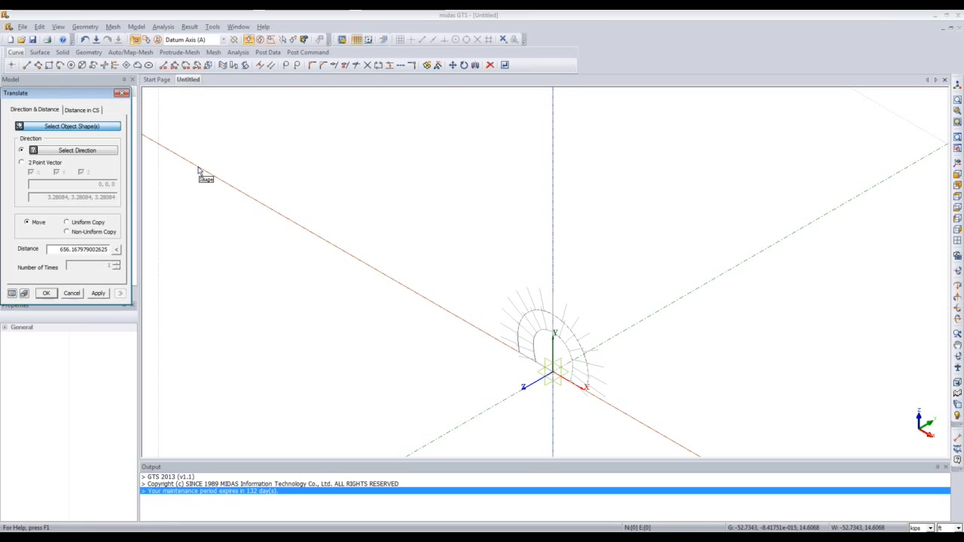
{"action": "left_click", "coordinate": [541, 307]}
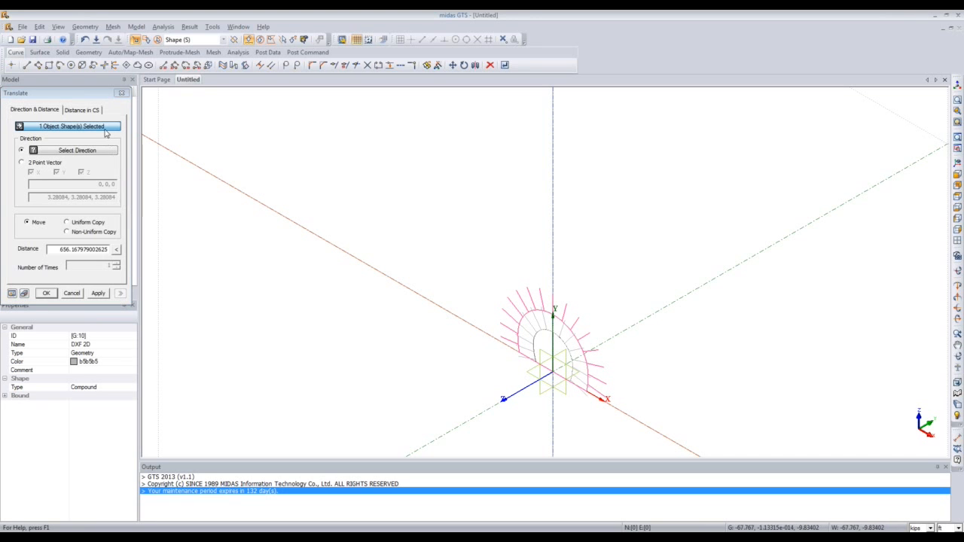
{"action": "left_click_drag", "start_coordinate": [99, 100], "coordinate": [279, 133]}
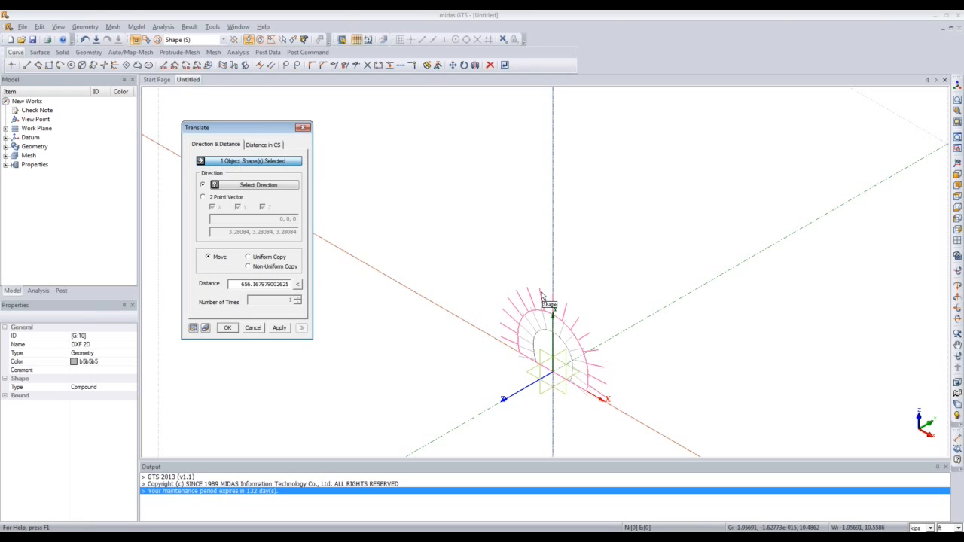
Move the main tunnel profile a distance of -30 along the datum Y axis, previewing the result first.
{"action": "left_click", "coordinate": [255, 187]}
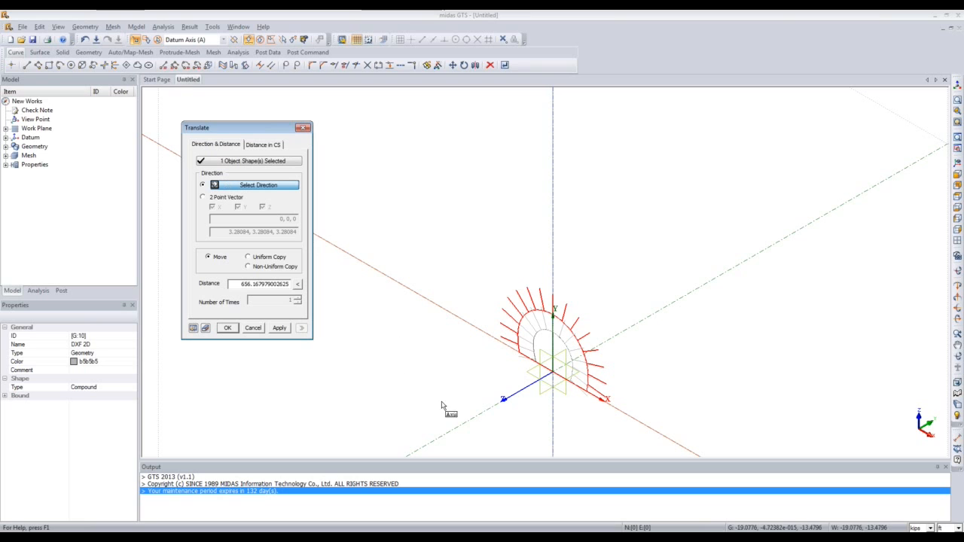
{"action": "left_click", "coordinate": [473, 431]}
{"action": "left_click", "coordinate": [470, 428]}
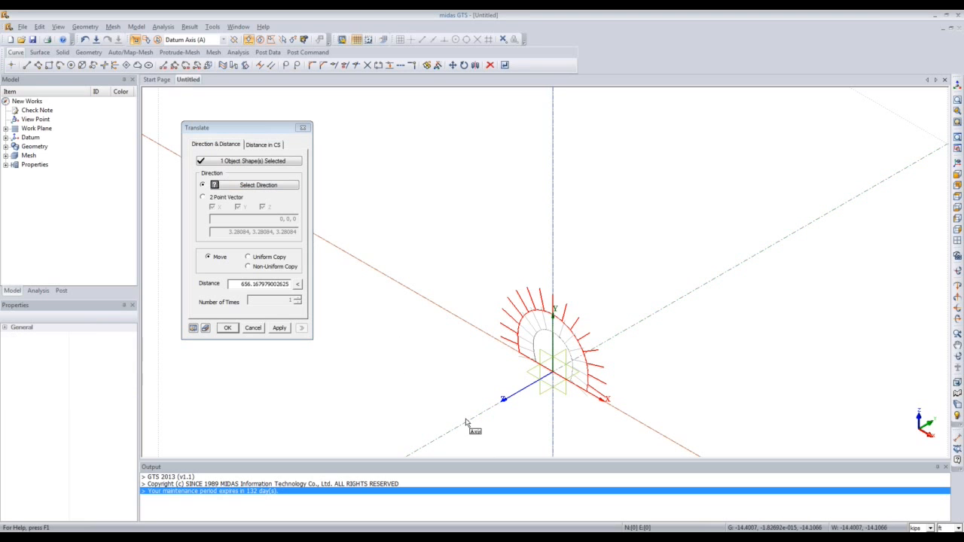
{"action": "left_click", "coordinate": [274, 190]}
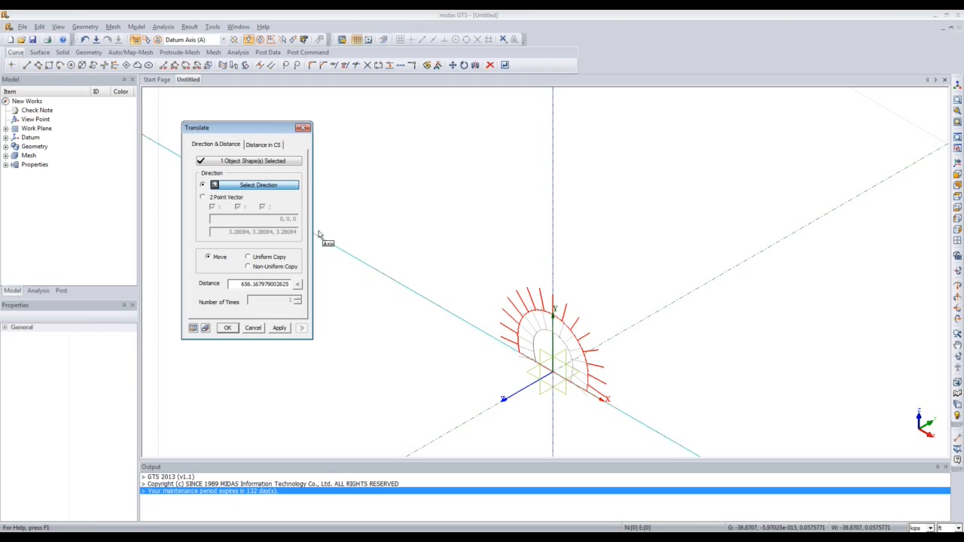
{"action": "left_click", "coordinate": [465, 429]}
{"action": "left_click", "coordinate": [465, 428]}
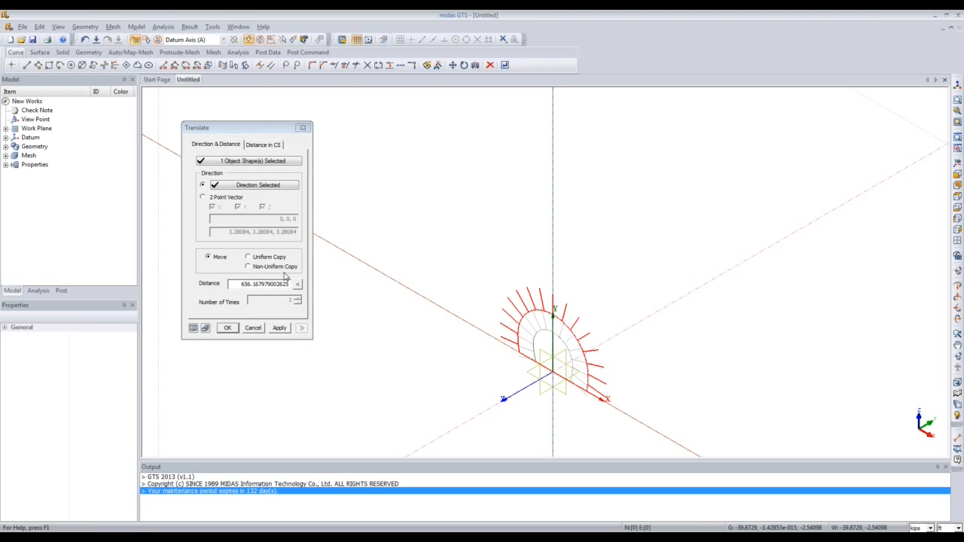
{"action": "left_click_drag", "start_coordinate": [230, 285], "coordinate": [333, 318]}
{"action": "key", "text": "BackSpace"}
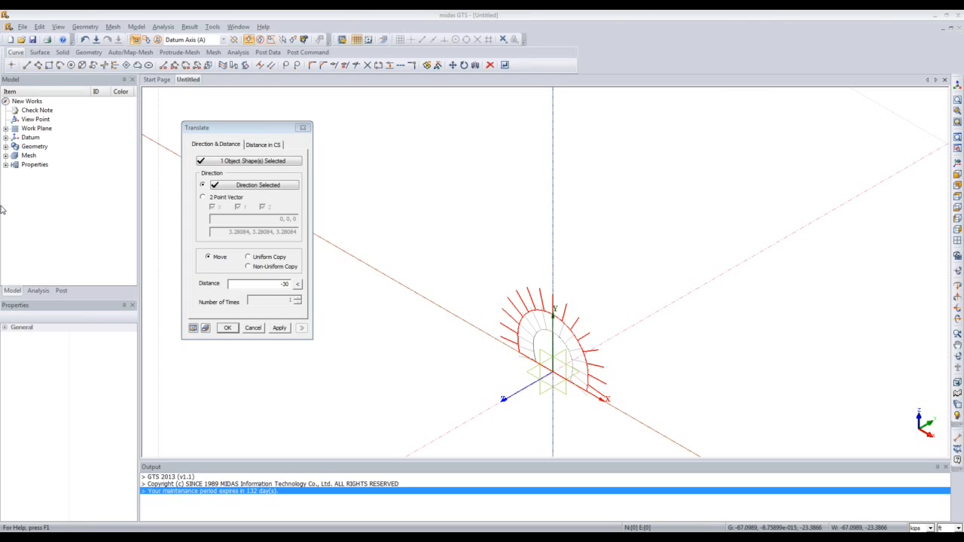
{"action": "left_click", "coordinate": [194, 329]}
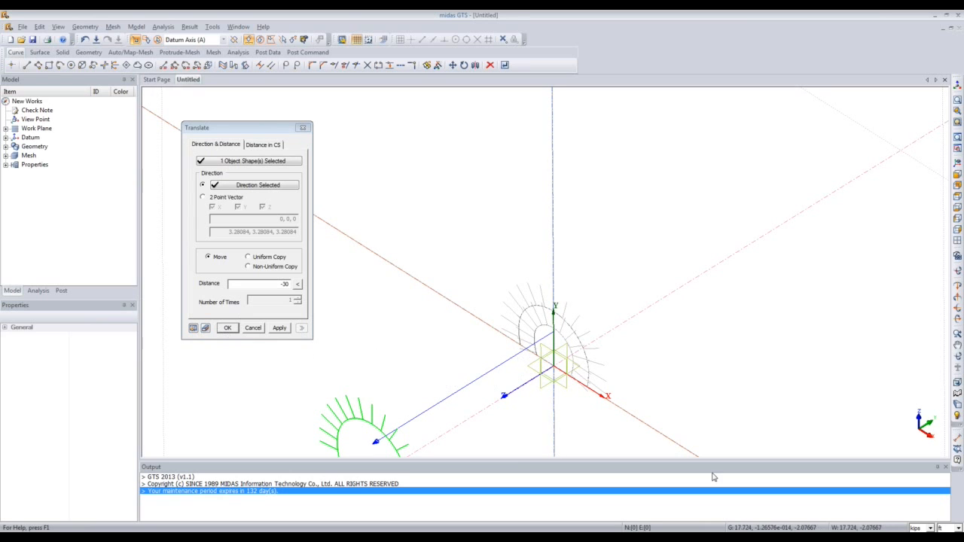
{"action": "left_click", "coordinate": [228, 328]}
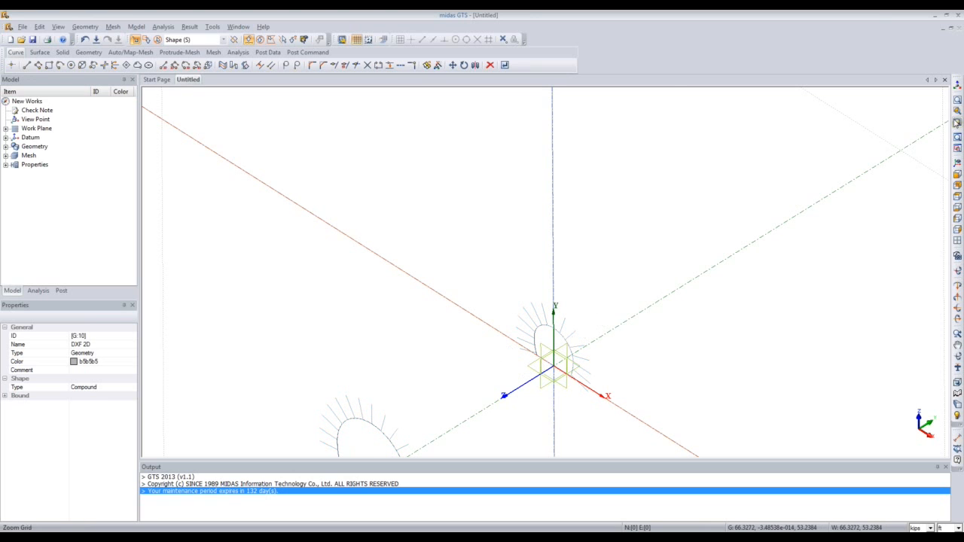
Rotate the smaller connecting tunnel profile at the origin 90 degrees about the vertical datum axis in Move mode, previewing the result first.
{"action": "left_click", "coordinate": [958, 163]}
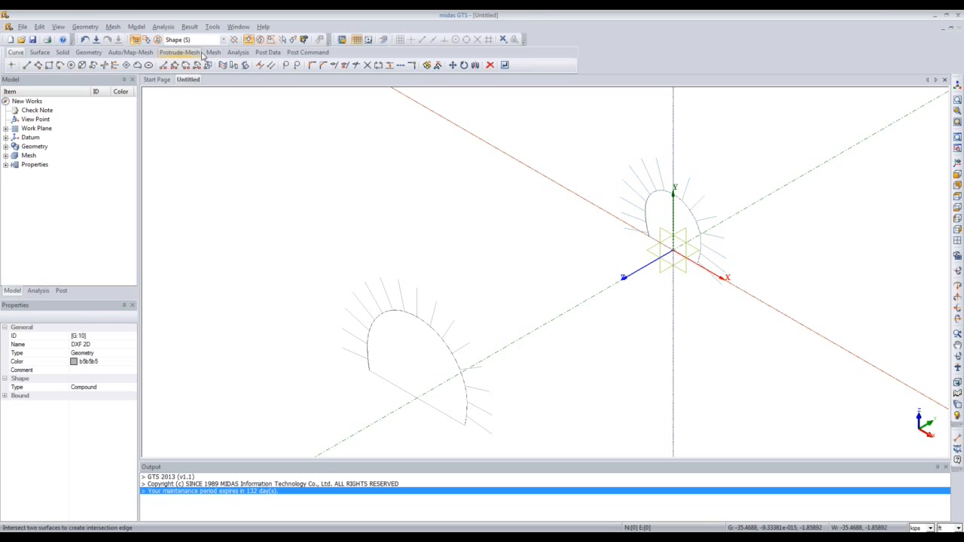
{"action": "left_click", "coordinate": [85, 26]}
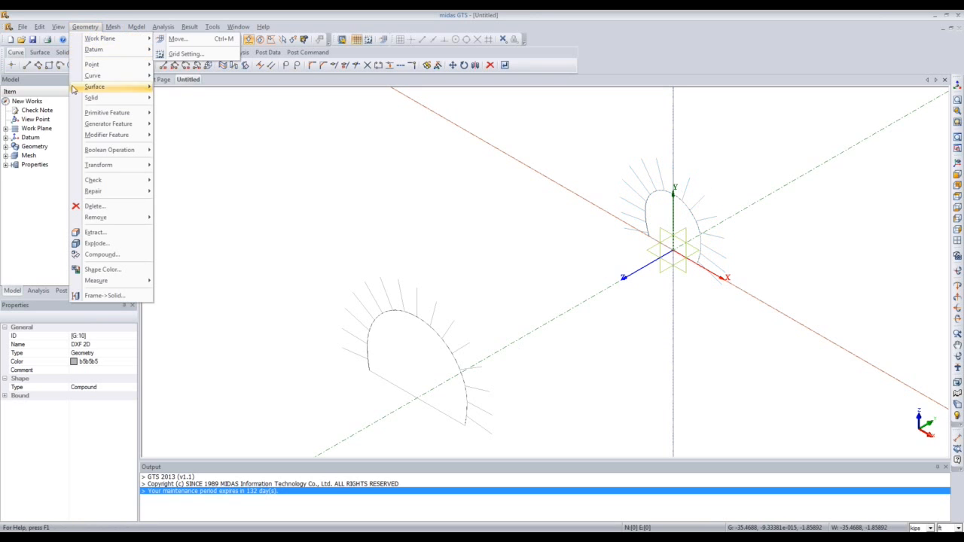
{"action": "mouse_move", "coordinate": [108, 165]}
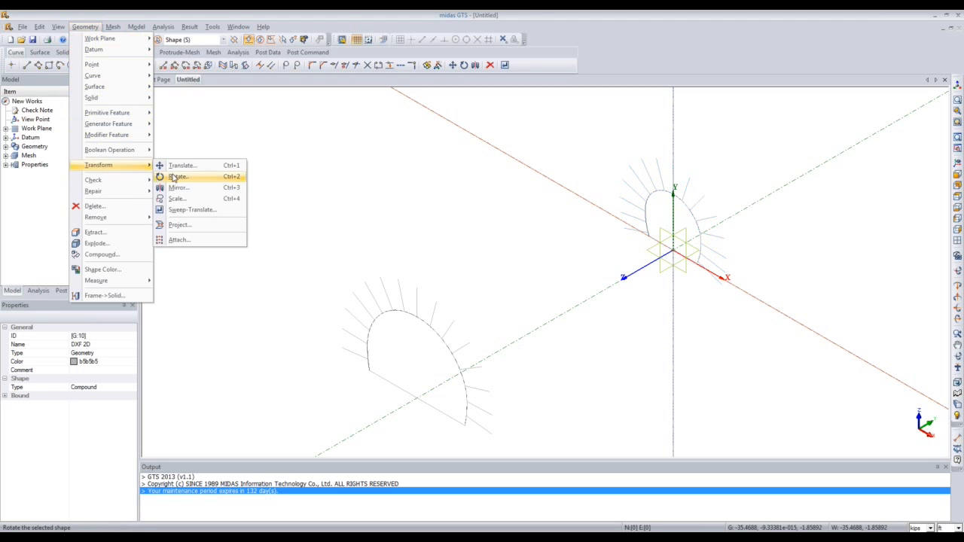
{"action": "left_click", "coordinate": [176, 178]}
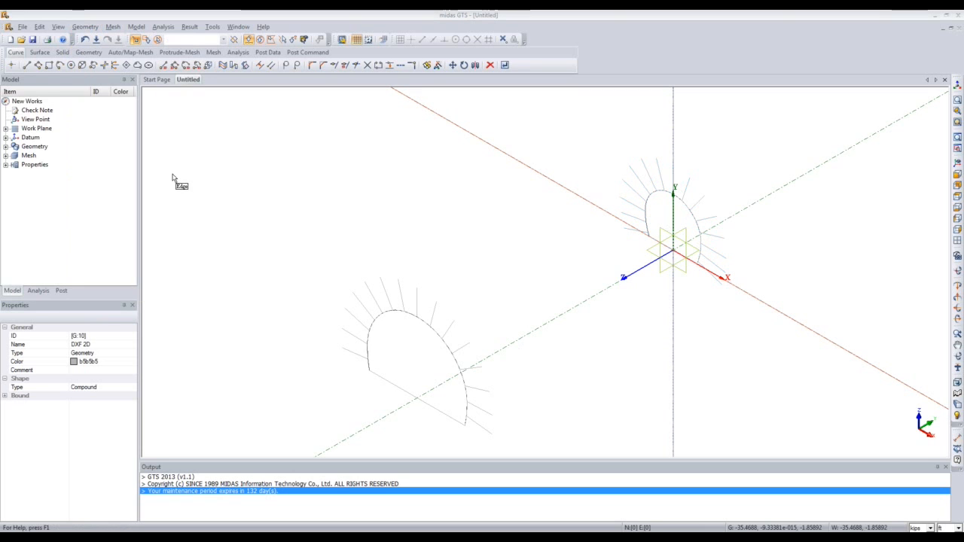
{"action": "left_click", "coordinate": [646, 214]}
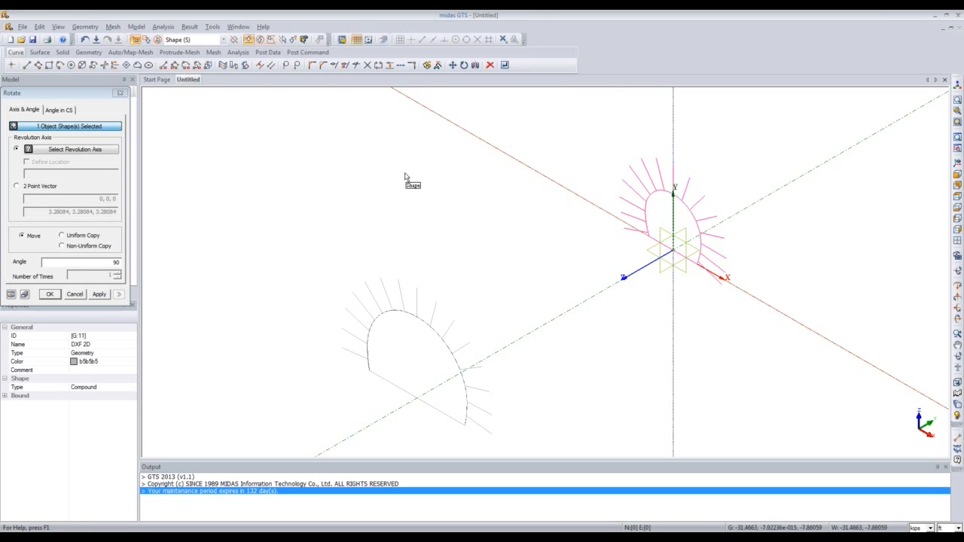
{"action": "left_click", "coordinate": [51, 153]}
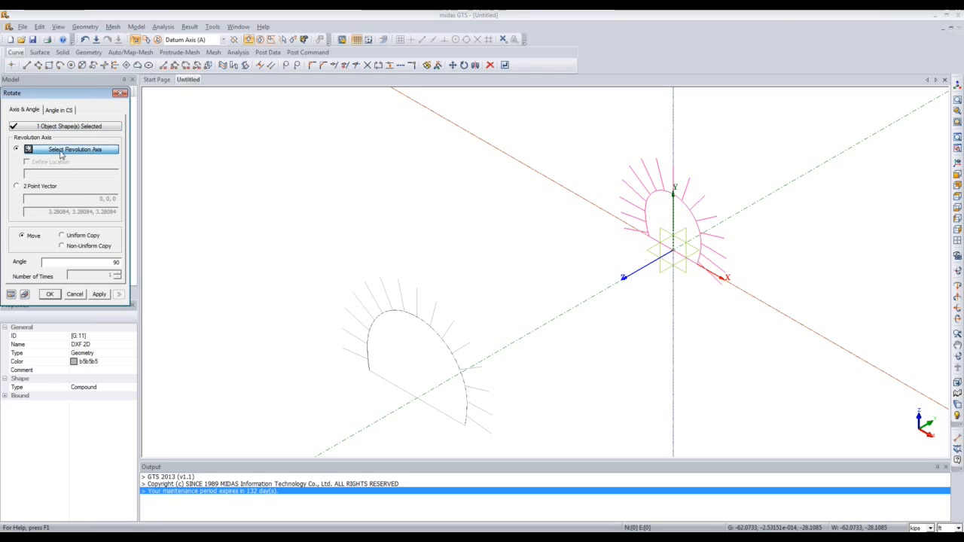
{"action": "left_click", "coordinate": [676, 143]}
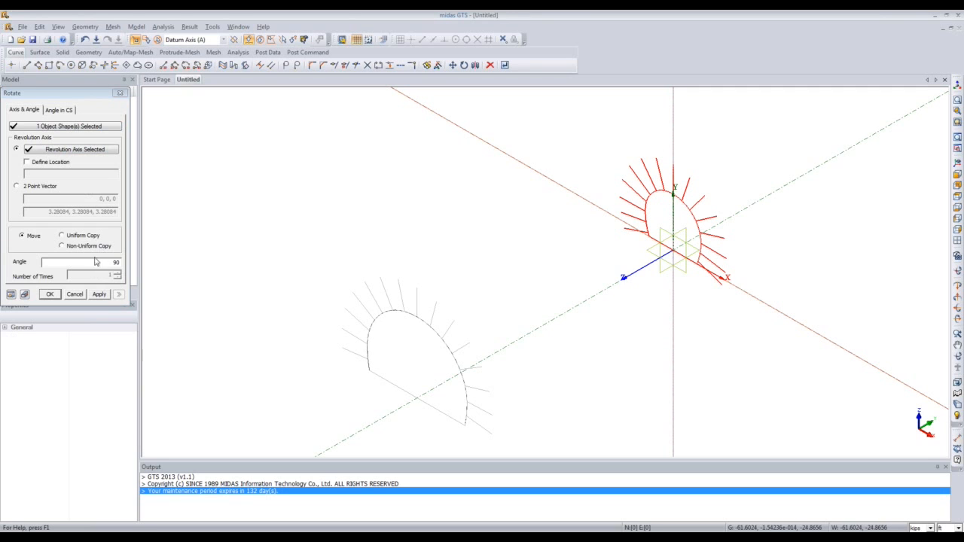
{"action": "left_click", "coordinate": [11, 294]}
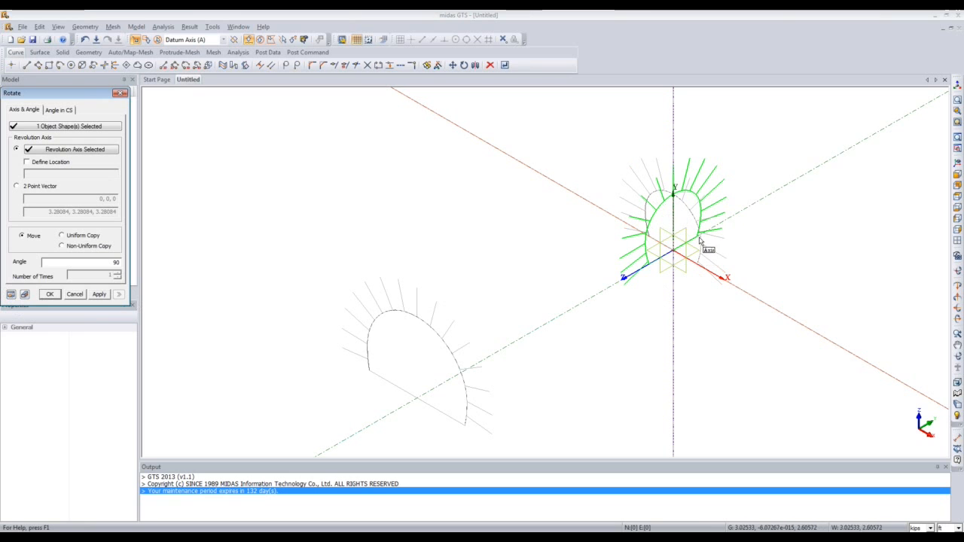
{"action": "left_click", "coordinate": [51, 294]}
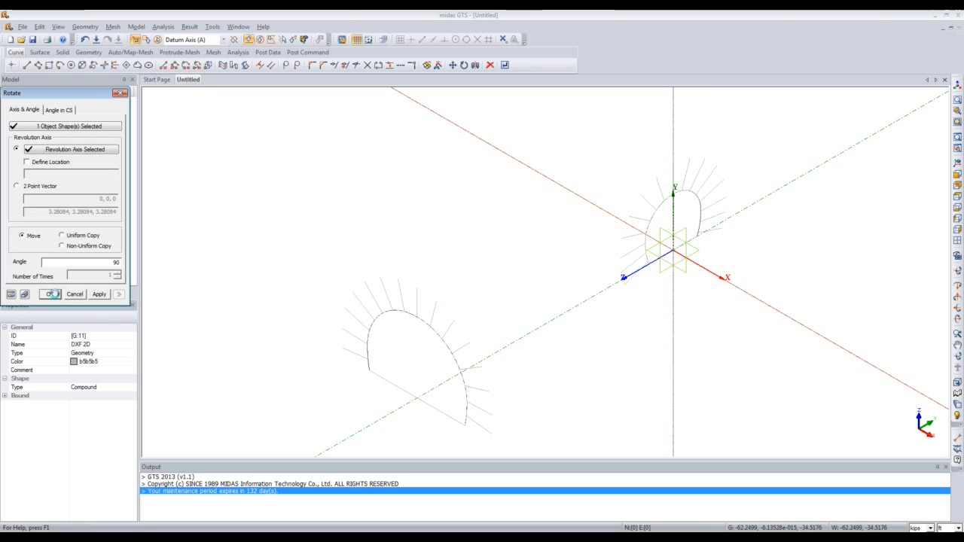
Explode the translated main tunnel profile into sub level shapes, deleting the original compound.
{"action": "scroll", "coordinate": [526, 299], "scroll_direction": "down", "scroll_amount": 4}
{"action": "scroll", "coordinate": [527, 299], "scroll_direction": "up", "scroll_amount": 1}
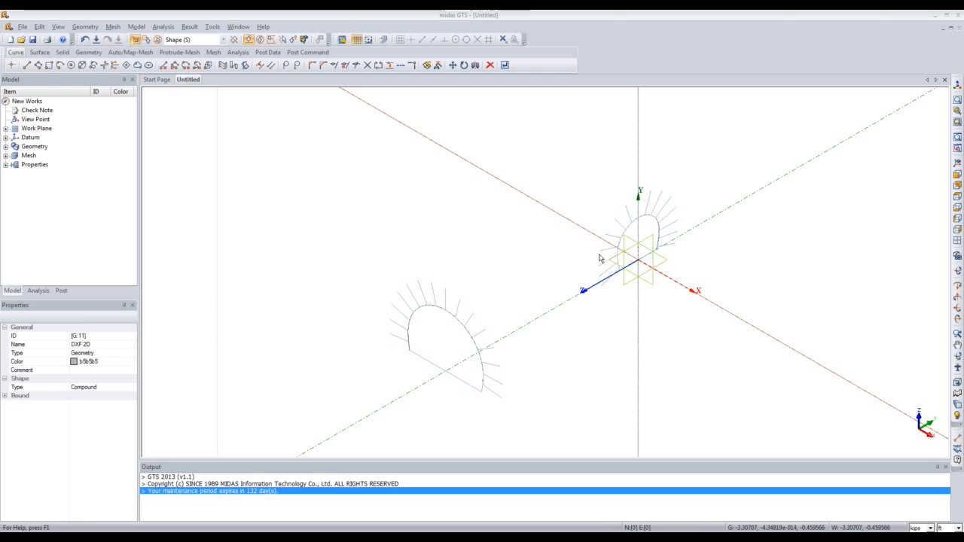
{"action": "left_click", "coordinate": [92, 29]}
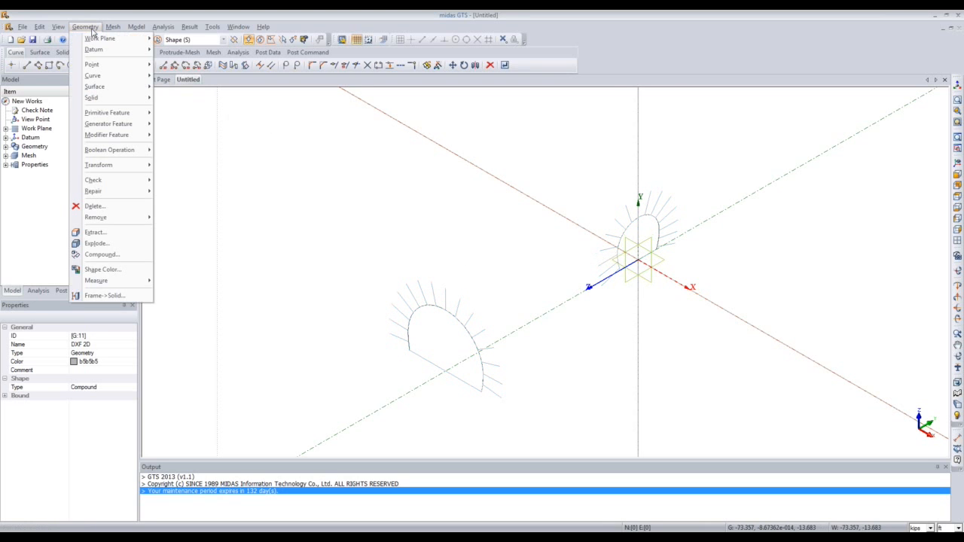
{"action": "left_click", "coordinate": [110, 244]}
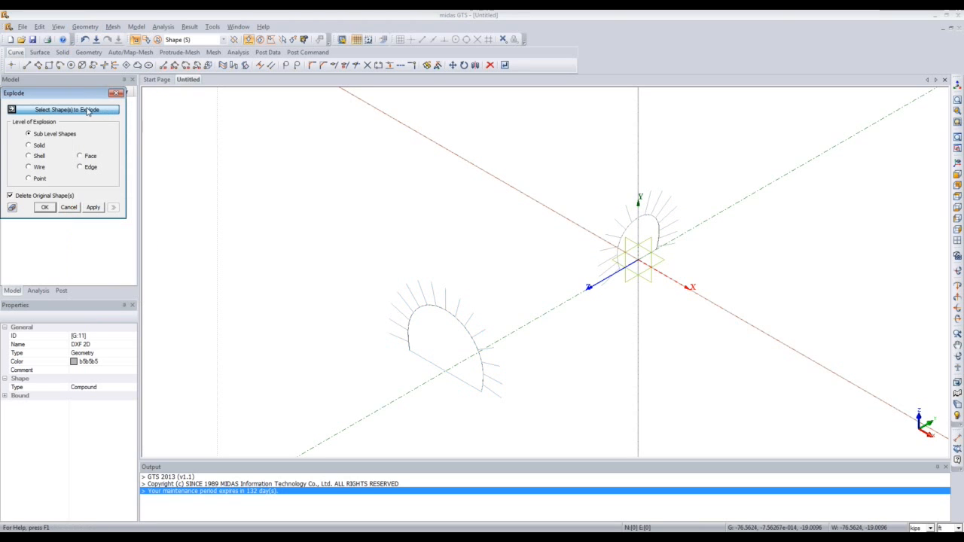
{"action": "left_click", "coordinate": [436, 306]}
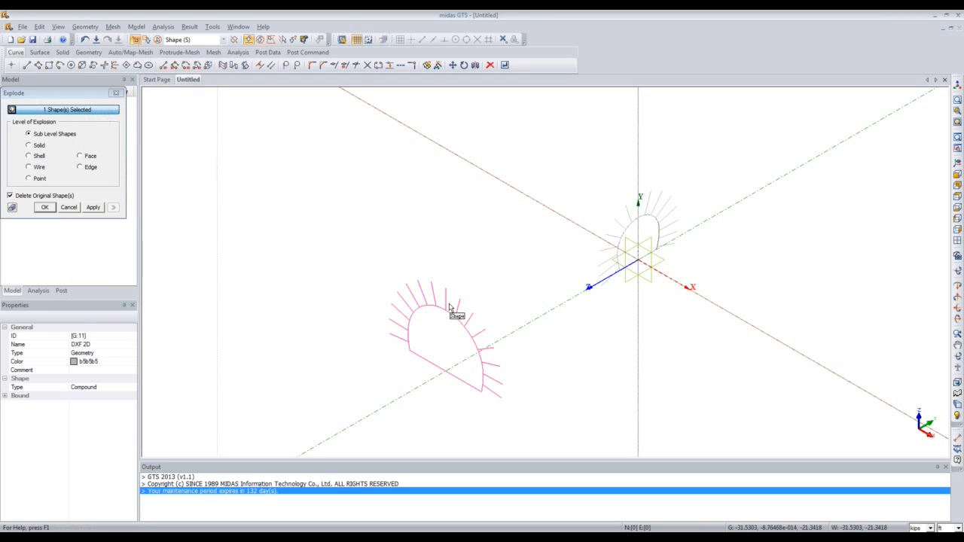
{"action": "left_click_drag", "start_coordinate": [94, 93], "coordinate": [331, 141]}
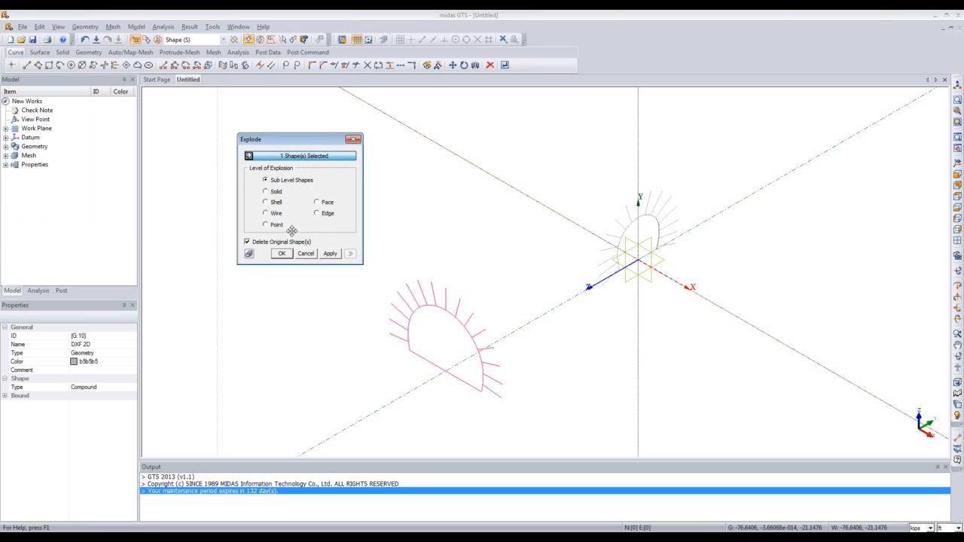
{"action": "left_click", "coordinate": [280, 254]}
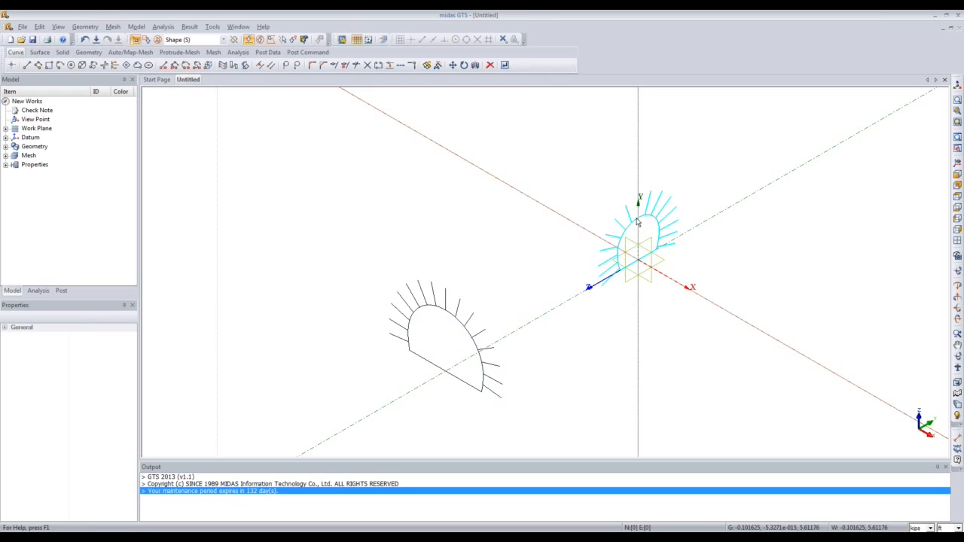
Explode the rotated connecting tunnel profile into sub level shapes, deleting the original, and expand the Geometry branch of the model tree to check it.
{"action": "left_click", "coordinate": [90, 28]}
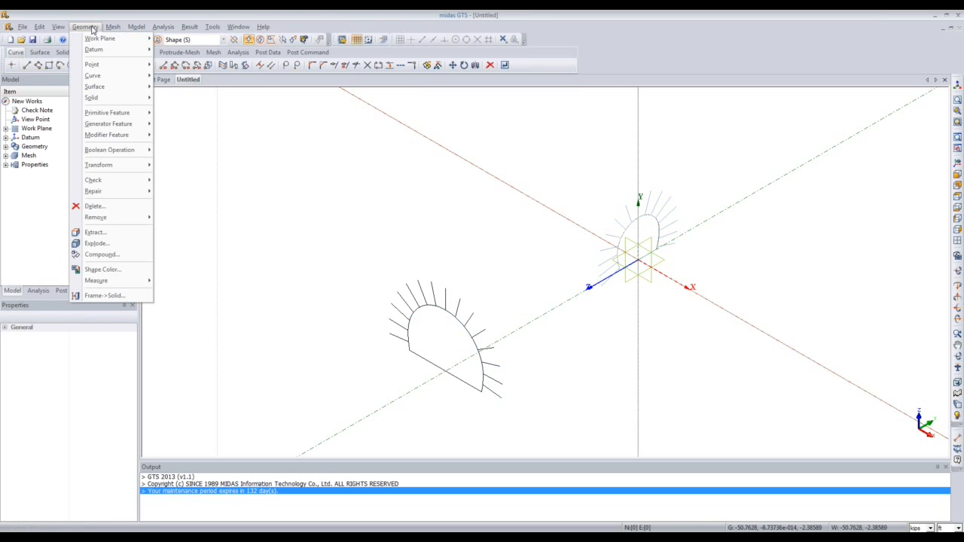
{"action": "left_click", "coordinate": [102, 244]}
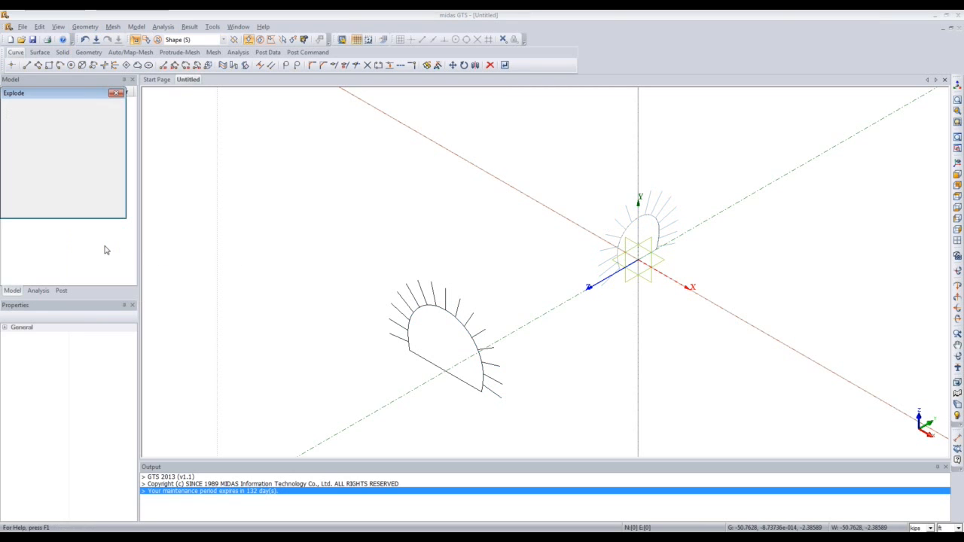
{"action": "left_click", "coordinate": [660, 219]}
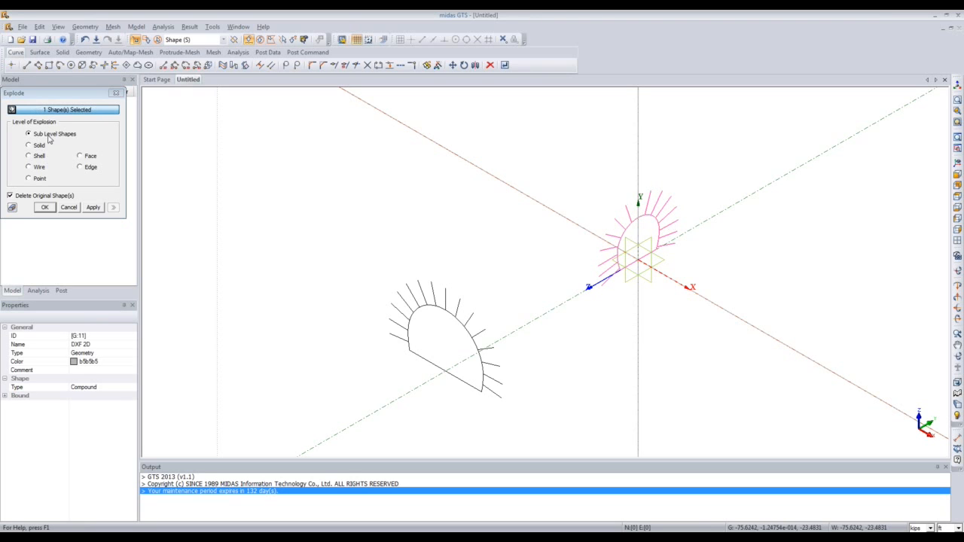
{"action": "left_click", "coordinate": [47, 208]}
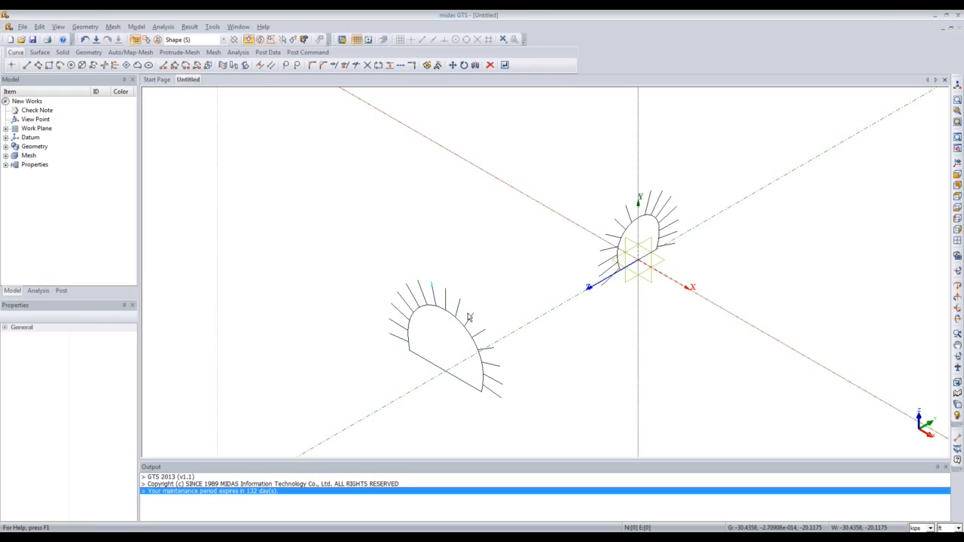
{"action": "left_click", "coordinate": [6, 146]}
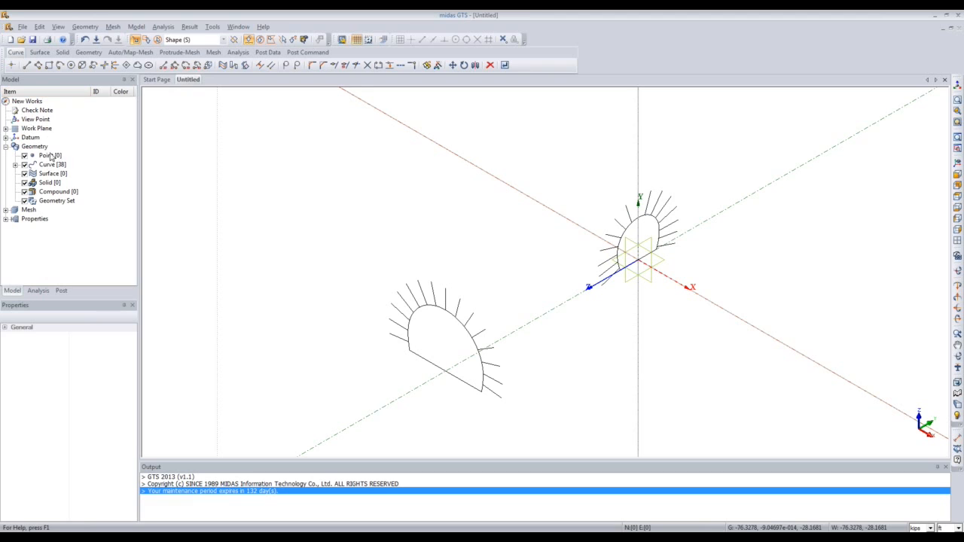
{"action": "left_click", "coordinate": [6, 147]}
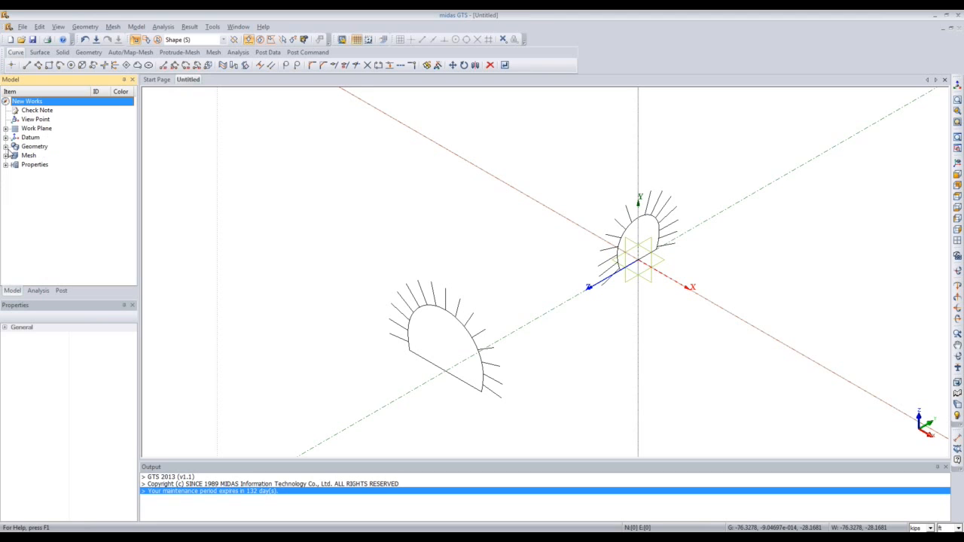
{"action": "left_click", "coordinate": [7, 148]}
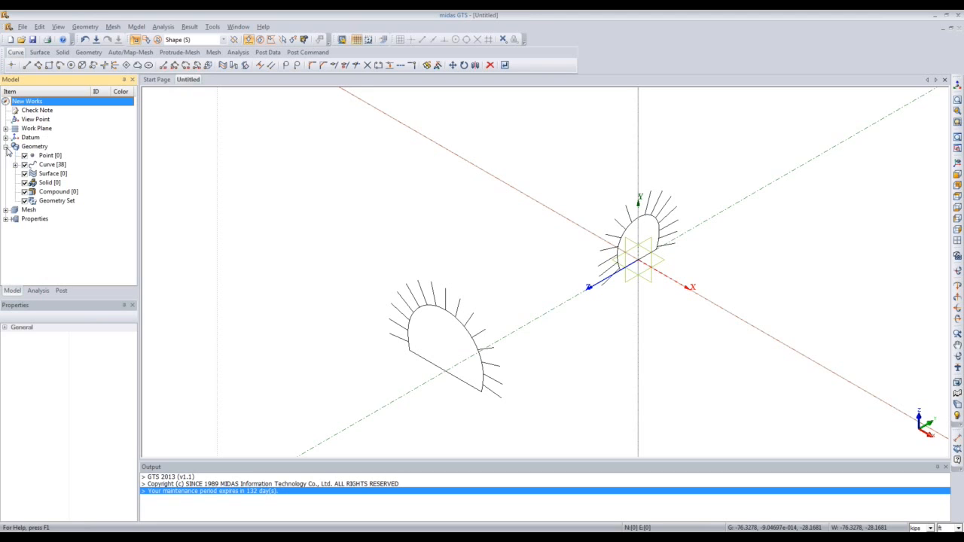
Create a new geometry set in the model tree and name it Main RB.
{"action": "left_click", "coordinate": [57, 201]}
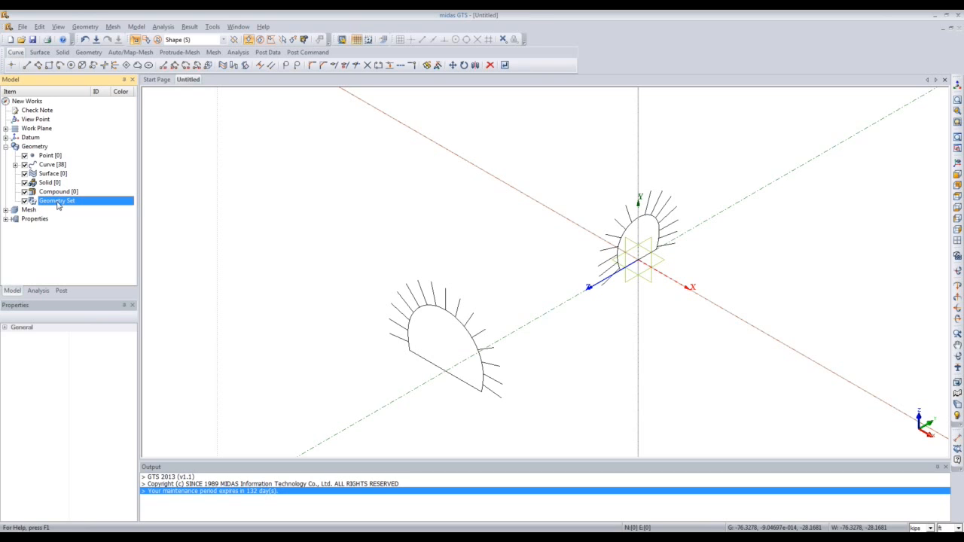
{"action": "right_click", "coordinate": [58, 205]}
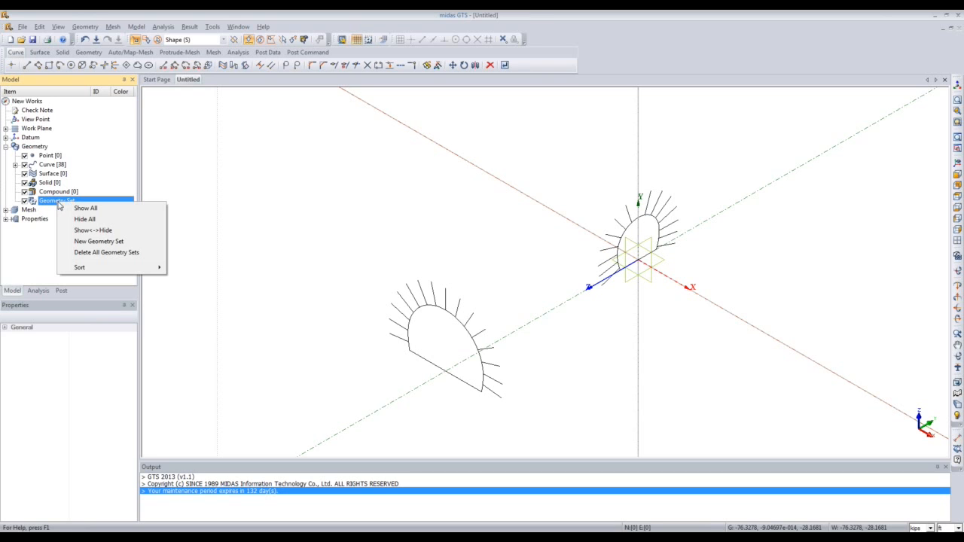
{"action": "left_click", "coordinate": [99, 241]}
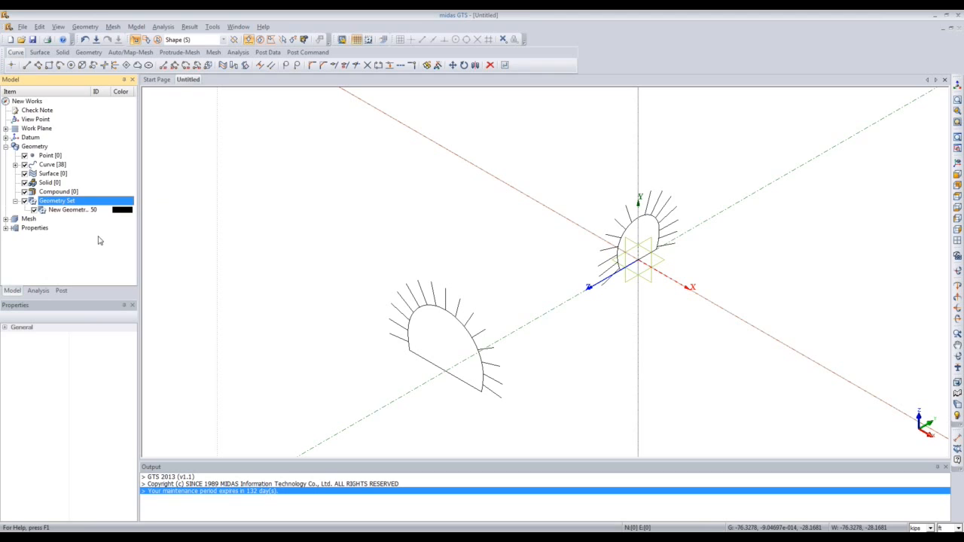
{"action": "left_click", "coordinate": [73, 210]}
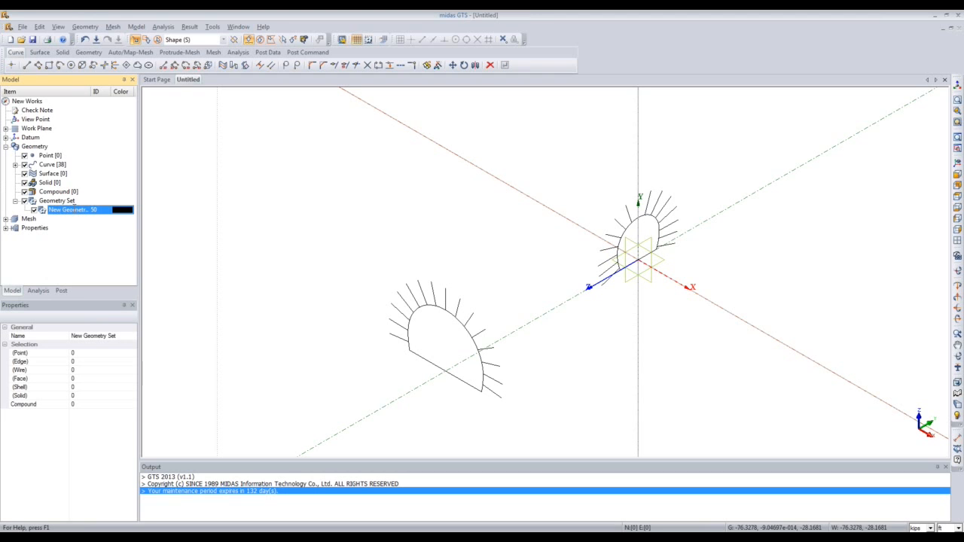
{"action": "left_click", "coordinate": [73, 210]}
{"action": "type", "text": "Main RB"}
{"action": "key", "text": "Return"}
Include all the radial bolt lines around the main tunnel profile in the Main RB geometry set, picking them with a polyline selection.
{"action": "right_click", "coordinate": [84, 212]}
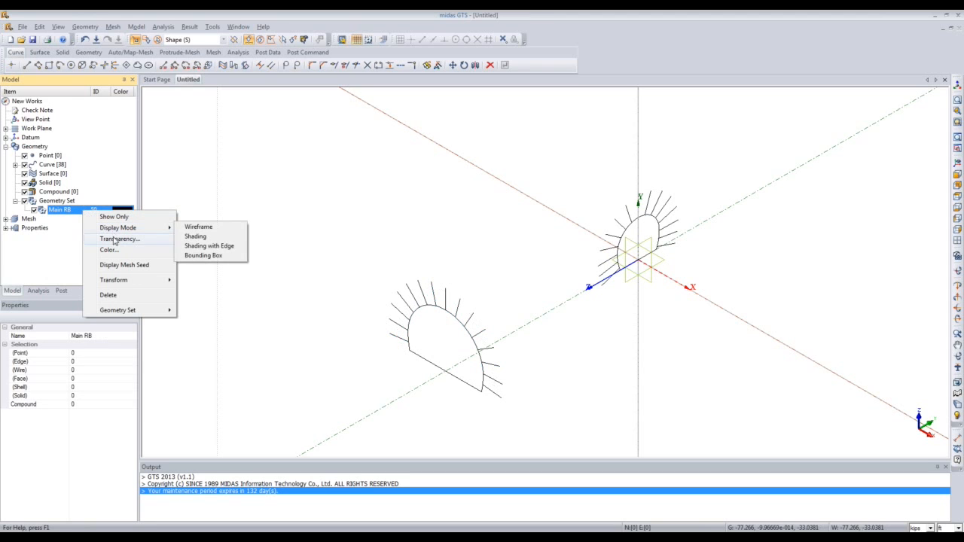
{"action": "mouse_move", "coordinate": [151, 310]}
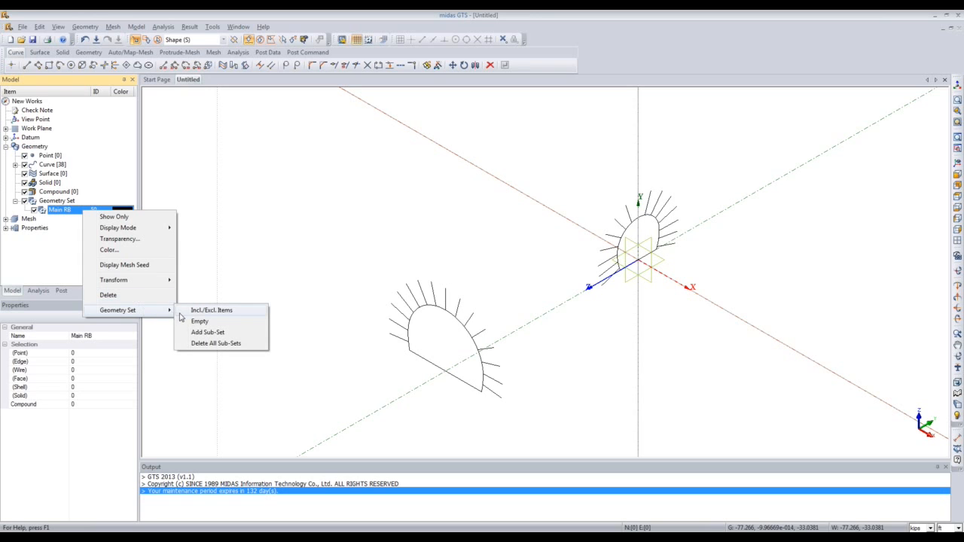
{"action": "left_click", "coordinate": [226, 309]}
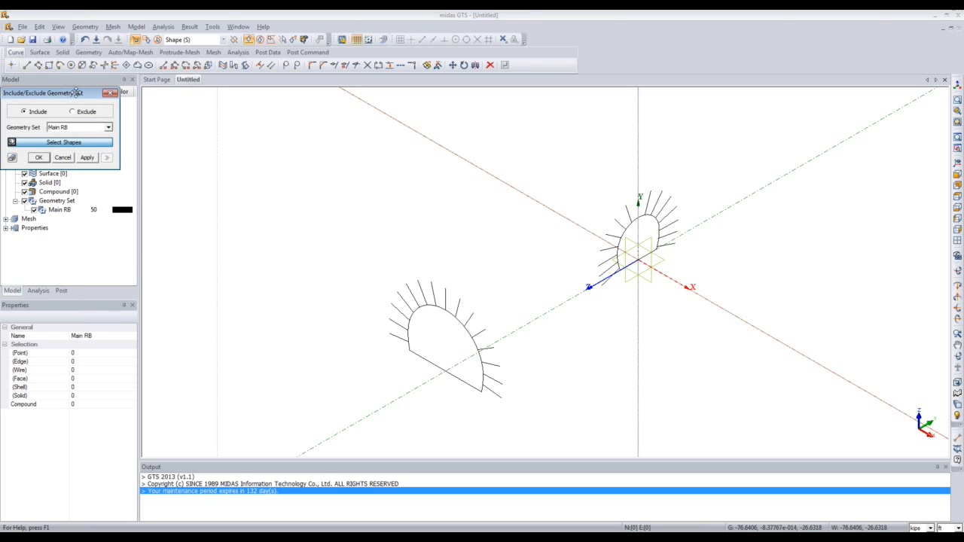
{"action": "left_click_drag", "start_coordinate": [79, 93], "coordinate": [230, 181]}
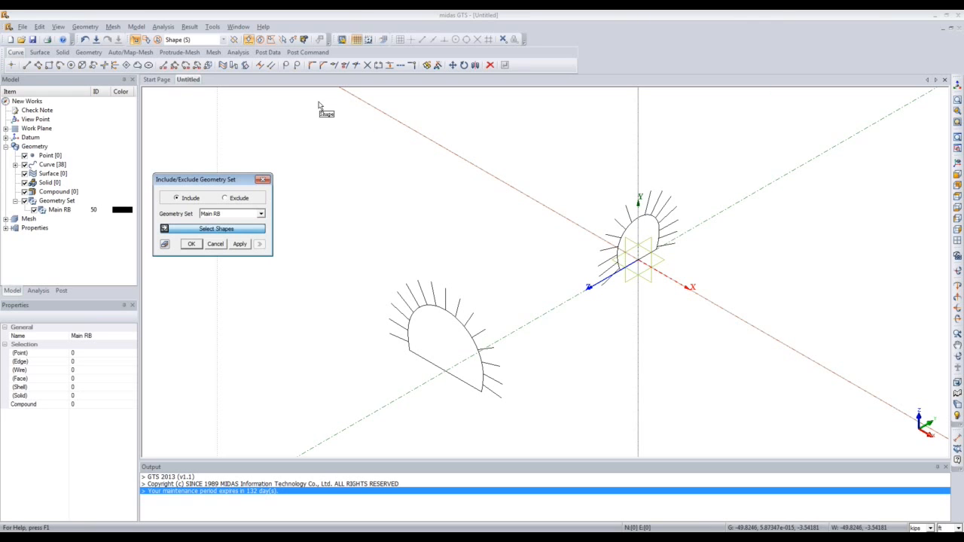
{"action": "left_click", "coordinate": [276, 44]}
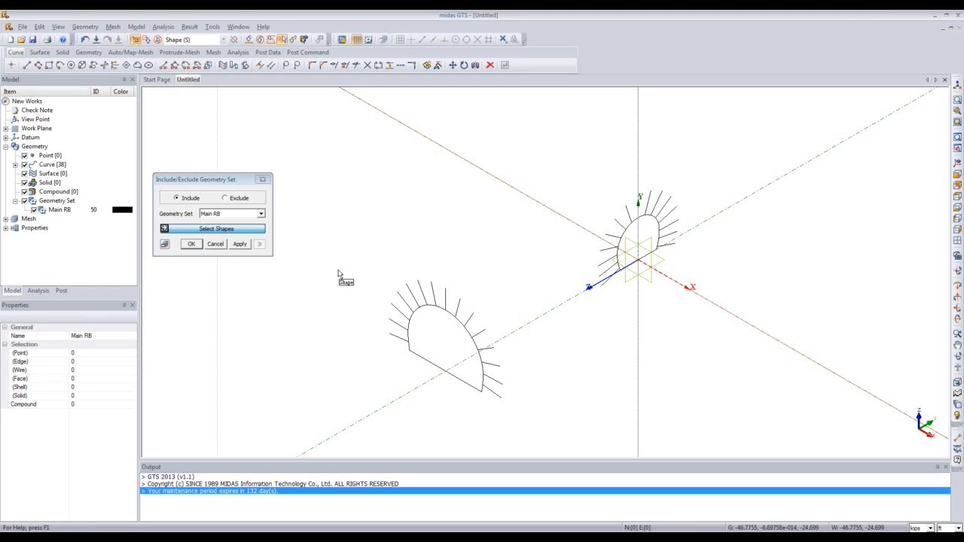
{"action": "left_click", "coordinate": [398, 341]}
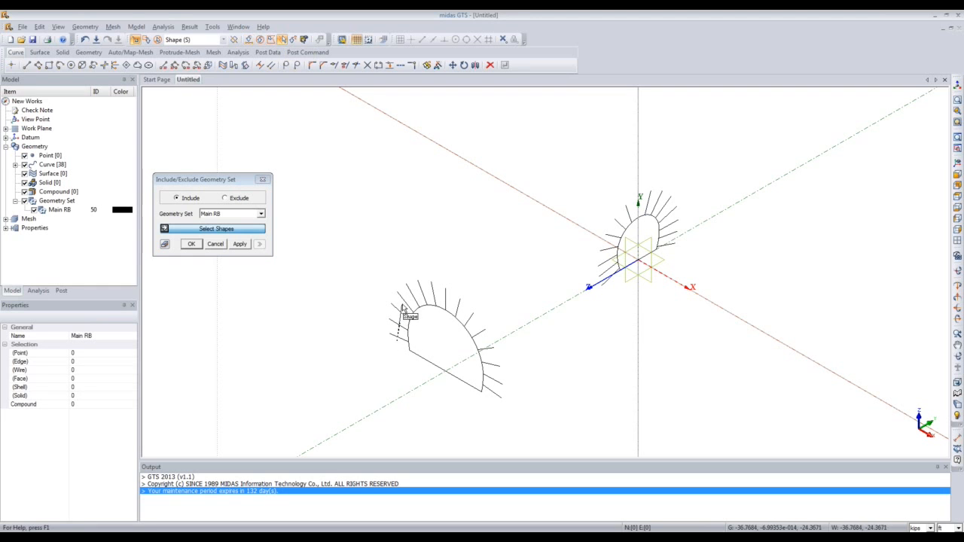
{"action": "left_click", "coordinate": [412, 294]}
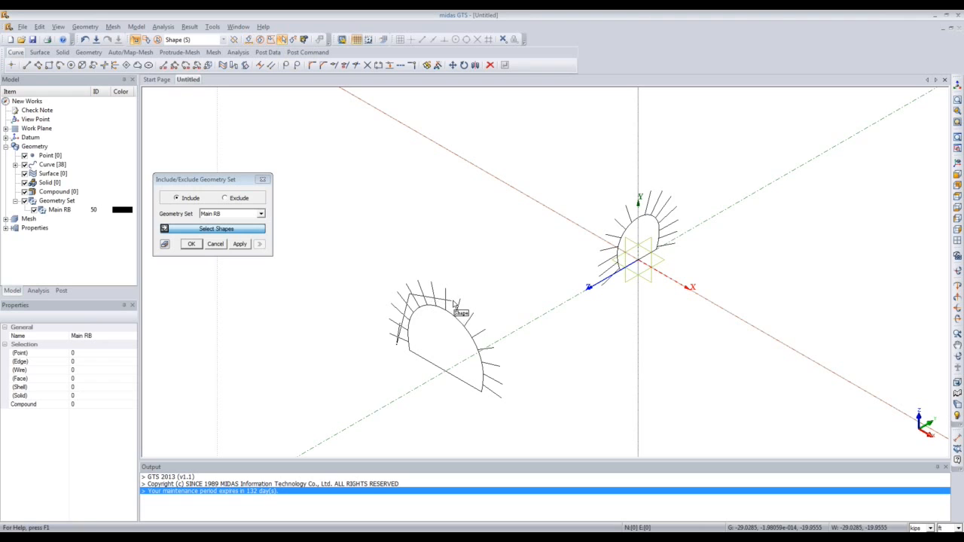
{"action": "left_click", "coordinate": [452, 301]}
{"action": "left_click", "coordinate": [480, 337]}
{"action": "left_click", "coordinate": [495, 384]}
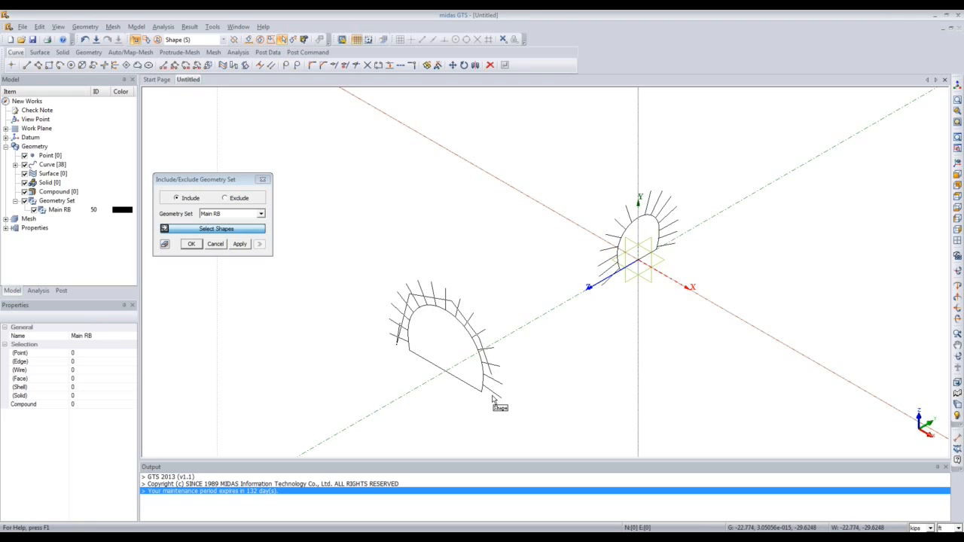
{"action": "double_click", "coordinate": [494, 399]}
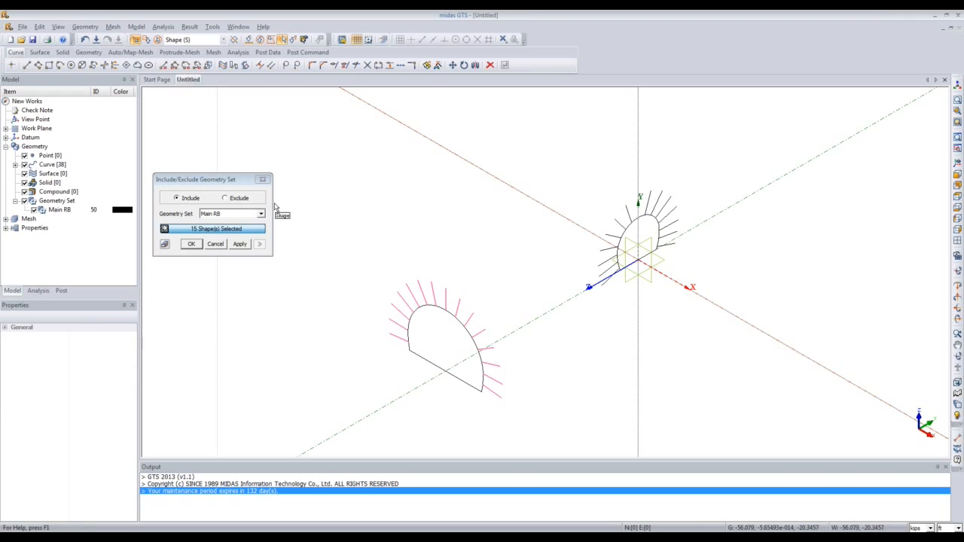
{"action": "left_click", "coordinate": [192, 245]}
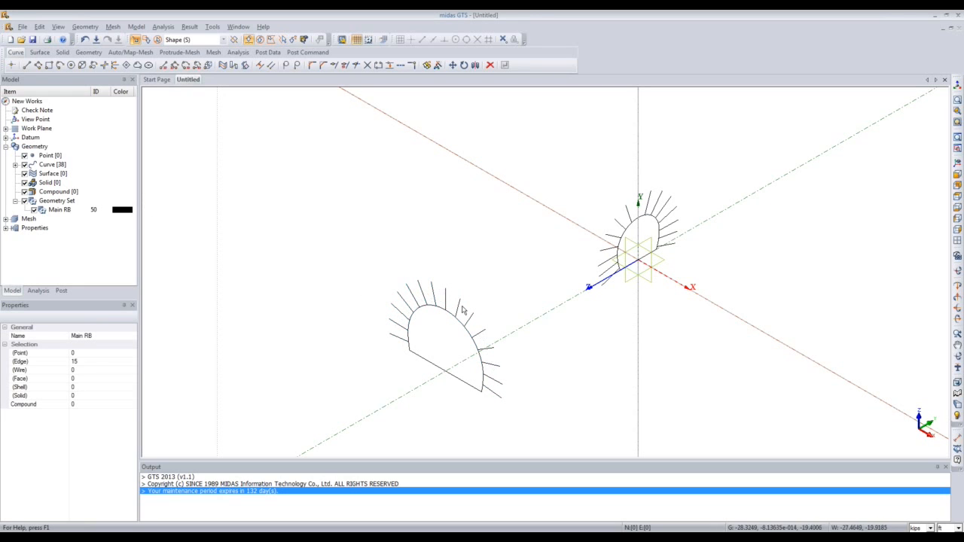
Toggle the visibility of the Main RB geometry set to check its contents, and leave it hidden.
{"action": "left_click", "coordinate": [33, 210]}
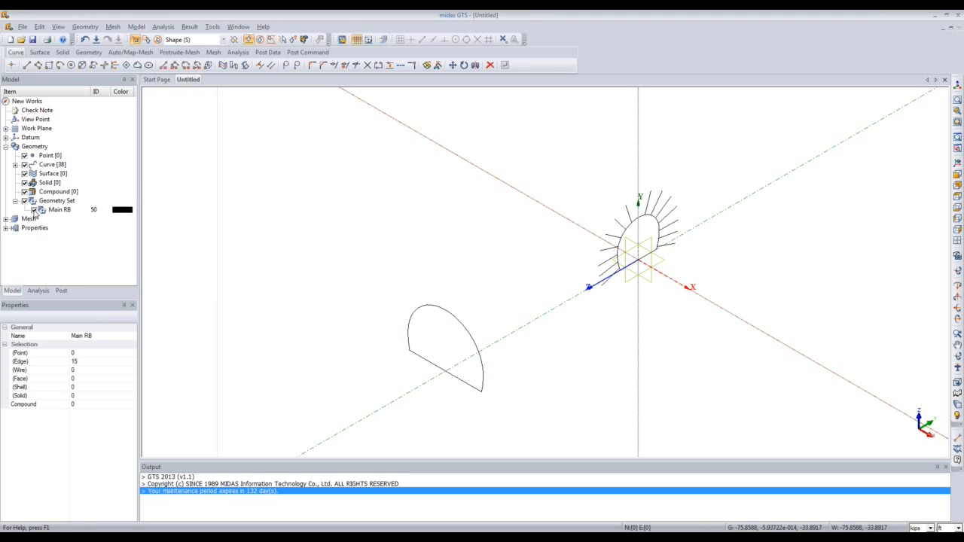
{"action": "left_click", "coordinate": [34, 210]}
{"action": "left_click", "coordinate": [33, 210]}
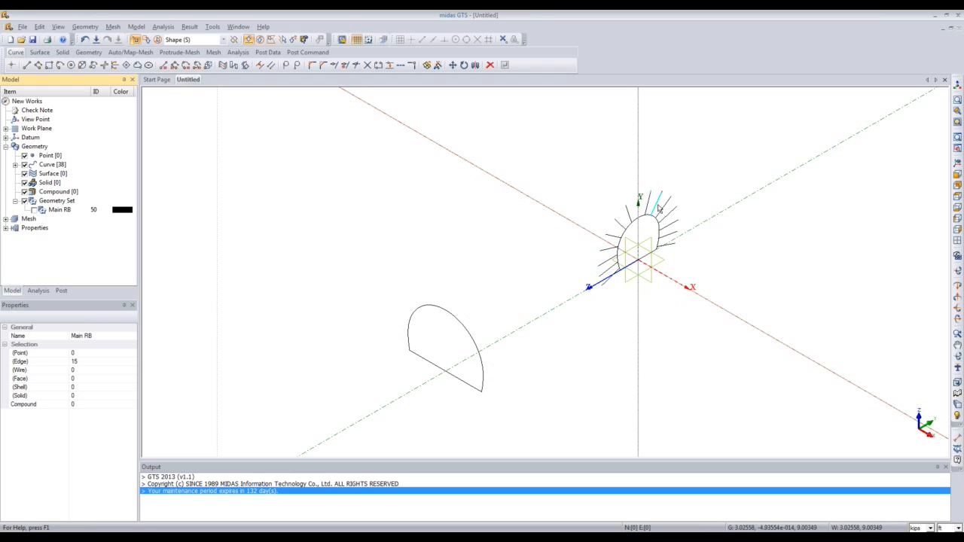
Create a second geometry set and name it Connect RB.
{"action": "right_click", "coordinate": [65, 203]}
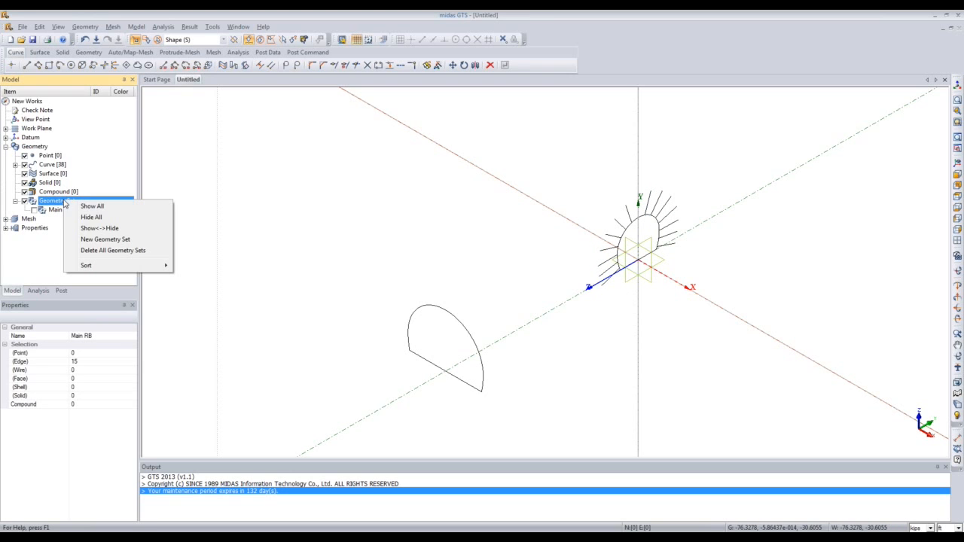
{"action": "left_click", "coordinate": [94, 240]}
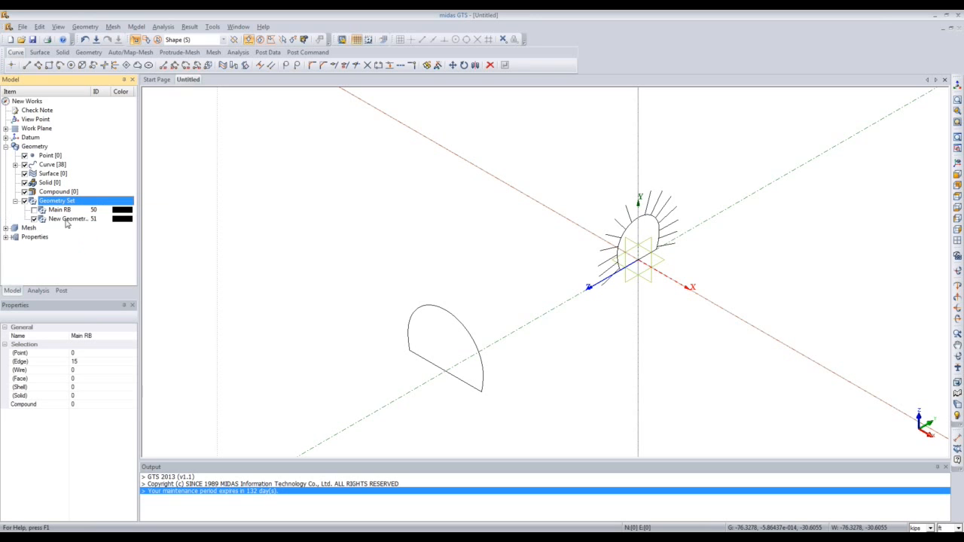
{"action": "right_click", "coordinate": [66, 220]}
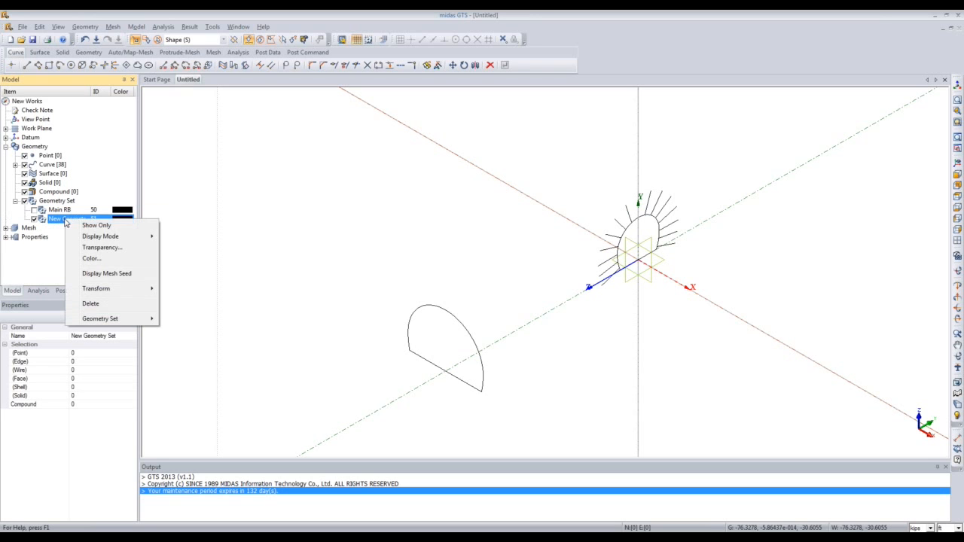
{"action": "left_click", "coordinate": [62, 220]}
{"action": "left_click", "coordinate": [60, 219]}
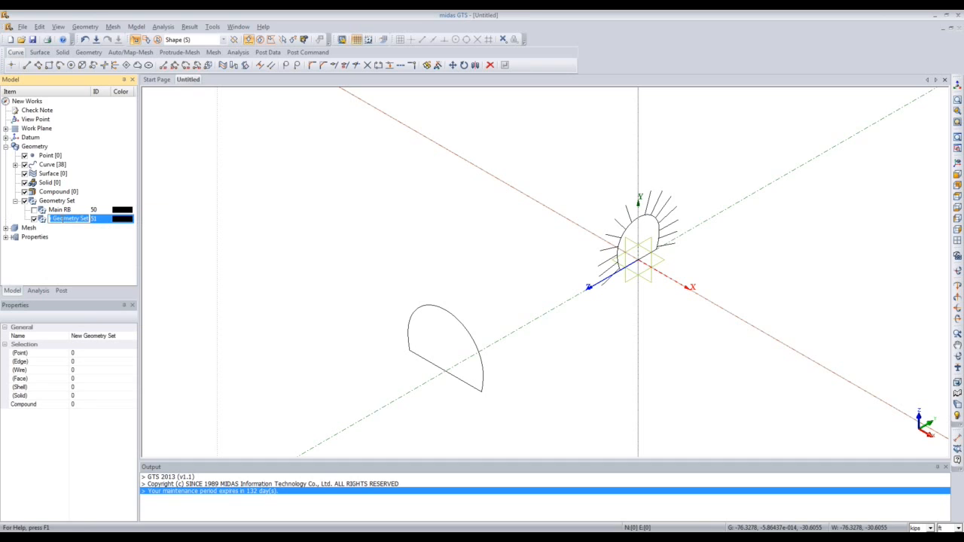
{"action": "type", "text": "G"}
{"action": "key", "text": "Return"}
Include the radial bolt lines around the connecting tunnel profile in Connect RB using polyline selection, and hide that set.
{"action": "left_click", "coordinate": [88, 219]}
{"action": "right_click", "coordinate": [96, 219]}
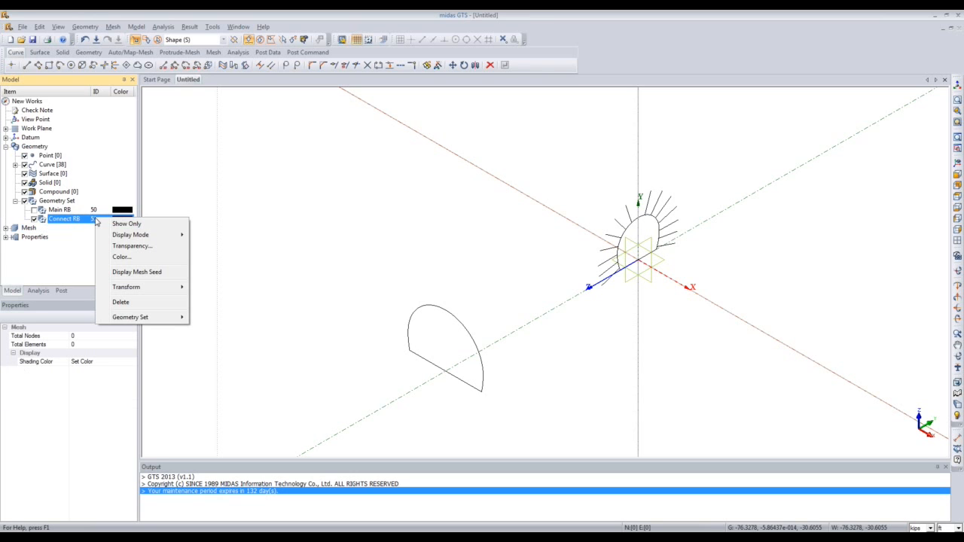
{"action": "mouse_move", "coordinate": [149, 317]}
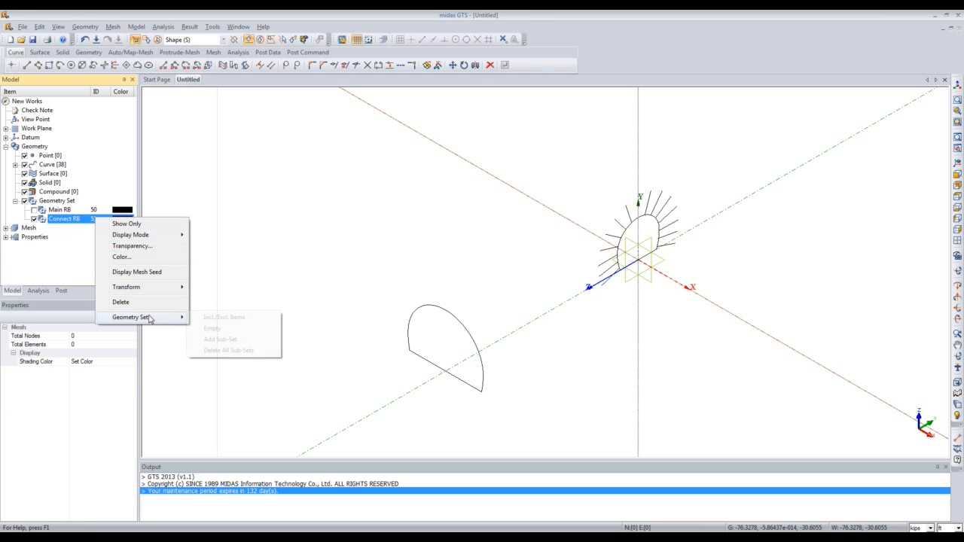
{"action": "left_click", "coordinate": [204, 320]}
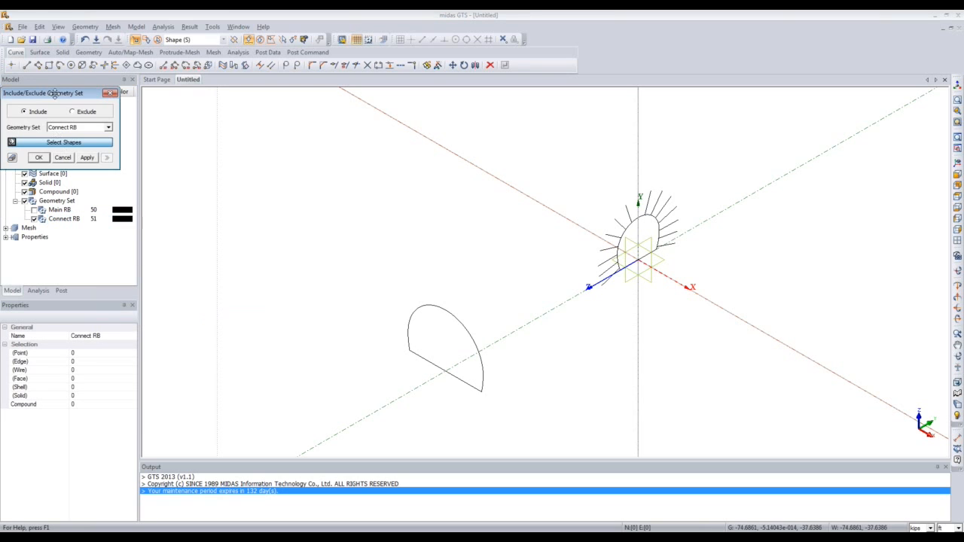
{"action": "left_click_drag", "start_coordinate": [54, 94], "coordinate": [268, 192]}
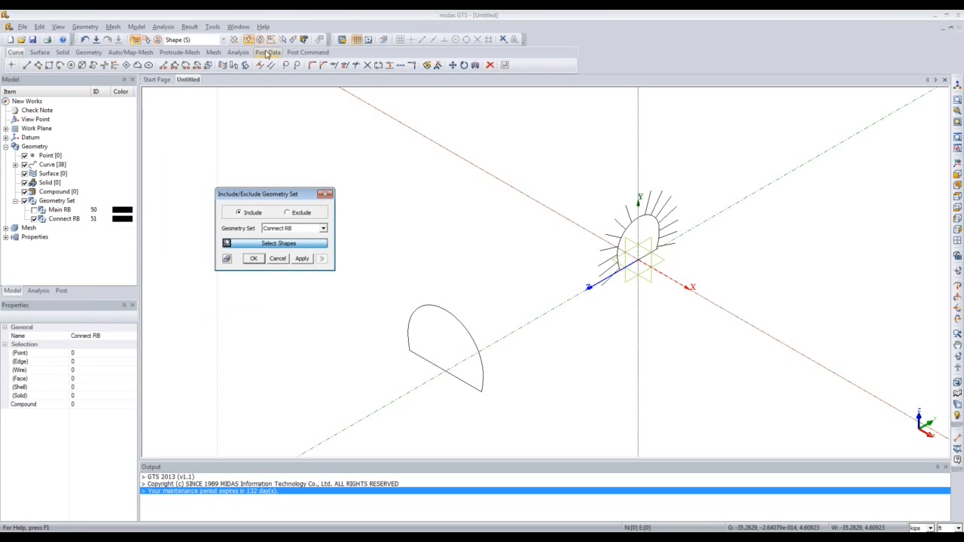
{"action": "left_click", "coordinate": [282, 40]}
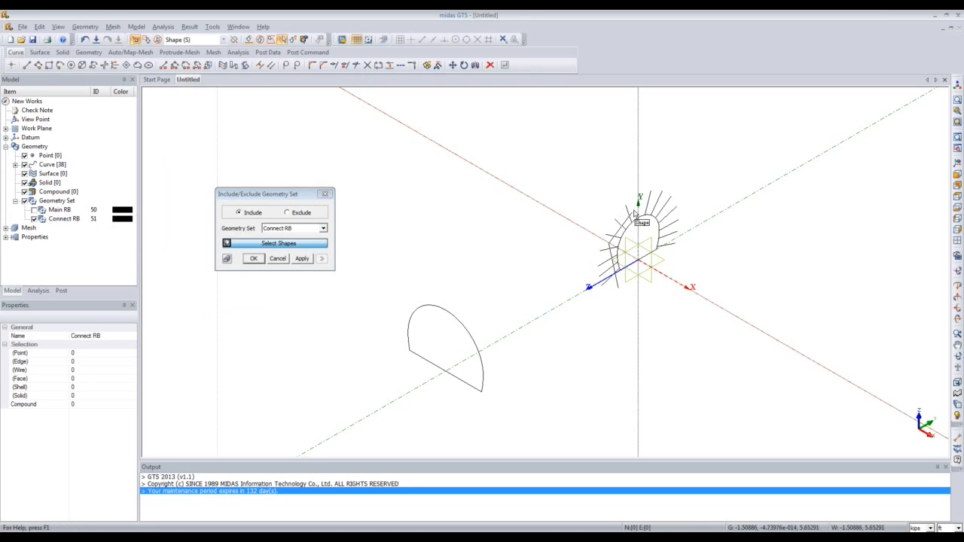
{"action": "left_click", "coordinate": [672, 228]}
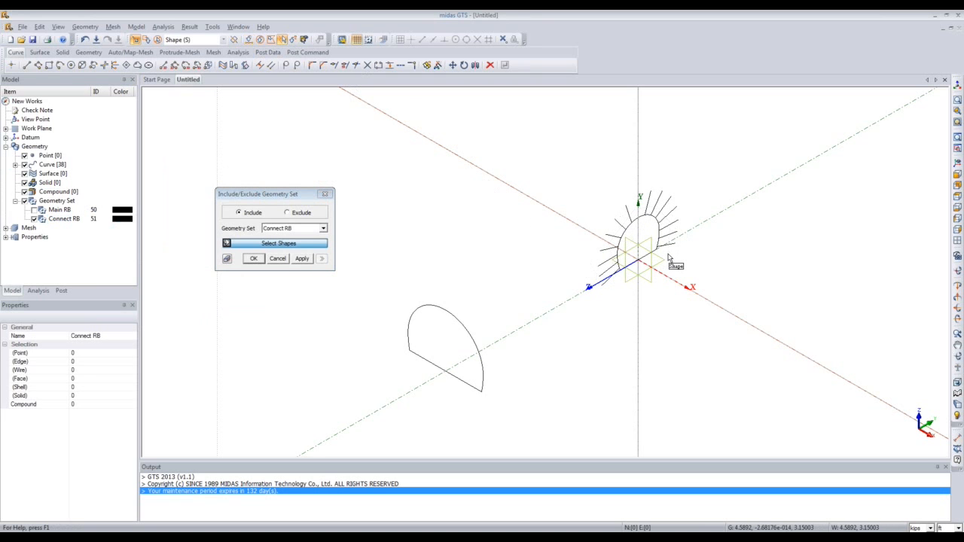
{"action": "left_click", "coordinate": [254, 258]}
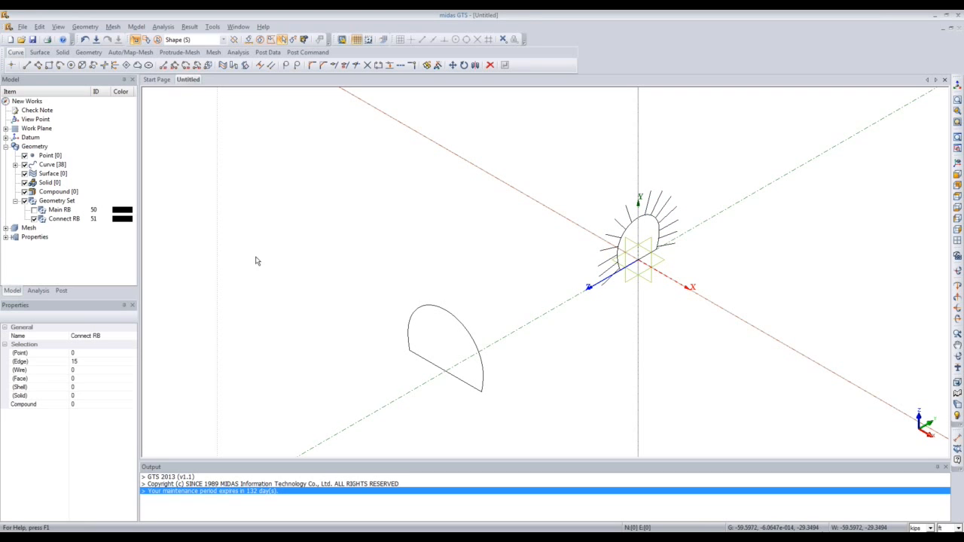
{"action": "left_click", "coordinate": [33, 220]}
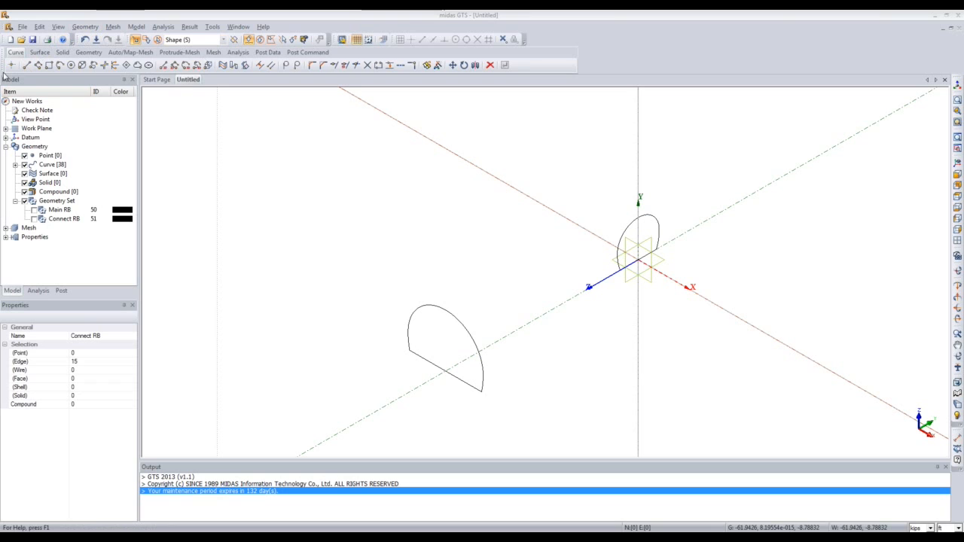
Make a wire from all the outline curves of the main tunnel profile using the Single Entity method.
{"action": "left_click", "coordinate": [76, 29]}
{"action": "mouse_move", "coordinate": [96, 78]}
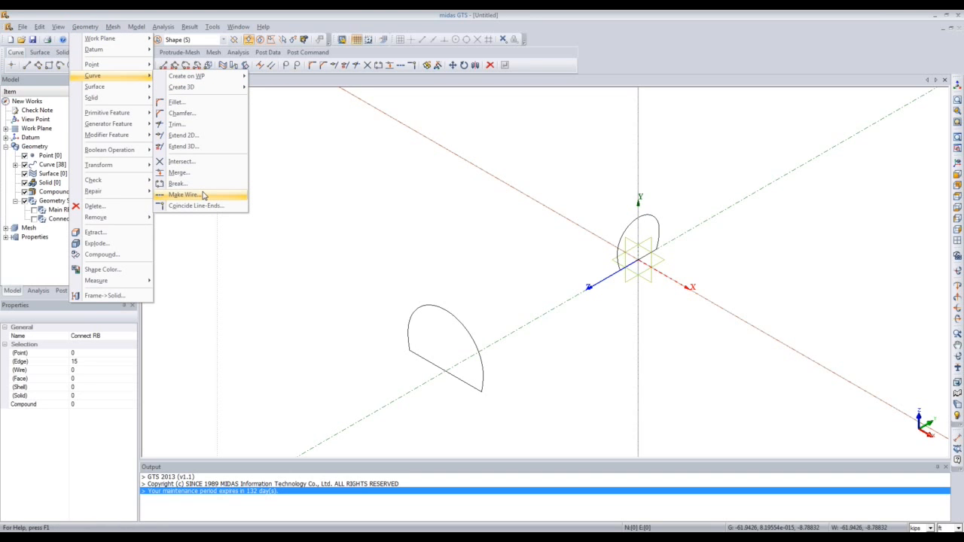
{"action": "left_click", "coordinate": [203, 196]}
{"action": "left_click_drag", "start_coordinate": [91, 98], "coordinate": [271, 165]}
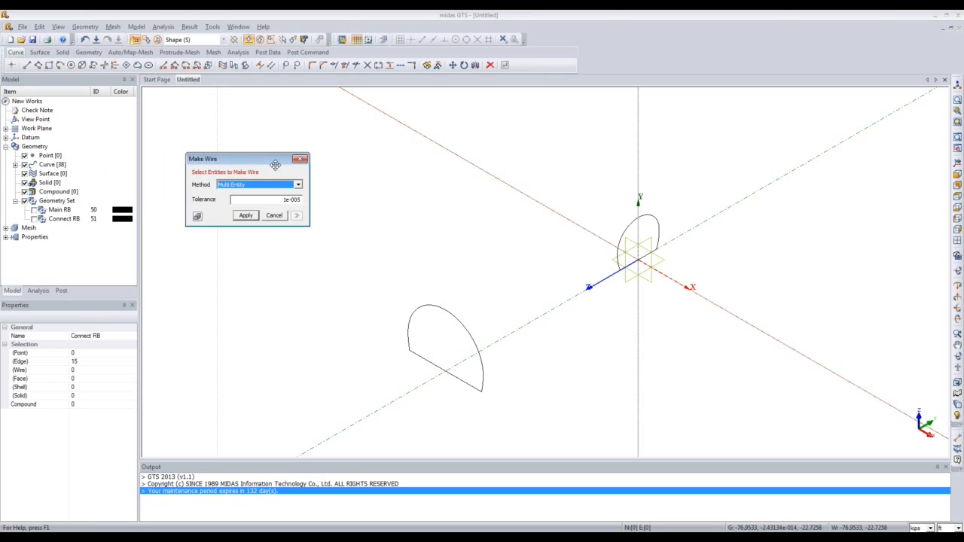
{"action": "left_click", "coordinate": [417, 315]}
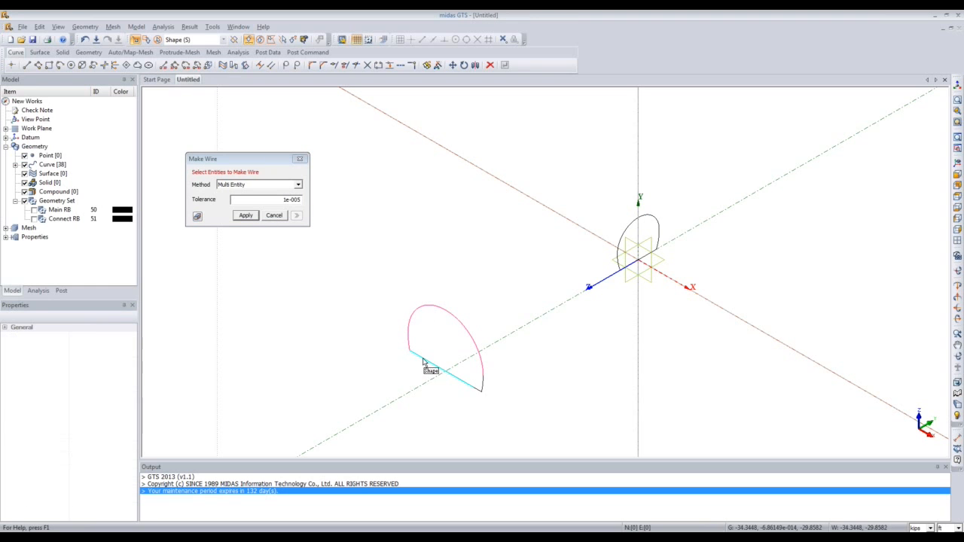
{"action": "left_click", "coordinate": [424, 362]}
{"action": "left_click", "coordinate": [482, 384]}
{"action": "left_click", "coordinate": [294, 184]}
{"action": "left_click", "coordinate": [249, 194]}
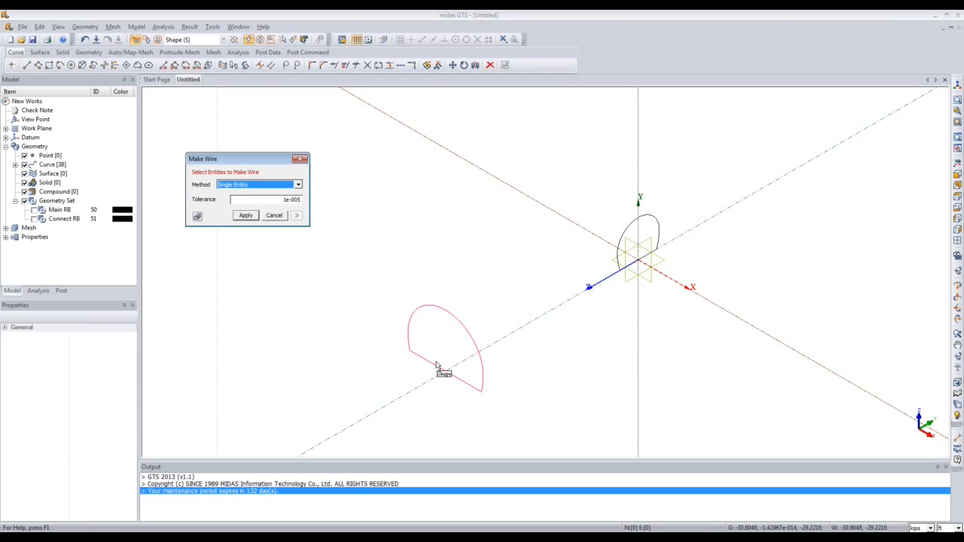
{"action": "left_click", "coordinate": [247, 216]}
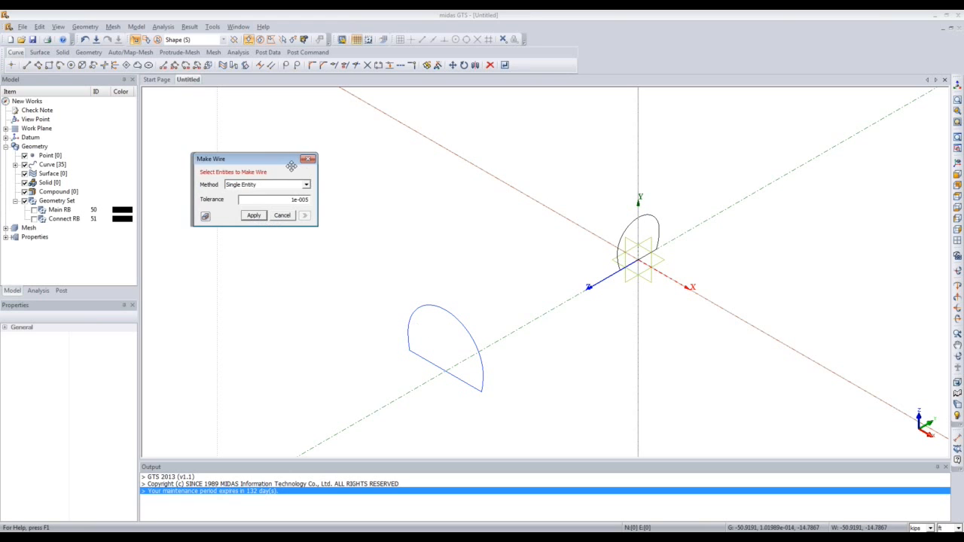
Make a wire from all the outline curves of the connecting tunnel profile using the Single Entity method.
{"action": "left_click_drag", "start_coordinate": [278, 160], "coordinate": [465, 149]}
{"action": "left_click", "coordinate": [629, 232]}
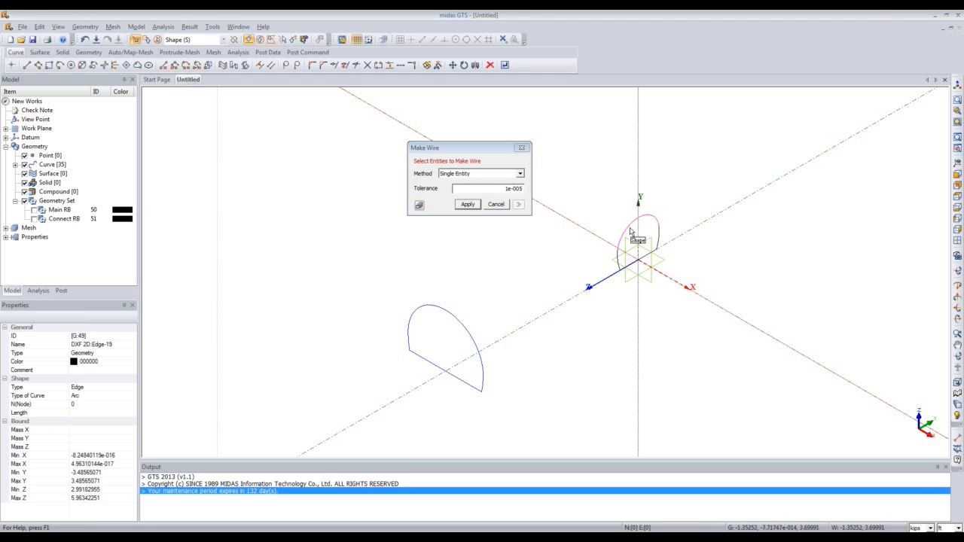
{"action": "left_click", "coordinate": [619, 259]}
{"action": "left_click", "coordinate": [633, 263]}
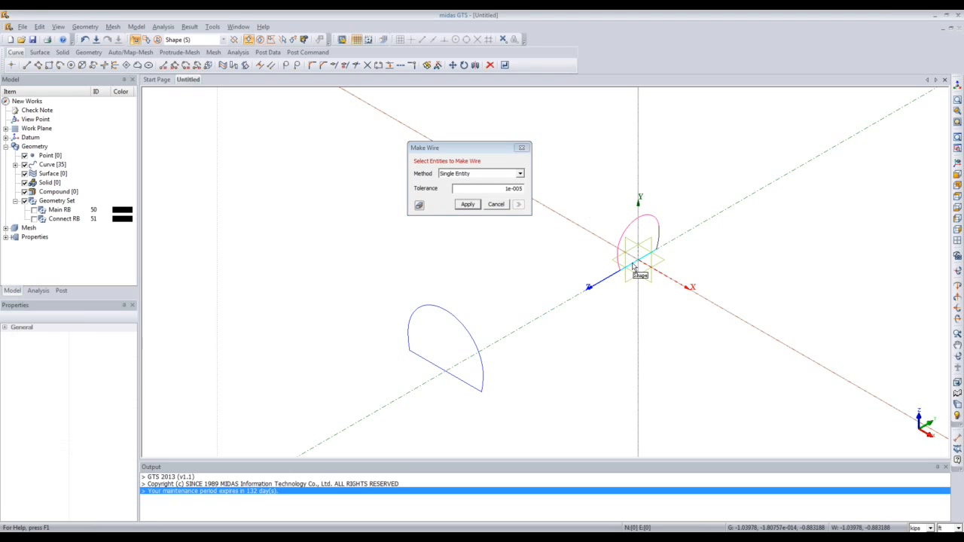
{"action": "left_click", "coordinate": [657, 245]}
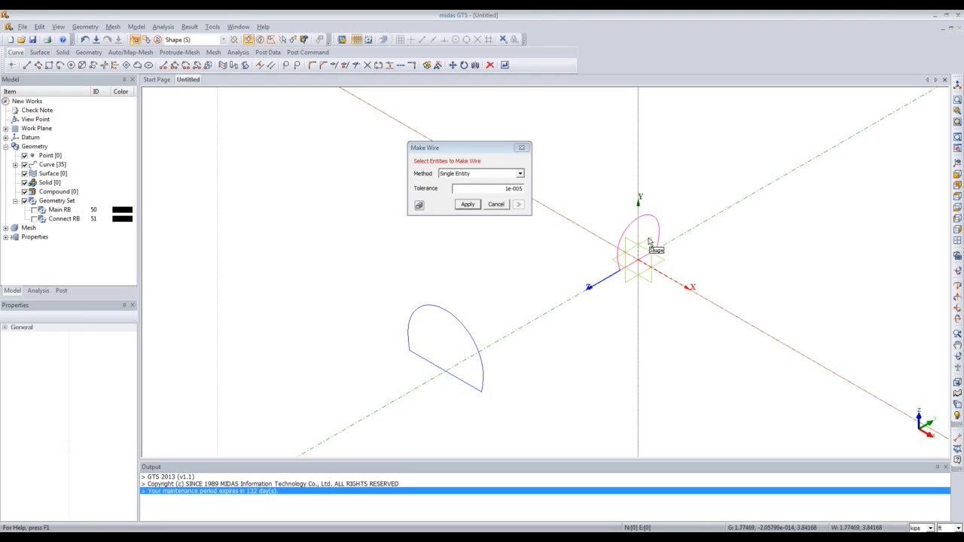
{"action": "left_click", "coordinate": [476, 206]}
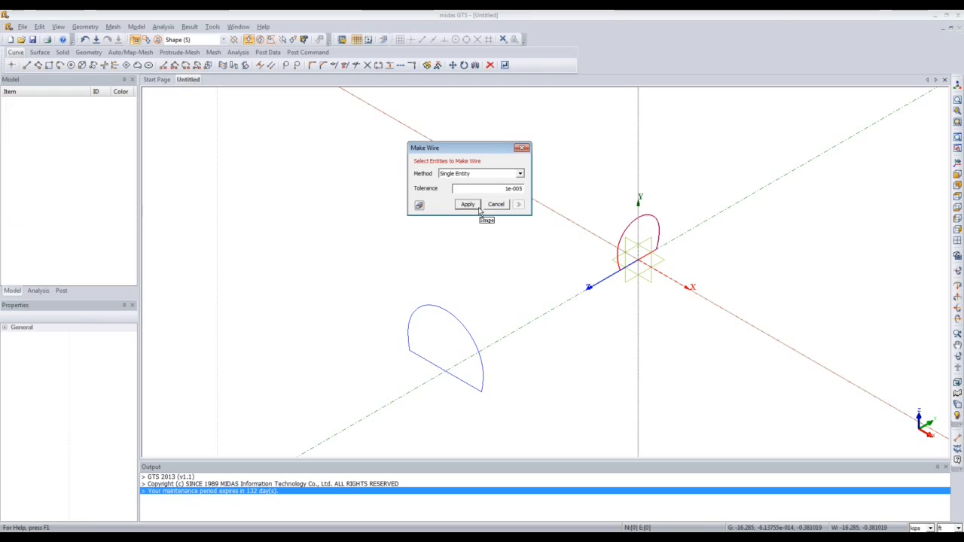
{"action": "left_click", "coordinate": [522, 148]}
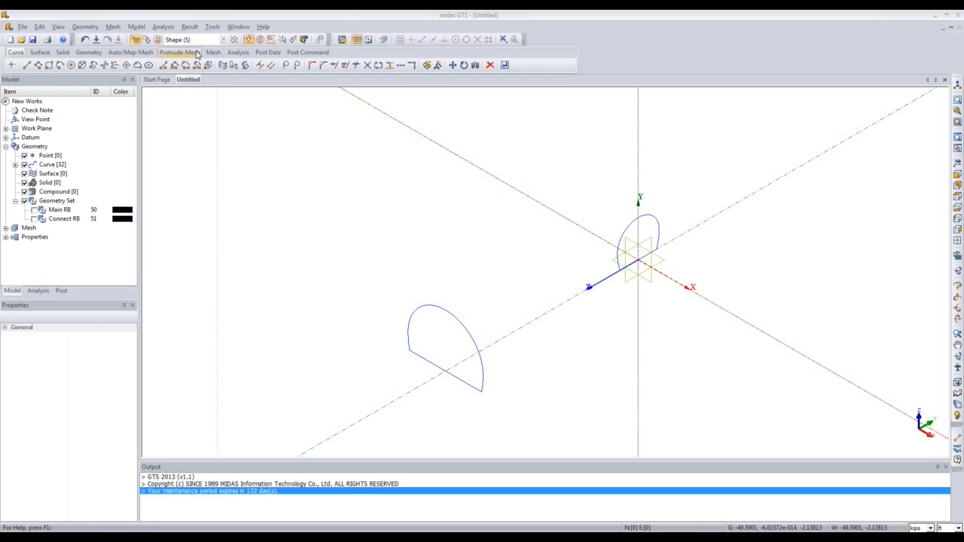
Set up an Extrude with the main tunnel wire as the profile and the Y datum axis as the extrusion direction.
{"action": "left_click", "coordinate": [85, 26]}
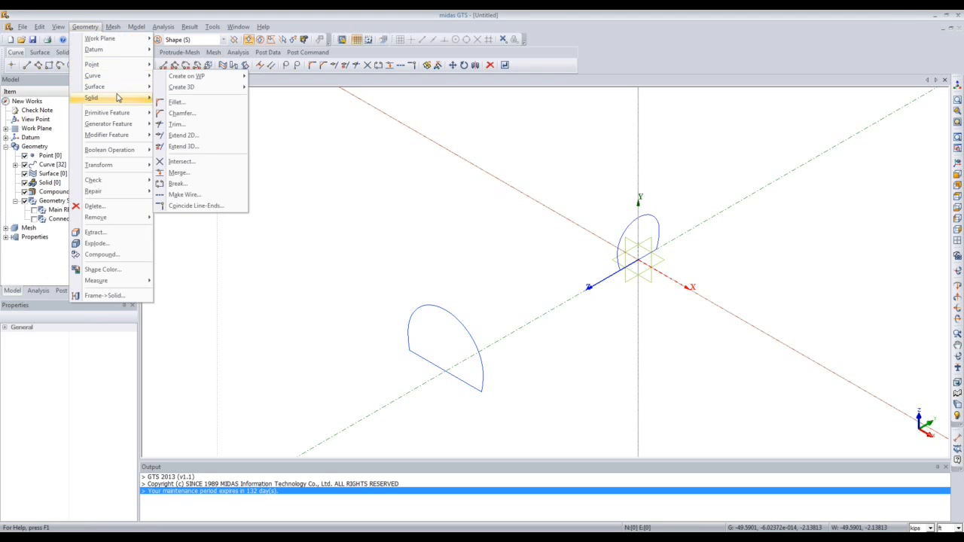
{"action": "mouse_move", "coordinate": [123, 127]}
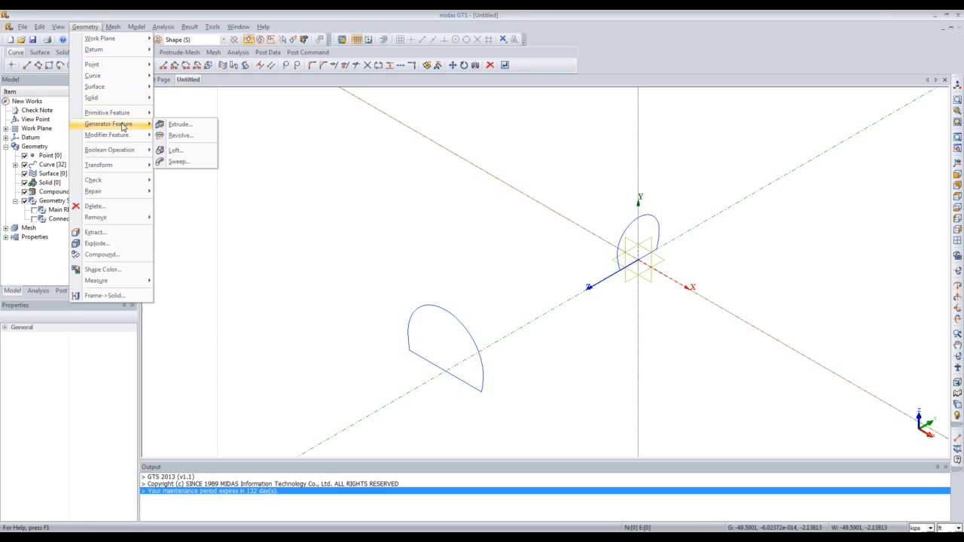
{"action": "left_click", "coordinate": [175, 125]}
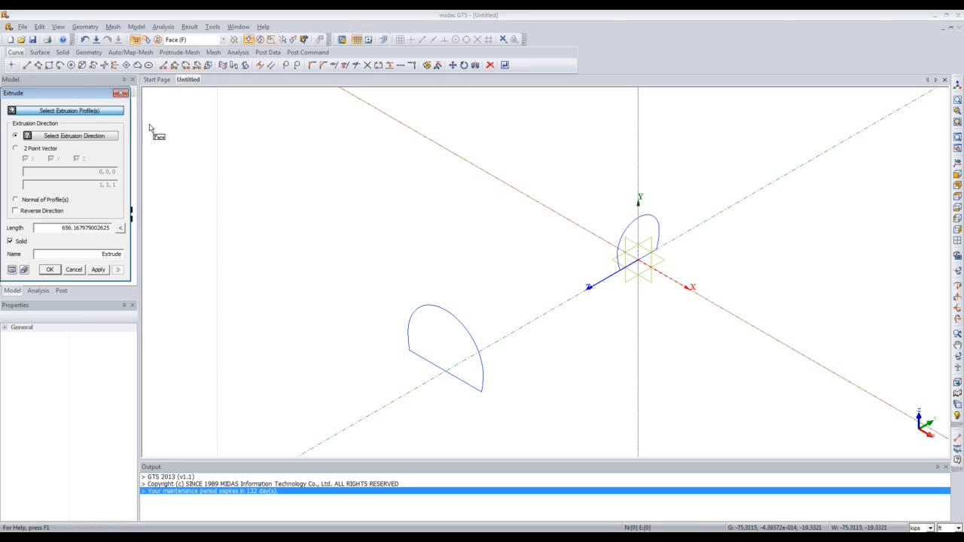
{"action": "left_click_drag", "start_coordinate": [86, 92], "coordinate": [278, 157]}
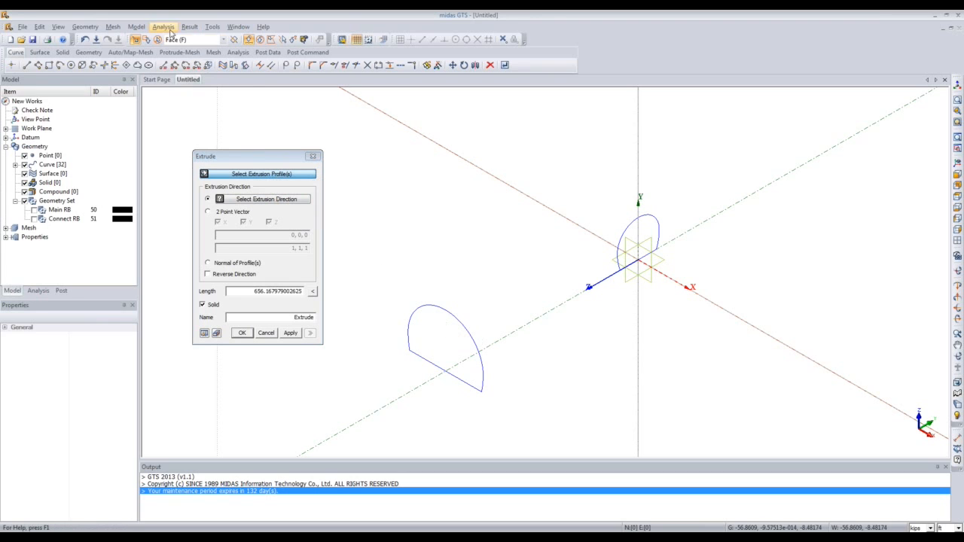
{"action": "left_click", "coordinate": [223, 40]}
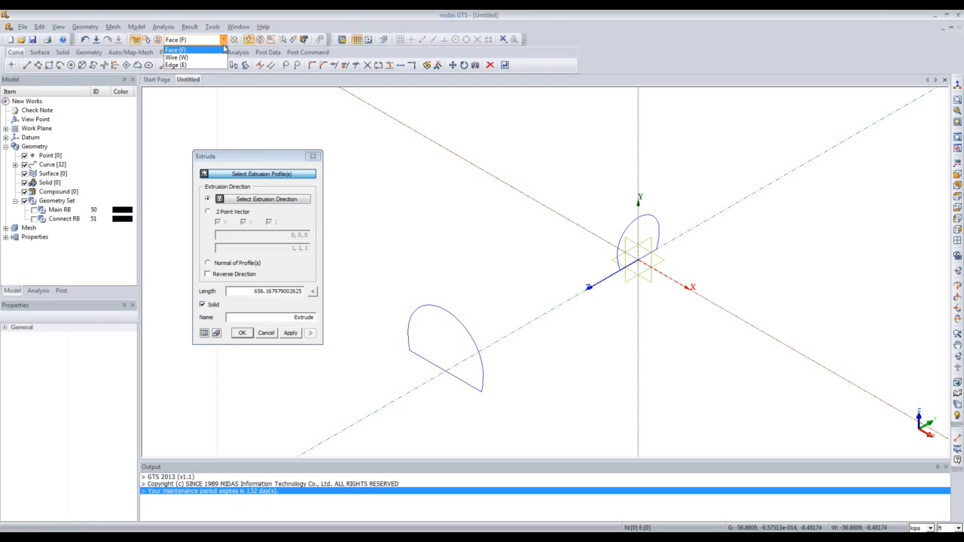
{"action": "left_click", "coordinate": [216, 60]}
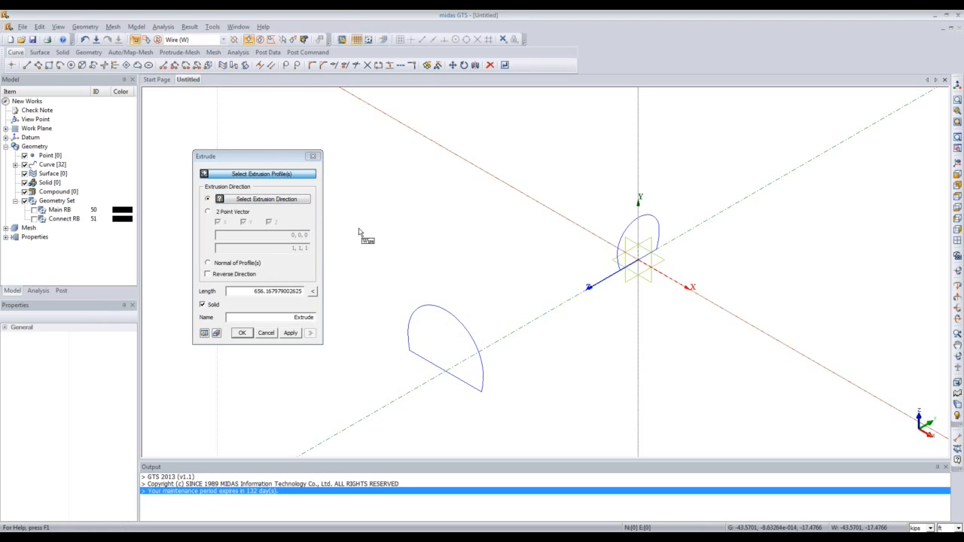
{"action": "left_click", "coordinate": [424, 304]}
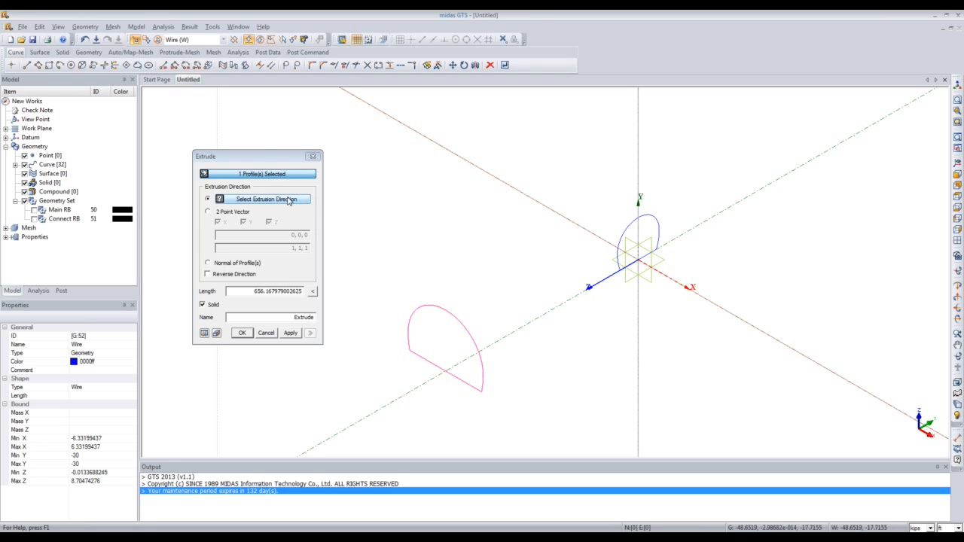
{"action": "left_click", "coordinate": [290, 200]}
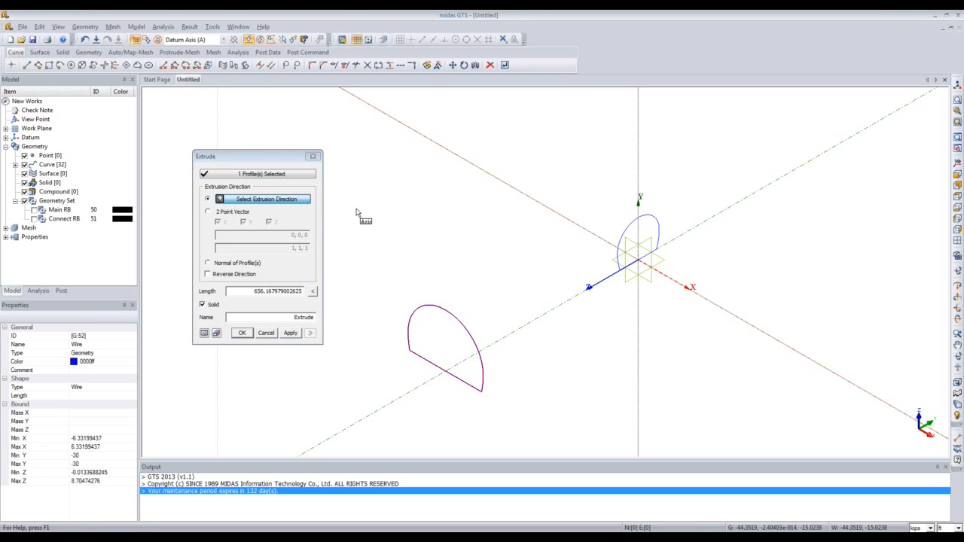
{"action": "left_click", "coordinate": [534, 325]}
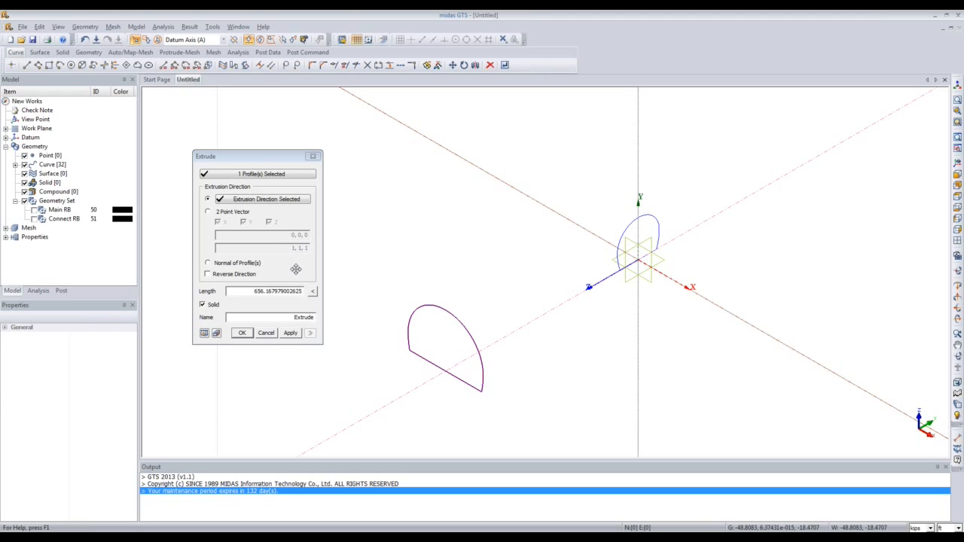
Extrude the main tunnel wire as a solid with length 60 and name Main Tunnel, previewing it before creation.
{"action": "left_click", "coordinate": [261, 290]}
{"action": "double_click", "coordinate": [262, 291]}
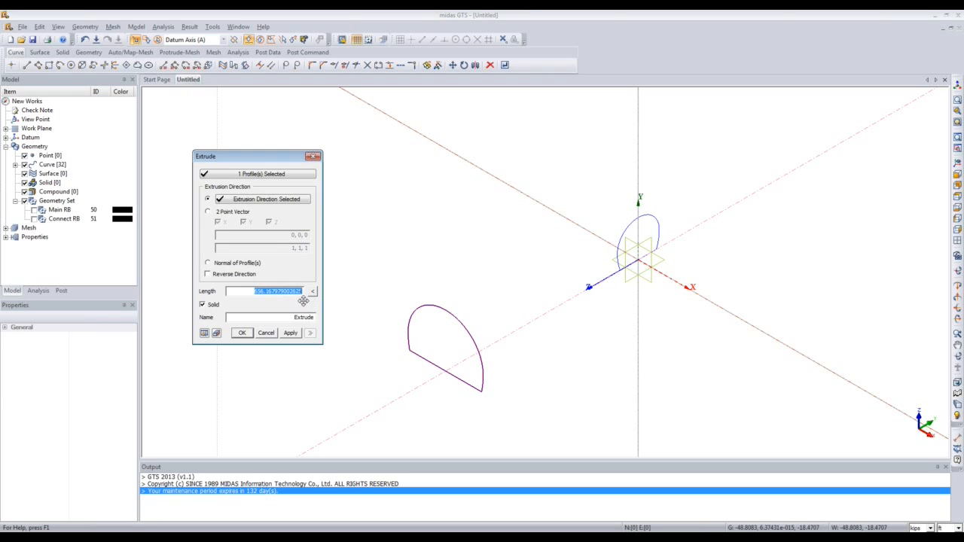
{"action": "type", "text": "60"}
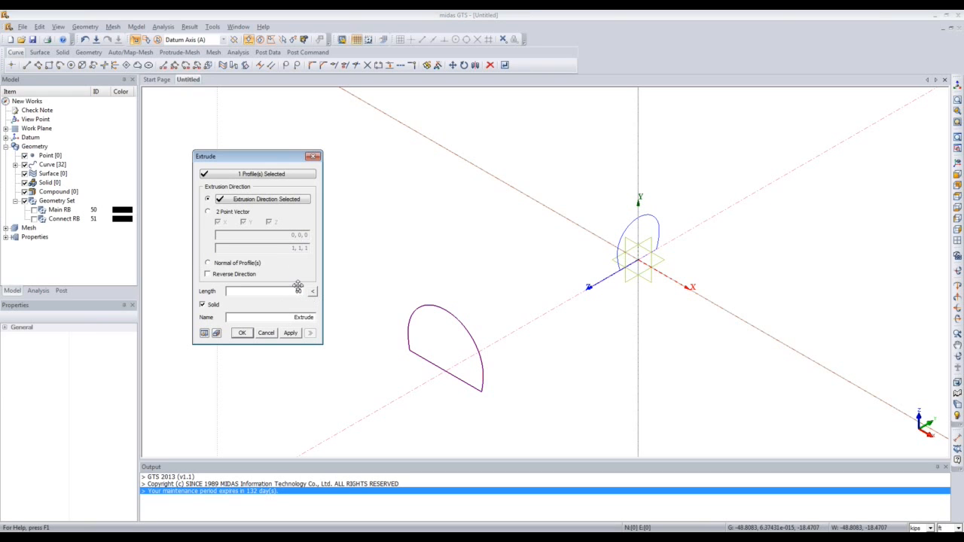
{"action": "double_click", "coordinate": [285, 319]}
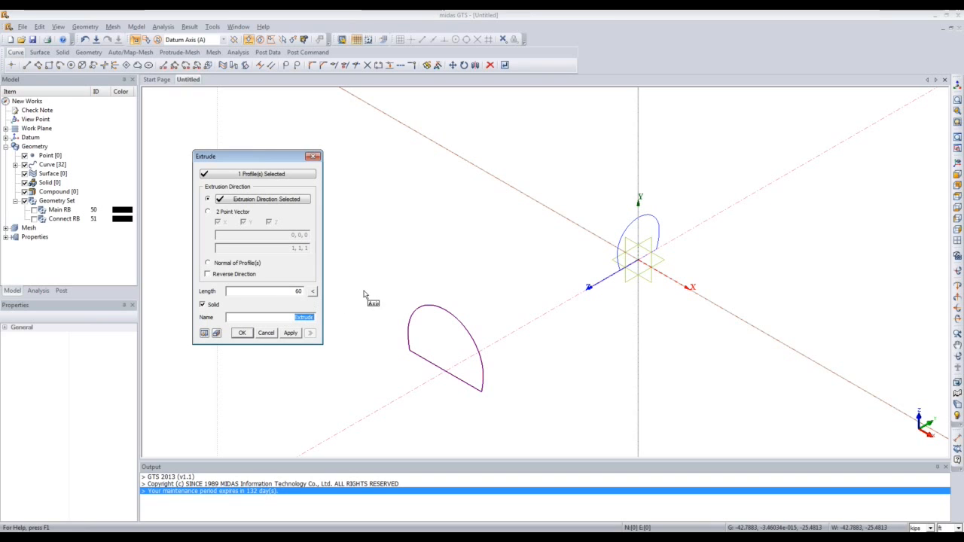
{"action": "type", "text": "Main Tunnel"}
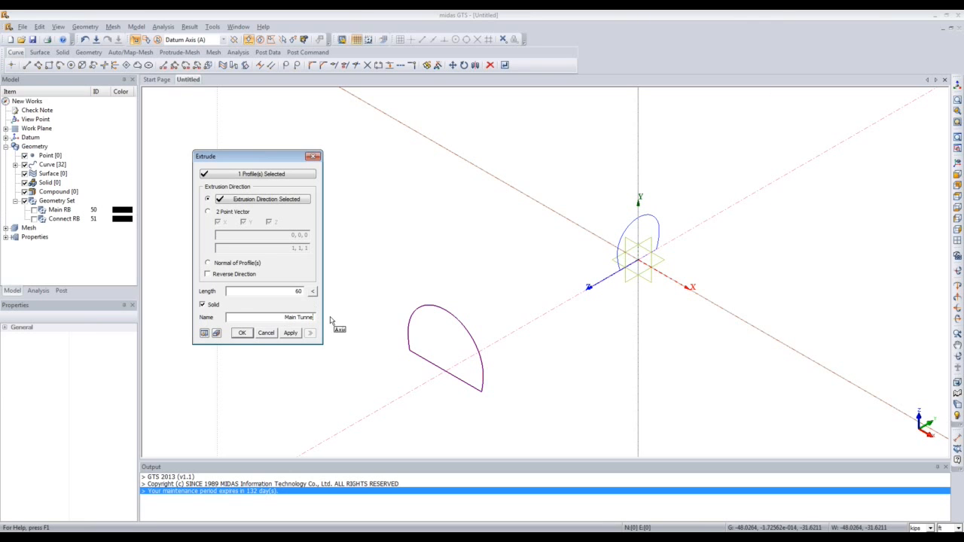
{"action": "left_click", "coordinate": [206, 333]}
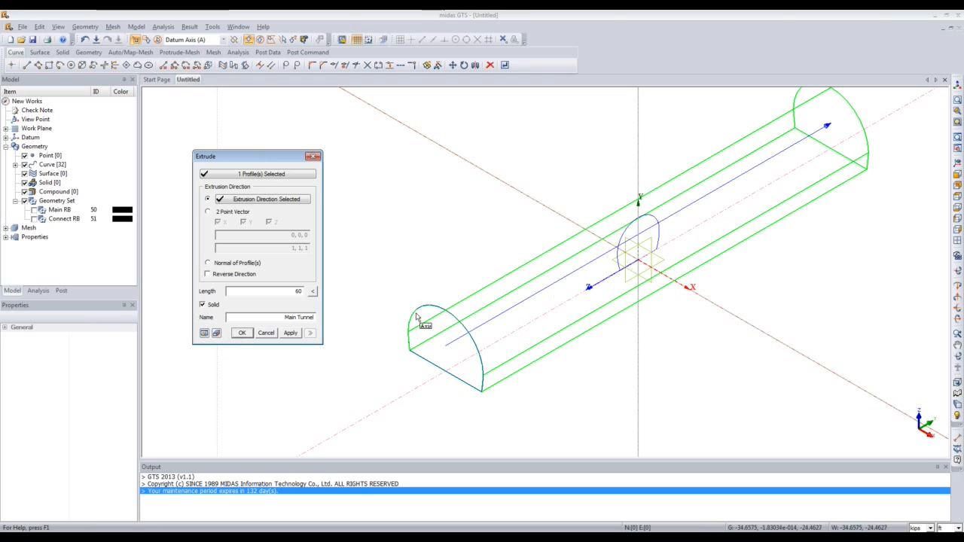
{"action": "left_click", "coordinate": [242, 333]}
{"action": "scroll", "coordinate": [595, 260], "scroll_direction": "down", "scroll_amount": 6}
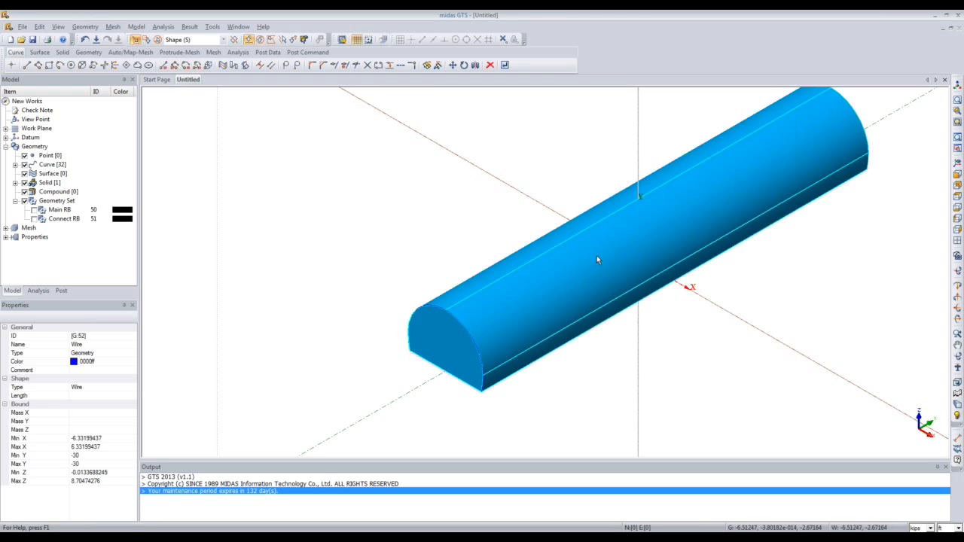
{"action": "scroll", "coordinate": [580, 265], "scroll_direction": "up", "scroll_amount": 5}
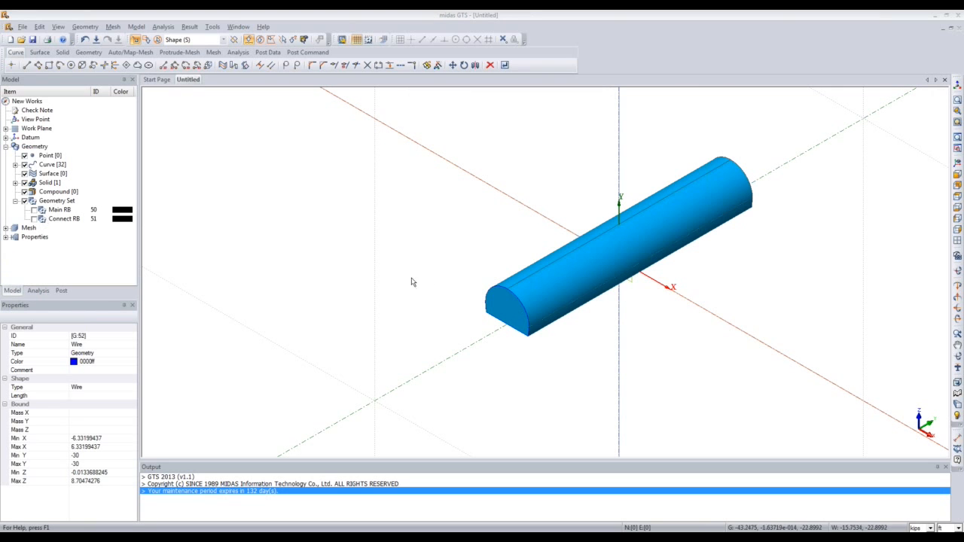
Collapse the geometry sets in the model tree, expand the solids and hide the Main Tunnel solid.
{"action": "left_click", "coordinate": [15, 202]}
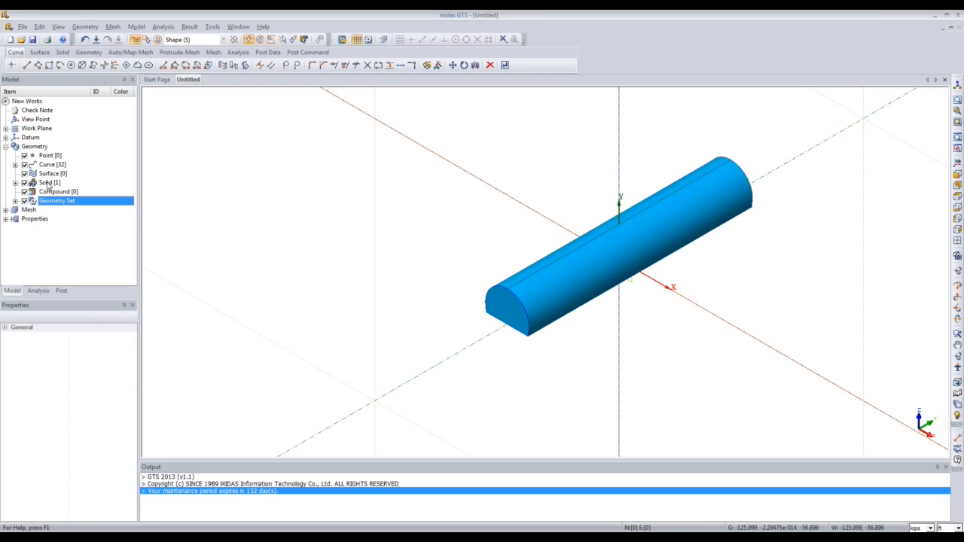
{"action": "left_click", "coordinate": [15, 183]}
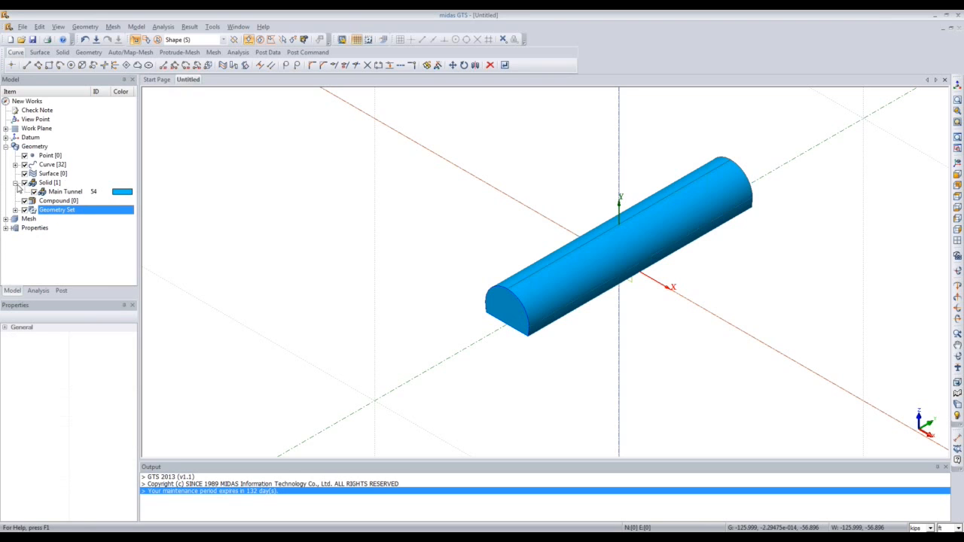
{"action": "left_click", "coordinate": [34, 191]}
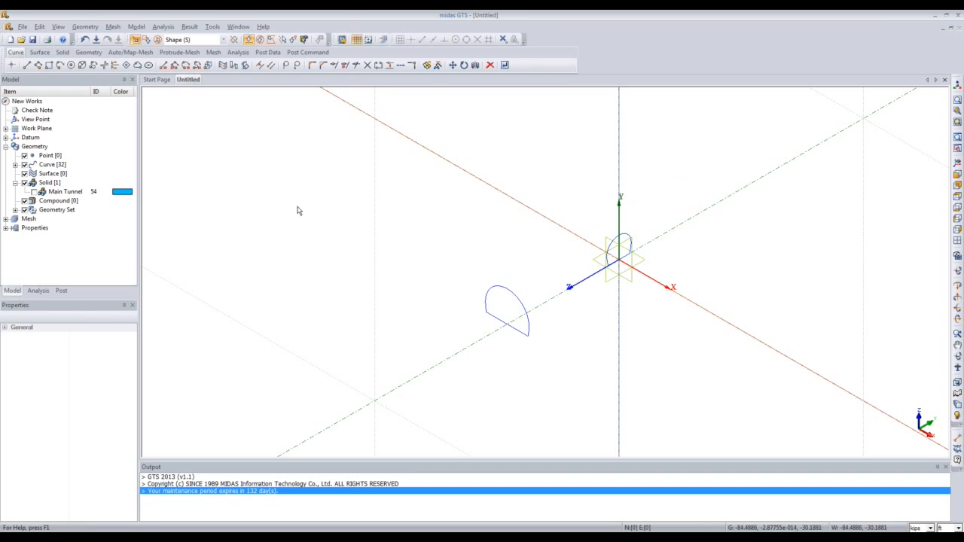
Set up an Extrude with the connecting tunnel wire as the profile and the X datum axis as the extrusion direction.
{"action": "left_click", "coordinate": [82, 27]}
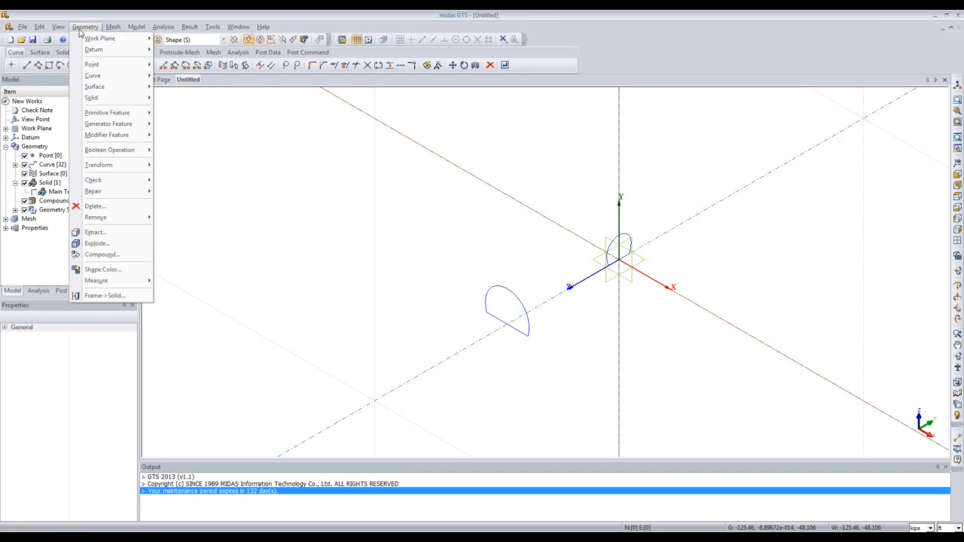
{"action": "mouse_move", "coordinate": [106, 125]}
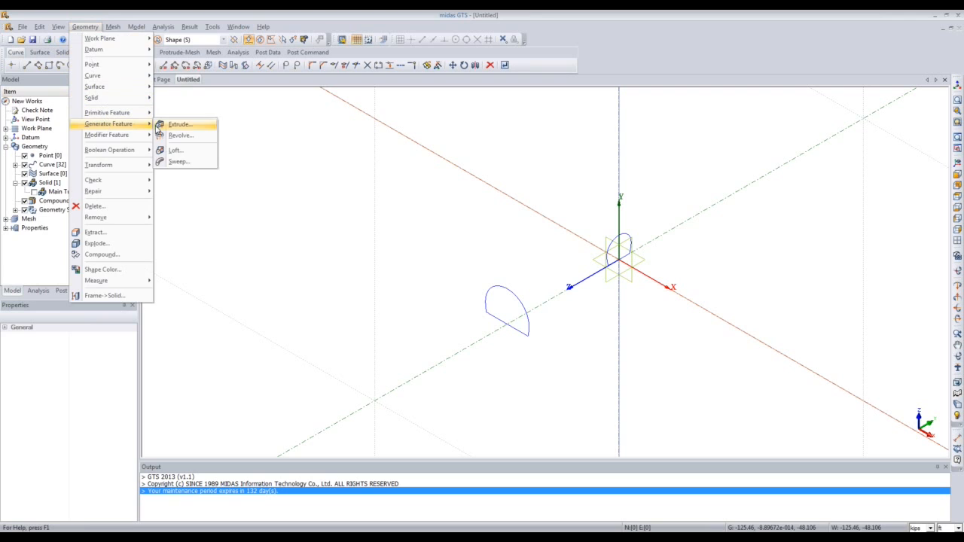
{"action": "left_click", "coordinate": [178, 125]}
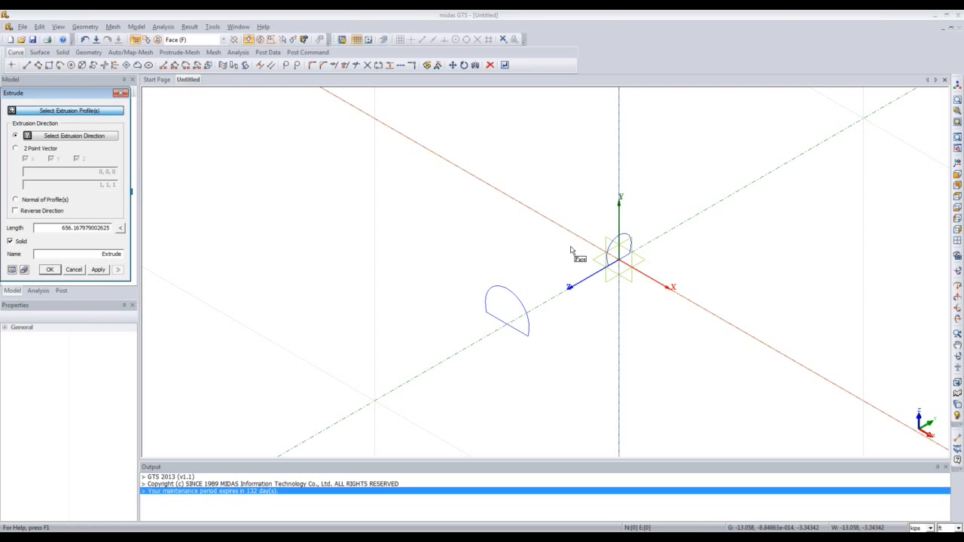
{"action": "left_click", "coordinate": [223, 40]}
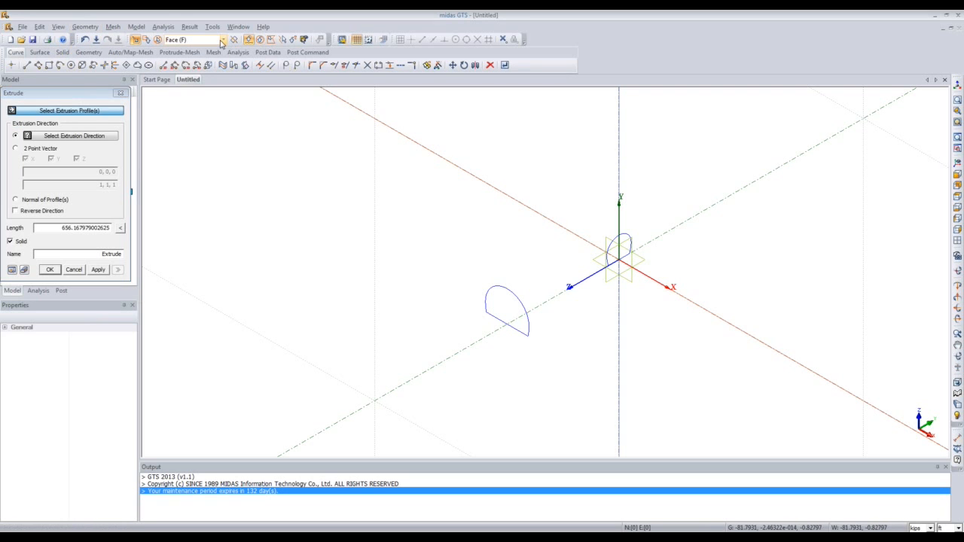
{"action": "left_click", "coordinate": [185, 58]}
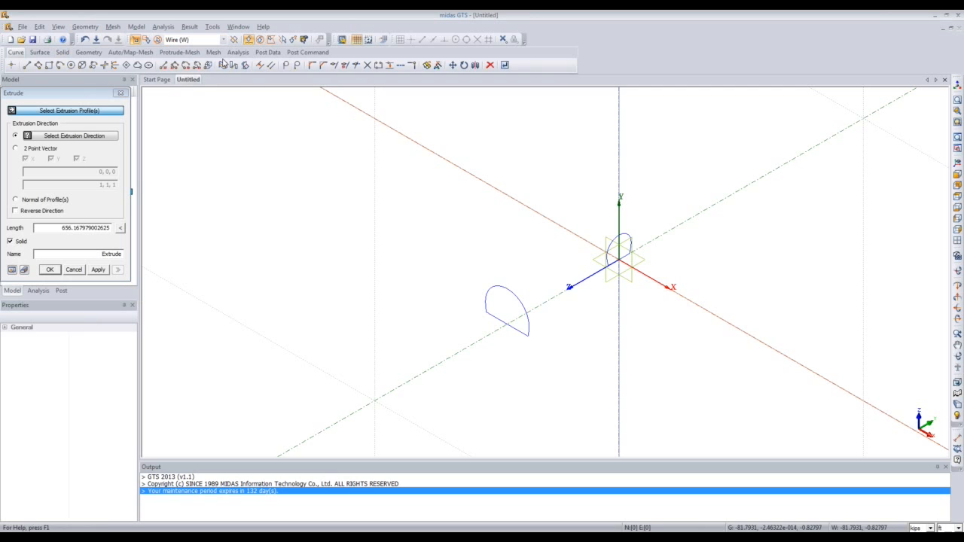
{"action": "left_click", "coordinate": [611, 250]}
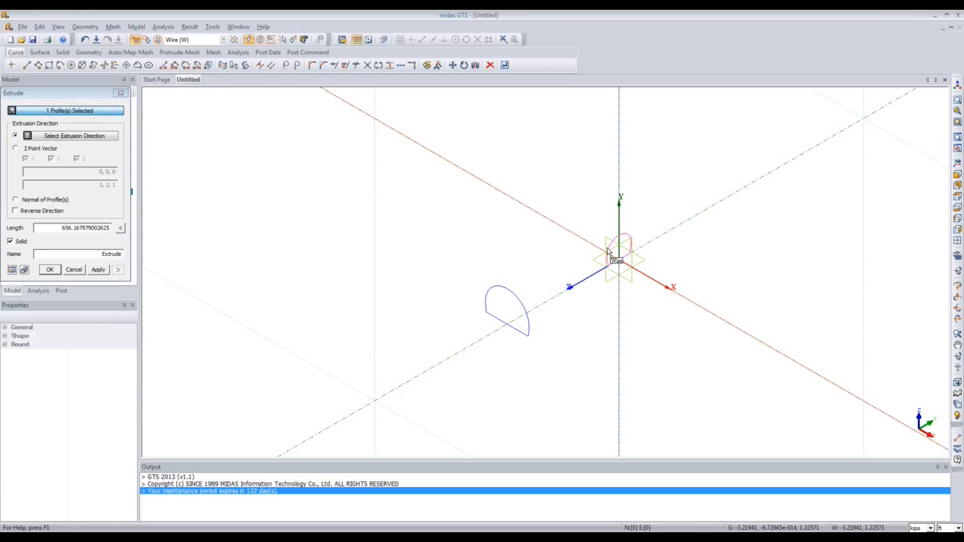
{"action": "left_click", "coordinate": [104, 138]}
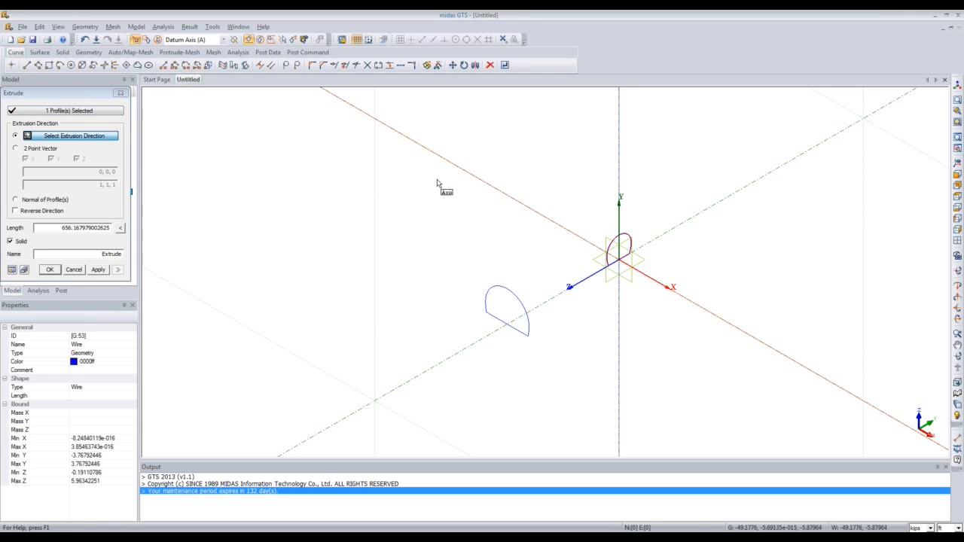
{"action": "left_click", "coordinate": [462, 172]}
{"action": "left_click", "coordinate": [462, 172]}
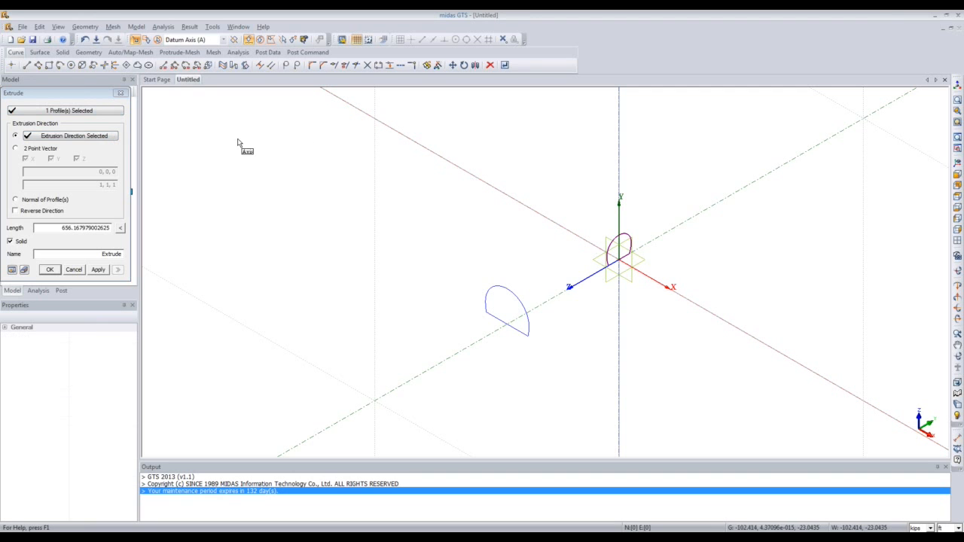
Extrude the connecting tunnel wire as a solid with length 14 and name Connect Tunnel, previewing it before creation.
{"action": "left_click_drag", "start_coordinate": [90, 93], "coordinate": [258, 160]}
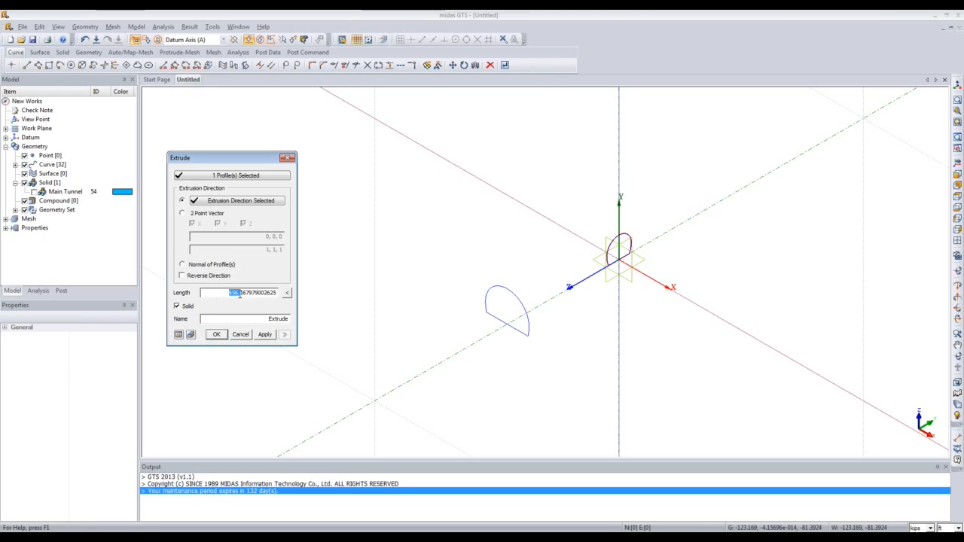
{"action": "left_click_drag", "start_coordinate": [272, 294], "coordinate": [283, 294]}
{"action": "type", "text": "14"}
{"action": "double_click", "coordinate": [256, 320]}
{"action": "type", "text": "Con"}
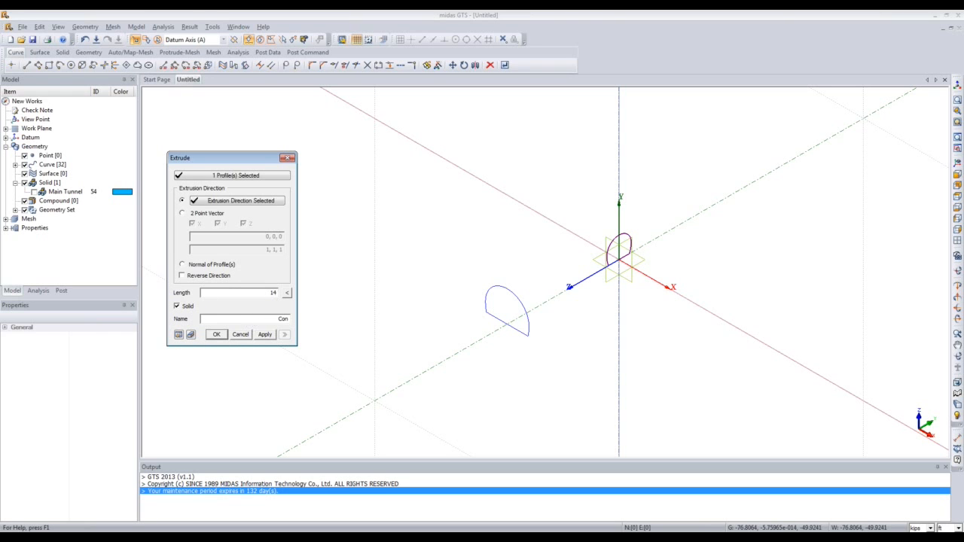
{"action": "type", "text": "nect Tunnel"}
{"action": "left_click", "coordinate": [178, 336]}
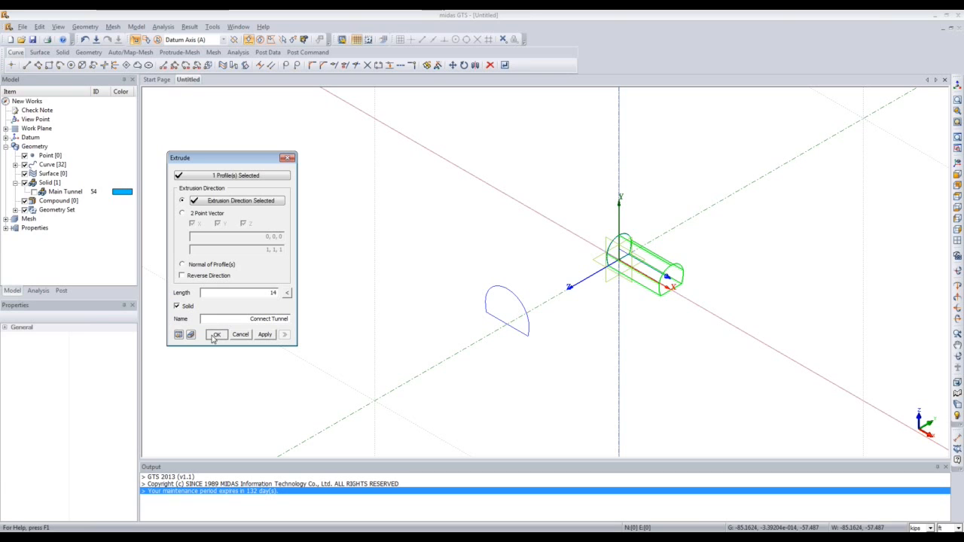
{"action": "left_click", "coordinate": [215, 336]}
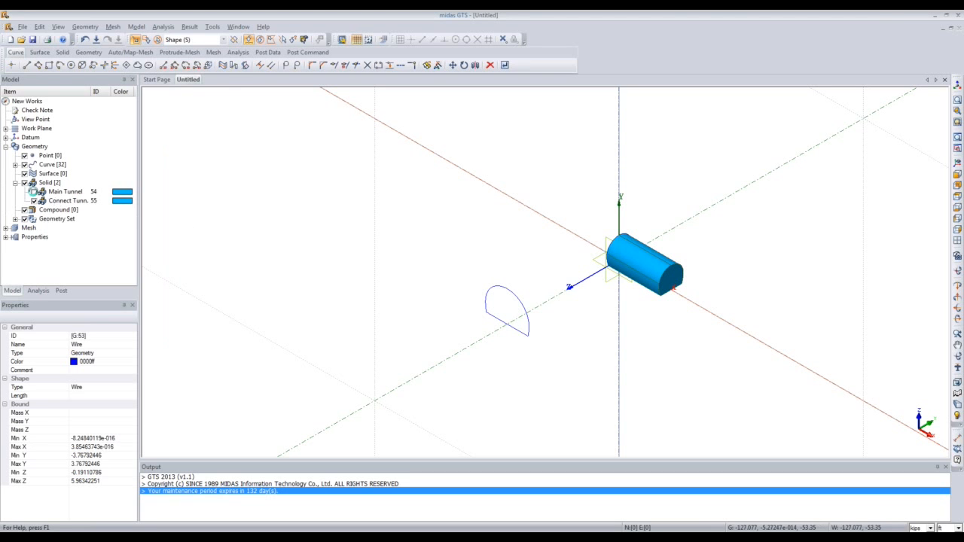
Show the Main Tunnel solid again and view how the connecting tunnel joins it.
{"action": "left_click", "coordinate": [34, 192]}
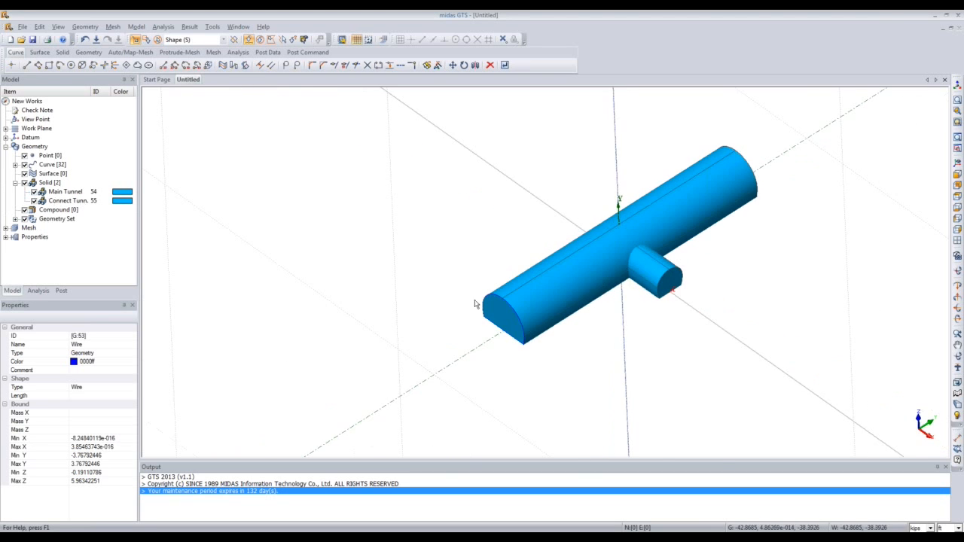
{"action": "middle_click_drag", "start_coordinate": [570, 323], "coordinate": [583, 308]}
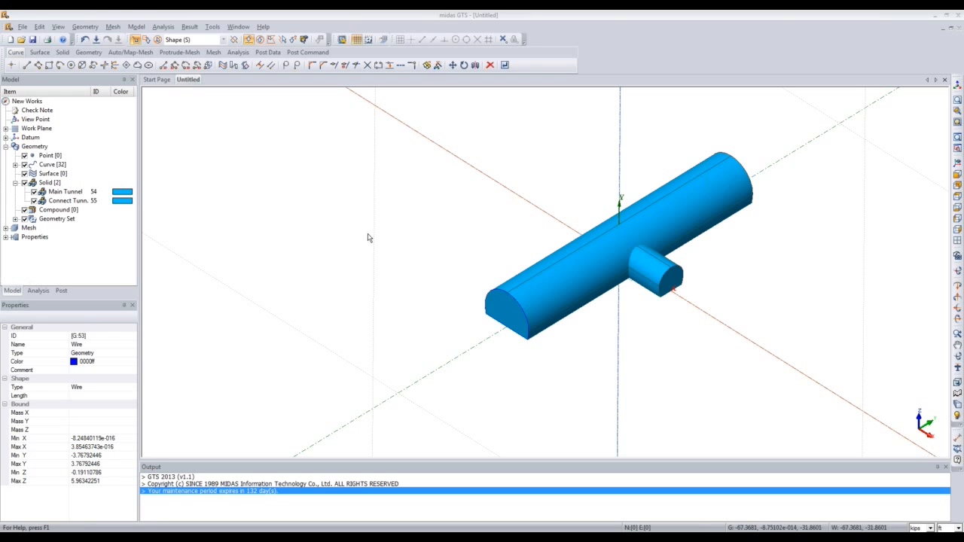
{"action": "middle_click_drag", "start_coordinate": [524, 304], "coordinate": [527, 289]}
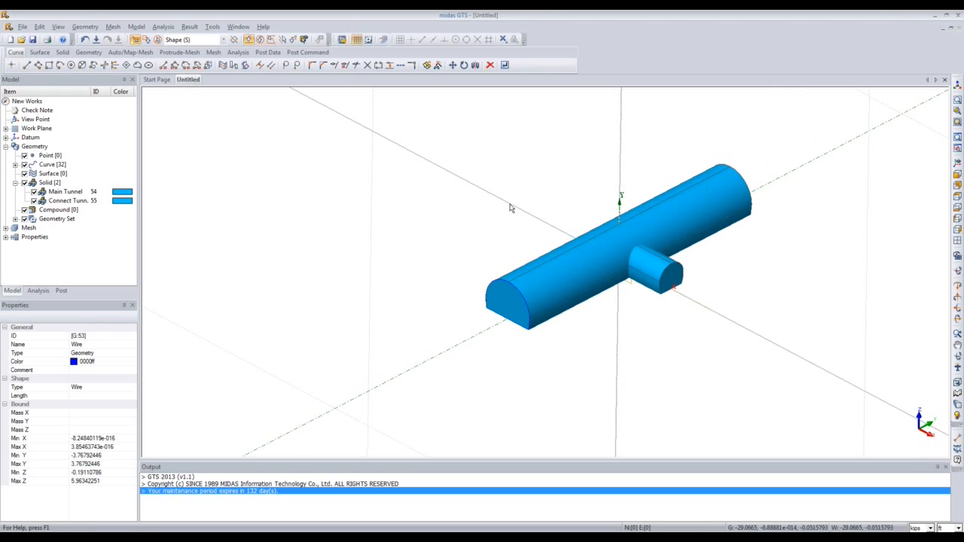
{"action": "middle_click_drag", "start_coordinate": [507, 230], "coordinate": [507, 239]}
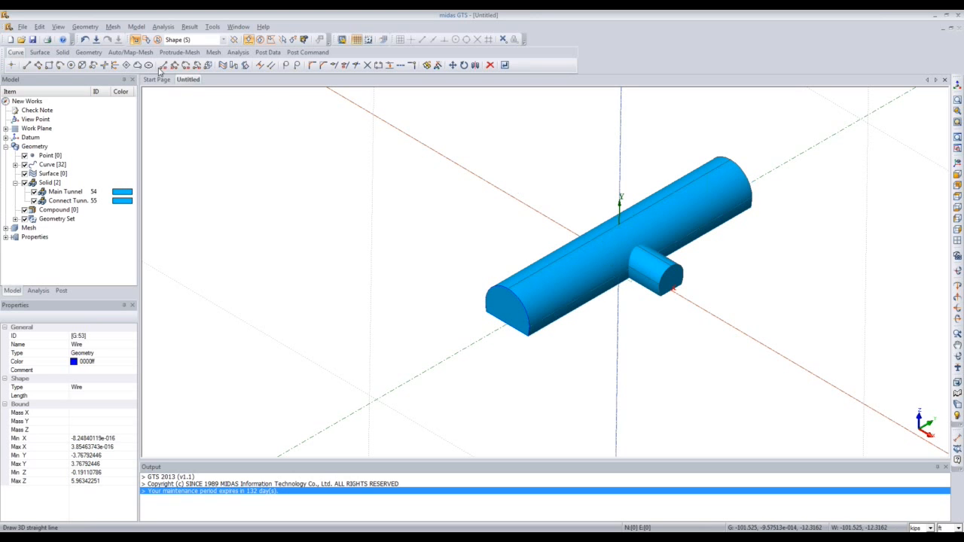
Start Move Work Plane with the three-point plane method and view the tunnels from the front.
{"action": "left_click", "coordinate": [136, 28]}
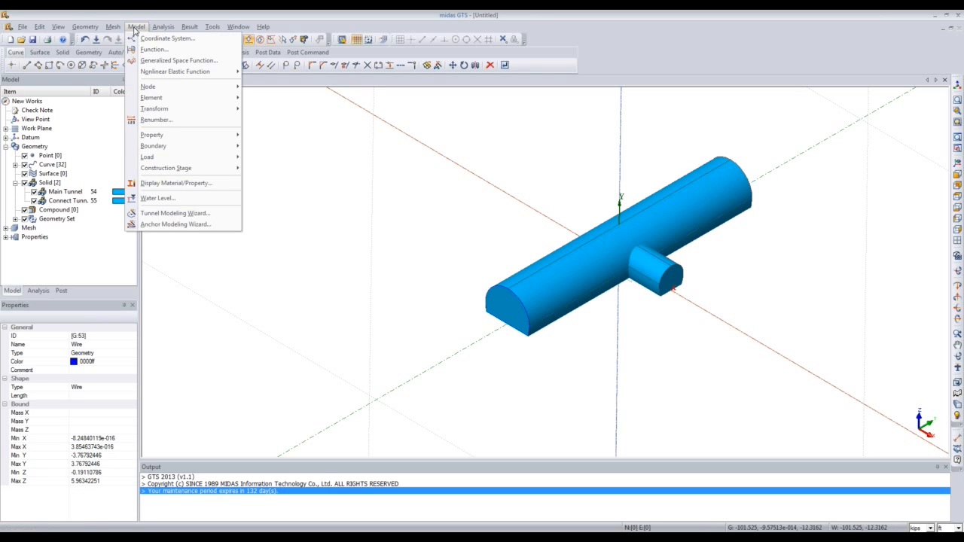
{"action": "mouse_move", "coordinate": [85, 27]}
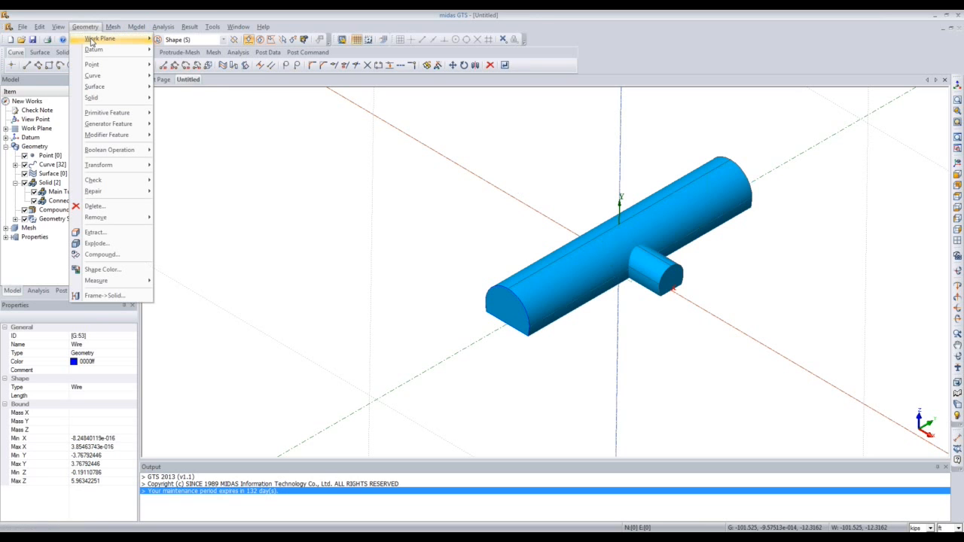
{"action": "left_click", "coordinate": [178, 38]}
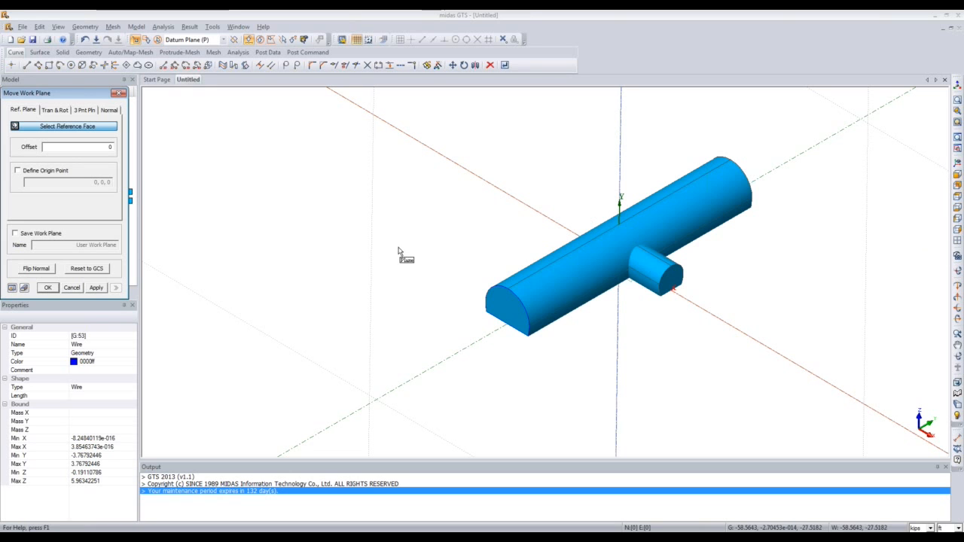
{"action": "left_click", "coordinate": [958, 175]}
{"action": "scroll", "coordinate": [707, 285], "scroll_direction": "down", "scroll_amount": 5}
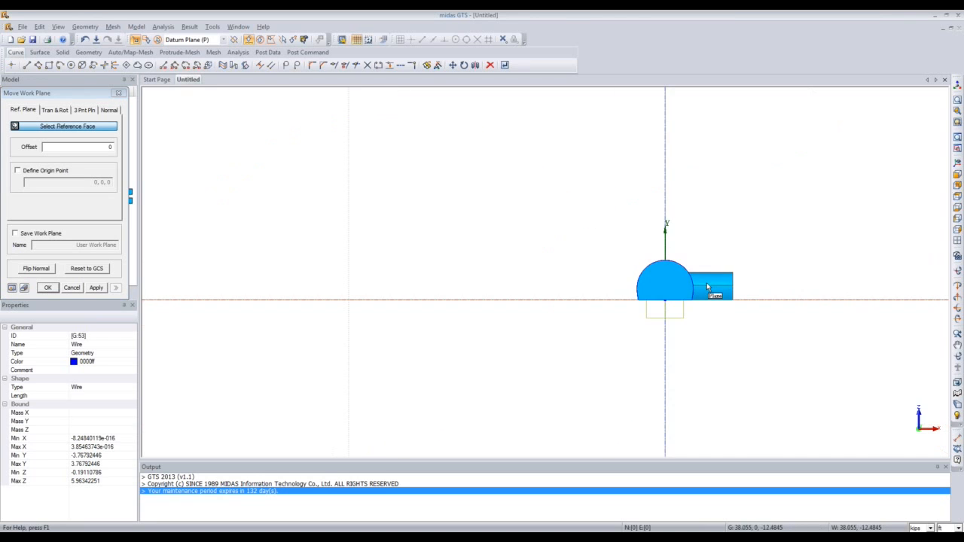
{"action": "scroll", "coordinate": [706, 285], "scroll_direction": "up", "scroll_amount": 3}
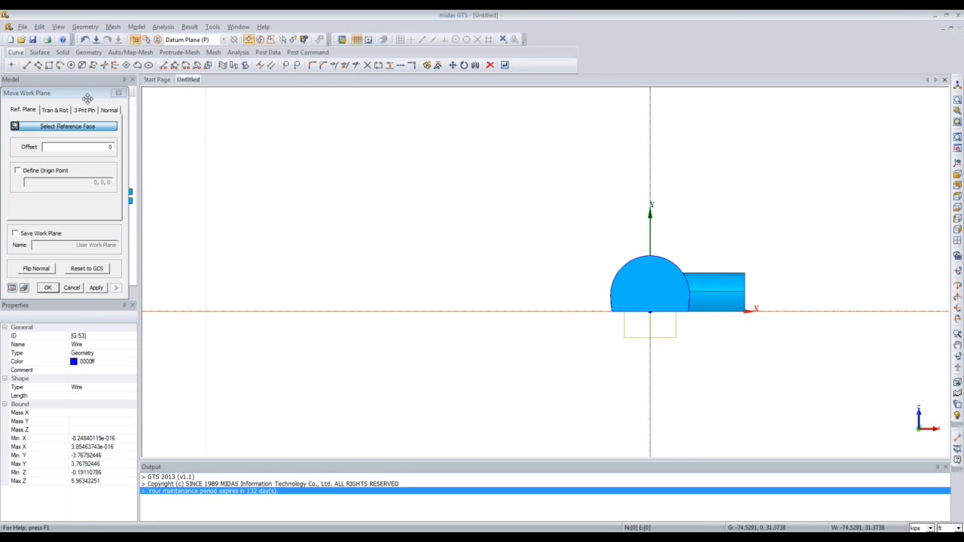
{"action": "left_click_drag", "start_coordinate": [84, 96], "coordinate": [195, 101]}
{"action": "left_click", "coordinate": [194, 112]}
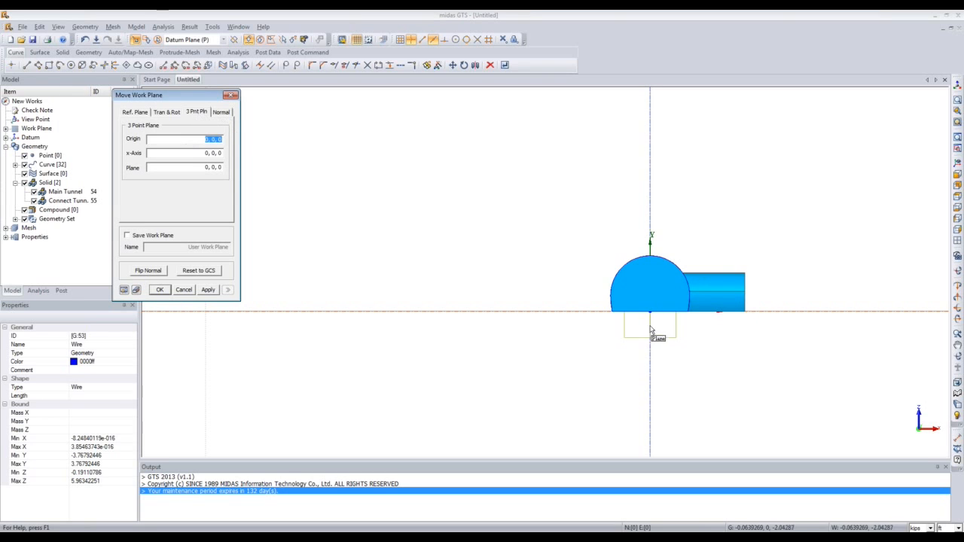
Set the snap options for picking corner and midpoint locations on the main tunnel's front face.
{"action": "left_click", "coordinate": [433, 43]}
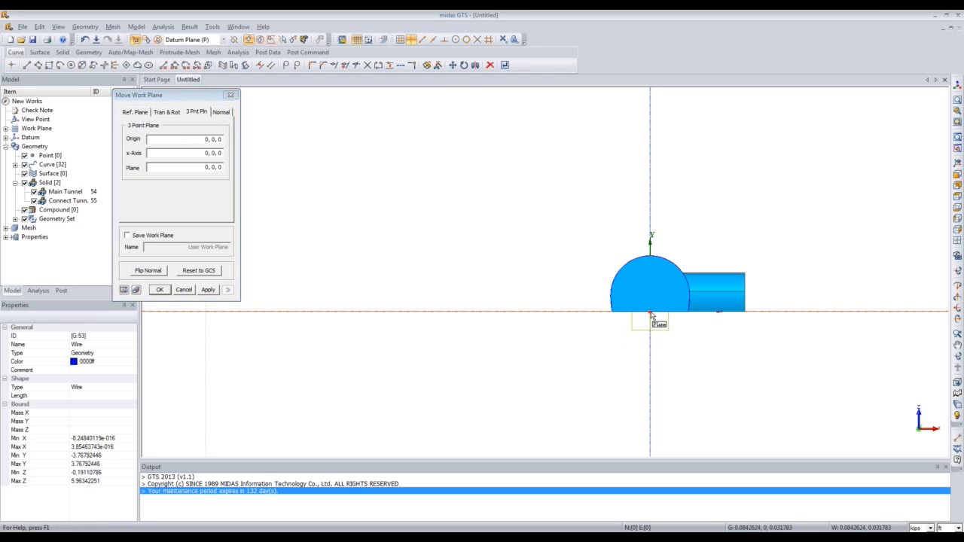
{"action": "middle_click_drag", "start_coordinate": [648, 315], "coordinate": [615, 345]}
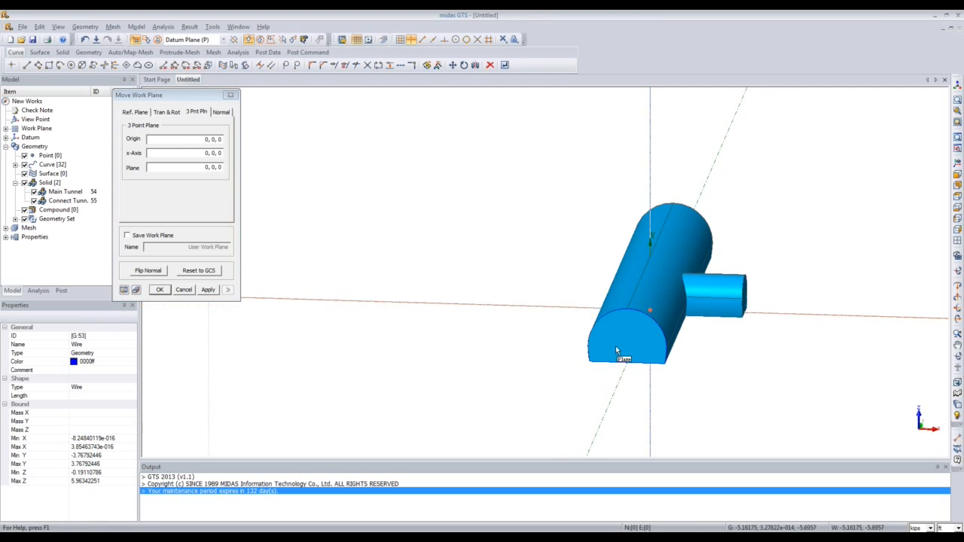
{"action": "left_click", "coordinate": [412, 43]}
{"action": "left_click", "coordinate": [436, 43]}
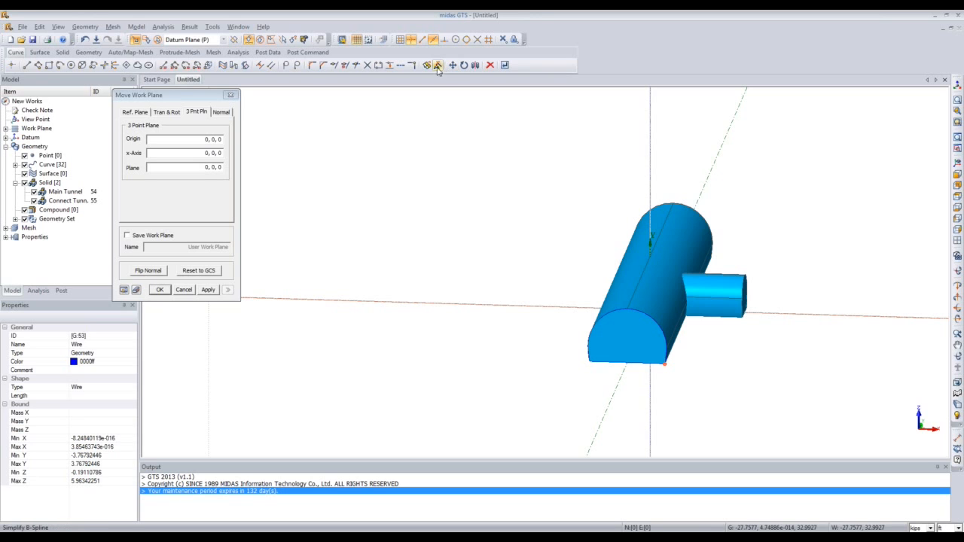
Move the work plane to the main tunnel's front face, using the base midpoint as origin, right base corner for x-axis and crown for plane.
{"action": "left_click", "coordinate": [958, 176]}
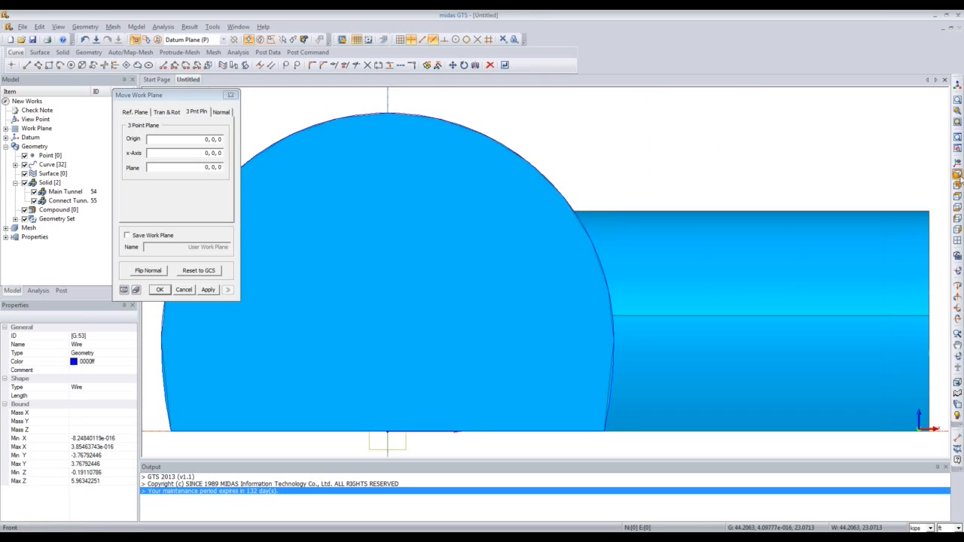
{"action": "scroll", "coordinate": [677, 297], "scroll_direction": "down", "scroll_amount": 3}
{"action": "scroll", "coordinate": [677, 297], "scroll_direction": "down", "scroll_amount": 3}
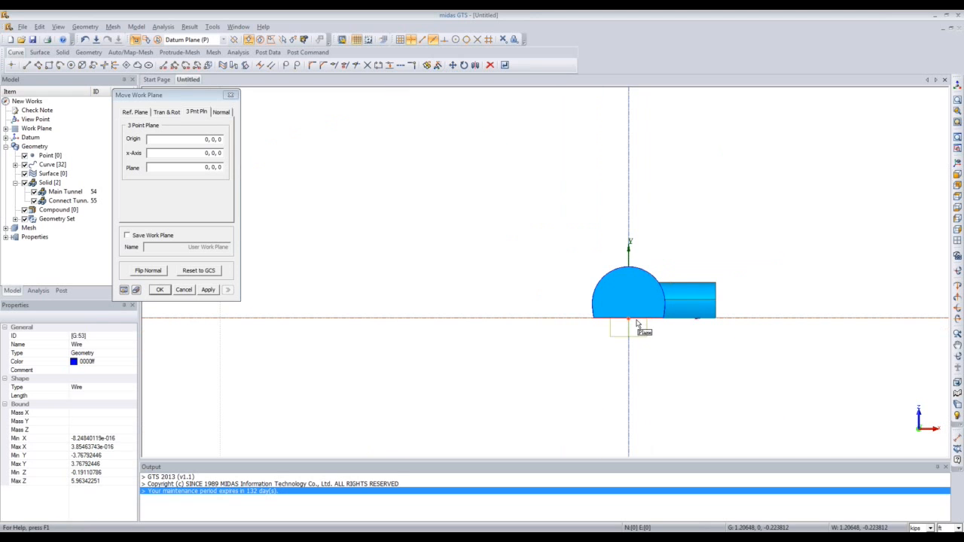
{"action": "middle_click_drag", "start_coordinate": [623, 335], "coordinate": [594, 361]}
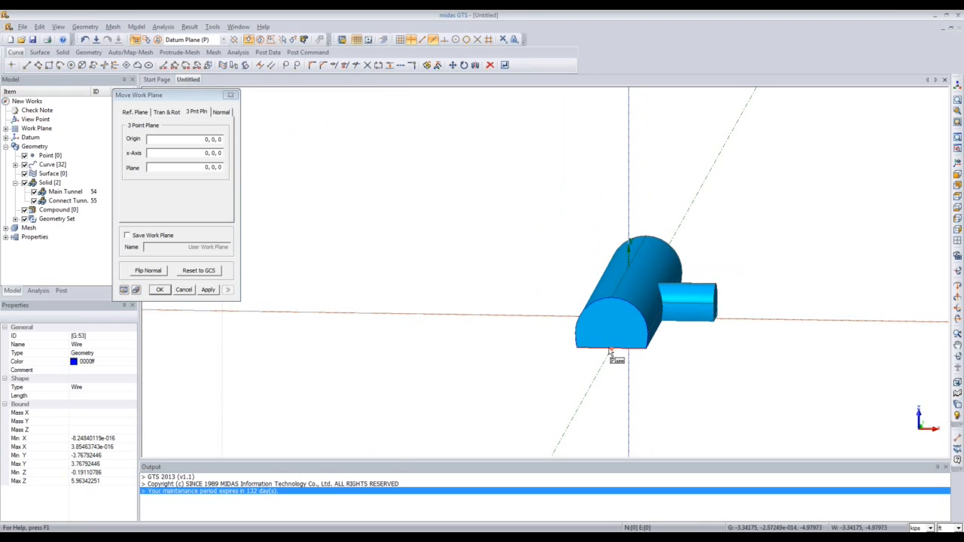
{"action": "left_click", "coordinate": [611, 352]}
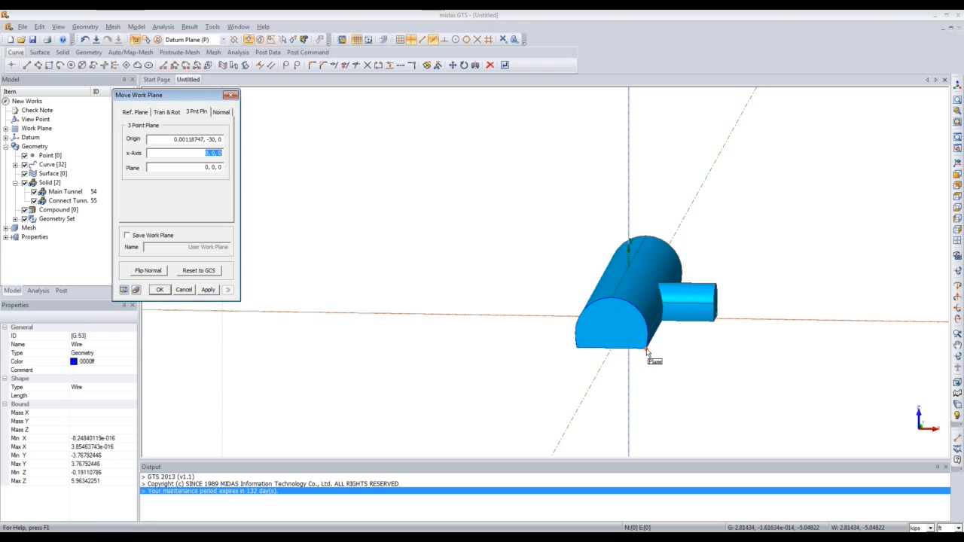
{"action": "left_click", "coordinate": [646, 351]}
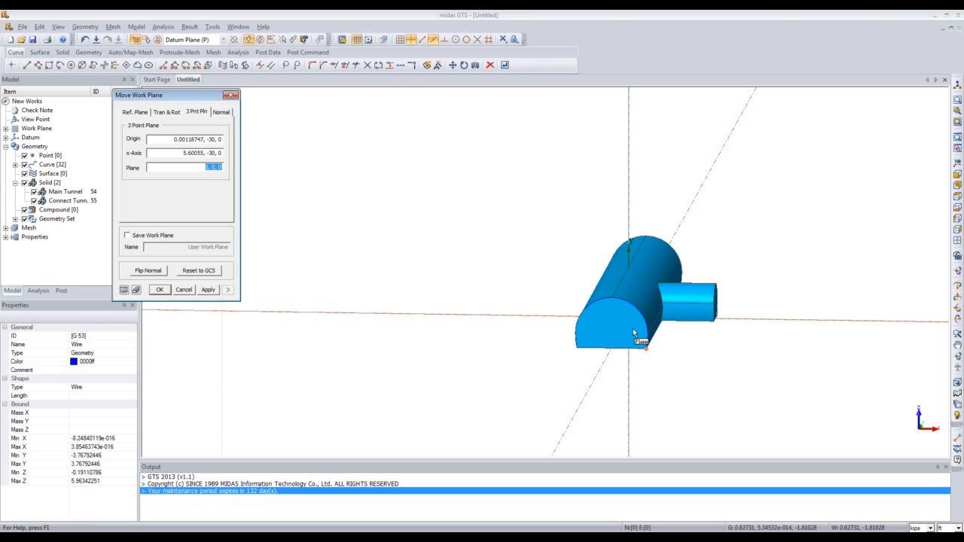
{"action": "left_click", "coordinate": [611, 297]}
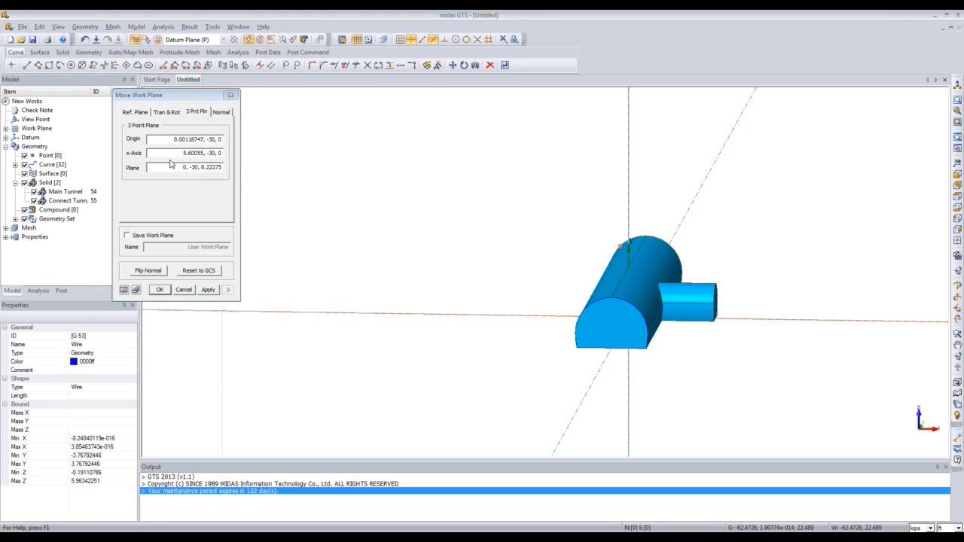
{"action": "left_click", "coordinate": [125, 291]}
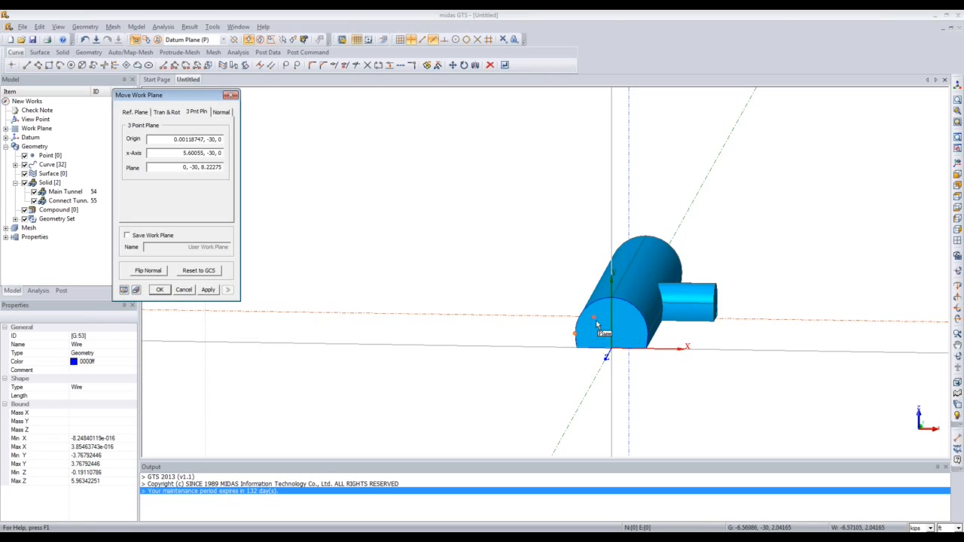
{"action": "left_click", "coordinate": [161, 290]}
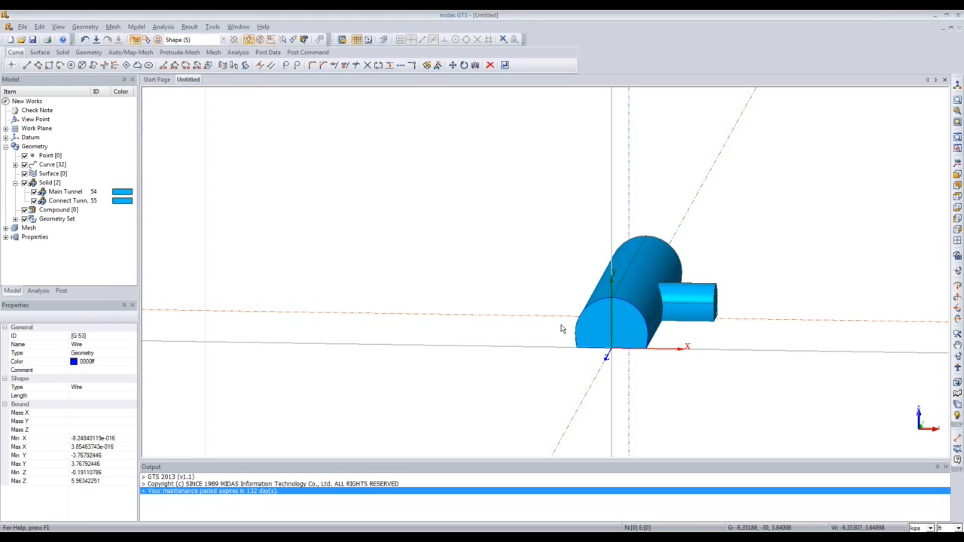
Draw a wire rectangle about 79 by 72 ft on the work plane, from the connecting tunnel's outer base corner up past the main tunnel.
{"action": "mouse_move", "coordinate": [588, 312]}
{"action": "middle_mouse_down"}
{"action": "mouse_move", "coordinate": [615, 298]}
{"action": "mouse_move", "coordinate": [601, 325]}
{"action": "middle_mouse_up"}
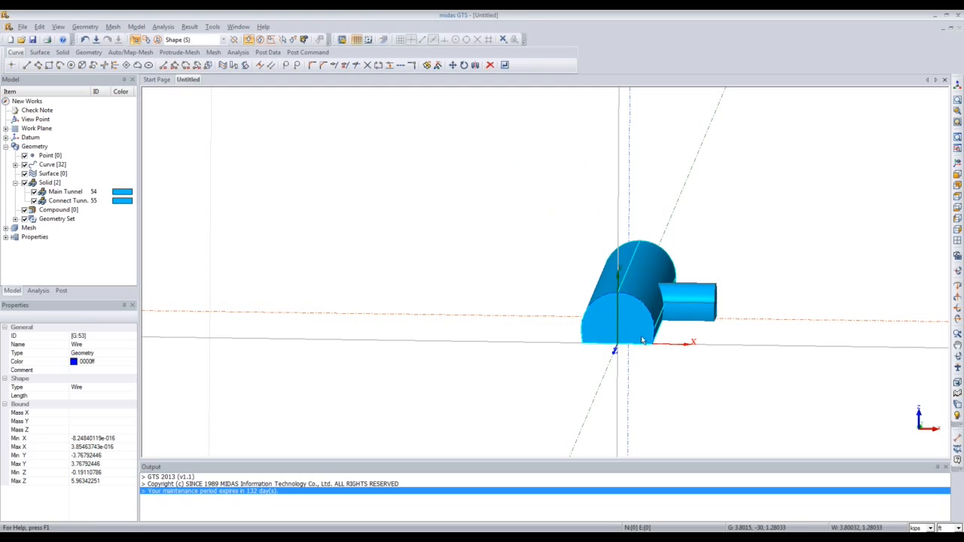
{"action": "left_click", "coordinate": [957, 172]}
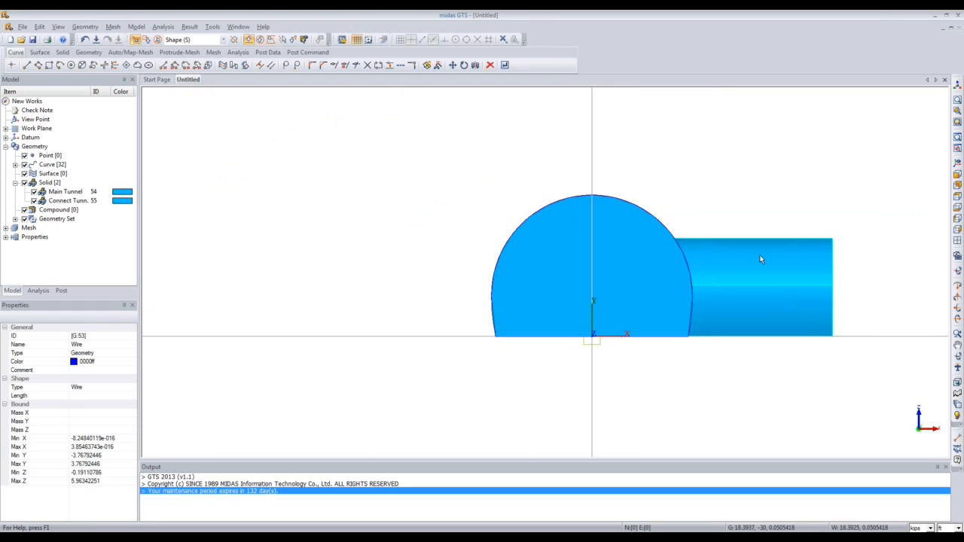
{"action": "scroll", "coordinate": [761, 260], "scroll_direction": "down", "scroll_amount": 5}
{"action": "scroll", "coordinate": [719, 291], "scroll_direction": "up", "scroll_amount": 1}
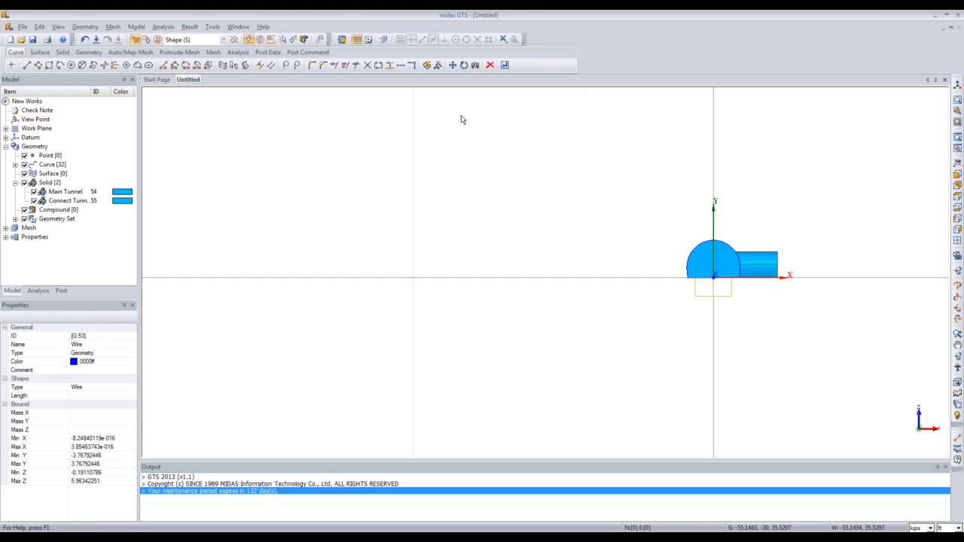
{"action": "left_click", "coordinate": [86, 27]}
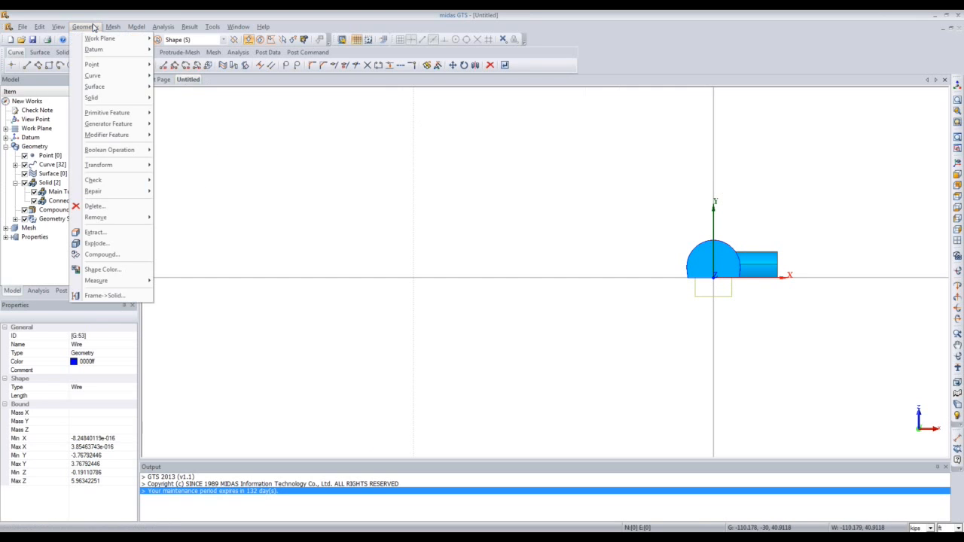
{"action": "mouse_move", "coordinate": [104, 76]}
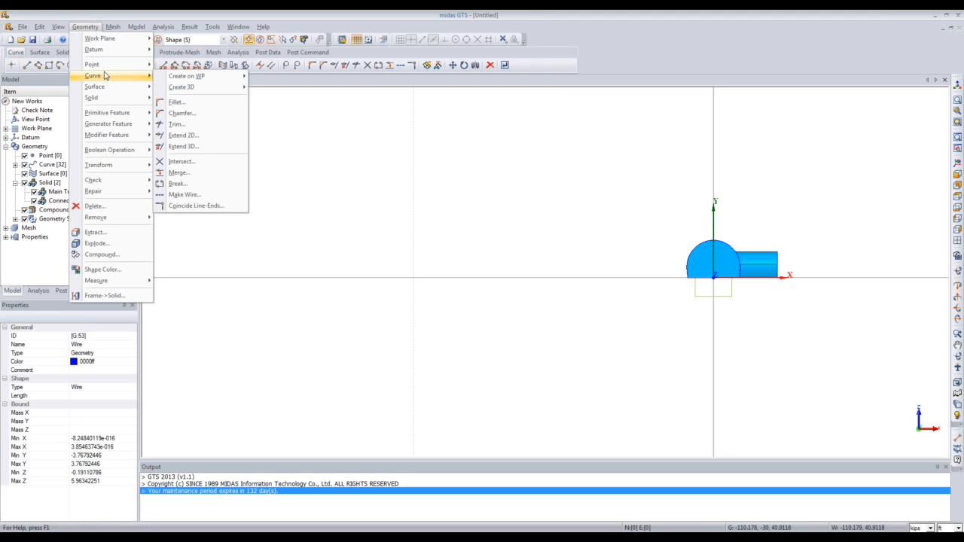
{"action": "mouse_move", "coordinate": [161, 83]}
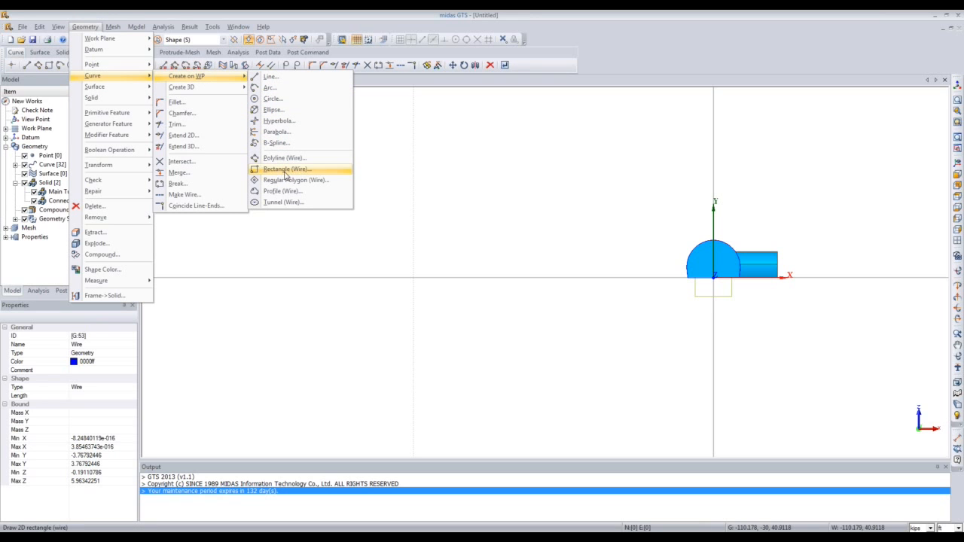
{"action": "left_click", "coordinate": [299, 174]}
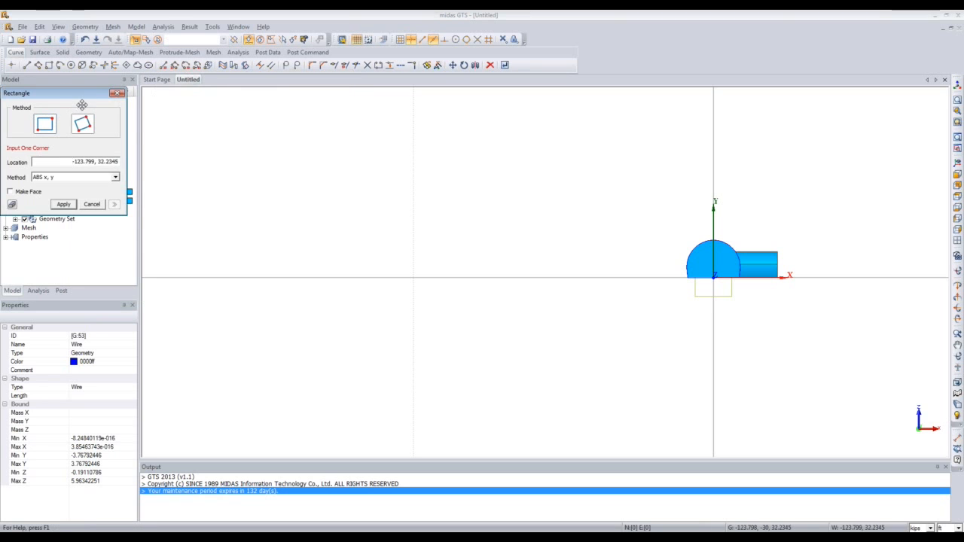
{"action": "left_click_drag", "start_coordinate": [84, 105], "coordinate": [415, 178]}
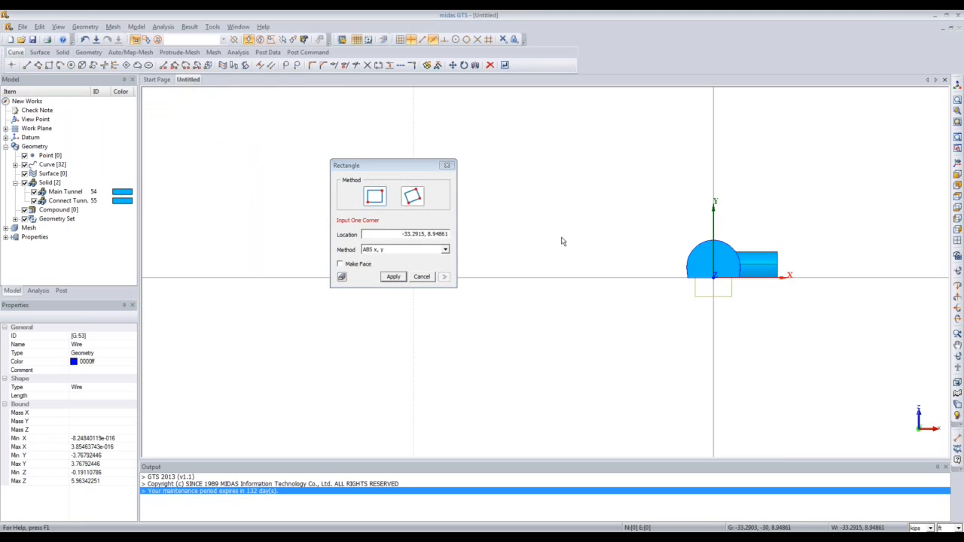
{"action": "scroll", "coordinate": [561, 241], "scroll_direction": "down", "scroll_amount": 2}
{"action": "scroll", "coordinate": [561, 241], "scroll_direction": "down", "scroll_amount": 1}
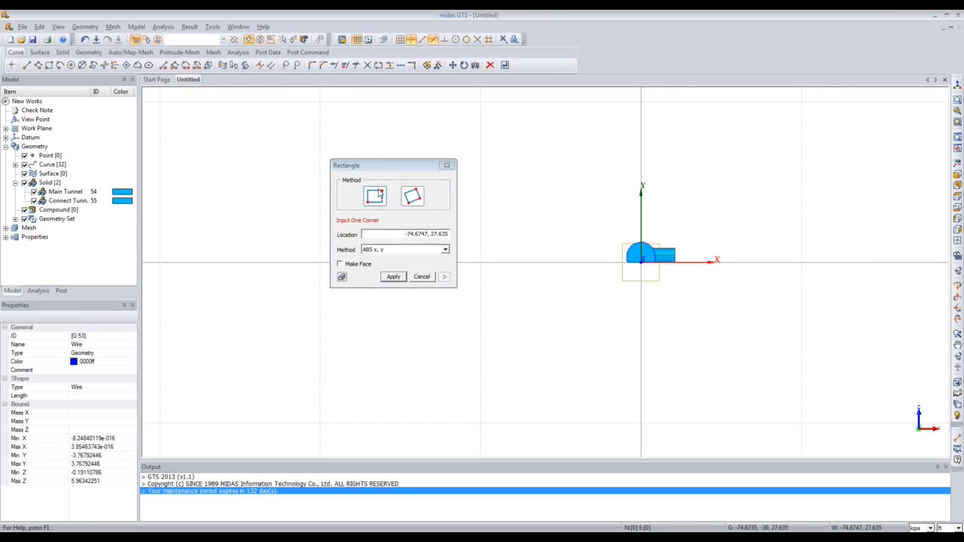
{"action": "left_click_drag", "start_coordinate": [376, 166], "coordinate": [269, 147]}
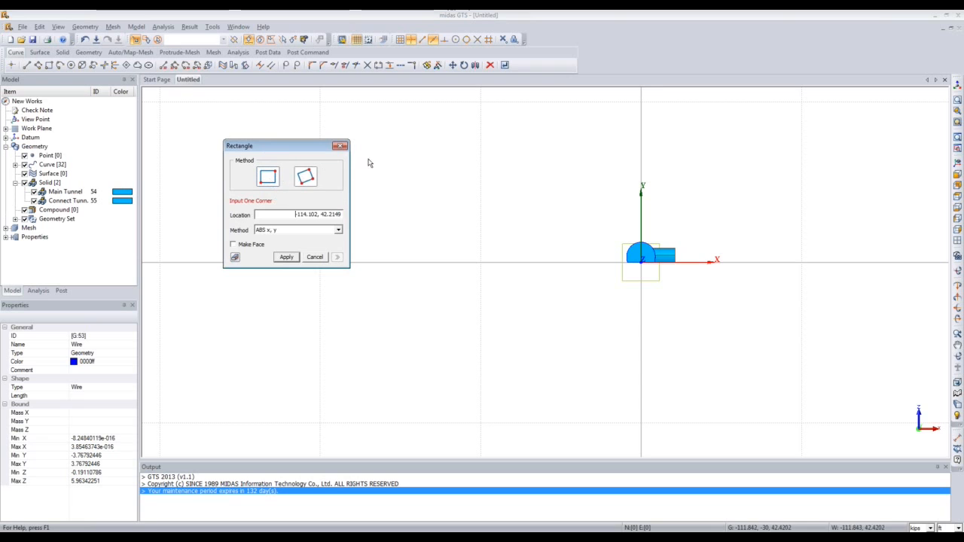
{"action": "left_click", "coordinate": [675, 264]}
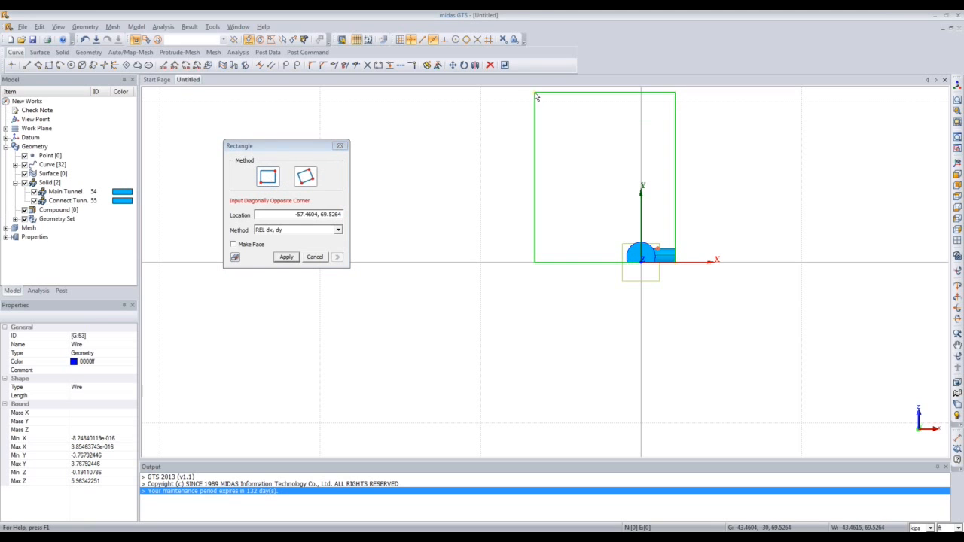
{"action": "scroll", "coordinate": [536, 96], "scroll_direction": "down", "scroll_amount": 2}
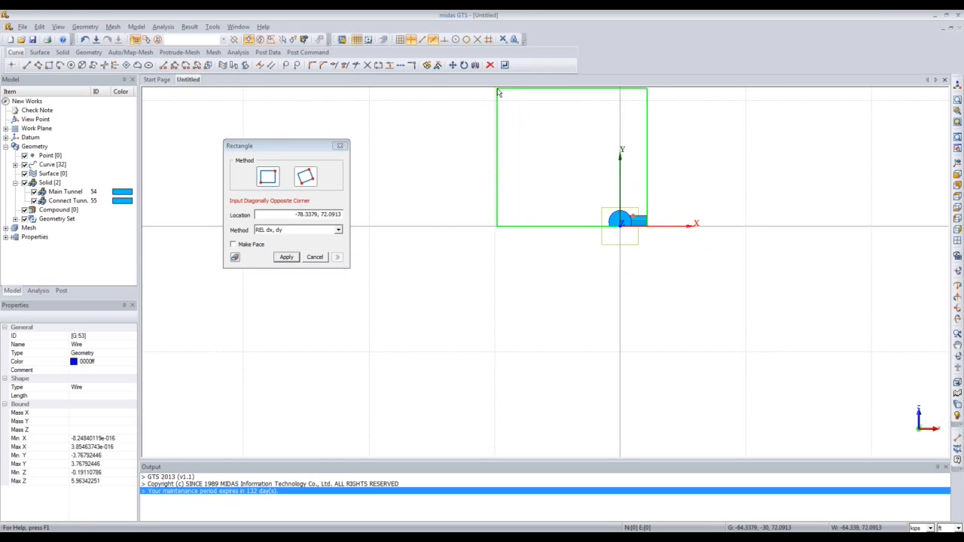
{"action": "left_click", "coordinate": [495, 91]}
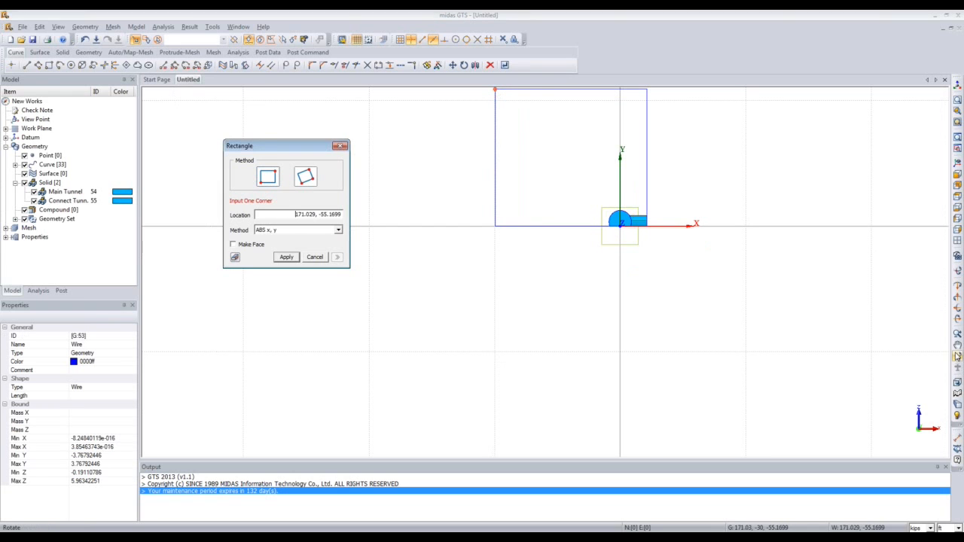
Close the Rectangle tool and delete the small stray rectangle beside the tunnels.
{"action": "middle_click_drag", "start_coordinate": [725, 208], "coordinate": [737, 320]}
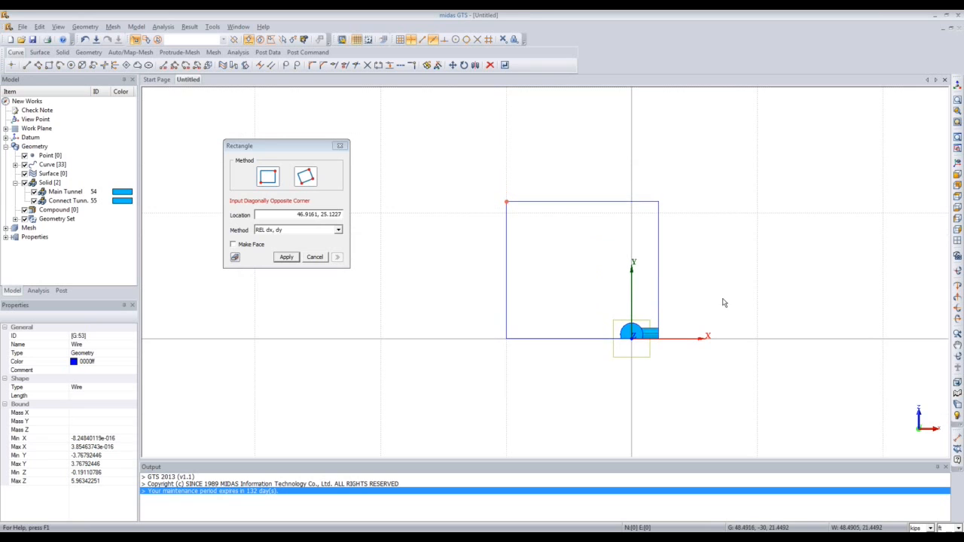
{"action": "left_click", "coordinate": [718, 290]}
{"action": "left_click", "coordinate": [721, 278]}
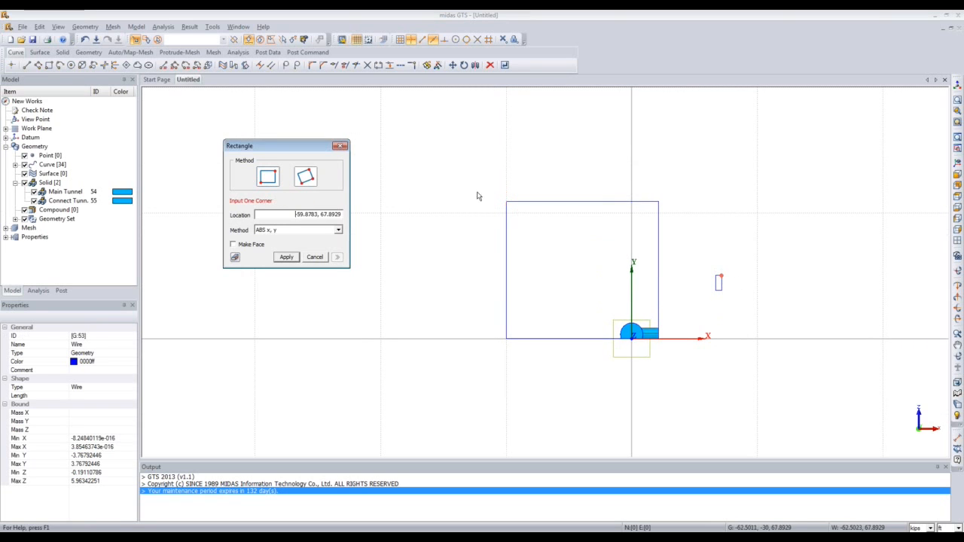
{"action": "left_click", "coordinate": [339, 147]}
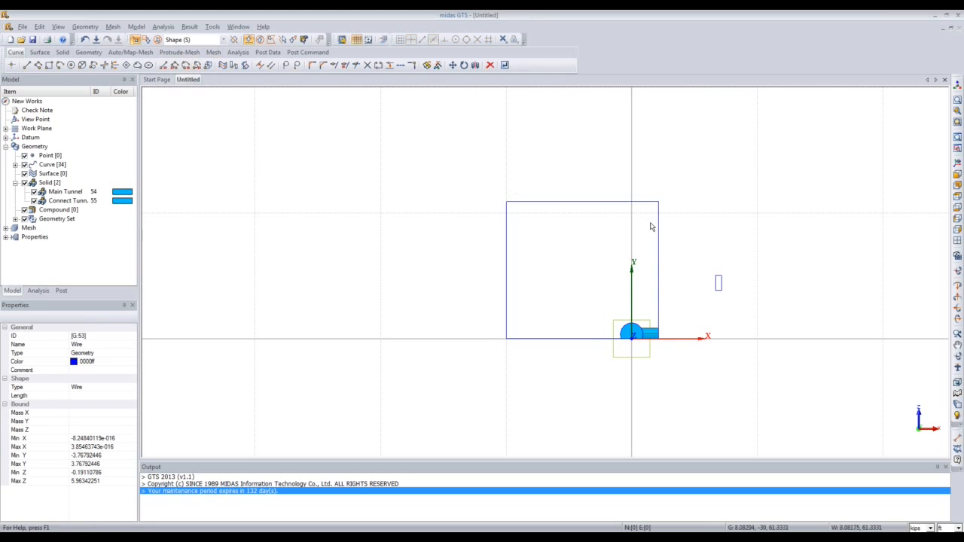
{"action": "left_click_drag", "start_coordinate": [710, 269], "coordinate": [741, 304]}
{"action": "key", "text": "Delete"}
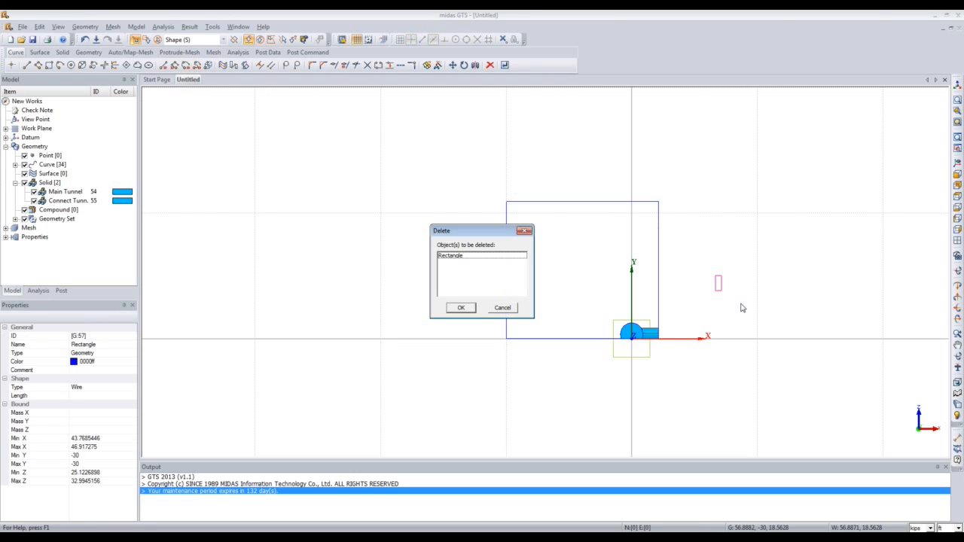
{"action": "left_click", "coordinate": [459, 308]}
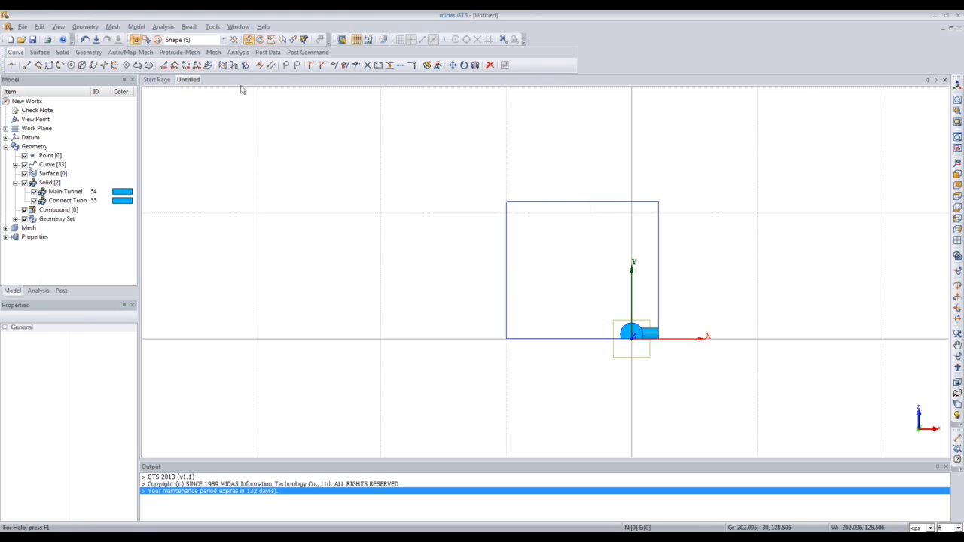
Move the large rectangle down along the vertical datum axis with Translate, using a distance of -30 ft and previewing the result.
{"action": "left_click", "coordinate": [88, 27]}
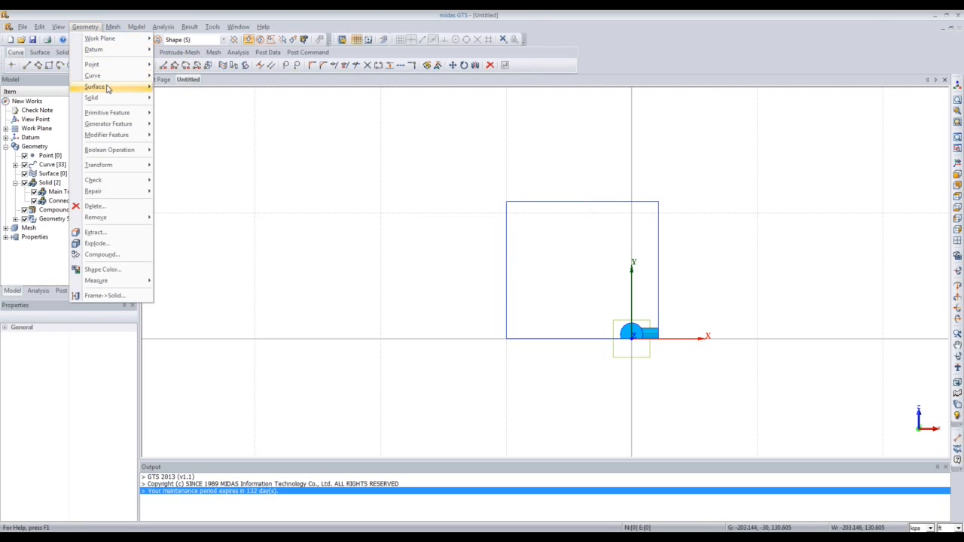
{"action": "mouse_move", "coordinate": [131, 165]}
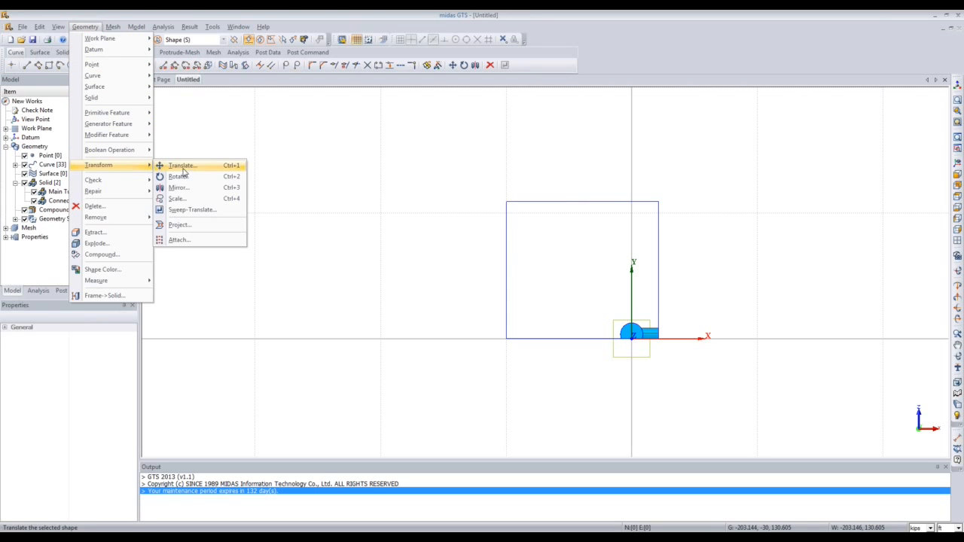
{"action": "left_click", "coordinate": [182, 167]}
{"action": "left_click_drag", "start_coordinate": [83, 92], "coordinate": [325, 112]}
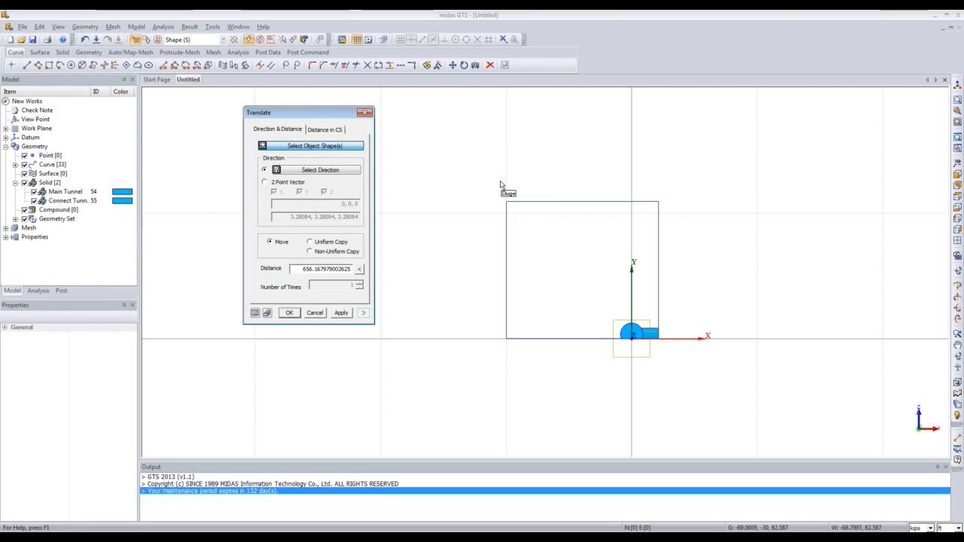
{"action": "left_click", "coordinate": [527, 204]}
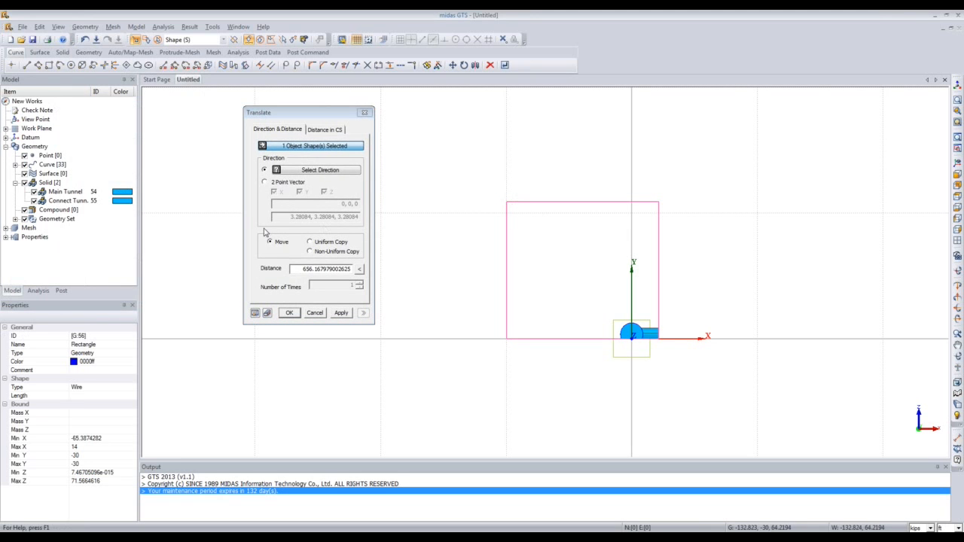
{"action": "left_click", "coordinate": [317, 170]}
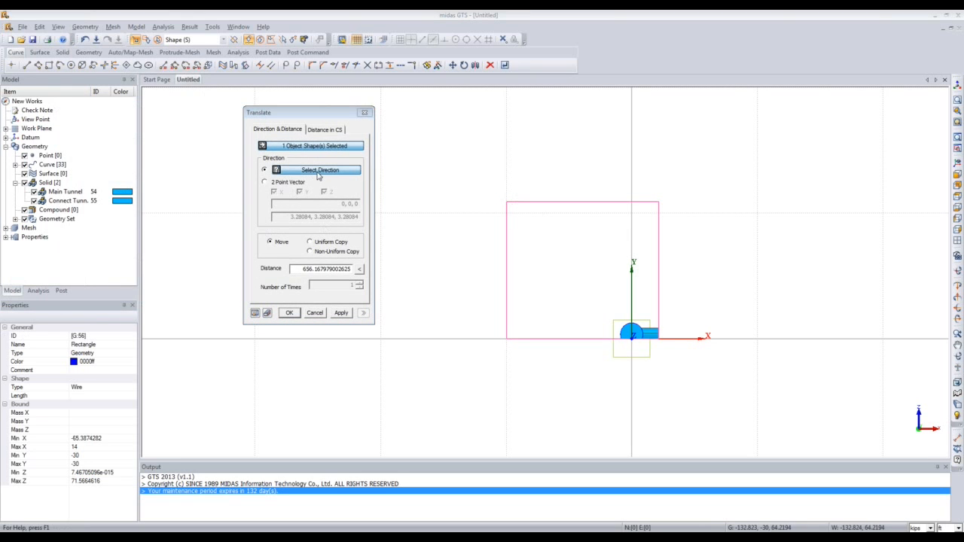
{"action": "left_click", "coordinate": [632, 185]}
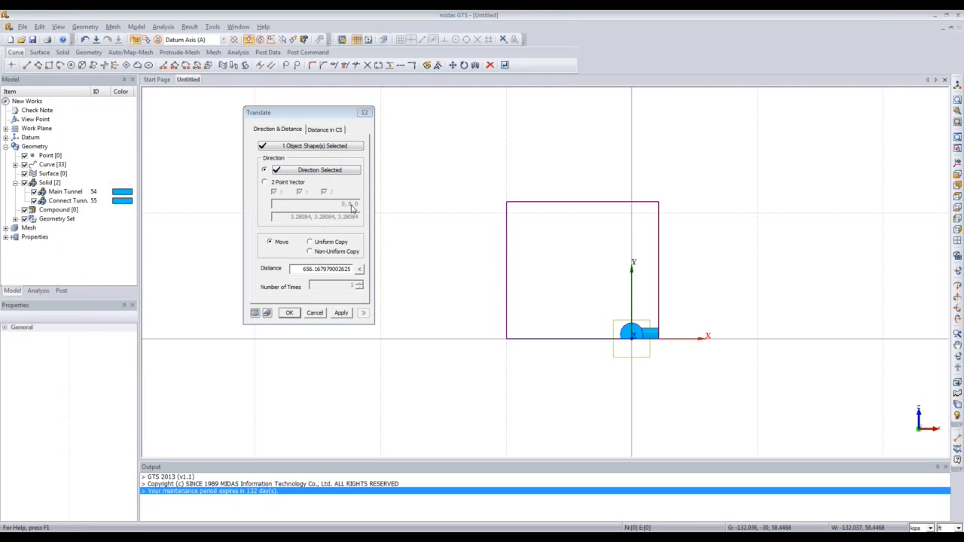
{"action": "left_click_drag", "start_coordinate": [302, 269], "coordinate": [354, 269]}
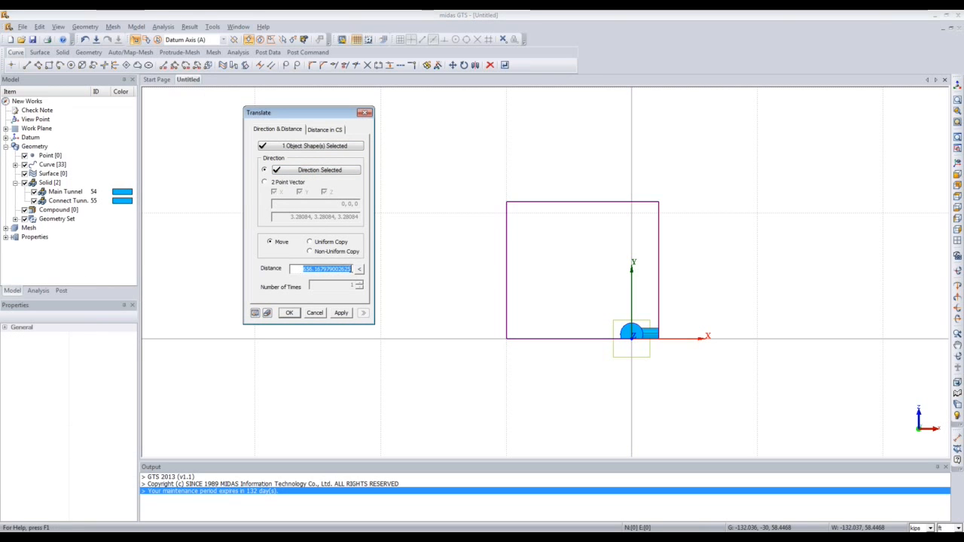
{"action": "key", "text": "BackSpace"}
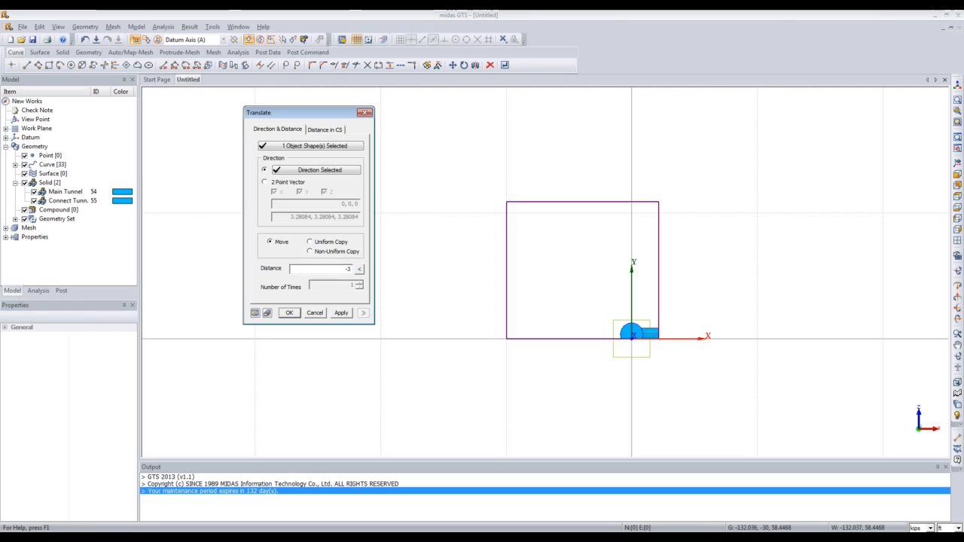
{"action": "type", "text": "-30"}
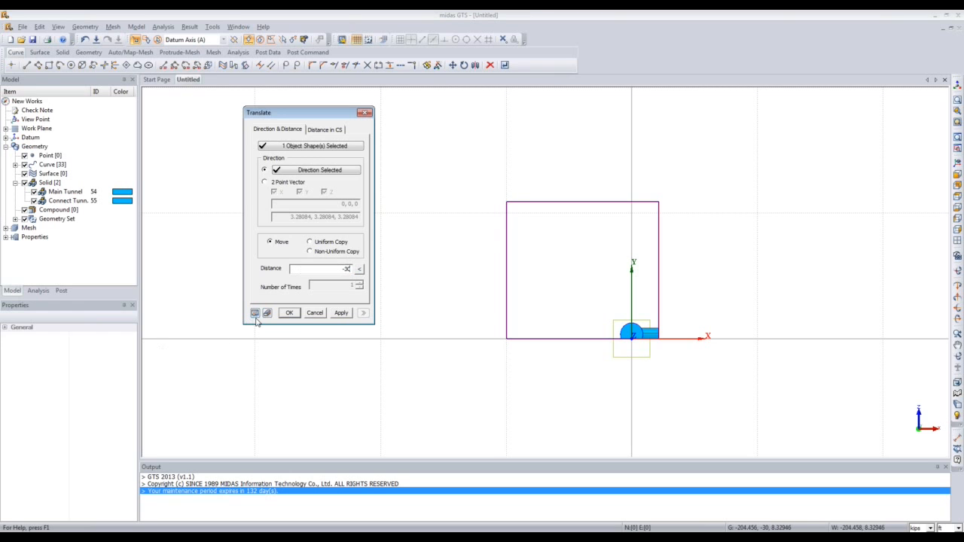
{"action": "left_click", "coordinate": [255, 313]}
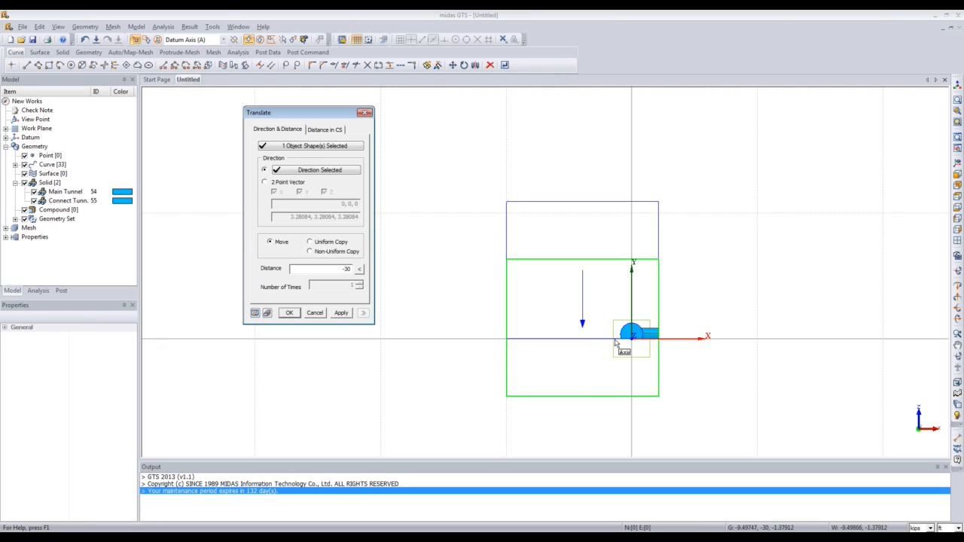
{"action": "left_click", "coordinate": [290, 312]}
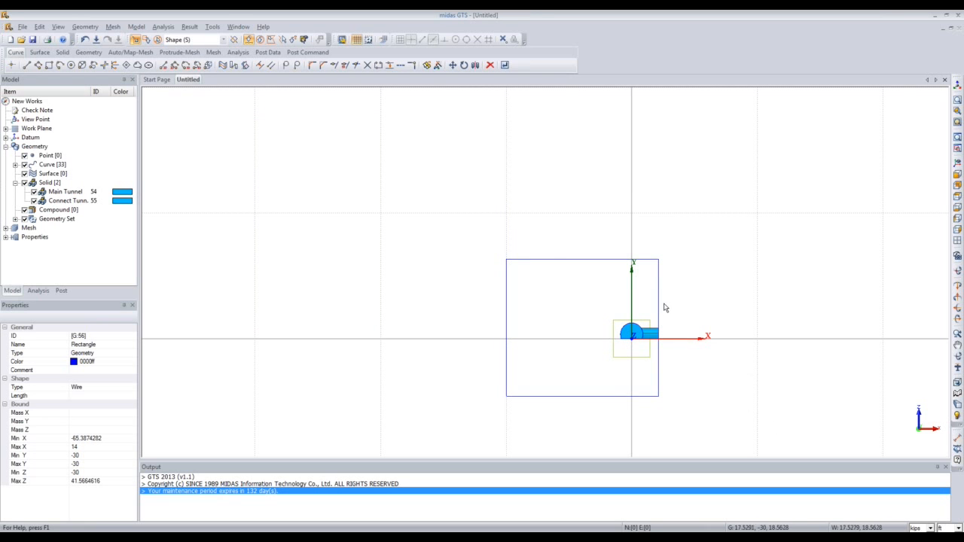
Start an Extrude with the large rectangle as its profile, using the Wire selection filter.
{"action": "middle_click_drag", "start_coordinate": [665, 307], "coordinate": [646, 337]}
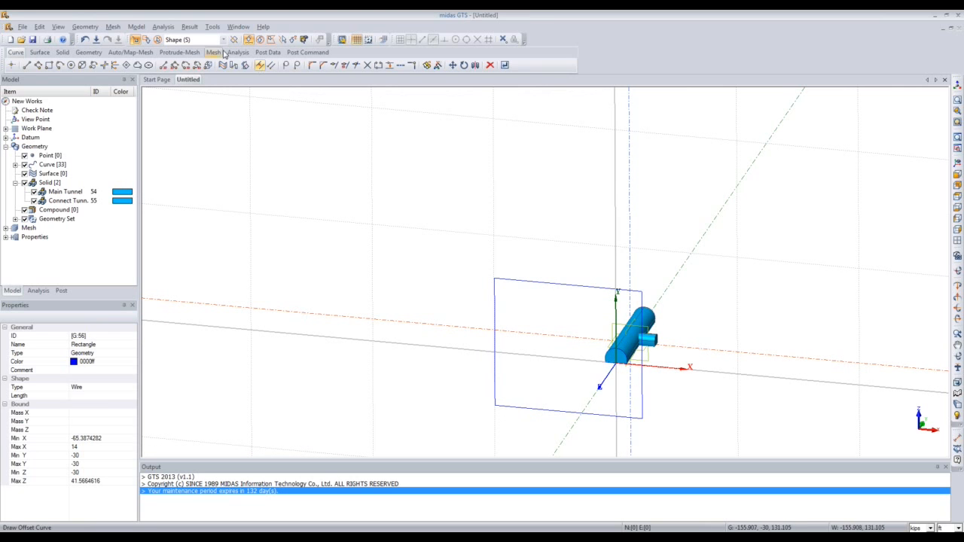
{"action": "left_click", "coordinate": [85, 27]}
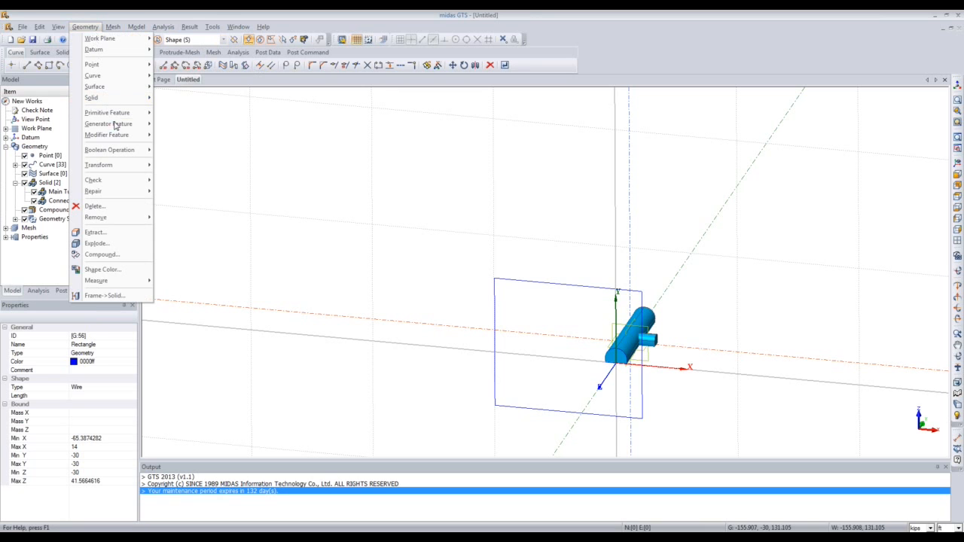
{"action": "mouse_move", "coordinate": [119, 124]}
{"action": "left_click", "coordinate": [175, 130]}
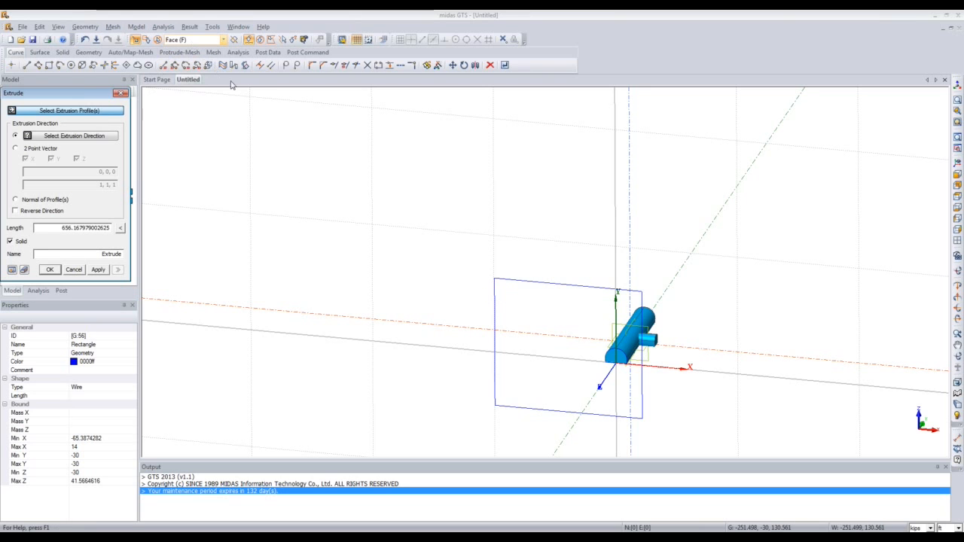
{"action": "left_click", "coordinate": [224, 43]}
{"action": "left_click", "coordinate": [224, 42]}
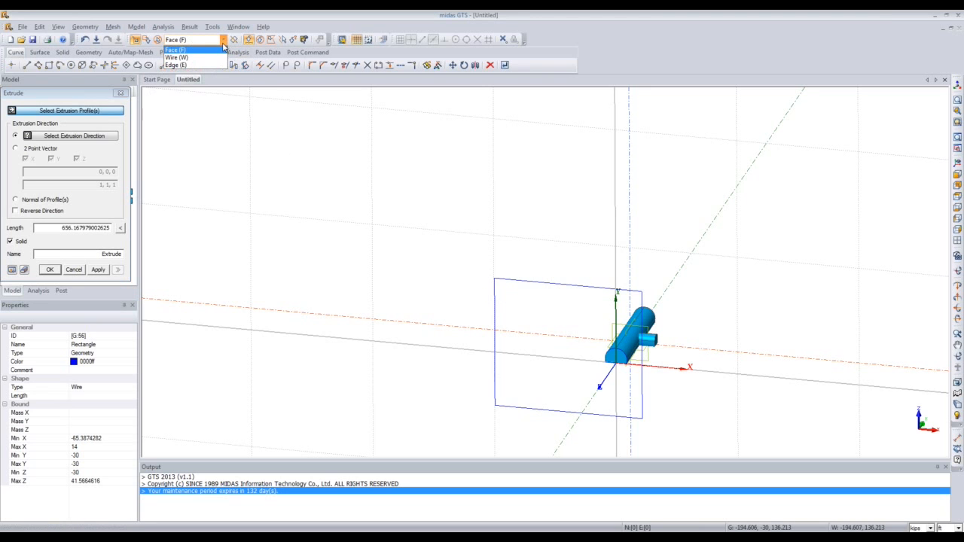
{"action": "left_click", "coordinate": [213, 57]}
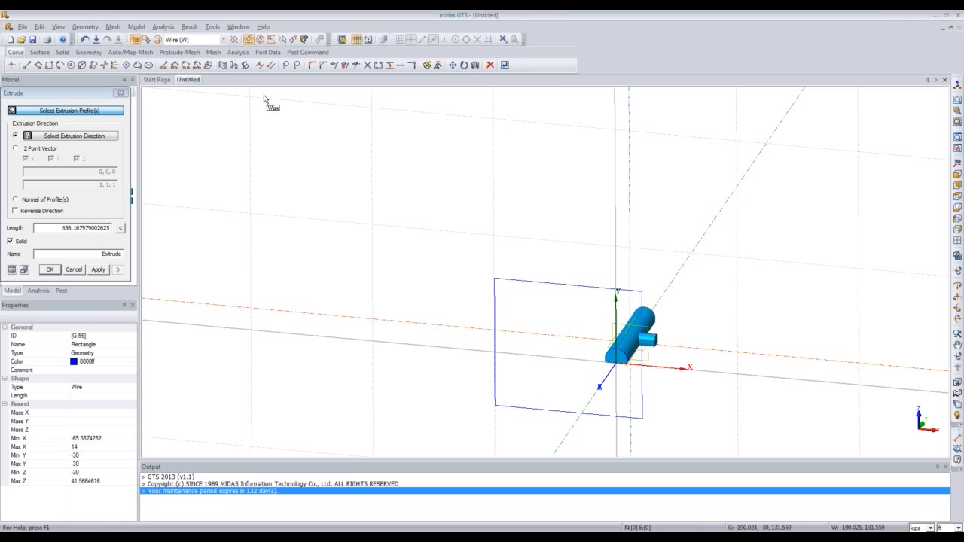
{"action": "left_click", "coordinate": [511, 283]}
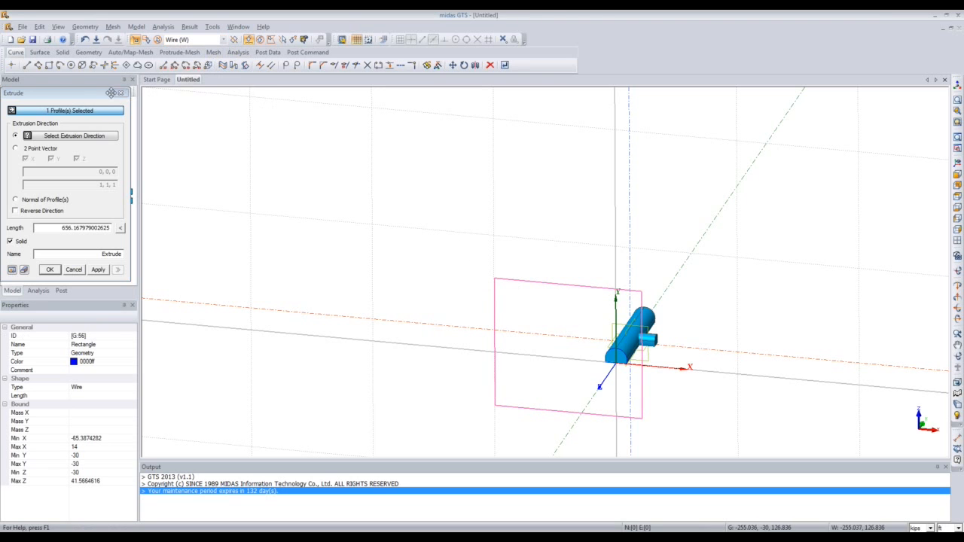
{"action": "left_click_drag", "start_coordinate": [101, 92], "coordinate": [312, 156]}
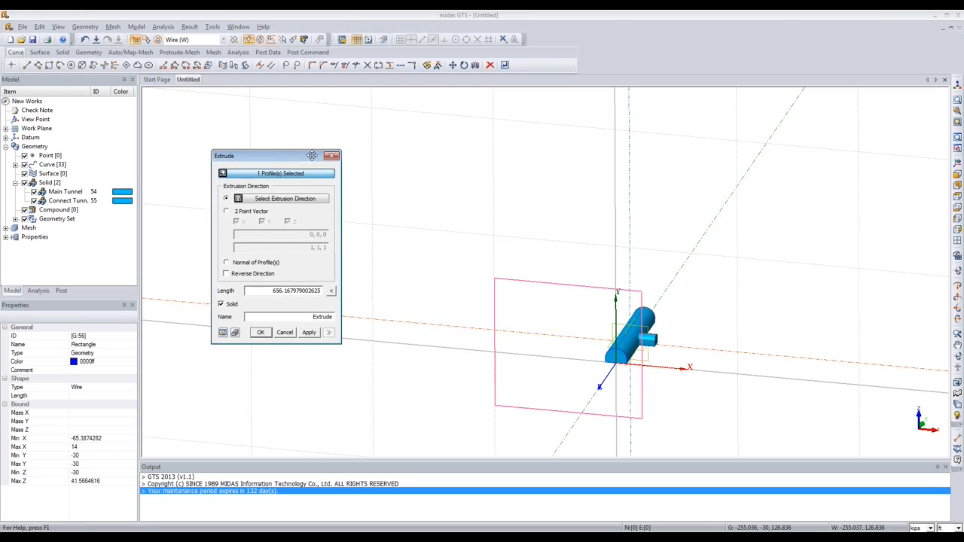
Extrude the rectangle as a solid along the datum axis parallel to the main tunnel, with a length of 60 ft, previewing it first.
{"action": "left_click", "coordinate": [302, 198]}
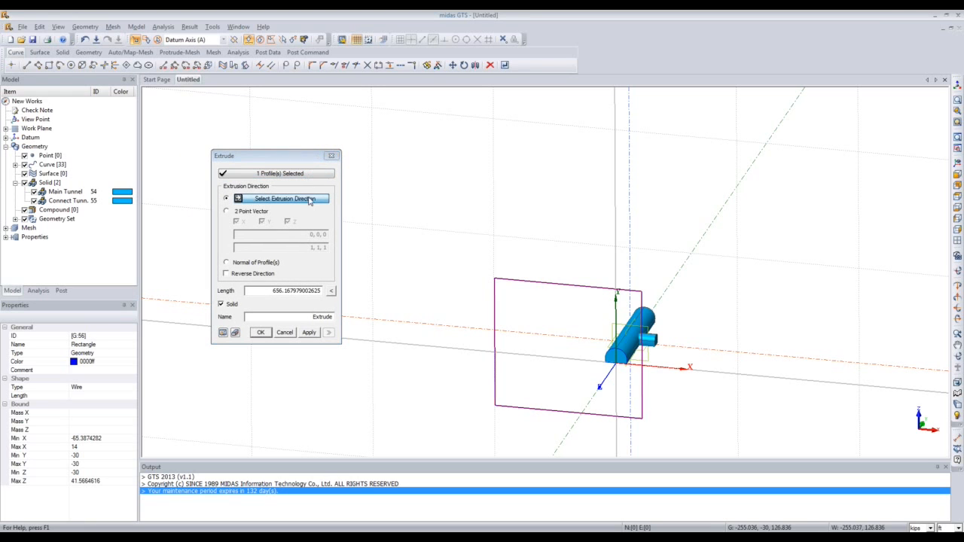
{"action": "left_click", "coordinate": [693, 266]}
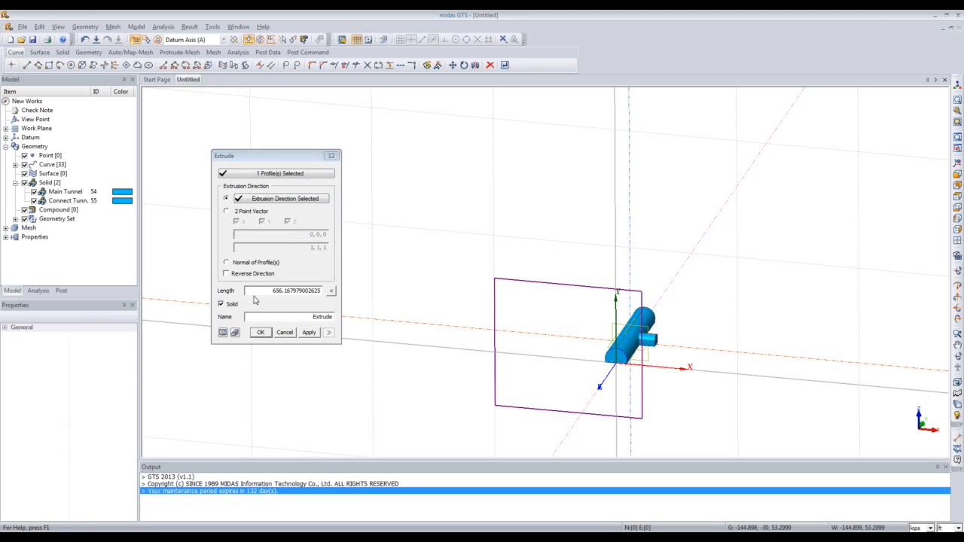
{"action": "left_click_drag", "start_coordinate": [254, 291], "coordinate": [298, 294]}
{"action": "type", "text": "60"}
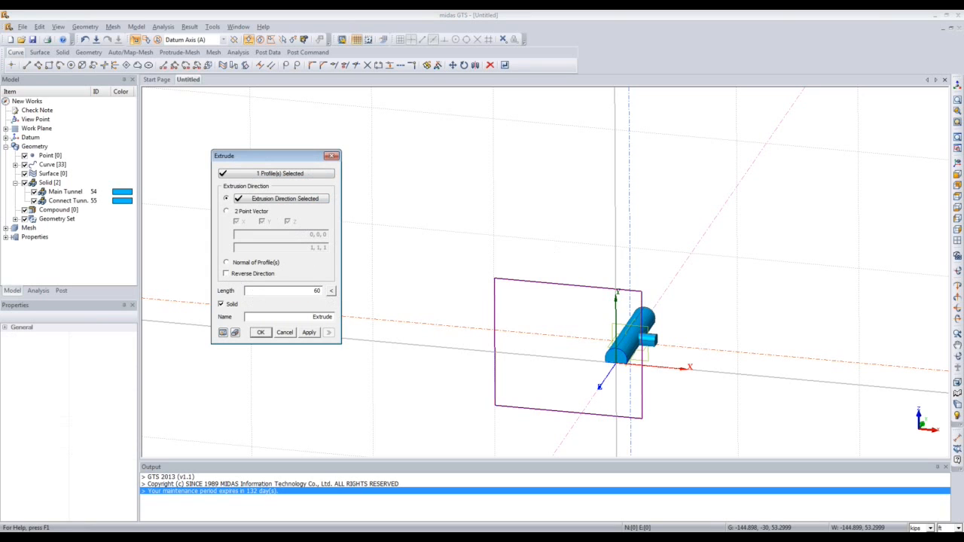
{"action": "left_click", "coordinate": [225, 334]}
{"action": "mouse_move", "coordinate": [480, 326]}
{"action": "middle_mouse_down"}
{"action": "mouse_move", "coordinate": [531, 271]}
{"action": "mouse_move", "coordinate": [453, 287]}
{"action": "mouse_move", "coordinate": [471, 312]}
{"action": "middle_mouse_up"}
{"action": "middle_click_drag", "start_coordinate": [493, 347], "coordinate": [544, 340]}
{"action": "left_click", "coordinate": [269, 333]}
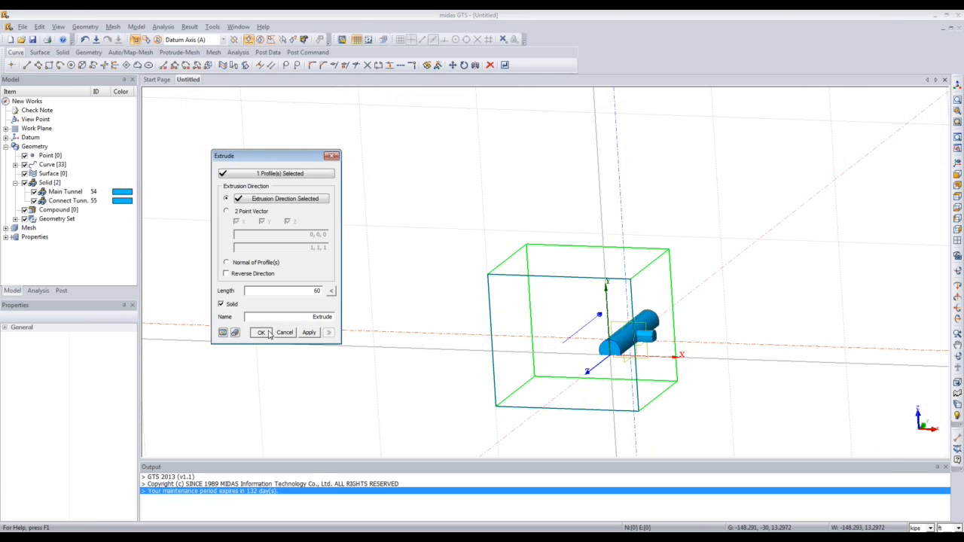
Examine the extruded block enclosing the tunnels in the isometric view.
{"action": "middle_click_drag", "start_coordinate": [620, 355], "coordinate": [590, 379]}
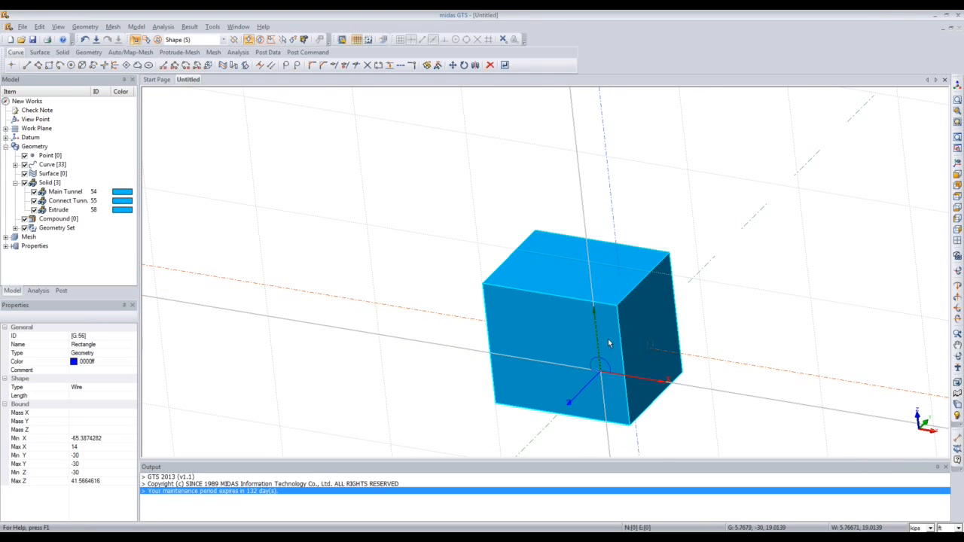
{"action": "left_click", "coordinate": [957, 164]}
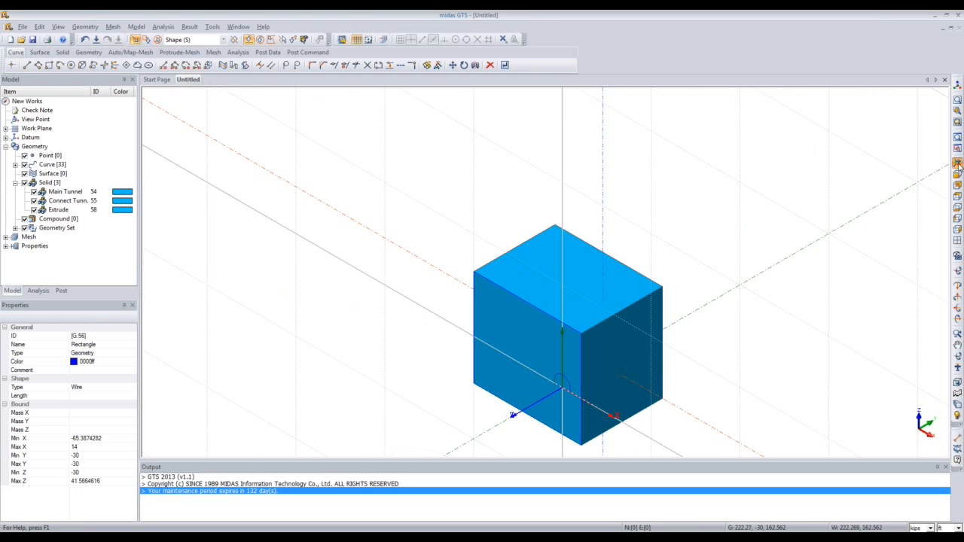
{"action": "scroll", "coordinate": [666, 306], "scroll_direction": "down", "scroll_amount": 2}
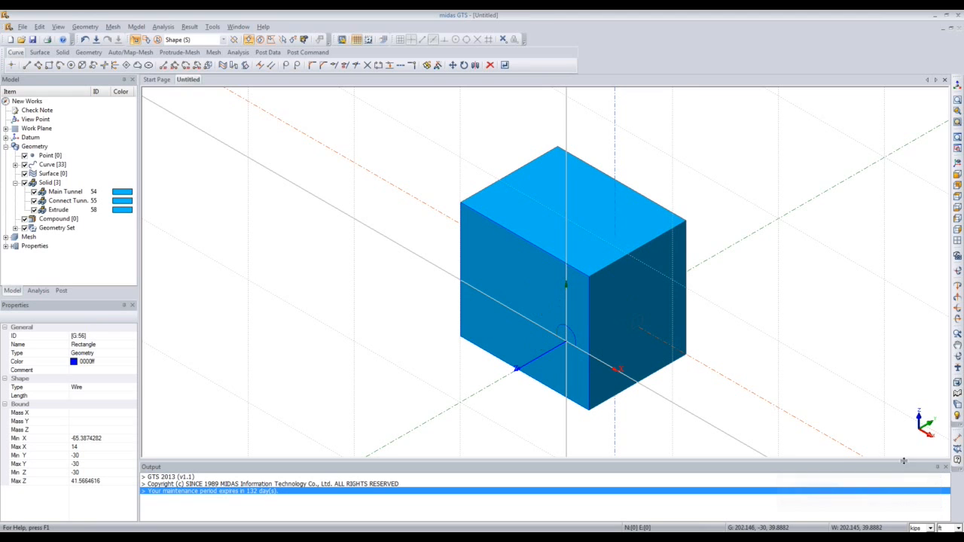
{"action": "left_click", "coordinate": [938, 483]}
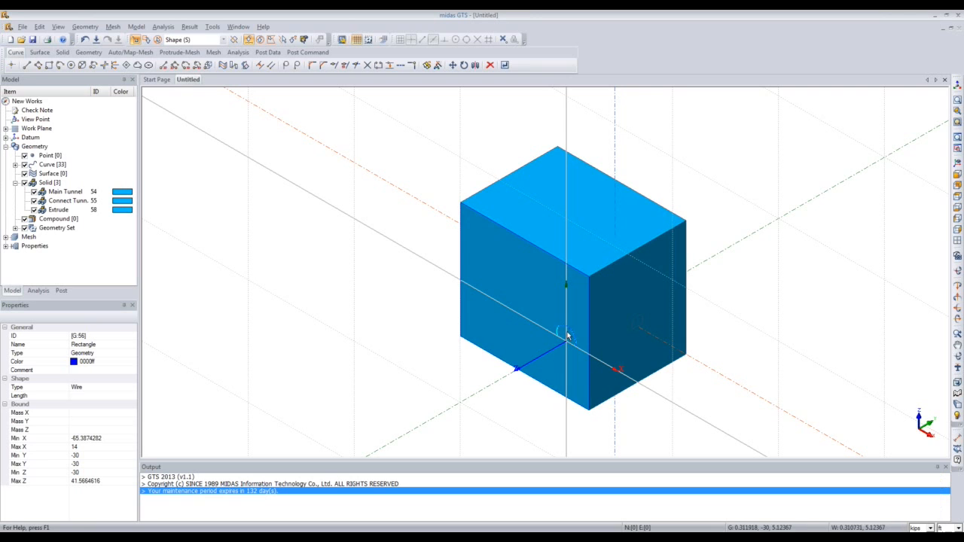
{"action": "scroll", "coordinate": [575, 298], "scroll_direction": "down", "scroll_amount": 1}
{"action": "scroll", "coordinate": [575, 297], "scroll_direction": "down", "scroll_amount": 1}
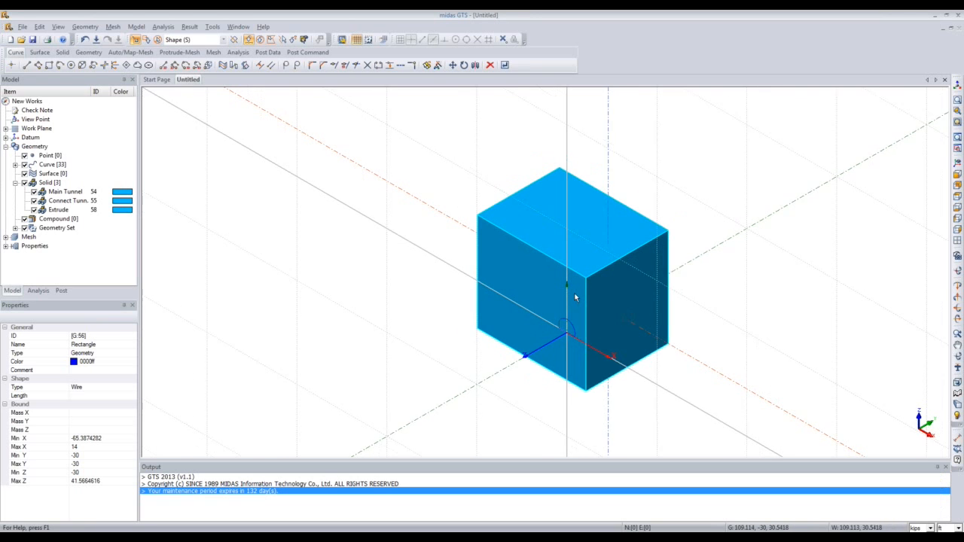
{"action": "scroll", "coordinate": [575, 297], "scroll_direction": "up", "scroll_amount": 2}
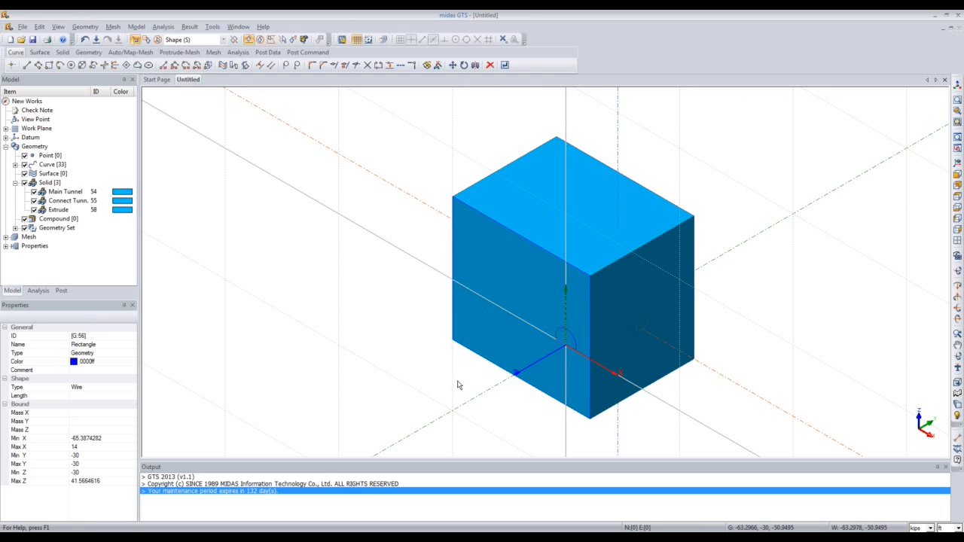
{"action": "scroll", "coordinate": [463, 372], "scroll_direction": "down", "scroll_amount": 1}
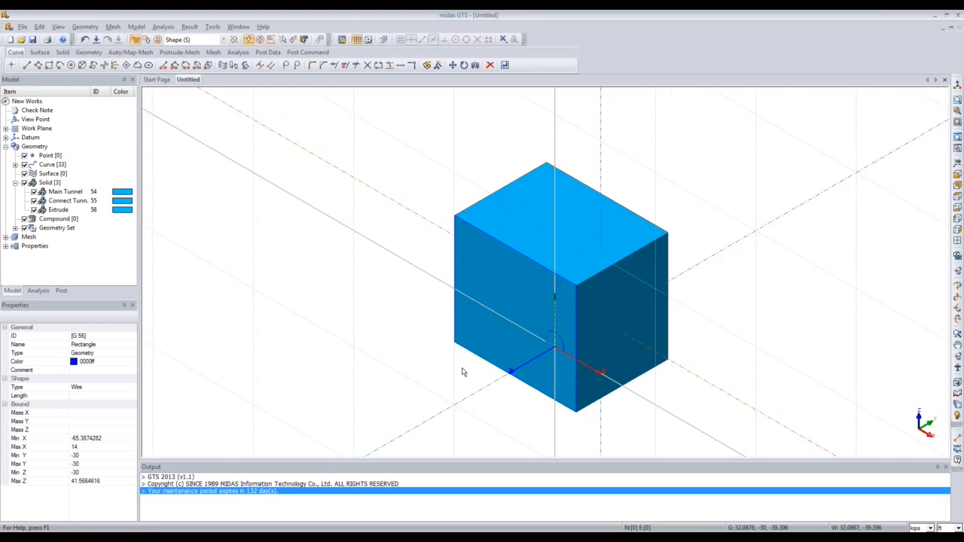
Set the display mode of the extruded block to Wireframe.
{"action": "left_click", "coordinate": [468, 270]}
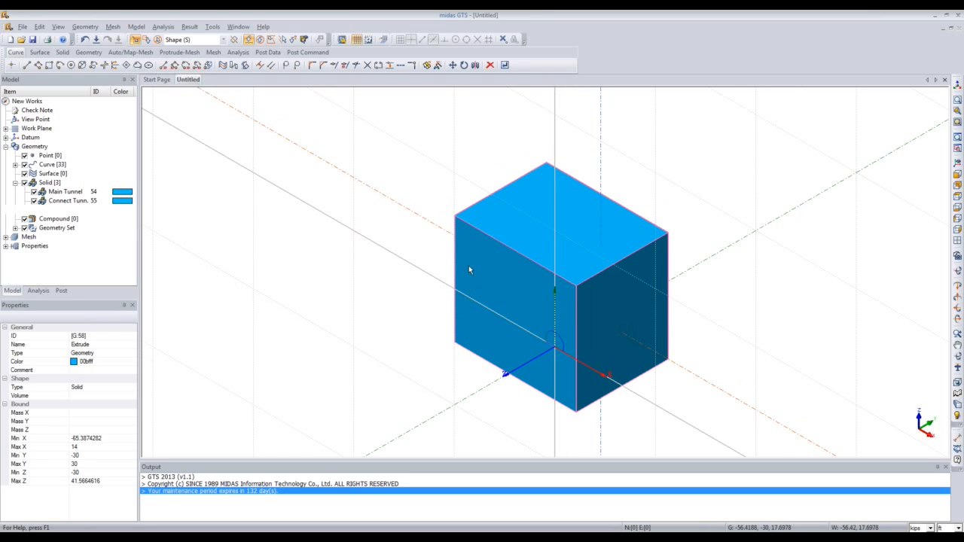
{"action": "right_click", "coordinate": [469, 269]}
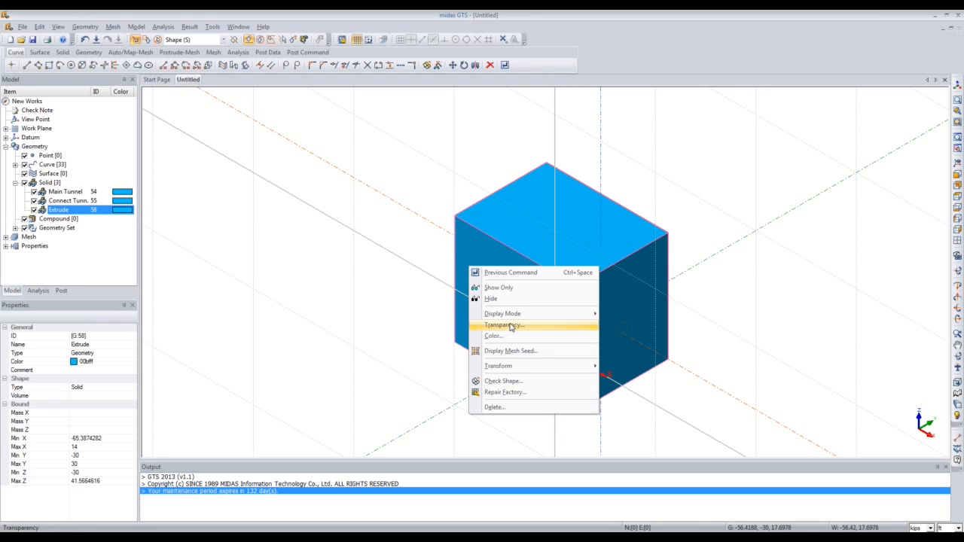
{"action": "mouse_move", "coordinate": [512, 317]}
{"action": "left_click", "coordinate": [622, 315]}
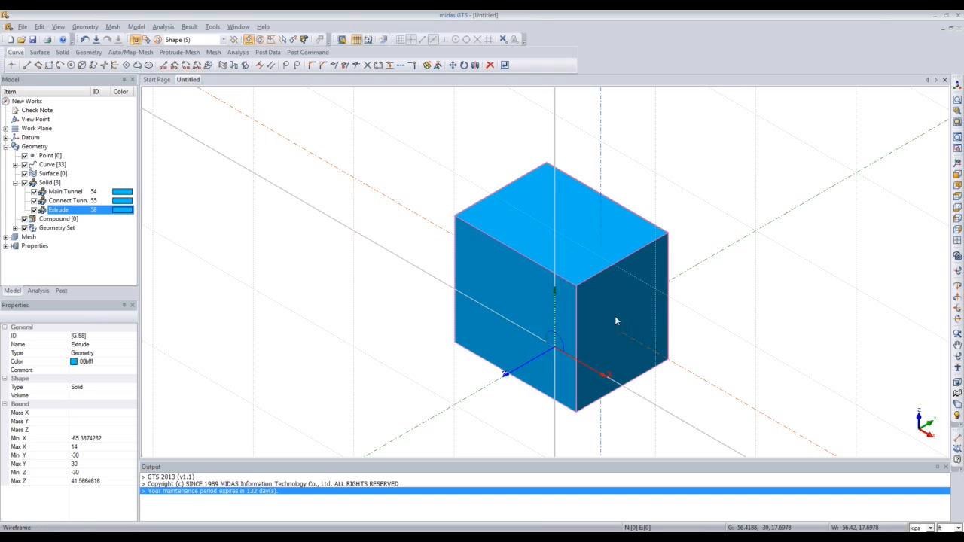
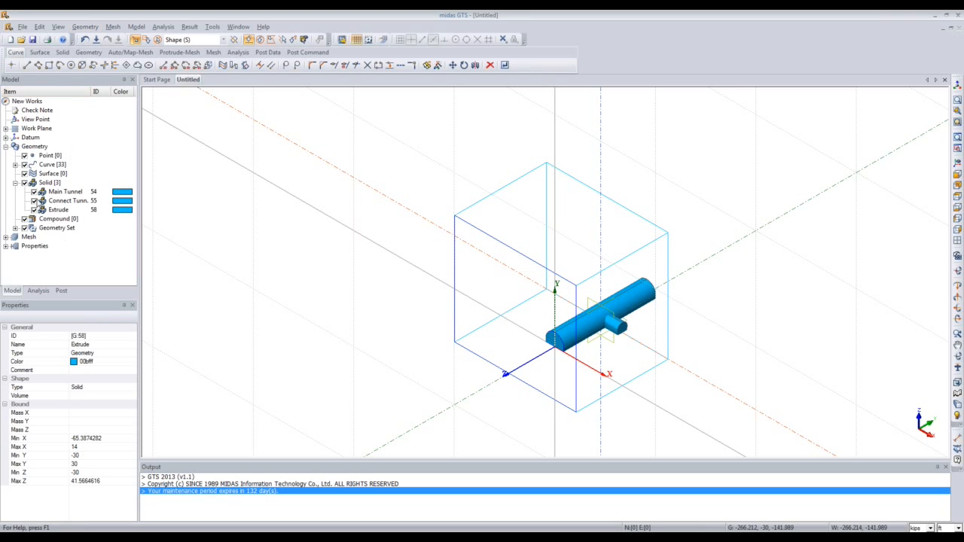
Hide the Connect Tunnel solid and embed the Main Tunnel solid into the surrounding box, deleting the original shapes.
{"action": "left_click", "coordinate": [33, 201]}
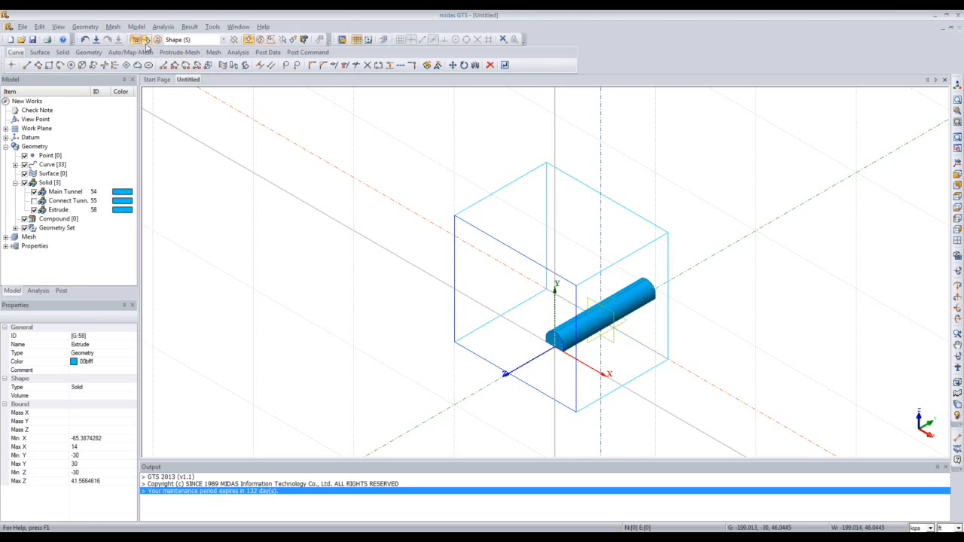
{"action": "left_click", "coordinate": [85, 26]}
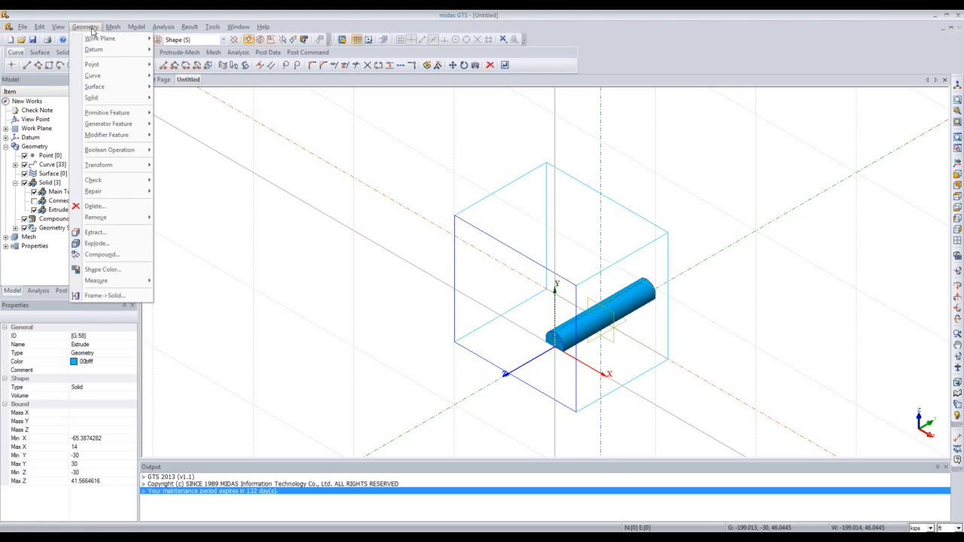
{"action": "mouse_move", "coordinate": [89, 102]}
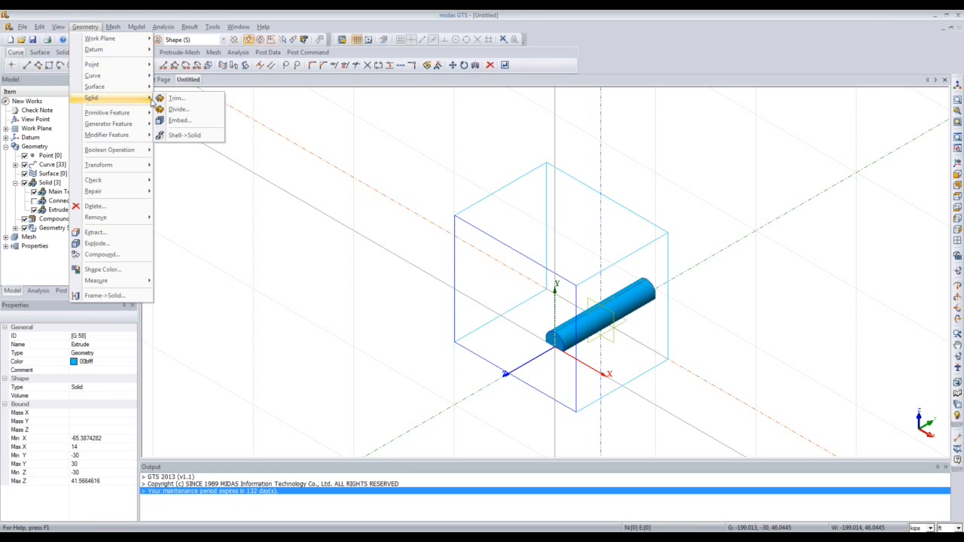
{"action": "left_click", "coordinate": [180, 121]}
{"action": "left_click_drag", "start_coordinate": [83, 99], "coordinate": [321, 192]}
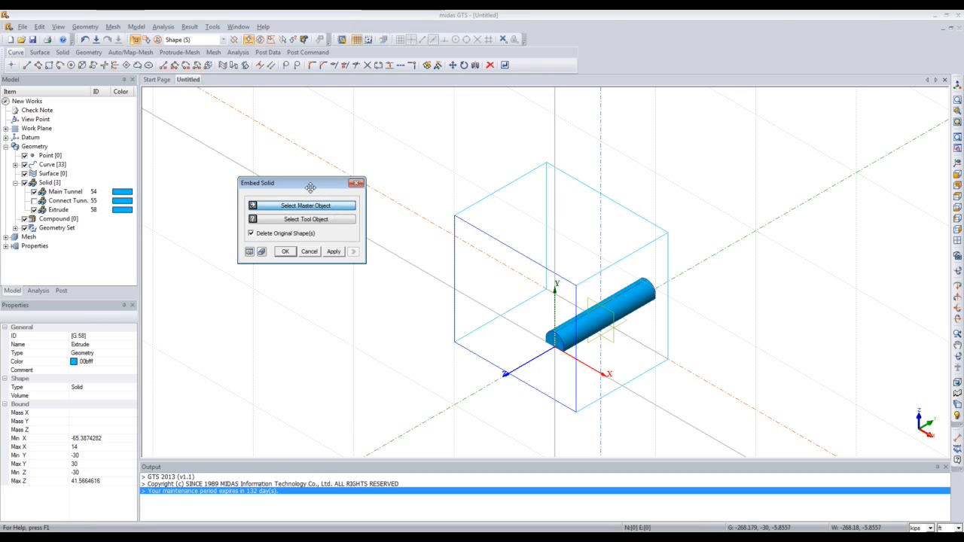
{"action": "left_click", "coordinate": [324, 205]}
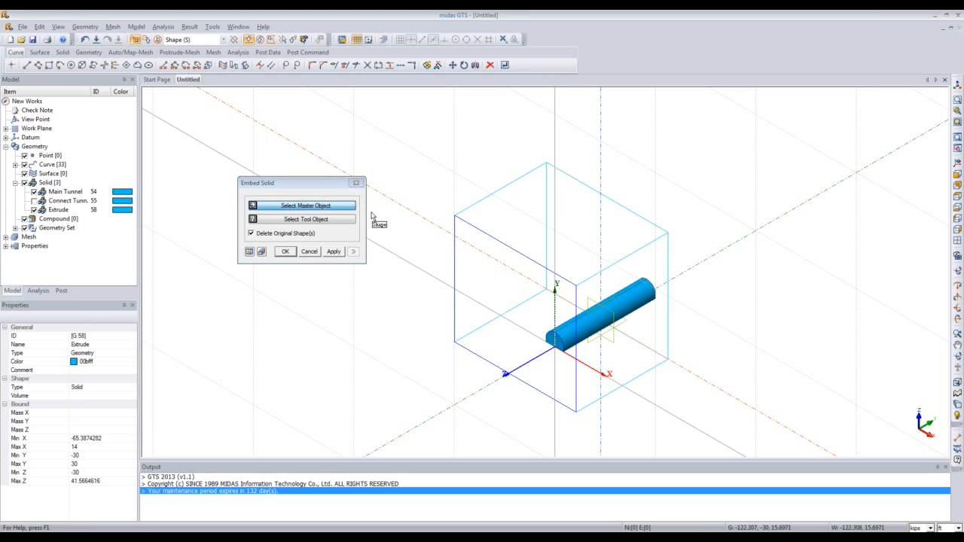
{"action": "left_click", "coordinate": [470, 233]}
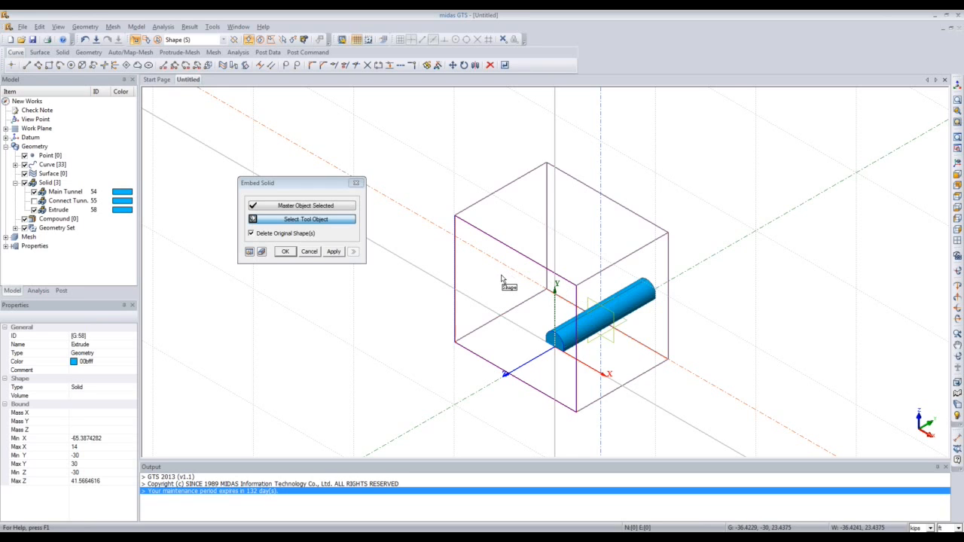
{"action": "left_click", "coordinate": [584, 331]}
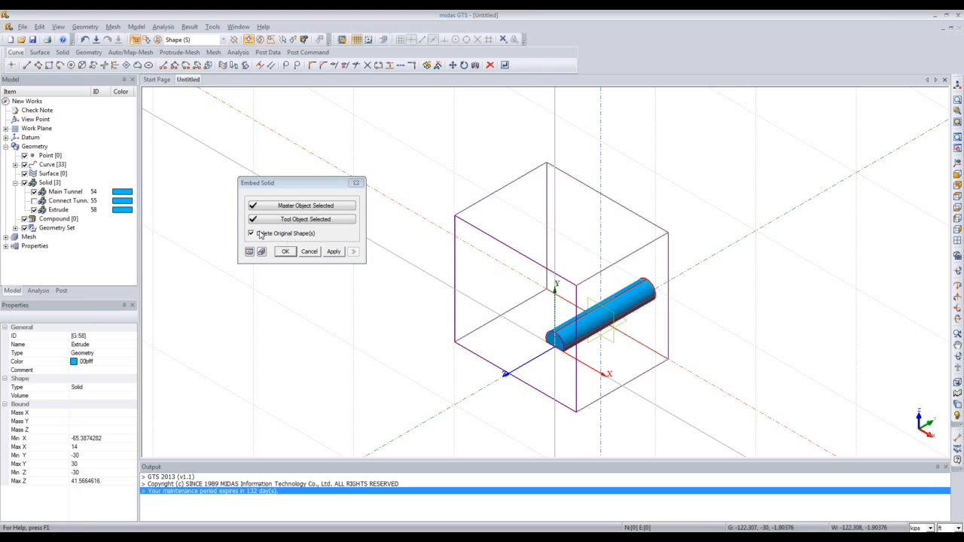
{"action": "left_click", "coordinate": [290, 254]}
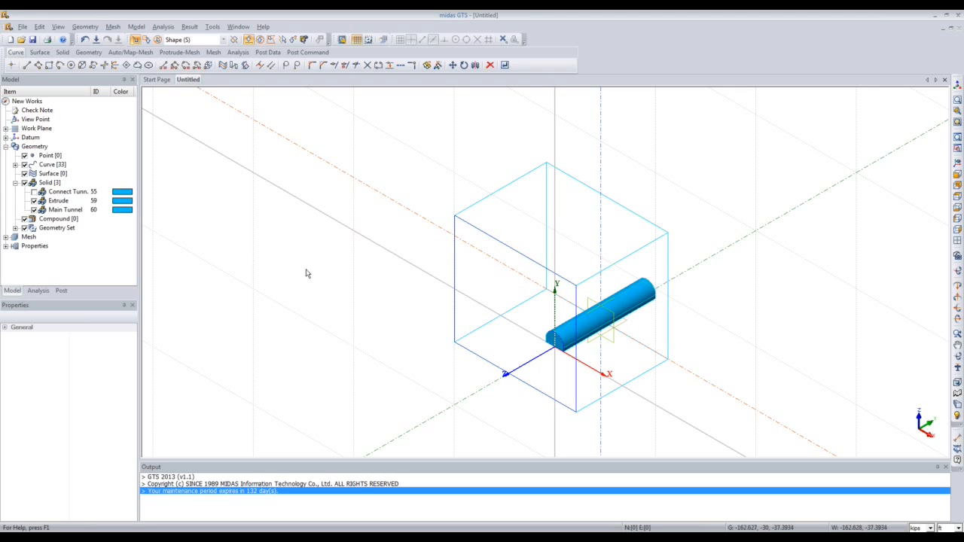
Show the Connect Tunnel solid again and choose the Extrude box as the solid for Divide Solid by Surface.
{"action": "left_click", "coordinate": [33, 192]}
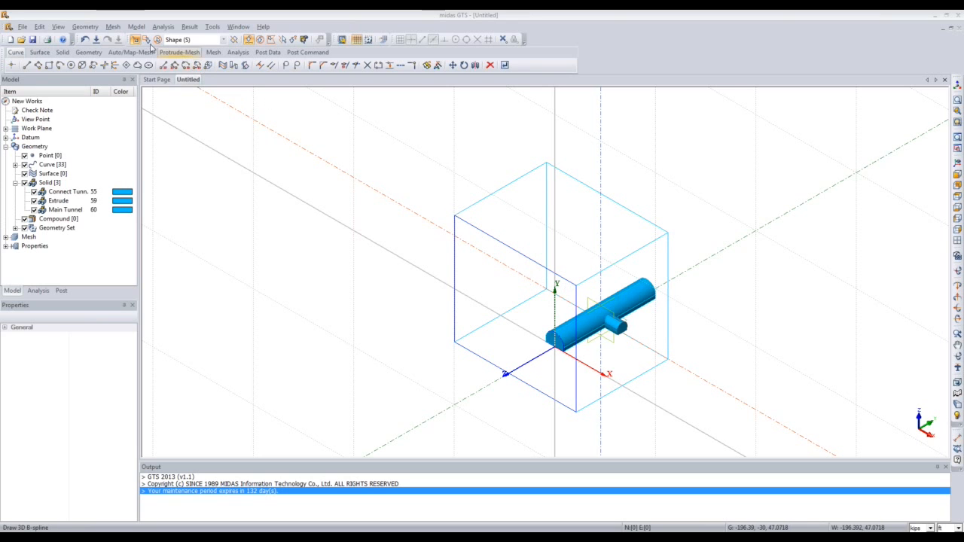
{"action": "left_click", "coordinate": [90, 28]}
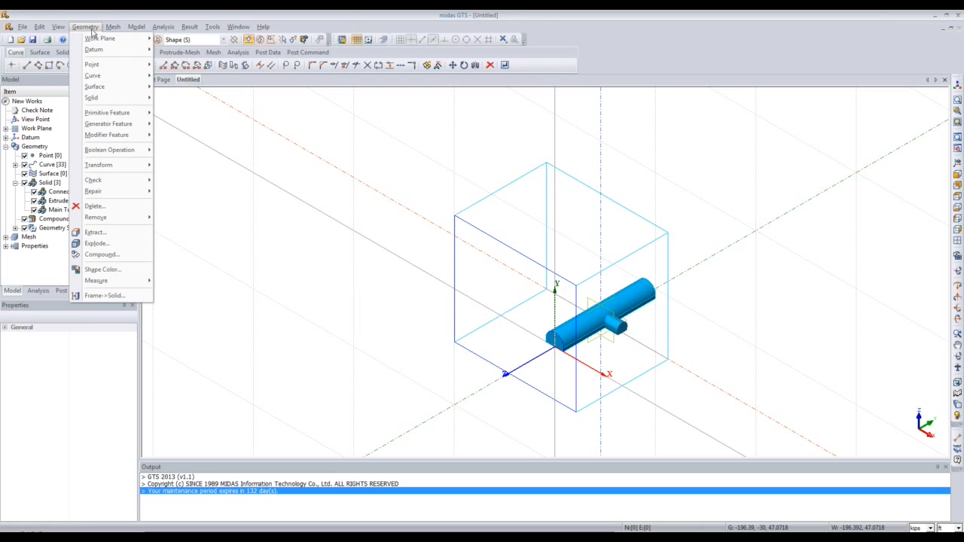
{"action": "mouse_move", "coordinate": [131, 127]}
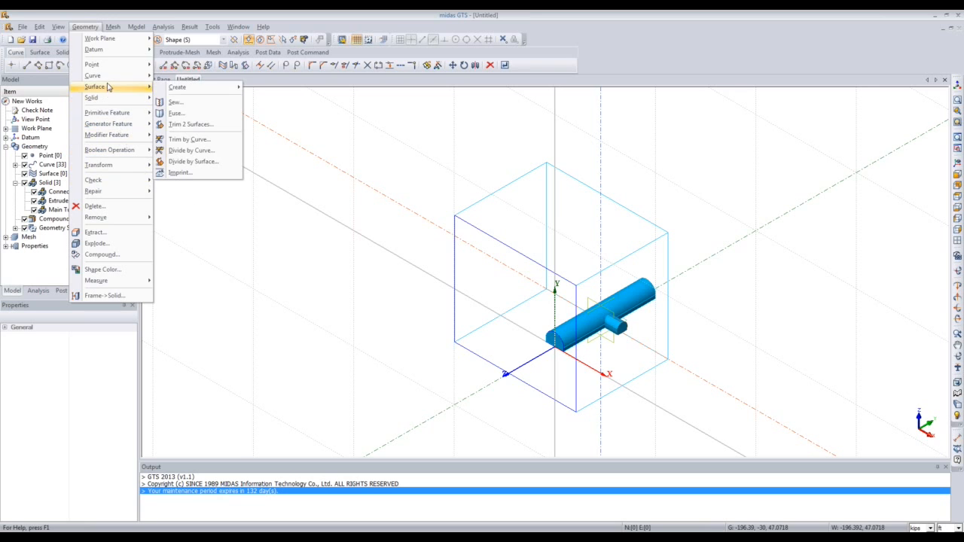
{"action": "mouse_move", "coordinate": [137, 99]}
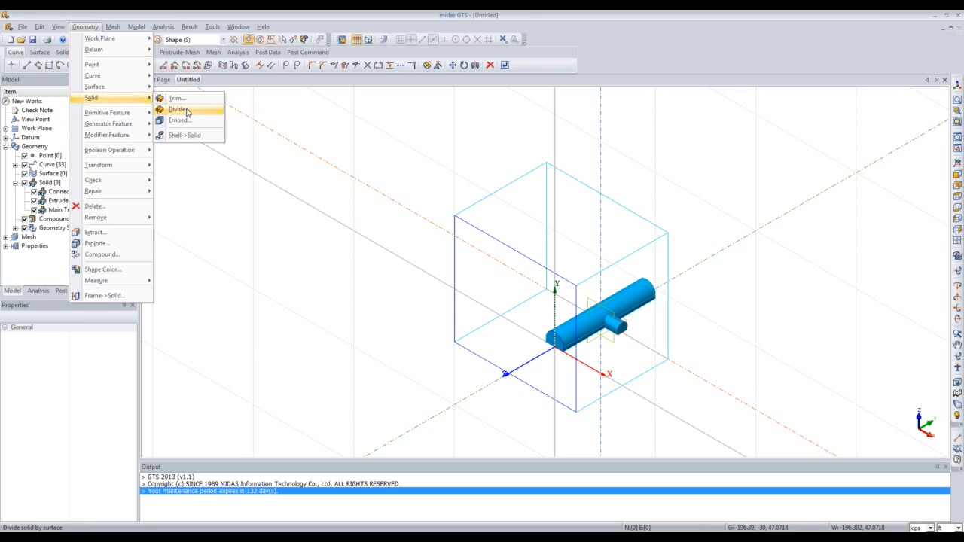
{"action": "left_click", "coordinate": [179, 109]}
{"action": "left_click_drag", "start_coordinate": [93, 101], "coordinate": [272, 166]}
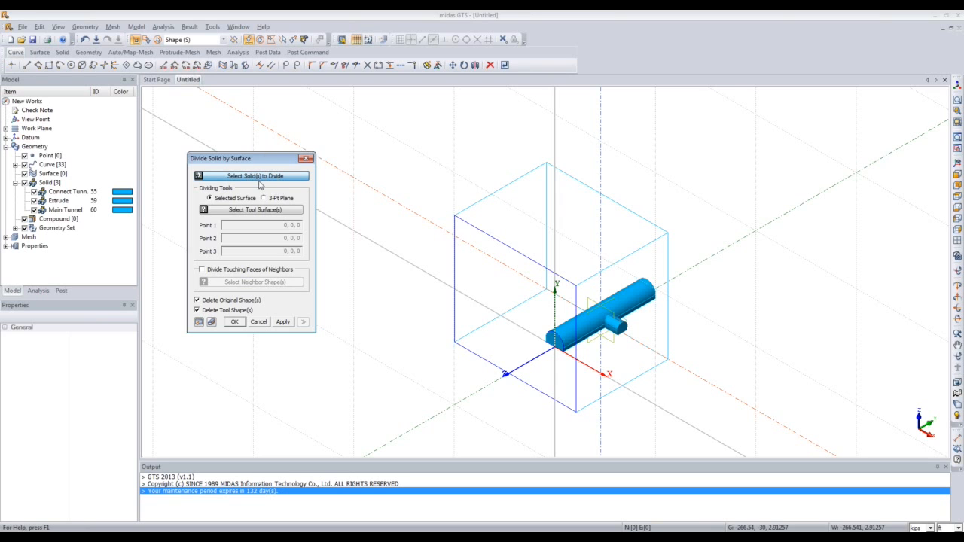
{"action": "left_click", "coordinate": [256, 180]}
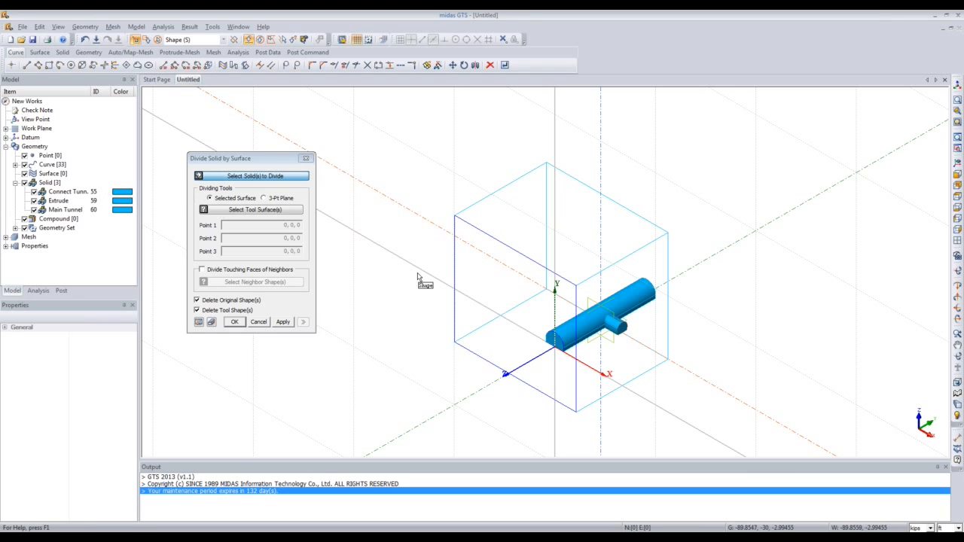
{"action": "left_click", "coordinate": [466, 269]}
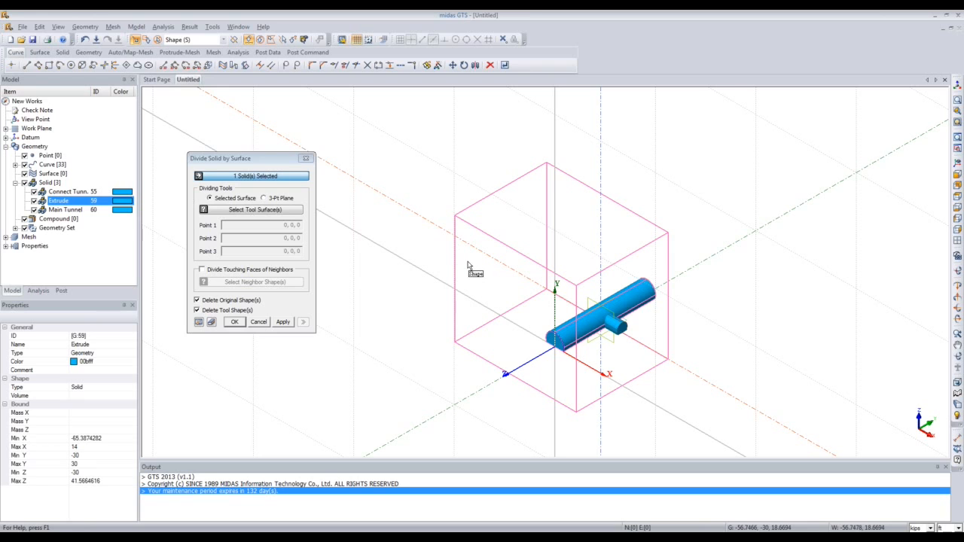
Set the connecting tunnel's shell as the tool surface for dividing the box.
{"action": "left_click", "coordinate": [262, 210]}
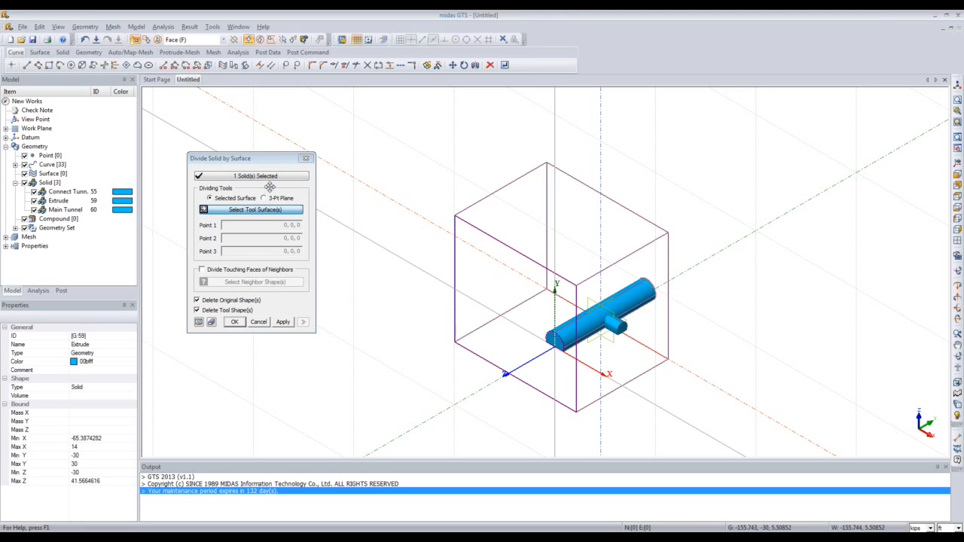
{"action": "left_click", "coordinate": [221, 39]}
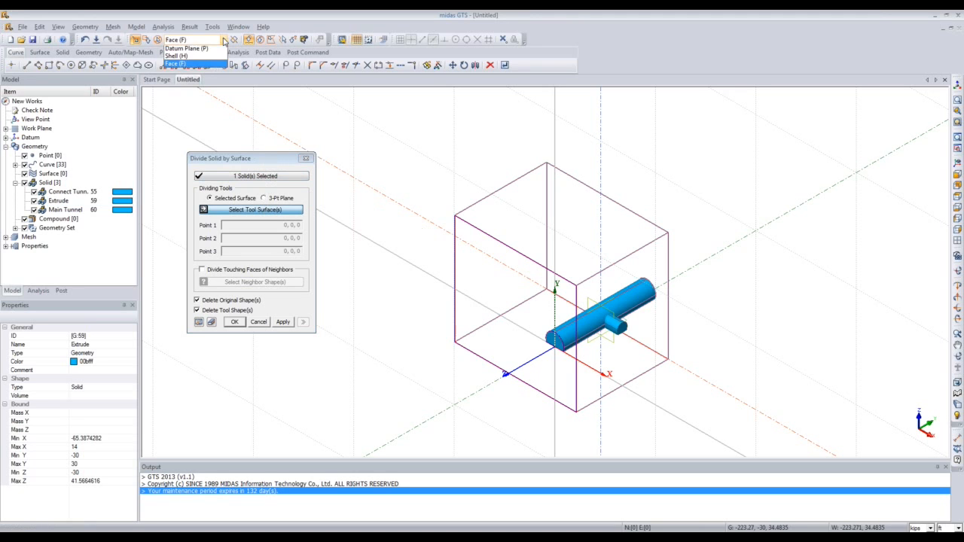
{"action": "left_click", "coordinate": [217, 57]}
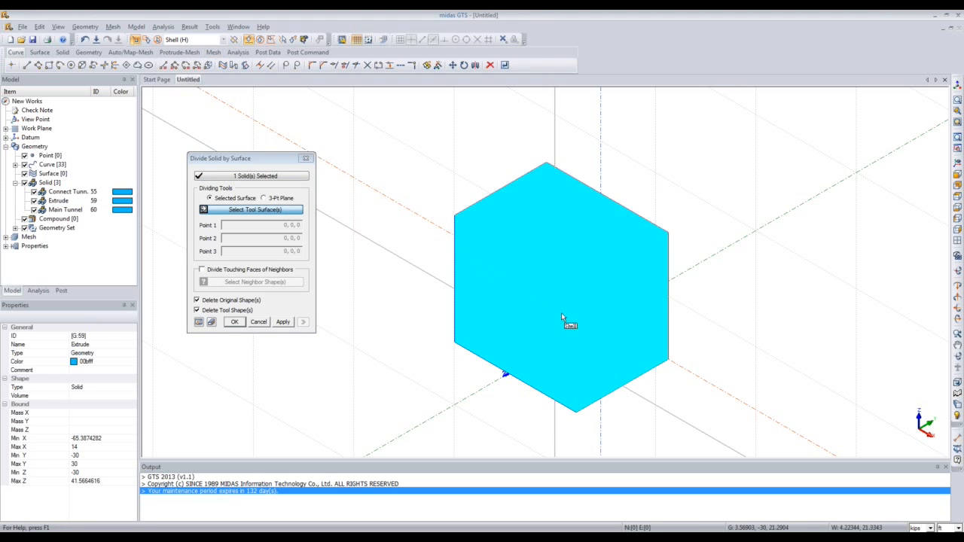
{"action": "left_click", "coordinate": [614, 330]}
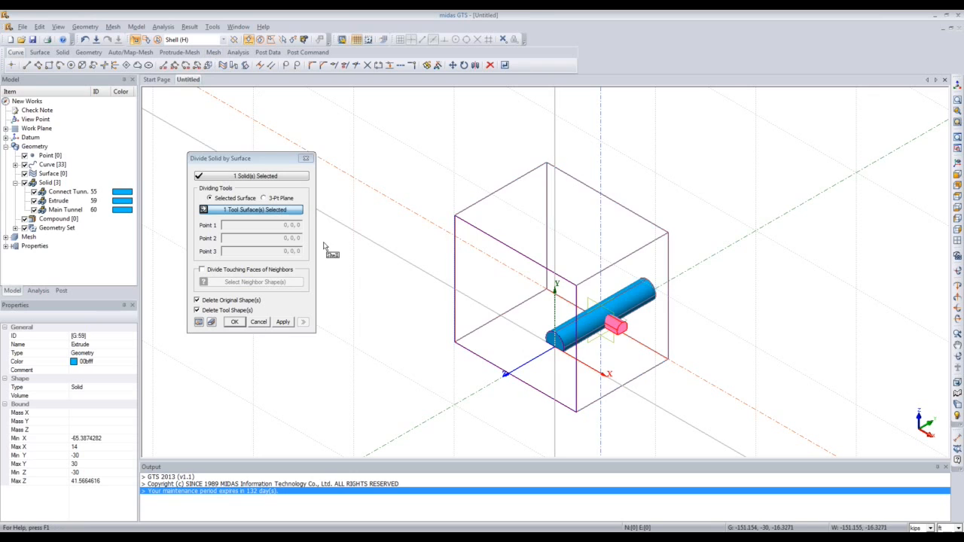
Divide the box with touching neighbor faces included, using Main Tunnel as the neighbor shape and keeping the tool shape.
{"action": "left_click", "coordinate": [203, 269]}
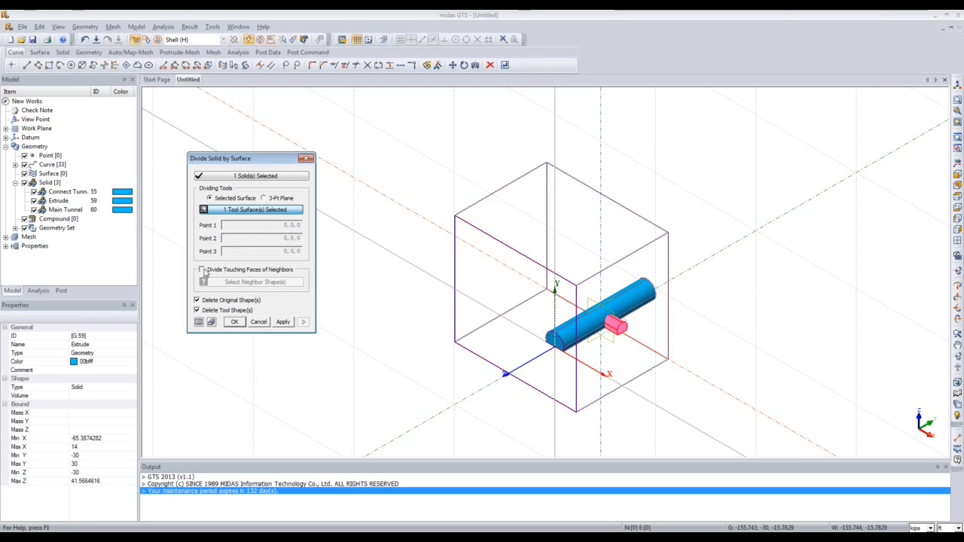
{"action": "left_click", "coordinate": [203, 271]}
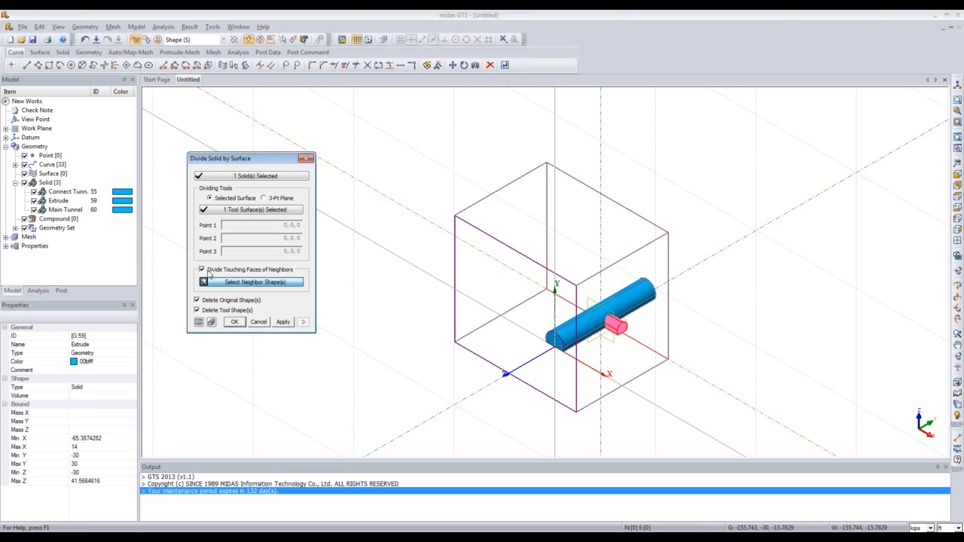
{"action": "left_click", "coordinate": [261, 282]}
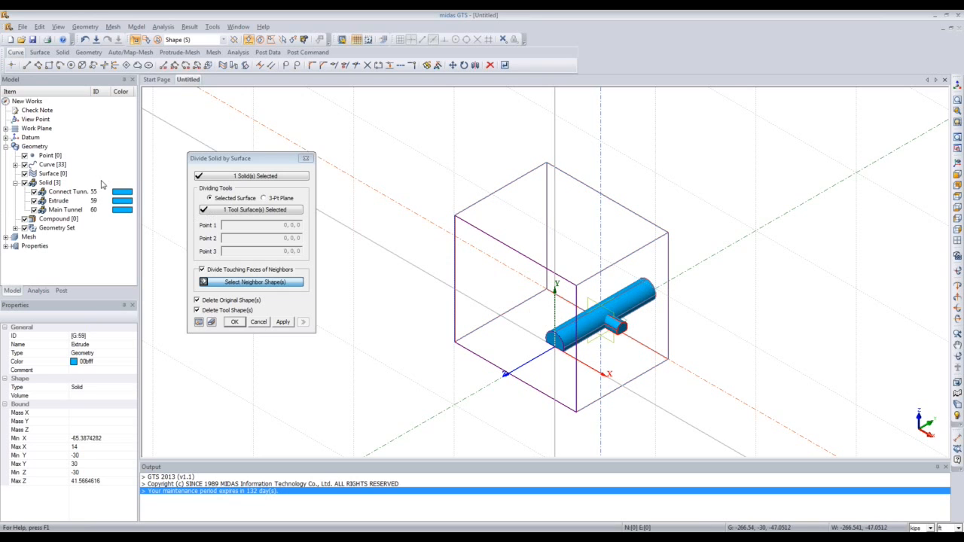
{"action": "left_click", "coordinate": [70, 210]}
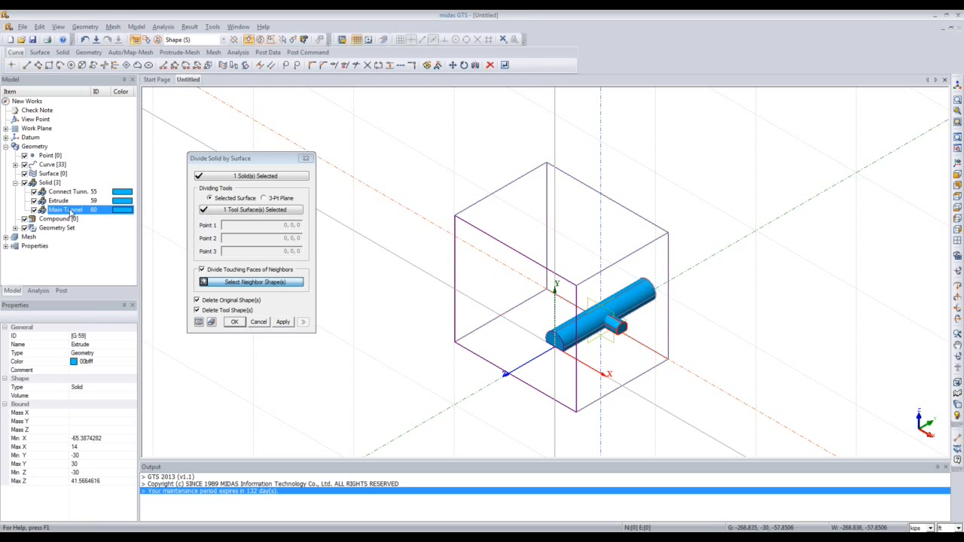
{"action": "left_click", "coordinate": [70, 211]}
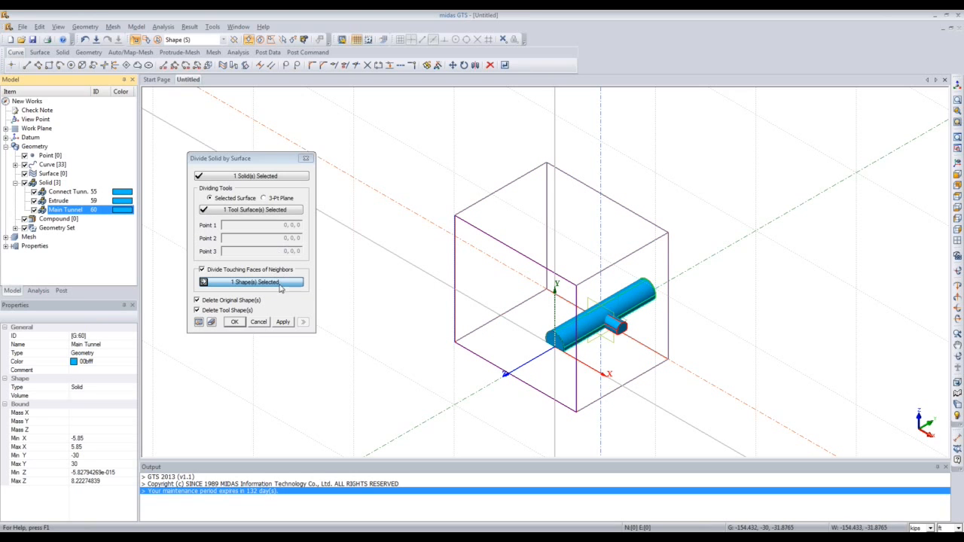
{"action": "left_click", "coordinate": [199, 309]}
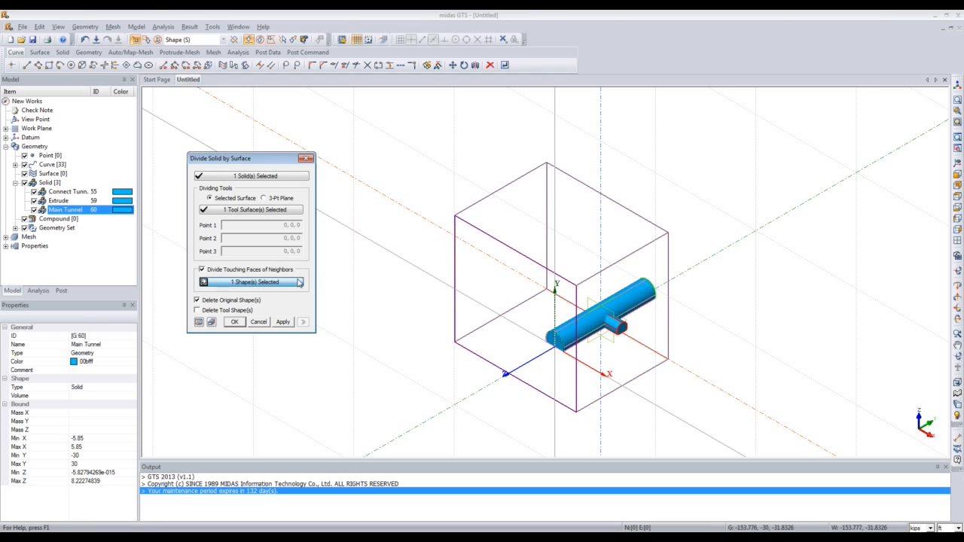
{"action": "left_click", "coordinate": [240, 323]}
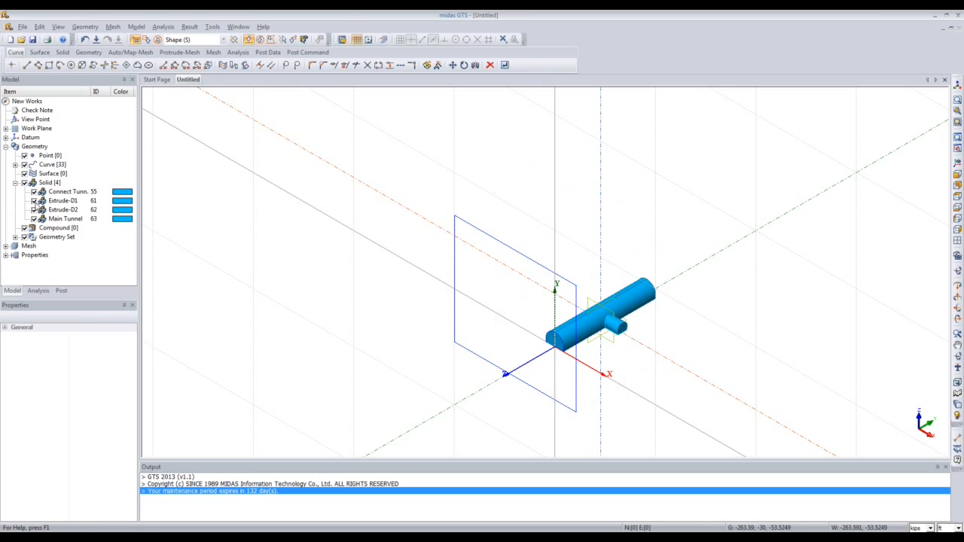
Examine which bodies Extrude-D1 and Extrude-D2 are by toggling Extrude-D1's visibility and selecting each solid.
{"action": "left_click", "coordinate": [35, 202]}
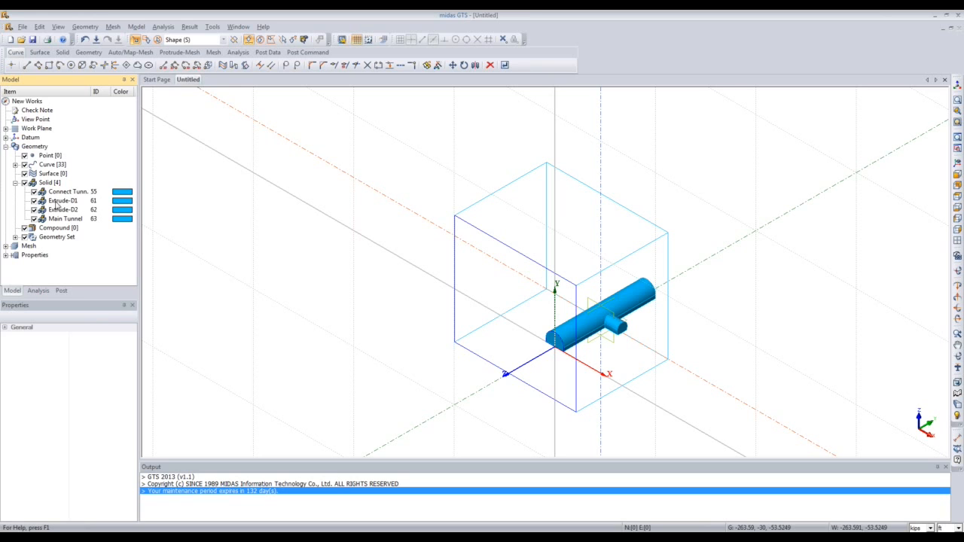
{"action": "left_click", "coordinate": [33, 200]}
{"action": "left_click", "coordinate": [33, 201]}
{"action": "left_click", "coordinate": [63, 201]}
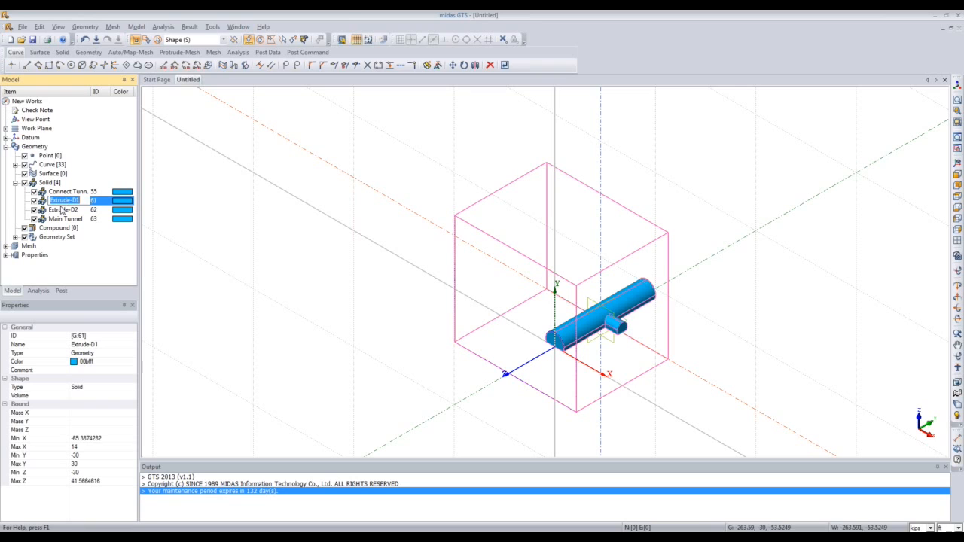
{"action": "type", "text": "Soil"}
{"action": "left_click", "coordinate": [63, 209]}
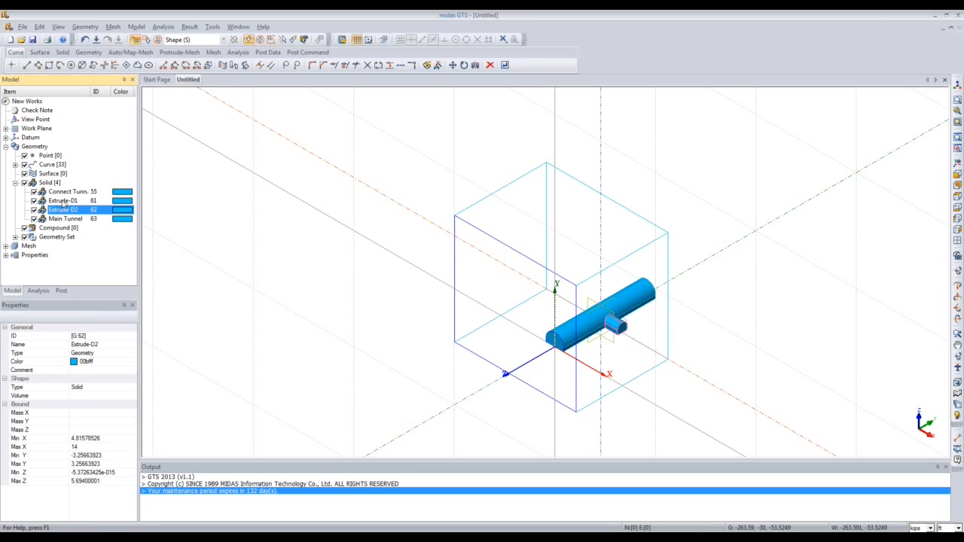
{"action": "key", "text": "F2"}
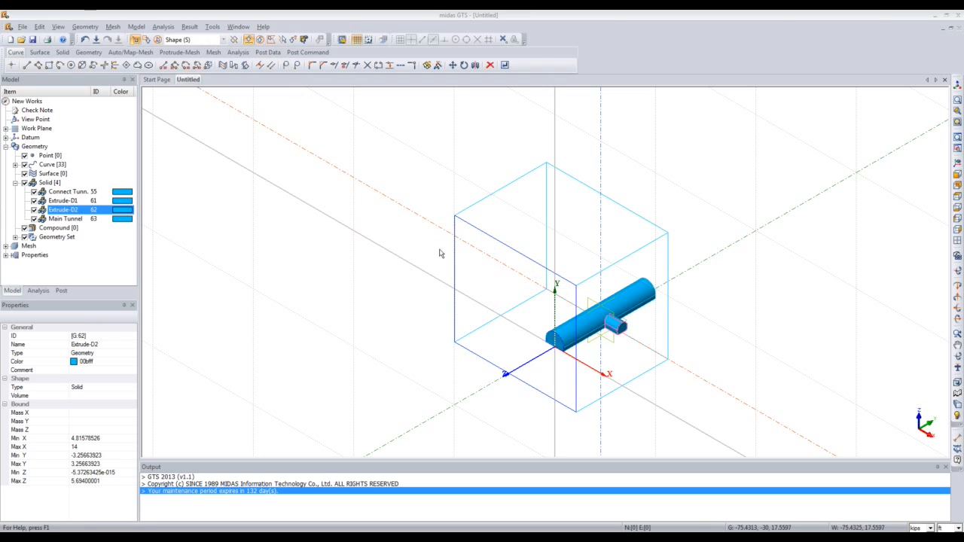
Delete the rectangular profile wire on the front face of the box, using the Wire selection filter.
{"action": "left_click", "coordinate": [223, 39]}
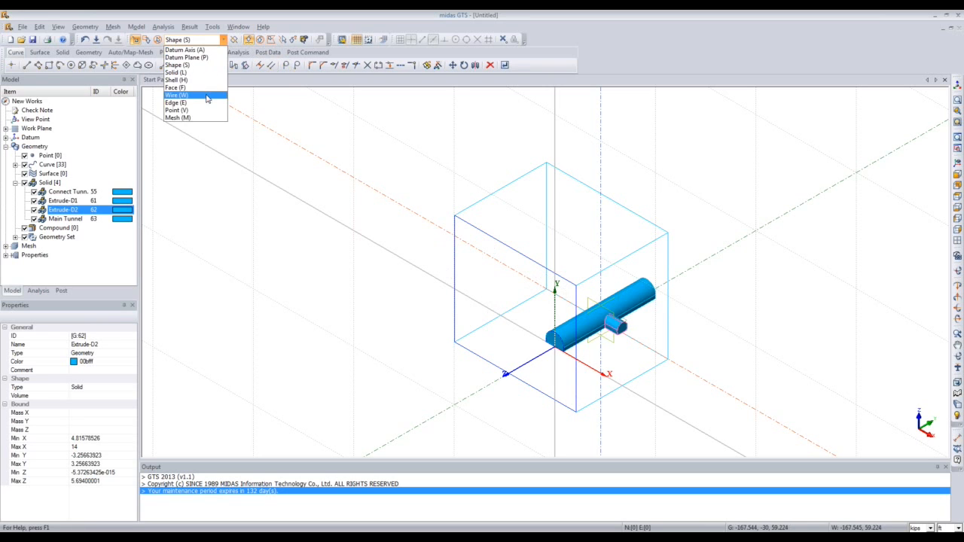
{"action": "left_click", "coordinate": [207, 95]}
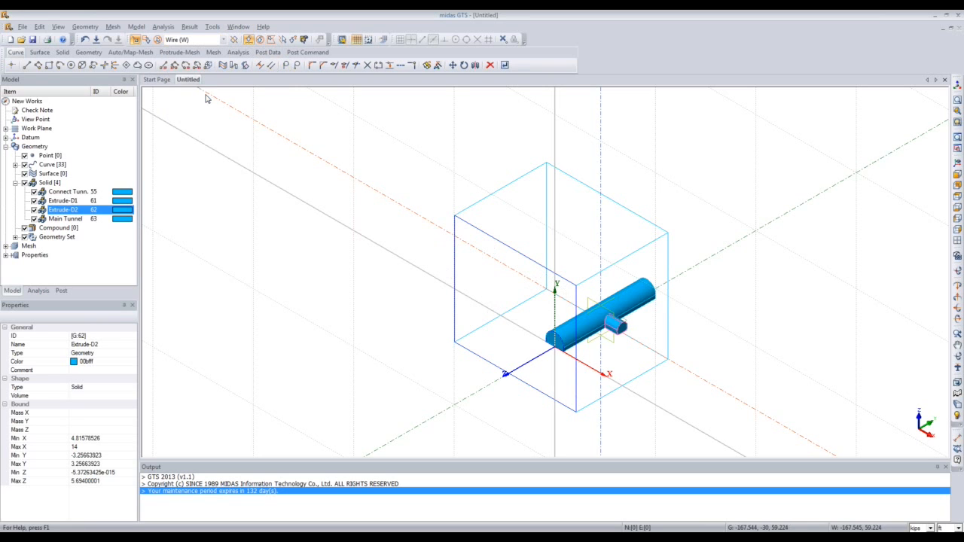
{"action": "left_click", "coordinate": [479, 232]}
{"action": "key", "text": "Delete"}
{"action": "left_click", "coordinate": [465, 312]}
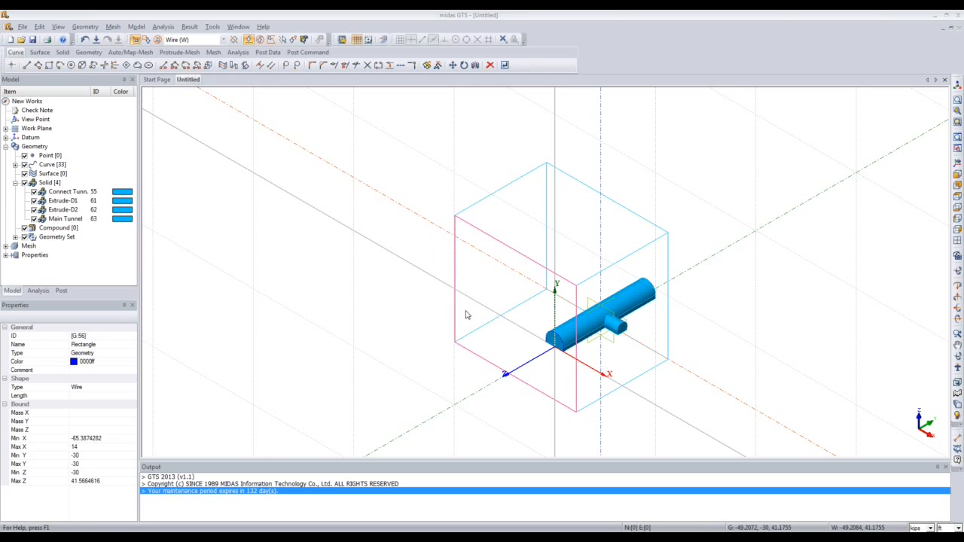
{"action": "middle_click_drag", "start_coordinate": [431, 289], "coordinate": [276, 327]}
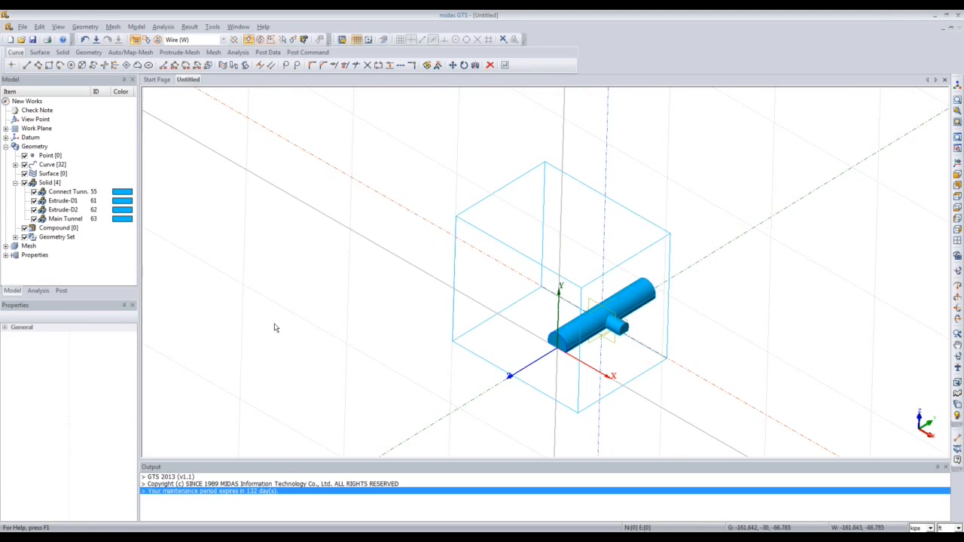
{"action": "scroll", "coordinate": [276, 327], "scroll_direction": "down", "scroll_amount": 5}
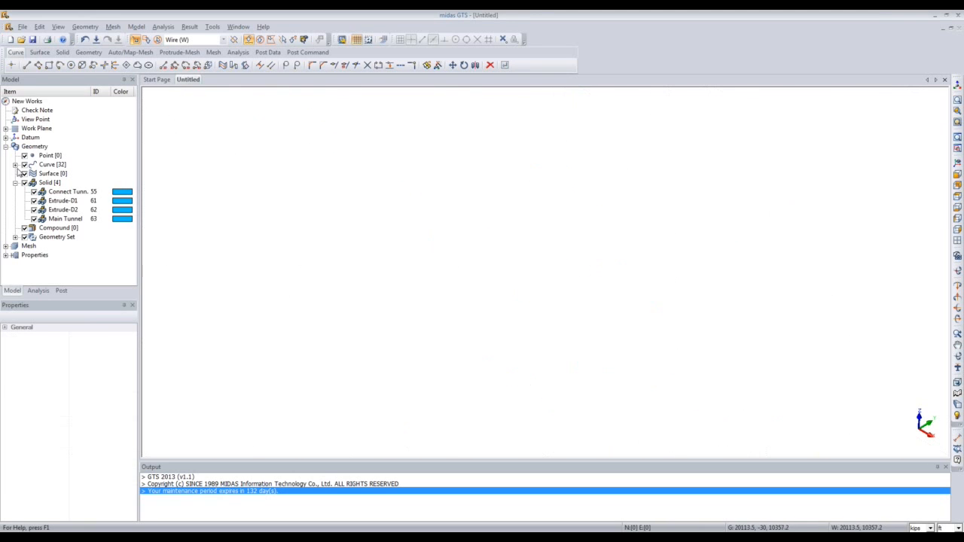
Draw a rectangular face about 18.9 by 15.3 ft around the main tunnel's profile on the work plane, with Make Face enabled.
{"action": "left_click", "coordinate": [956, 162]}
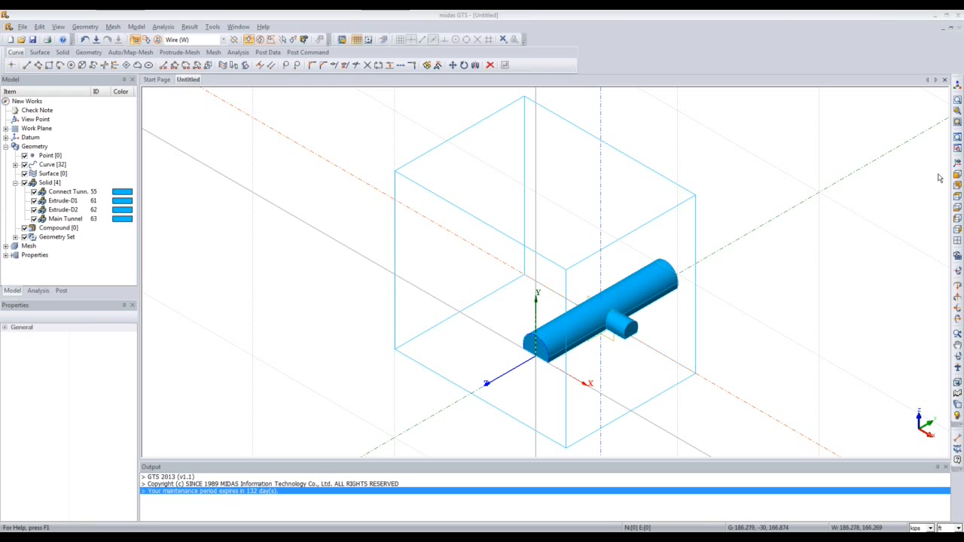
{"action": "left_click", "coordinate": [957, 242]}
{"action": "scroll", "coordinate": [725, 323], "scroll_direction": "down", "scroll_amount": 2}
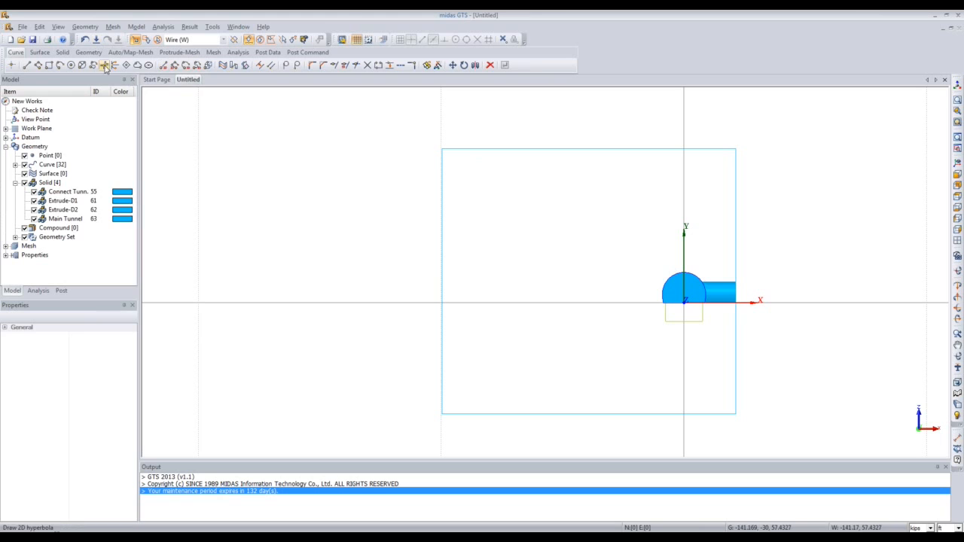
{"action": "left_click", "coordinate": [87, 28]}
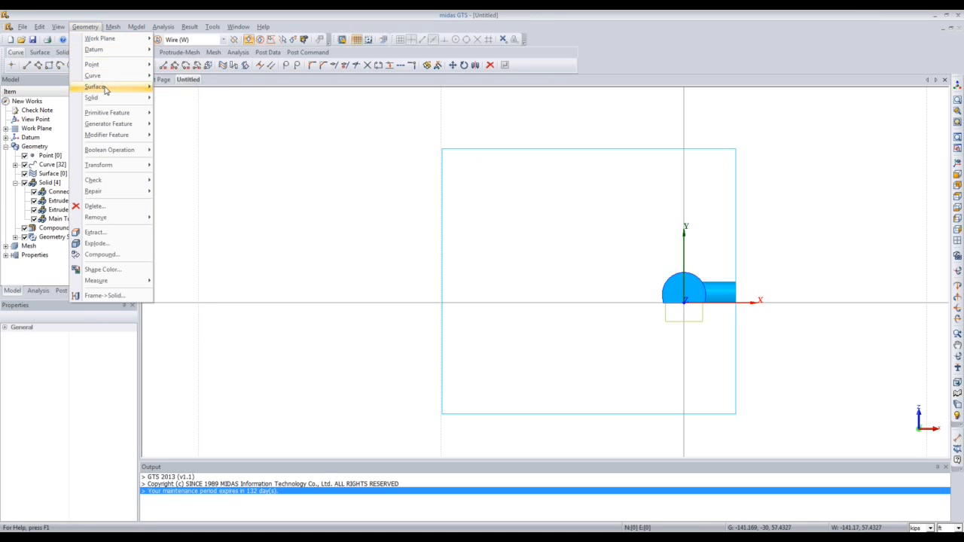
{"action": "mouse_move", "coordinate": [94, 75]}
{"action": "mouse_move", "coordinate": [191, 88]}
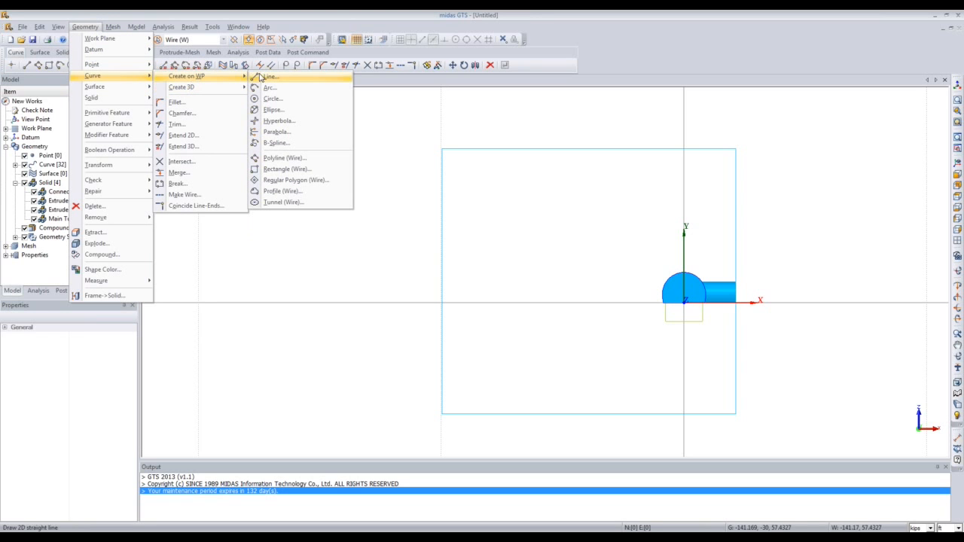
{"action": "left_click", "coordinate": [287, 169]}
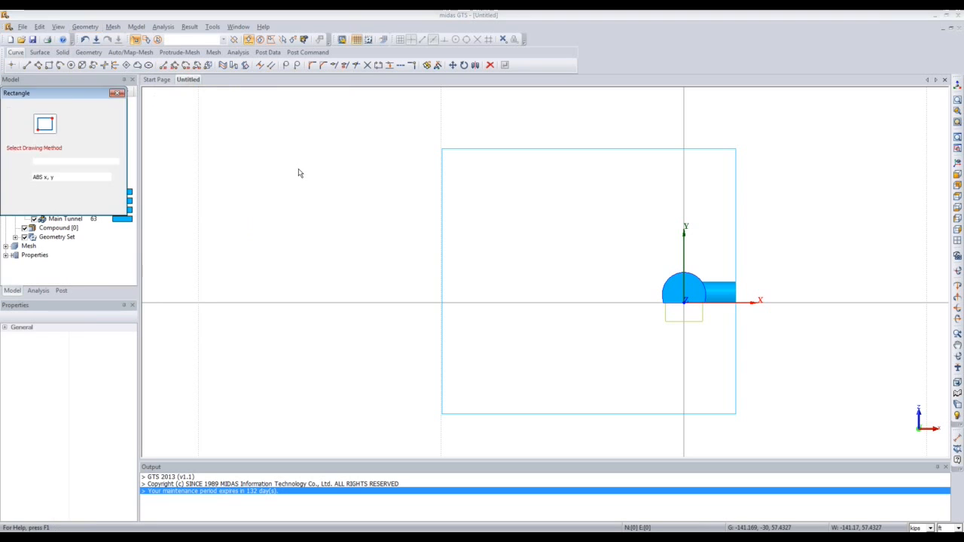
{"action": "left_click_drag", "start_coordinate": [91, 93], "coordinate": [398, 202]}
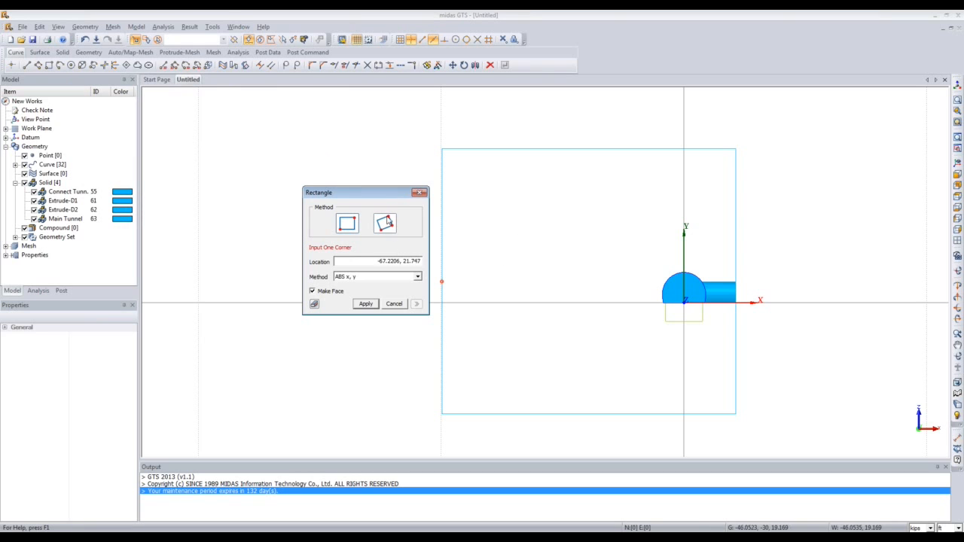
{"action": "left_click", "coordinate": [646, 259]}
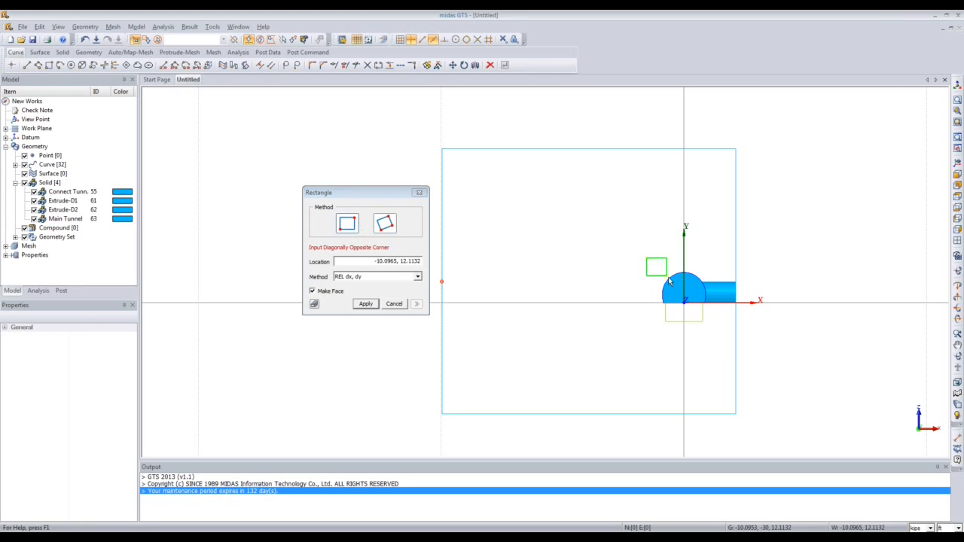
{"action": "left_click", "coordinate": [716, 316]}
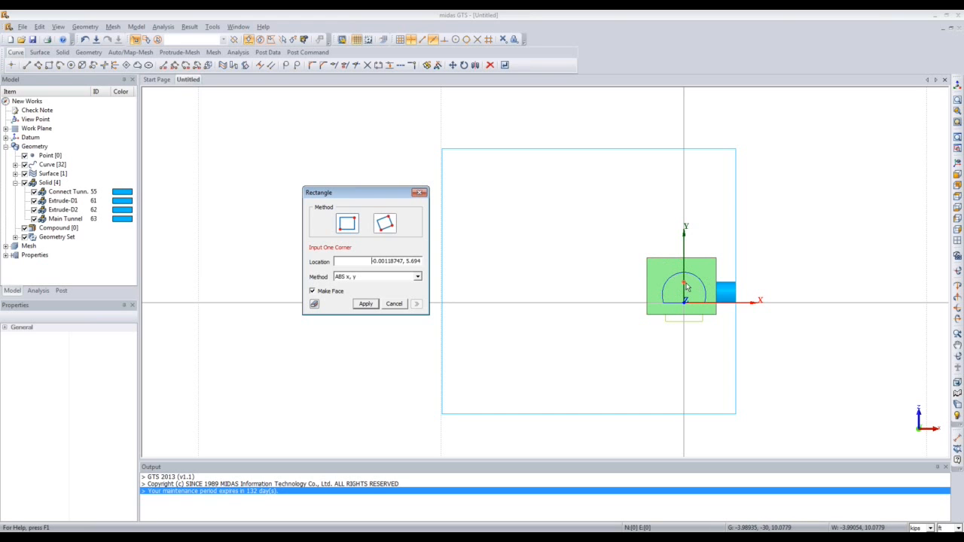
{"action": "left_click", "coordinate": [420, 194]}
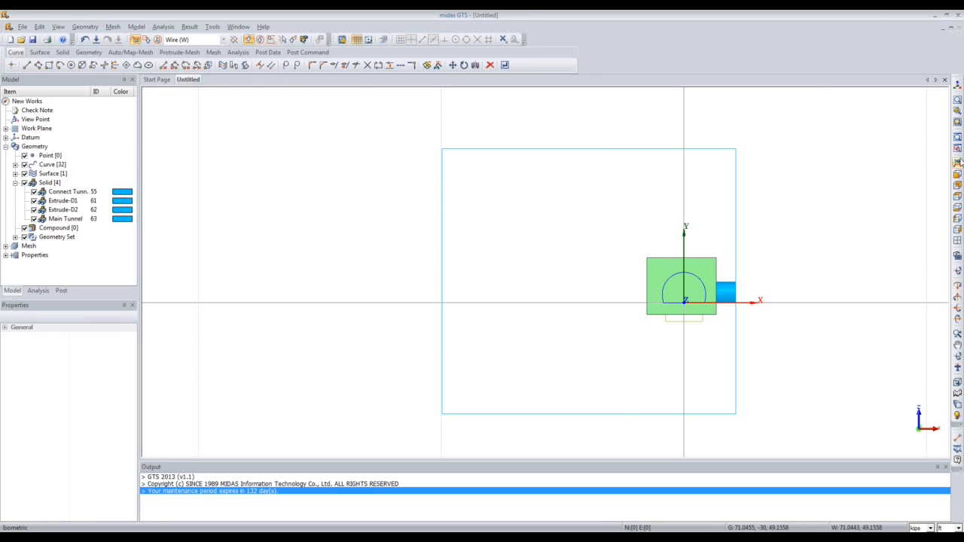
Start a Translate of the rectangular face, using the datum axis parallel to the main tunnel as the direction.
{"action": "left_click", "coordinate": [957, 162]}
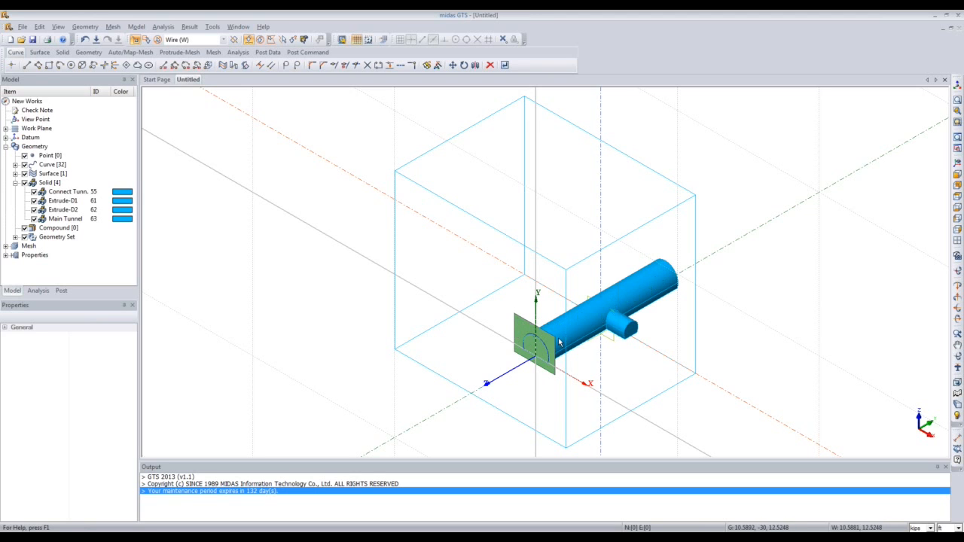
{"action": "left_click", "coordinate": [94, 27]}
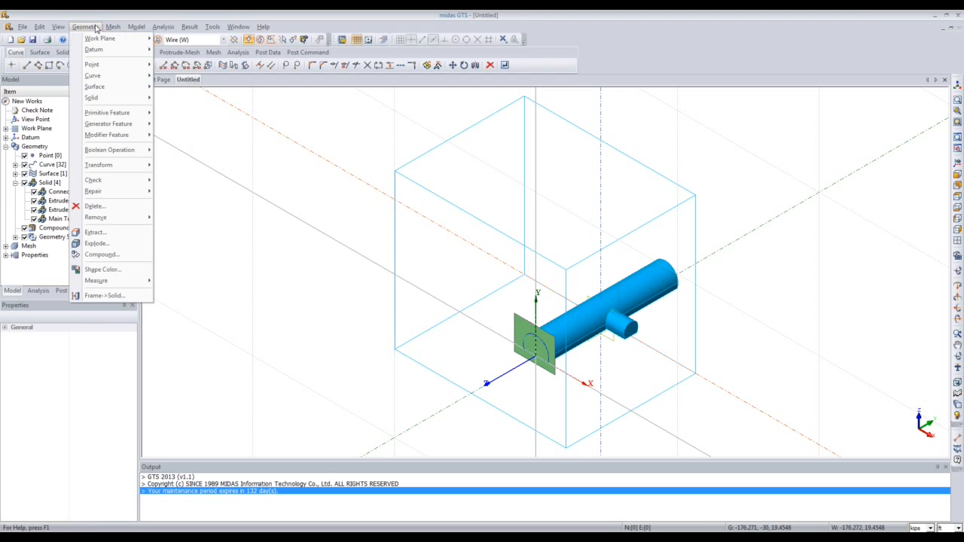
{"action": "mouse_move", "coordinate": [125, 165]}
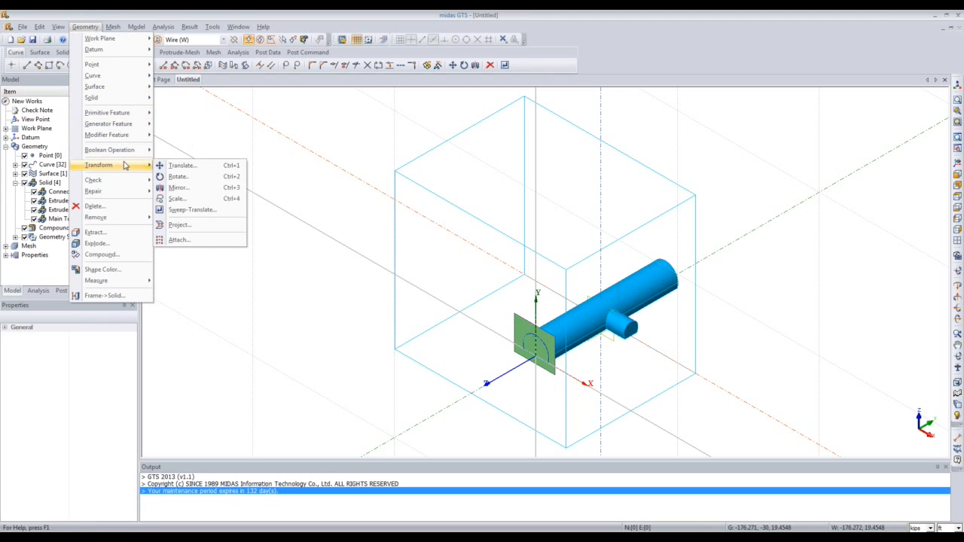
{"action": "left_click", "coordinate": [188, 167]}
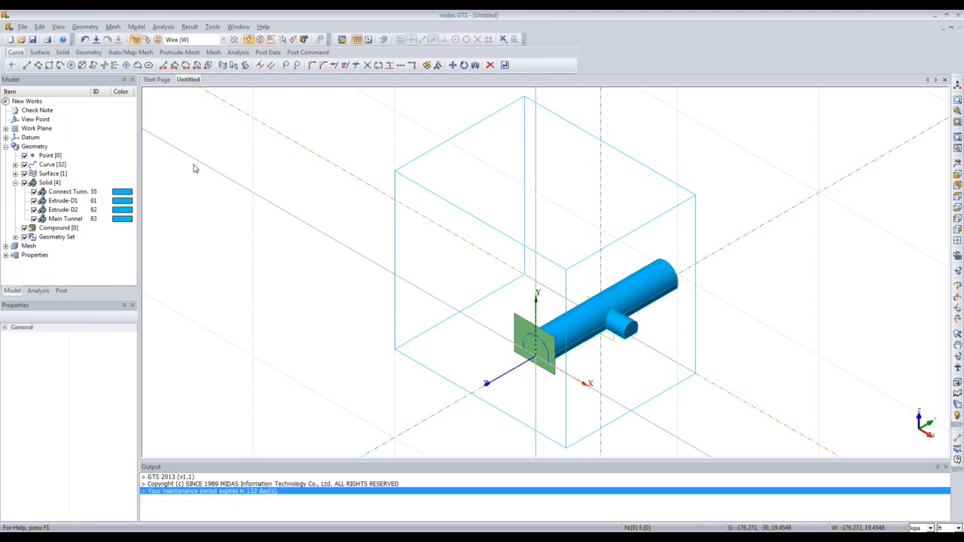
{"action": "left_click_drag", "start_coordinate": [102, 101], "coordinate": [274, 195]}
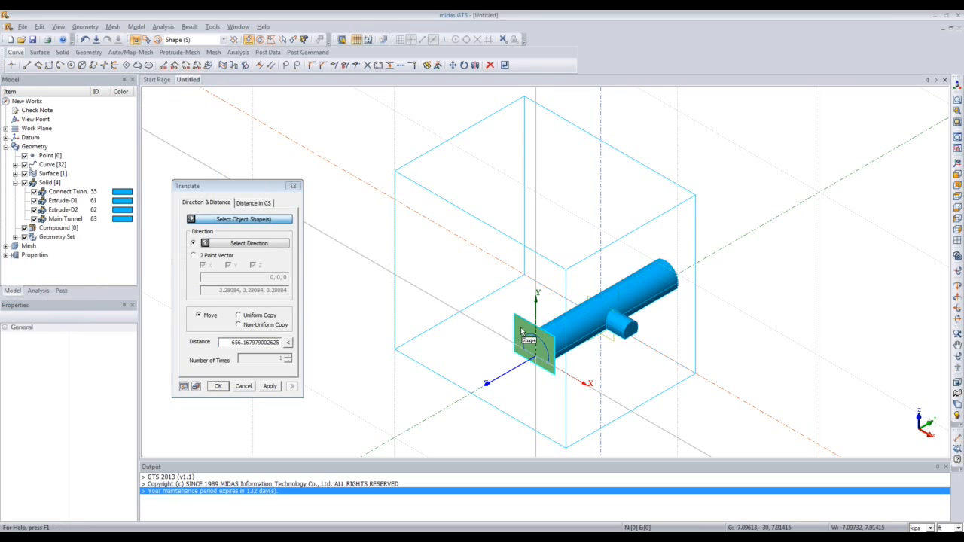
{"action": "left_click", "coordinate": [520, 327]}
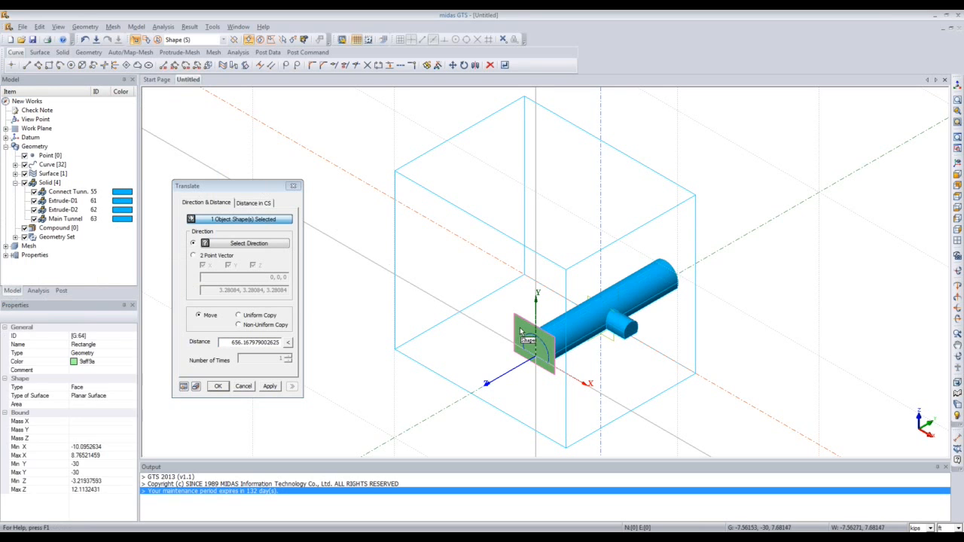
{"action": "left_click", "coordinate": [237, 246]}
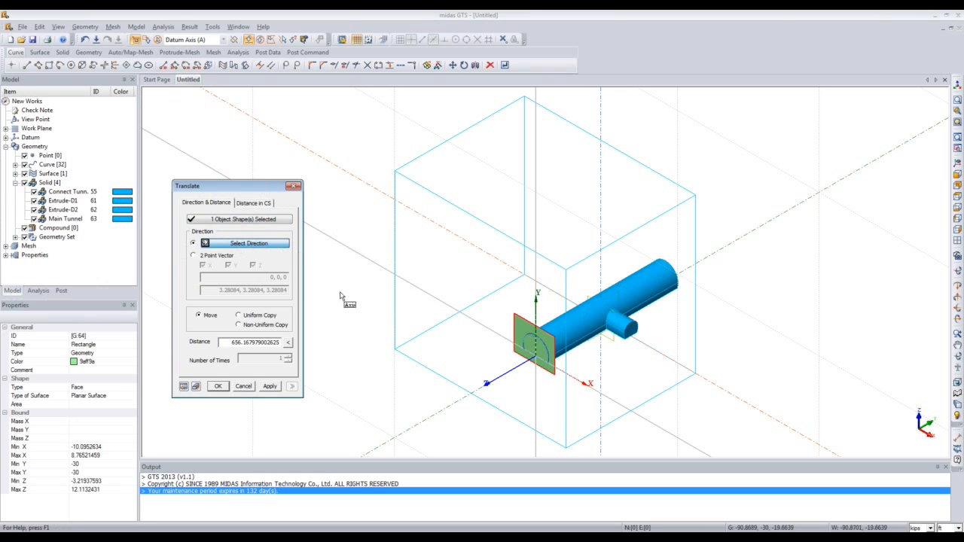
{"action": "left_click", "coordinate": [449, 394]}
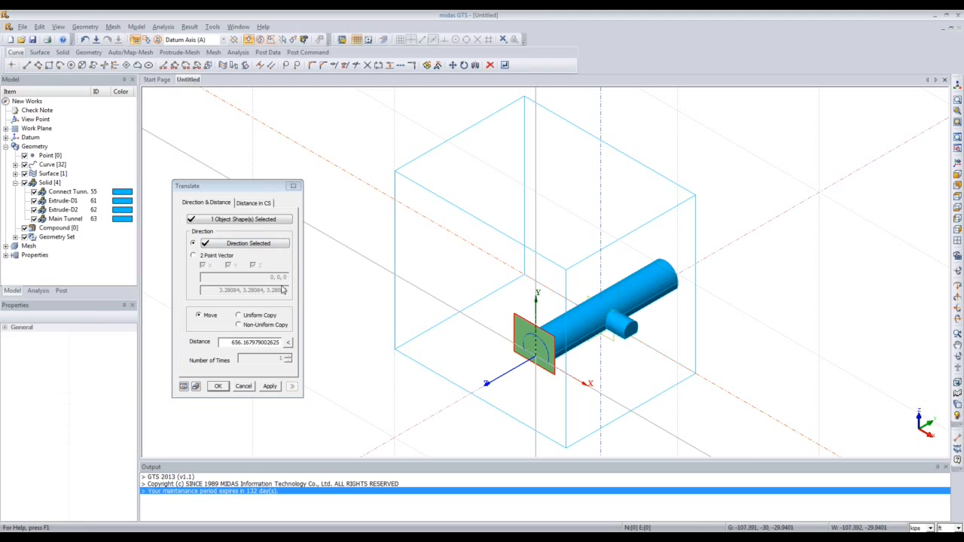
Copy the rectangular face along the tunnel as a uniform copy with distance 2 and 29 repetitions, previewing it first.
{"action": "left_click", "coordinate": [238, 317]}
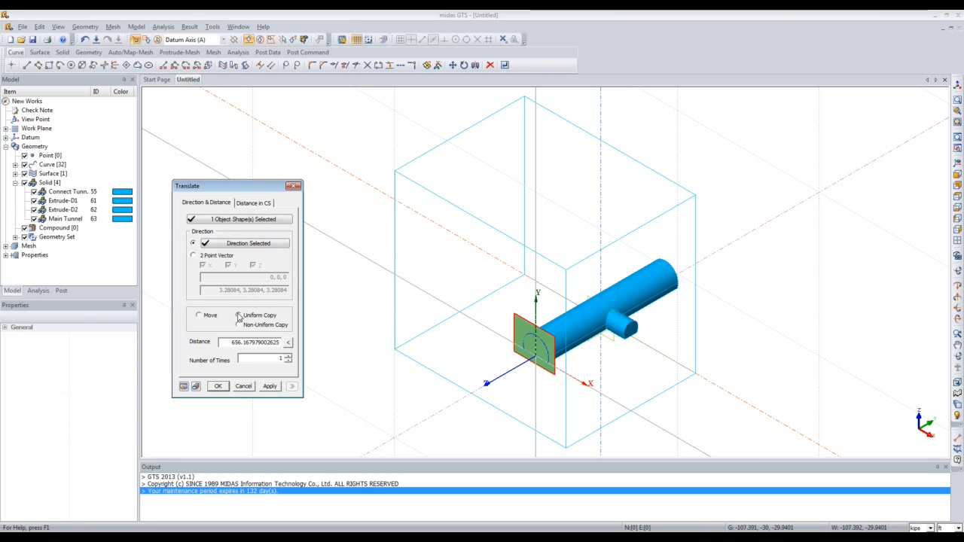
{"action": "left_click", "coordinate": [199, 317]}
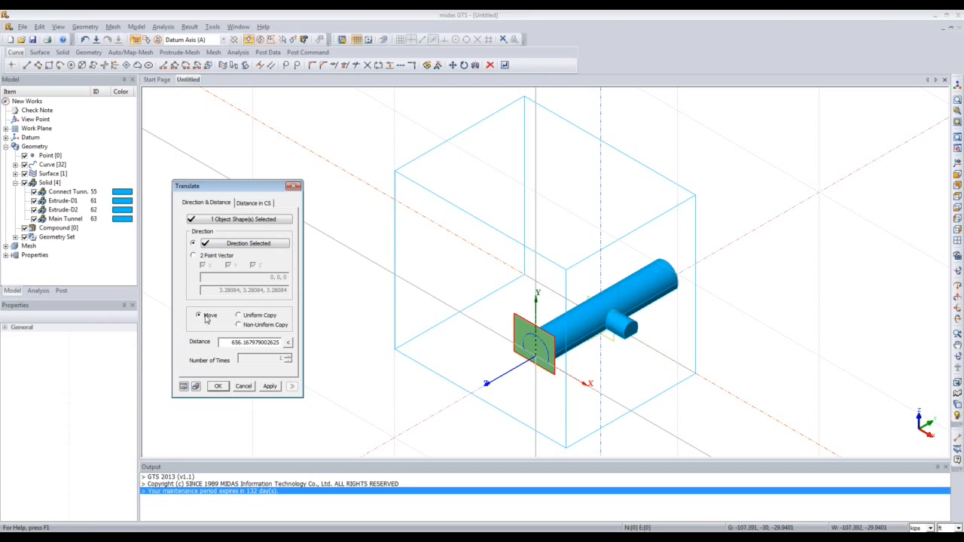
{"action": "left_click", "coordinate": [238, 317]}
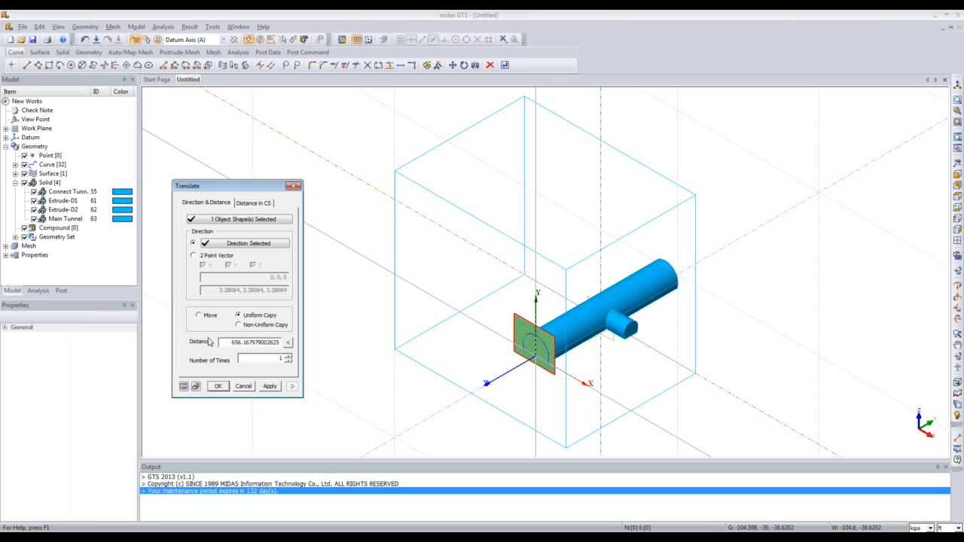
{"action": "left_click_drag", "start_coordinate": [232, 343], "coordinate": [287, 347]}
{"action": "type", "text": "4"}
{"action": "key", "text": "BackSpace"}
{"action": "type", "text": "2"}
{"action": "key", "text": "Tab"}
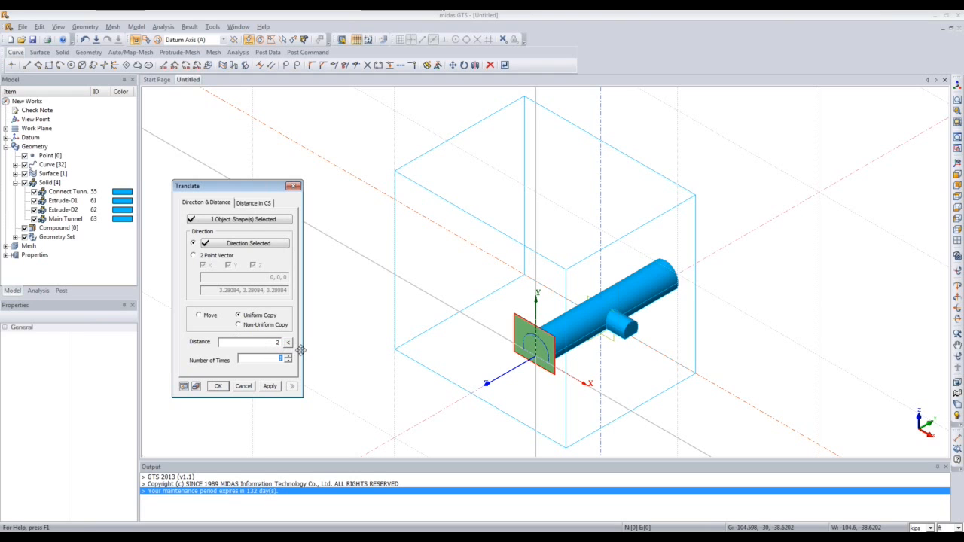
{"action": "type", "text": "29"}
{"action": "left_click", "coordinate": [195, 387]}
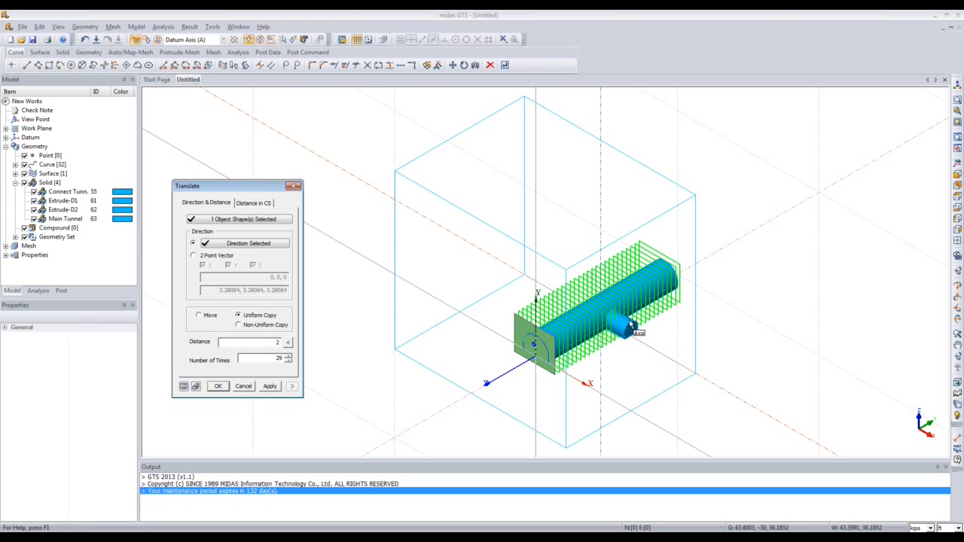
{"action": "middle_click_drag", "start_coordinate": [637, 328], "coordinate": [511, 360]}
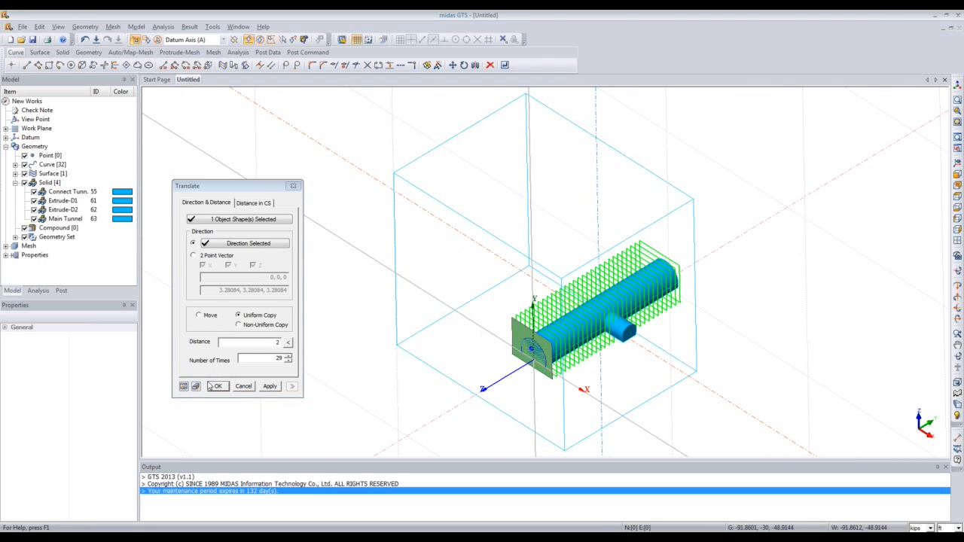
{"action": "left_click", "coordinate": [218, 386]}
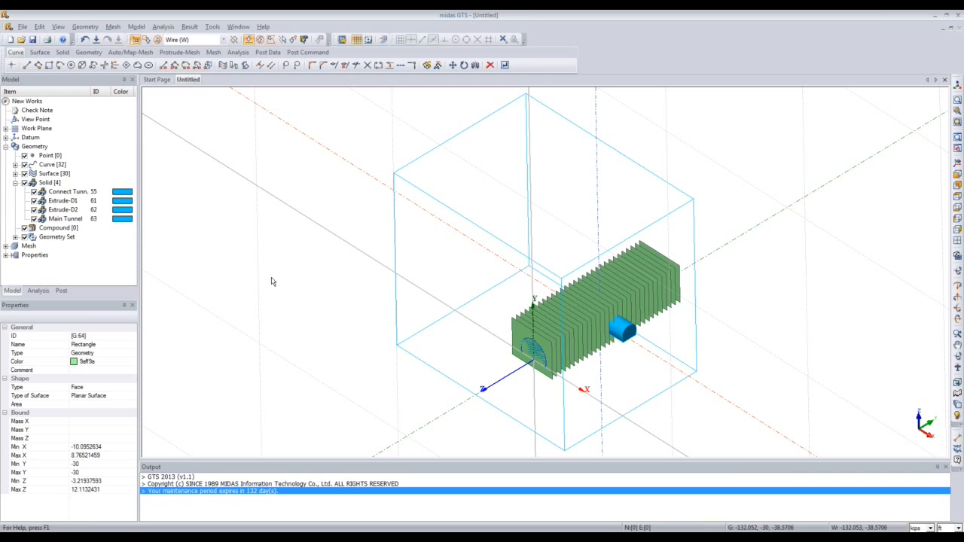
Start Divide Solid by Surface and choose Main Tunnel as the solid to divide.
{"action": "middle_click_drag", "start_coordinate": [422, 314], "coordinate": [386, 331]}
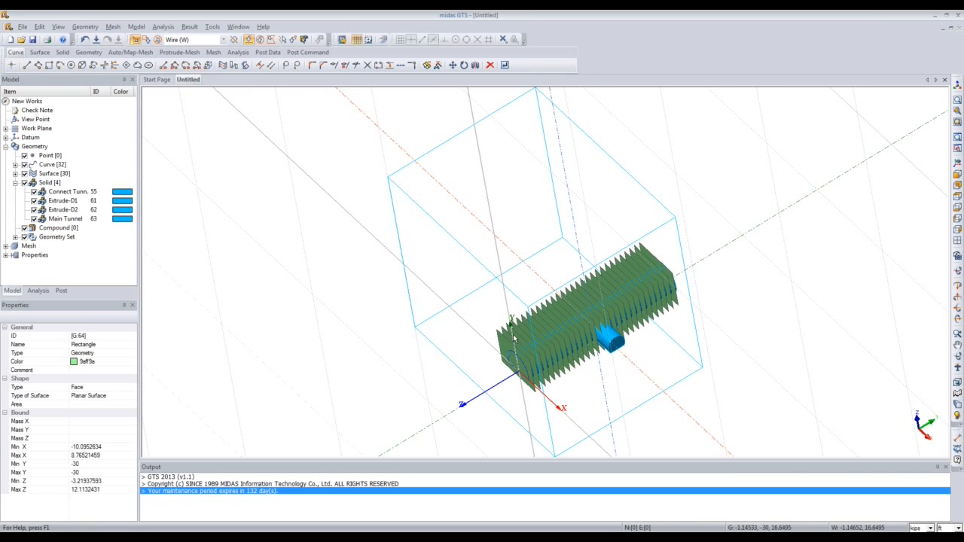
{"action": "middle_click_drag", "start_coordinate": [571, 314], "coordinate": [550, 353]}
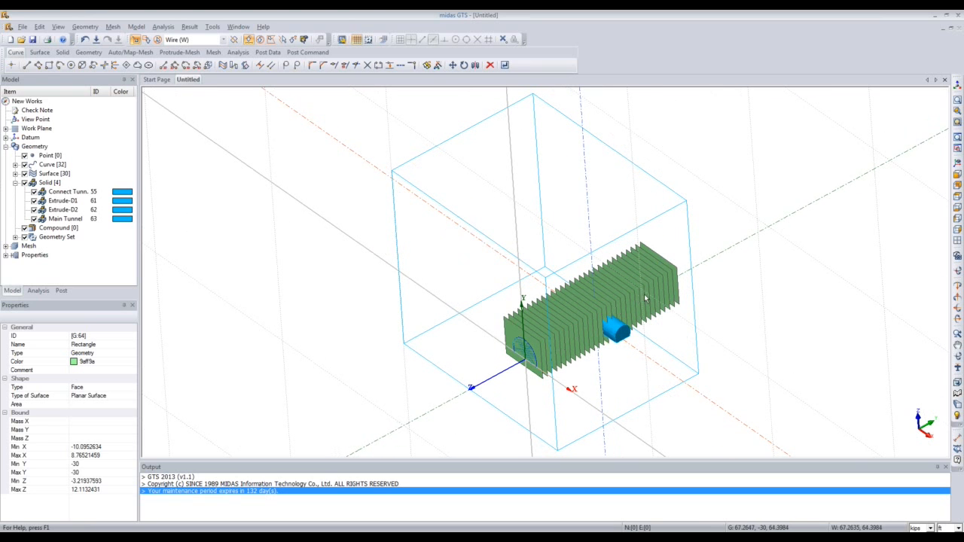
{"action": "middle_click_drag", "start_coordinate": [605, 351], "coordinate": [595, 307]}
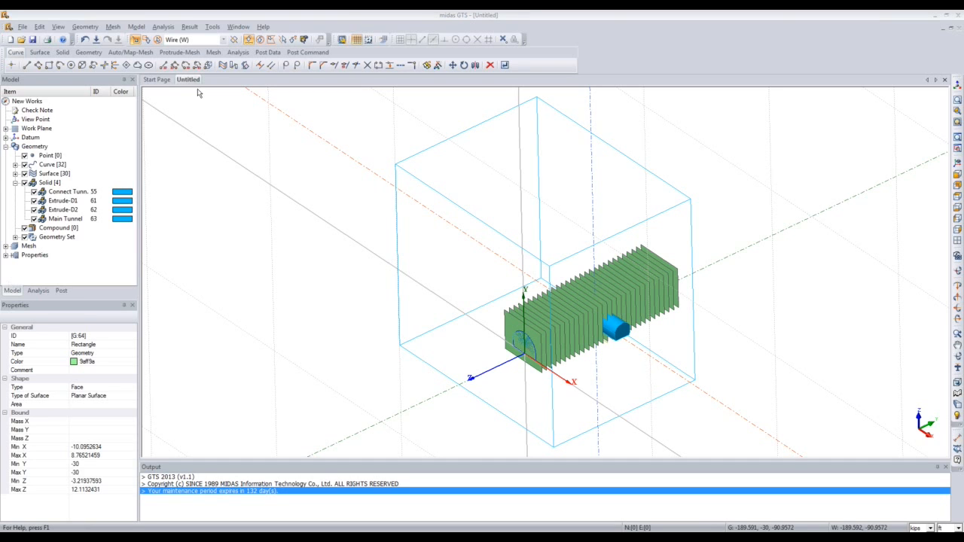
{"action": "left_click", "coordinate": [84, 26]}
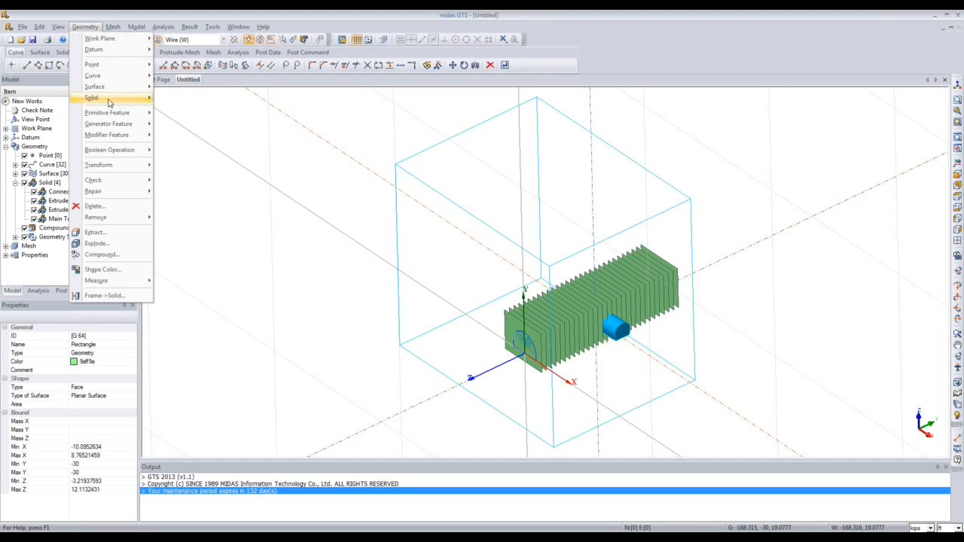
{"action": "mouse_move", "coordinate": [109, 102]}
{"action": "left_click", "coordinate": [184, 109]}
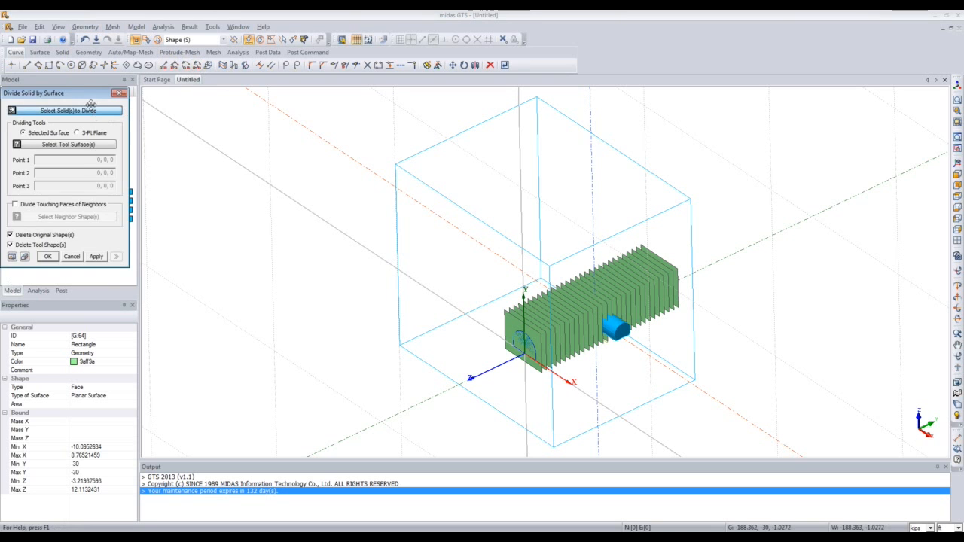
{"action": "left_click_drag", "start_coordinate": [90, 100], "coordinate": [247, 148]}
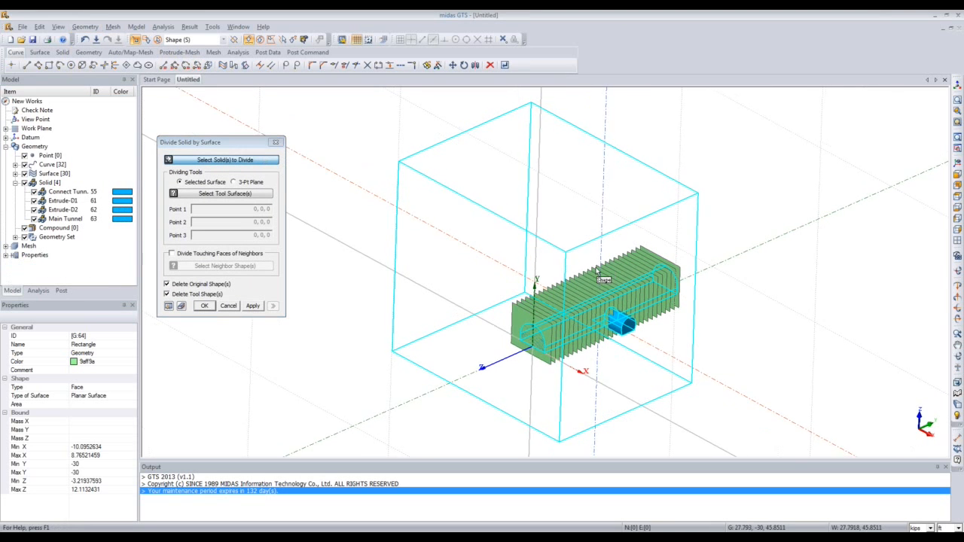
{"action": "middle_click_drag", "start_coordinate": [596, 267], "coordinate": [586, 274]}
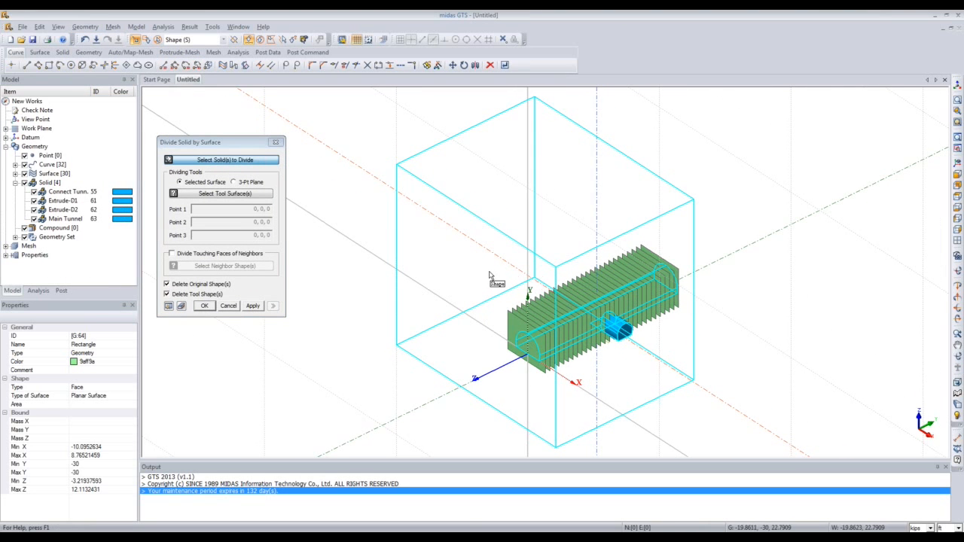
{"action": "left_click", "coordinate": [609, 322]}
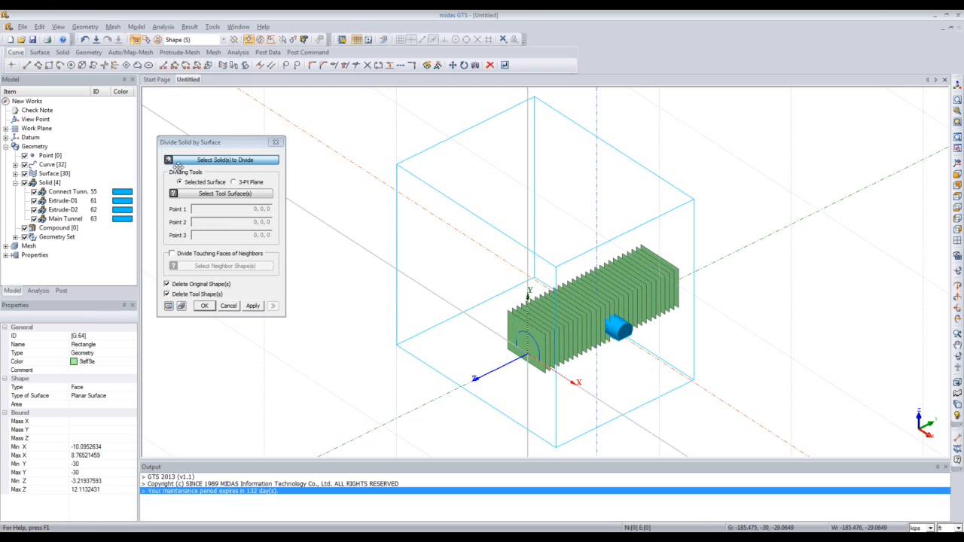
{"action": "left_click", "coordinate": [75, 221]}
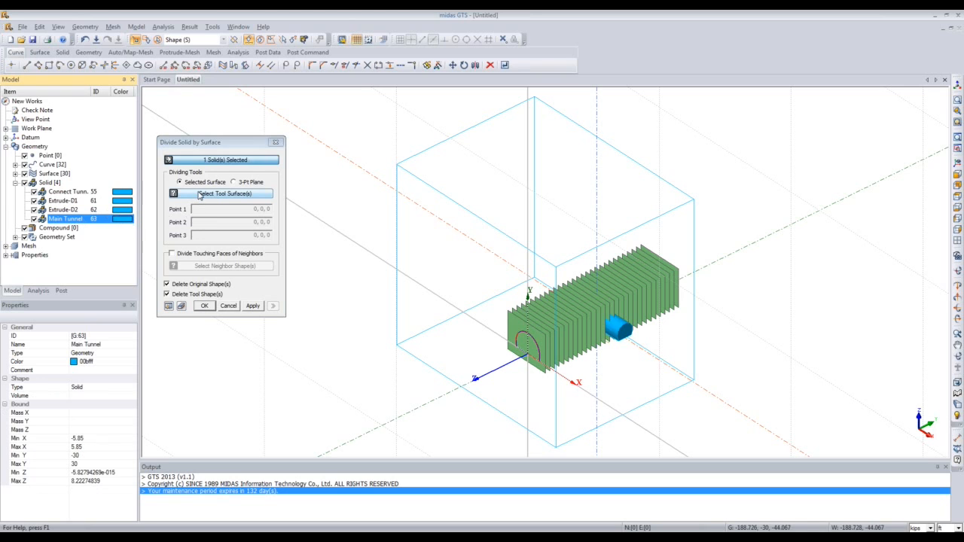
{"action": "left_click", "coordinate": [15, 182]}
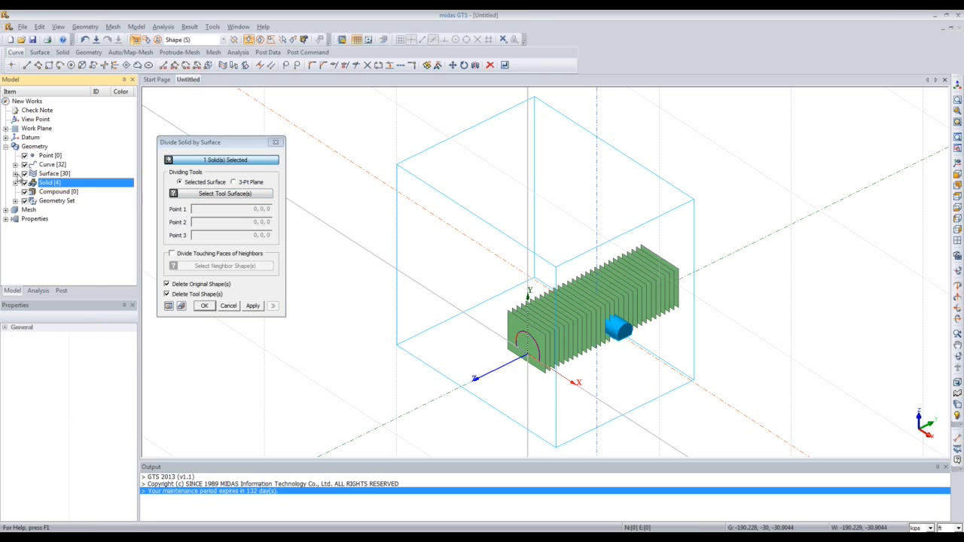
{"action": "left_click", "coordinate": [15, 174]}
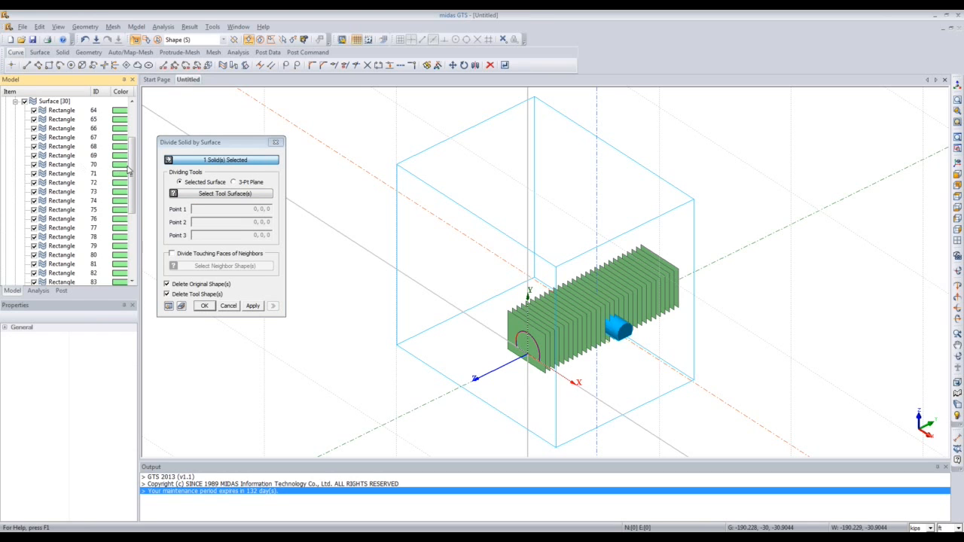
{"action": "mouse_move", "coordinate": [131, 166]}
{"action": "left_mouse_down"}
{"action": "mouse_move", "coordinate": [132, 221]}
{"action": "mouse_move", "coordinate": [130, 155]}
{"action": "left_mouse_up"}
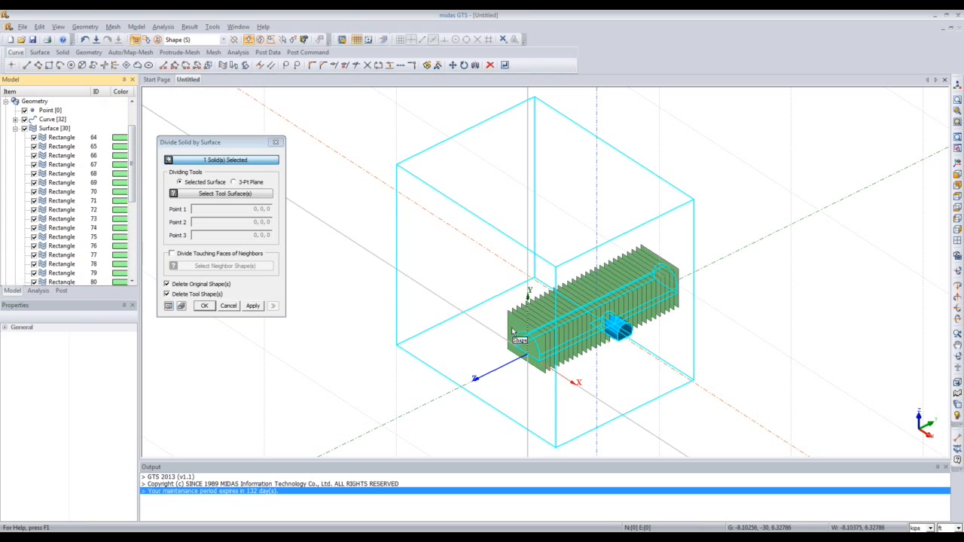
{"action": "left_click", "coordinate": [76, 166]}
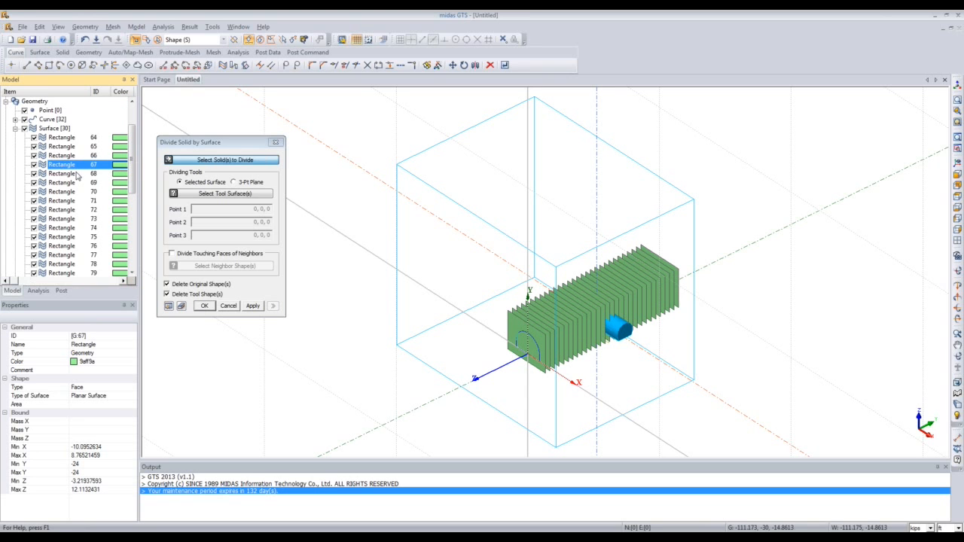
{"action": "key", "text": "ctrl+a"}
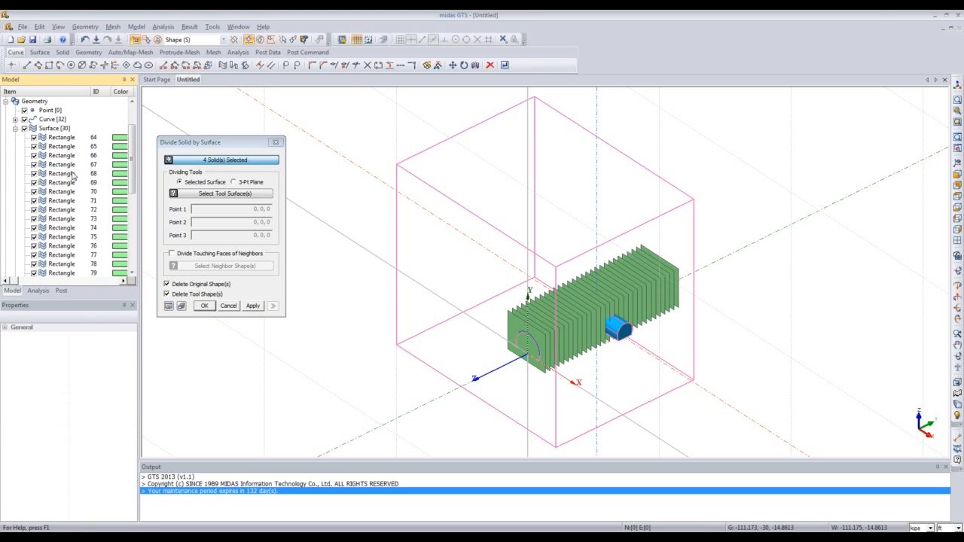
{"action": "left_click", "coordinate": [73, 175]}
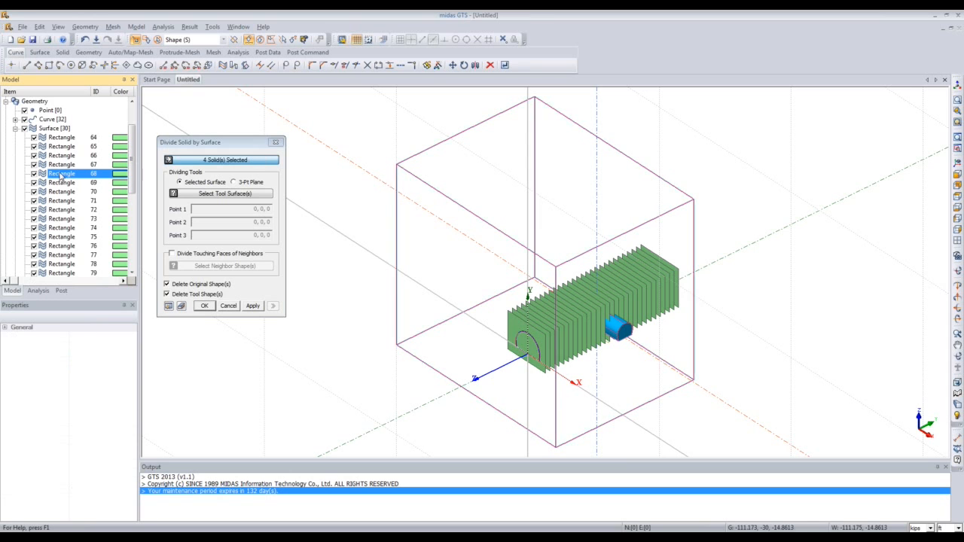
{"action": "key", "text": "ctrl+a"}
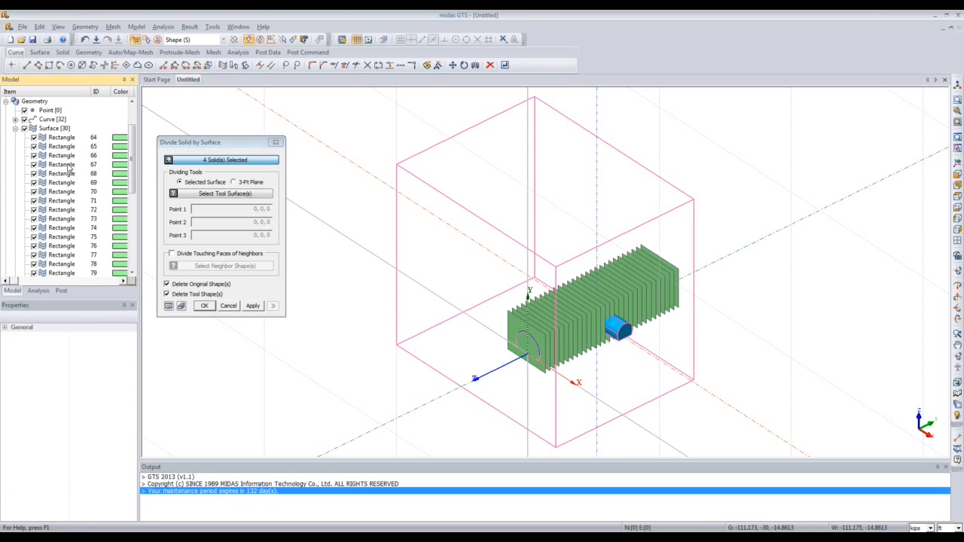
{"action": "left_click", "coordinate": [68, 146]}
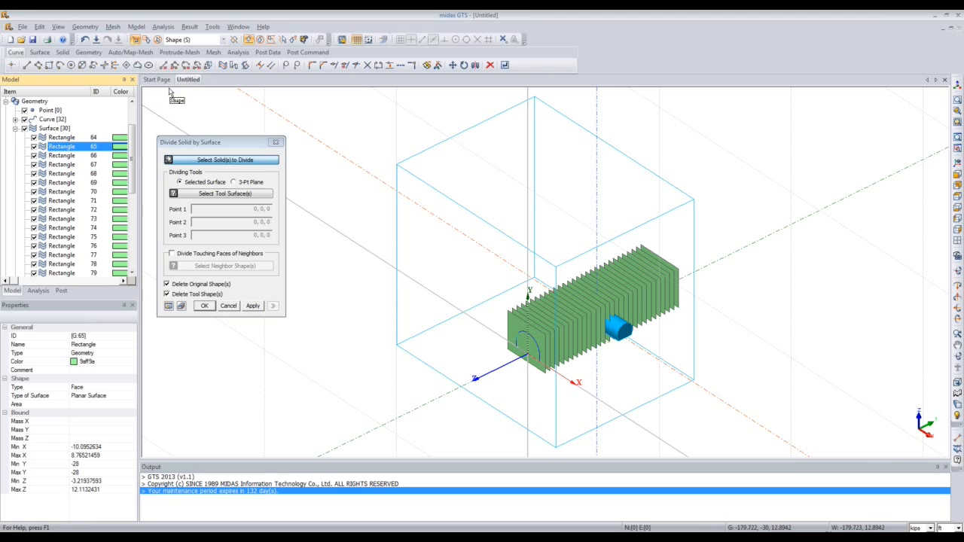
{"action": "left_click", "coordinate": [68, 155]}
{"action": "left_click", "coordinate": [68, 174]}
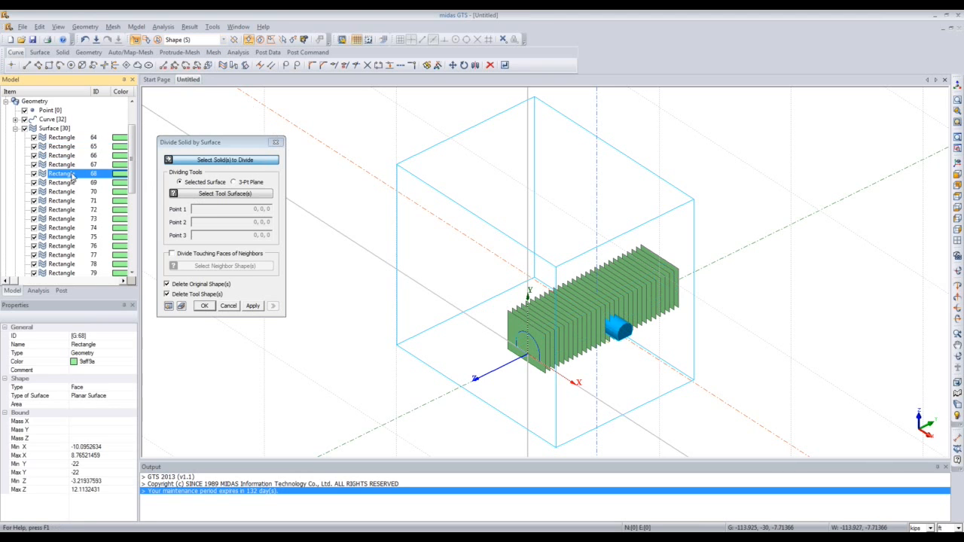
{"action": "left_click", "coordinate": [69, 183]}
{"action": "left_click", "coordinate": [67, 211]}
{"action": "left_click", "coordinate": [63, 236]}
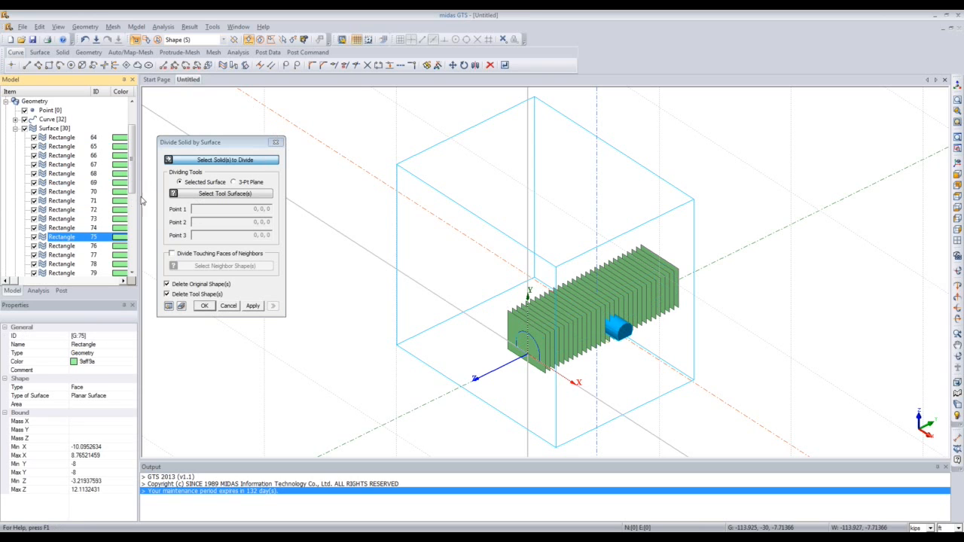
{"action": "left_click", "coordinate": [196, 162]}
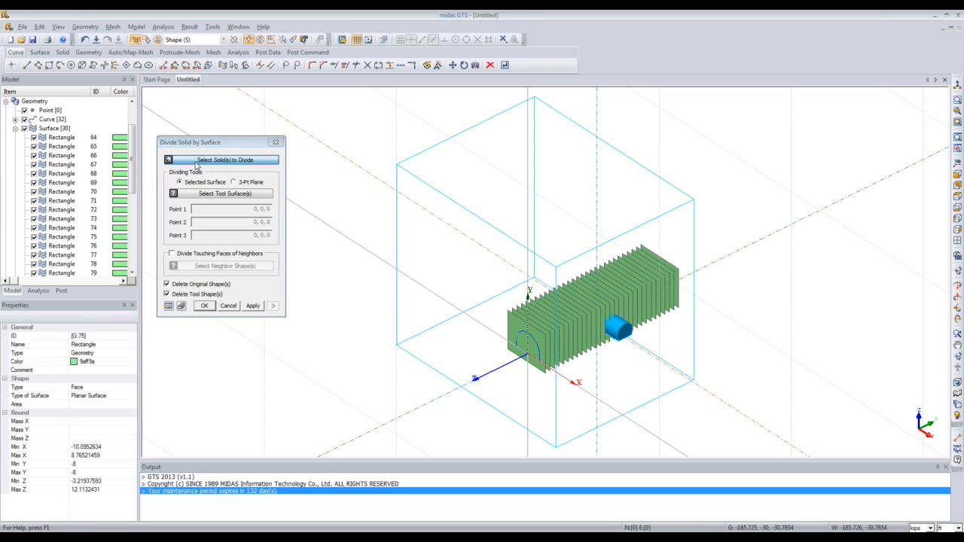
Choose Main Tunnel again as the solid to divide.
{"action": "left_click", "coordinate": [15, 128]}
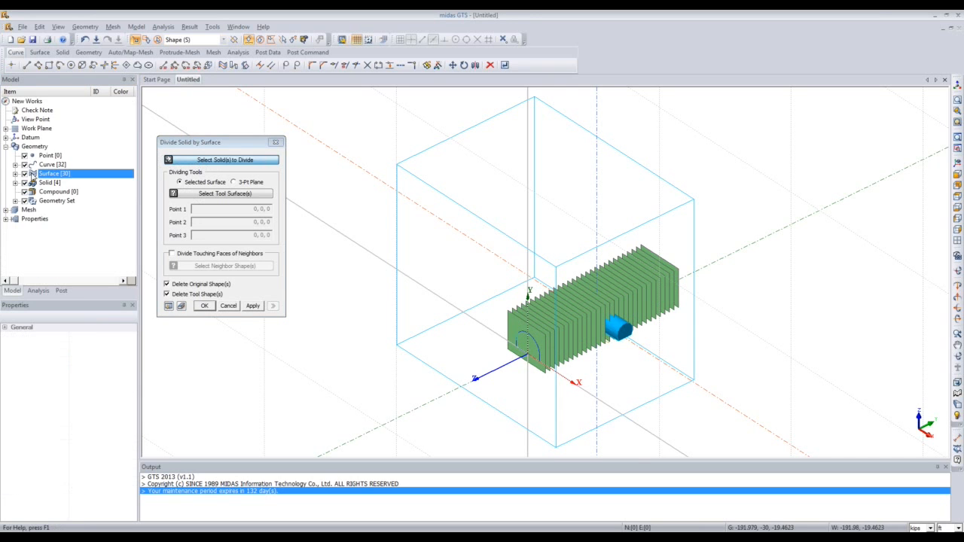
{"action": "left_click", "coordinate": [15, 183]}
{"action": "left_click", "coordinate": [65, 219]}
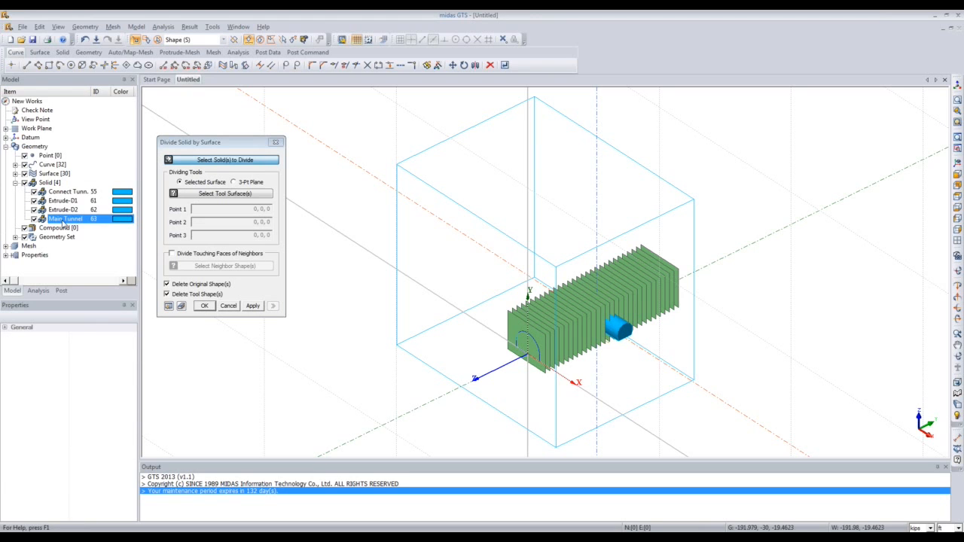
Choose all the rectangular surfaces except the first one (64) as the tool surfaces for dividing the main tunnel.
{"action": "left_click", "coordinate": [15, 182]}
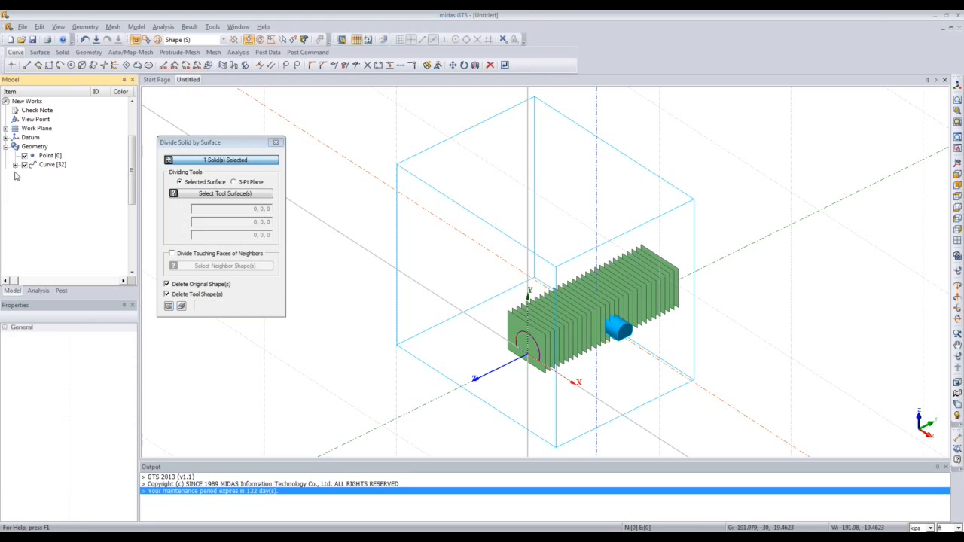
{"action": "left_click", "coordinate": [15, 173]}
{"action": "left_click", "coordinate": [212, 194]}
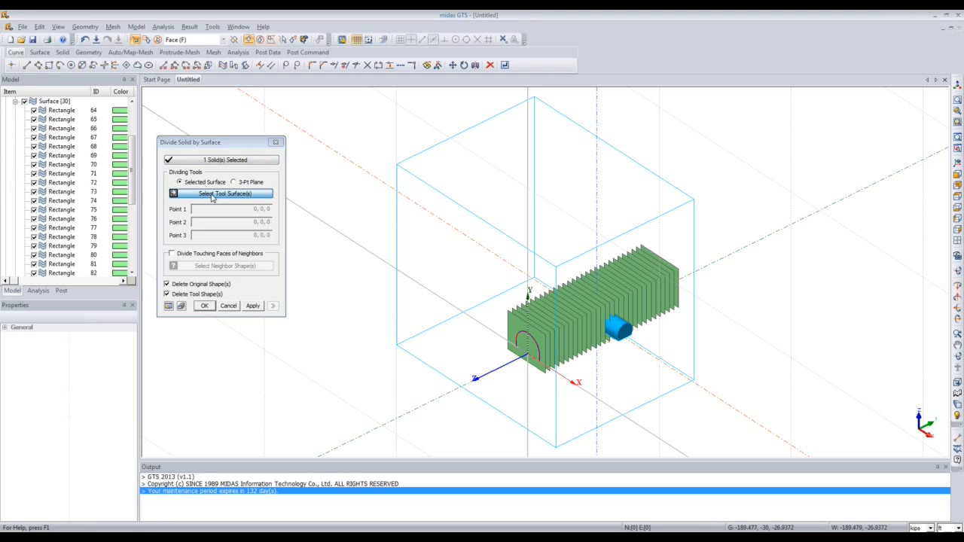
{"action": "left_click", "coordinate": [61, 193]}
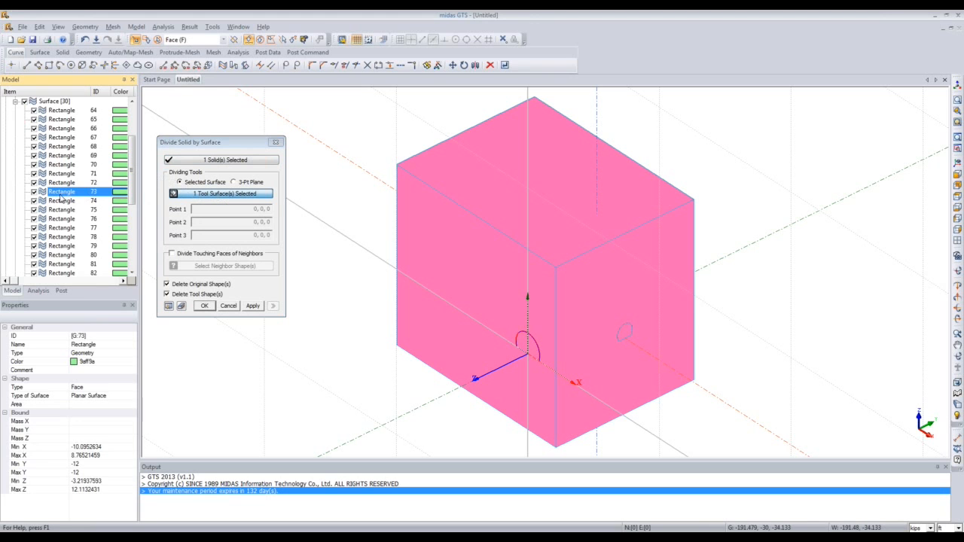
{"action": "key", "text": "ctrl+a"}
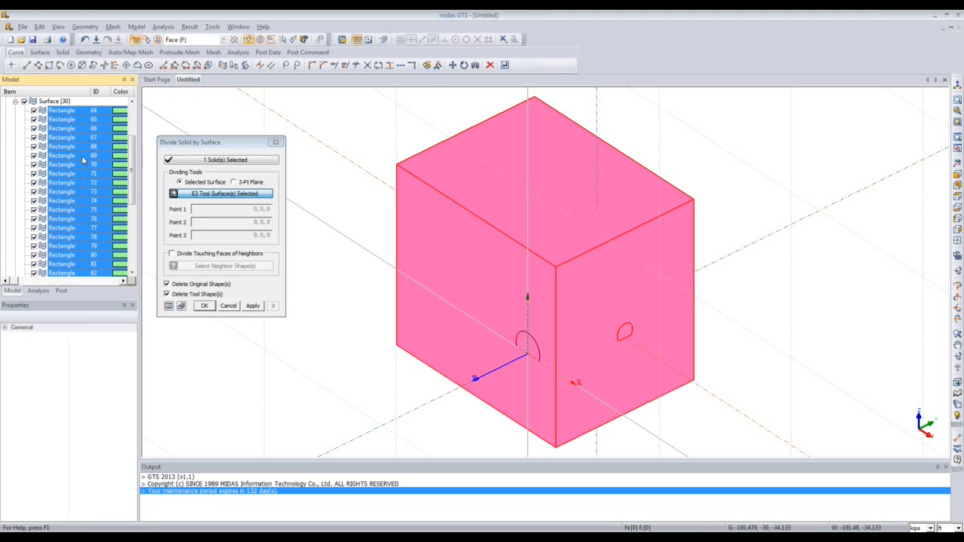
{"action": "left_click", "coordinate": [63, 111], "text": "ctrl"}
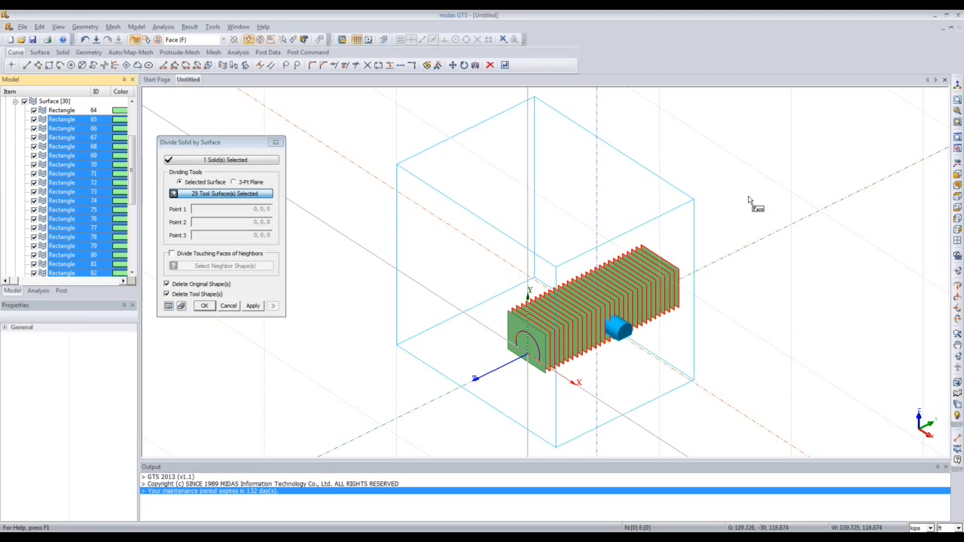
Enable Divide Touching Faces of Neighbors and try to divide the main tunnel without choosing any neighbor shapes.
{"action": "left_click", "coordinate": [174, 254]}
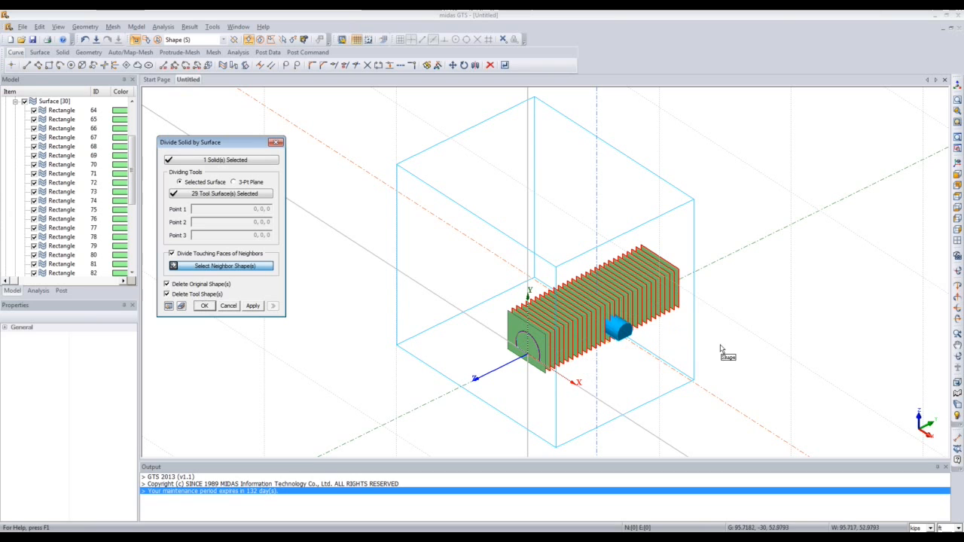
{"action": "left_click", "coordinate": [205, 307]}
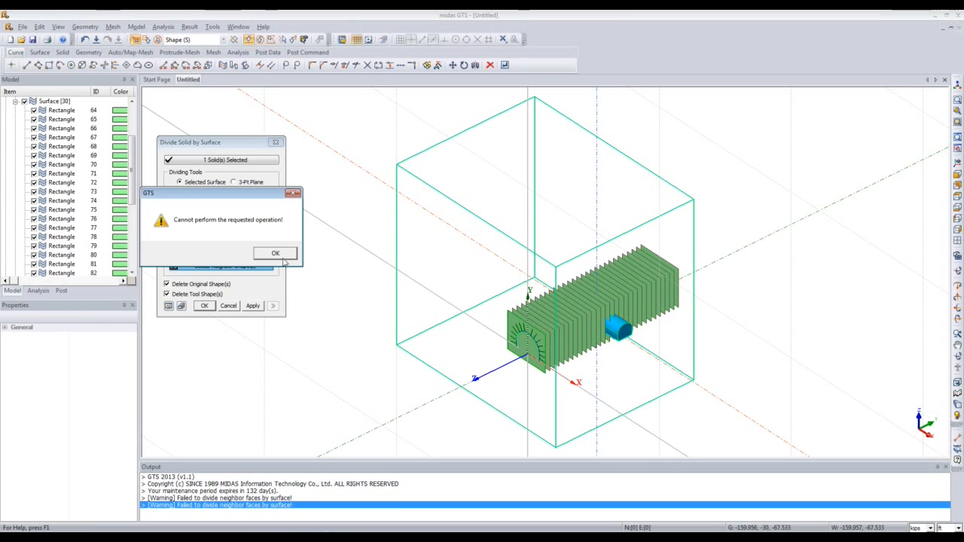
{"action": "left_click", "coordinate": [276, 254]}
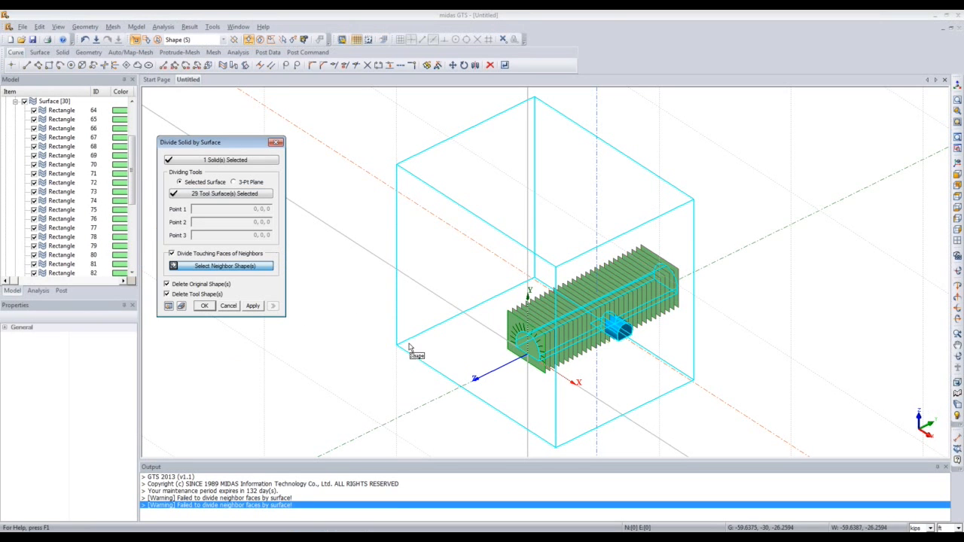
Choose Extrude-D1, Extrude-D2 and the connecting tunnel as neighbor shapes and divide the main tunnel with the tool surfaces.
{"action": "mouse_move", "coordinate": [409, 346]}
{"action": "middle_mouse_down"}
{"action": "mouse_move", "coordinate": [392, 362]}
{"action": "mouse_move", "coordinate": [297, 387]}
{"action": "mouse_move", "coordinate": [355, 372]}
{"action": "mouse_move", "coordinate": [387, 335]}
{"action": "mouse_move", "coordinate": [407, 336]}
{"action": "mouse_move", "coordinate": [390, 344]}
{"action": "middle_mouse_up"}
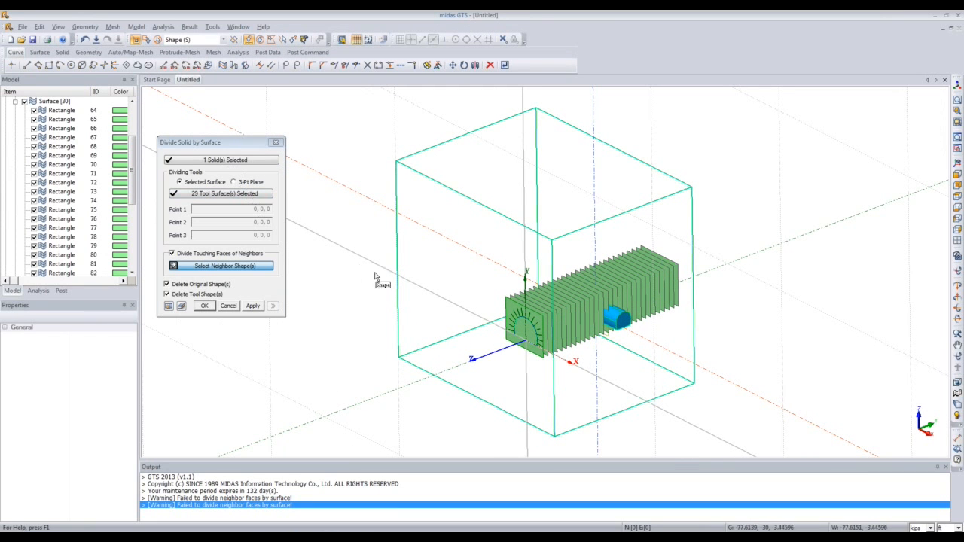
{"action": "middle_click_drag", "start_coordinate": [357, 304], "coordinate": [384, 301]}
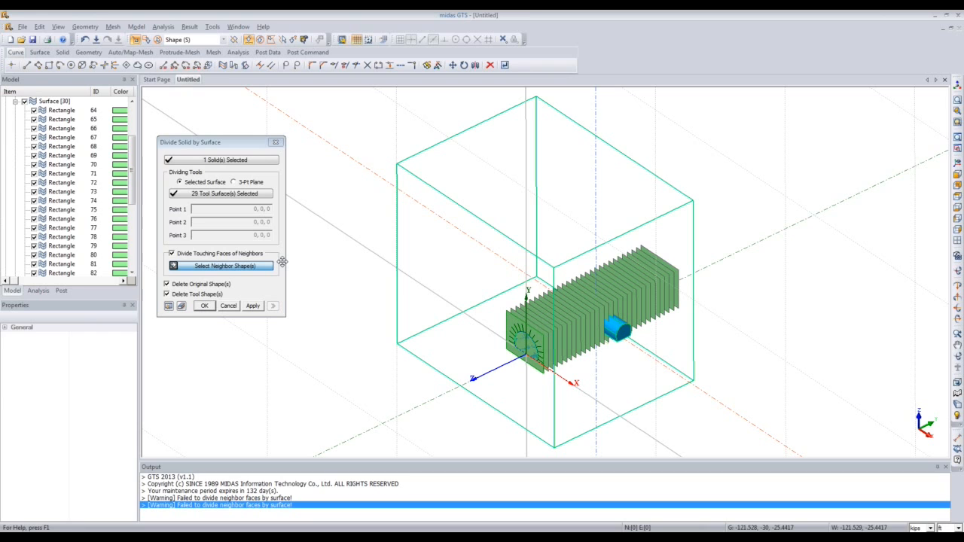
{"action": "left_click", "coordinate": [232, 267]}
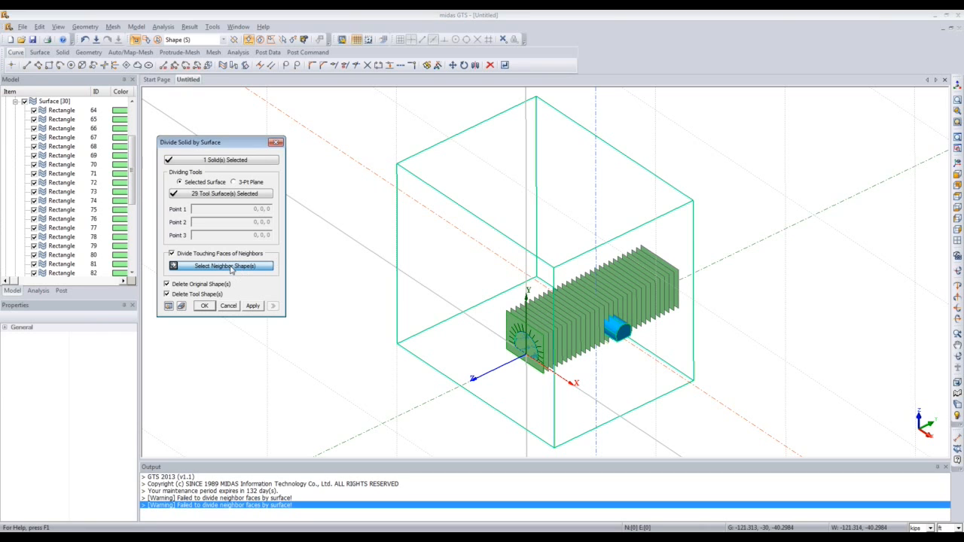
{"action": "left_click", "coordinate": [15, 100]}
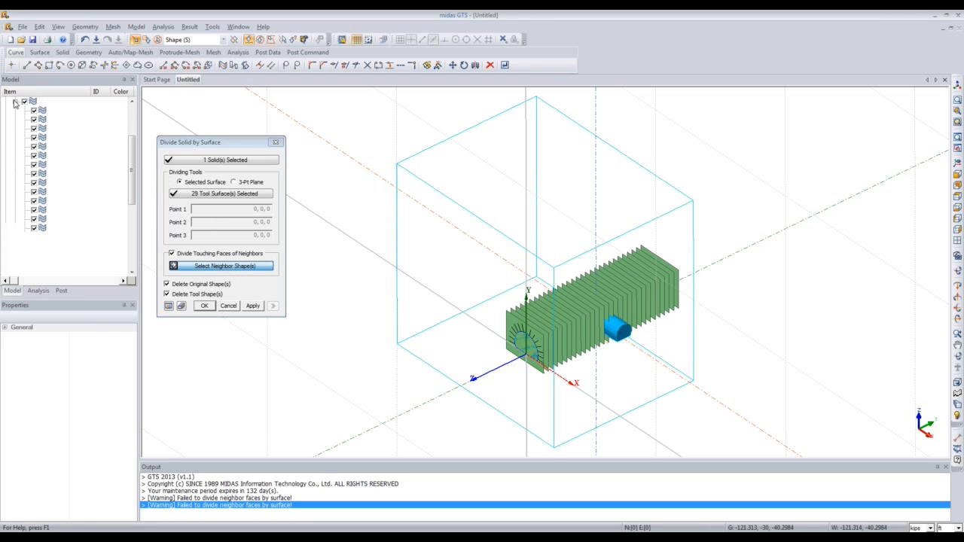
{"action": "left_click", "coordinate": [15, 183]}
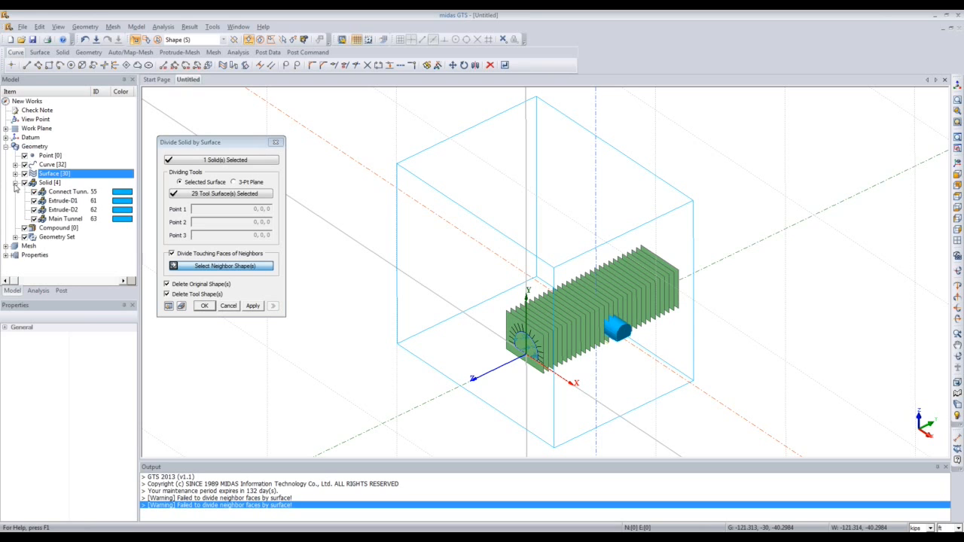
{"action": "left_click", "coordinate": [66, 201]}
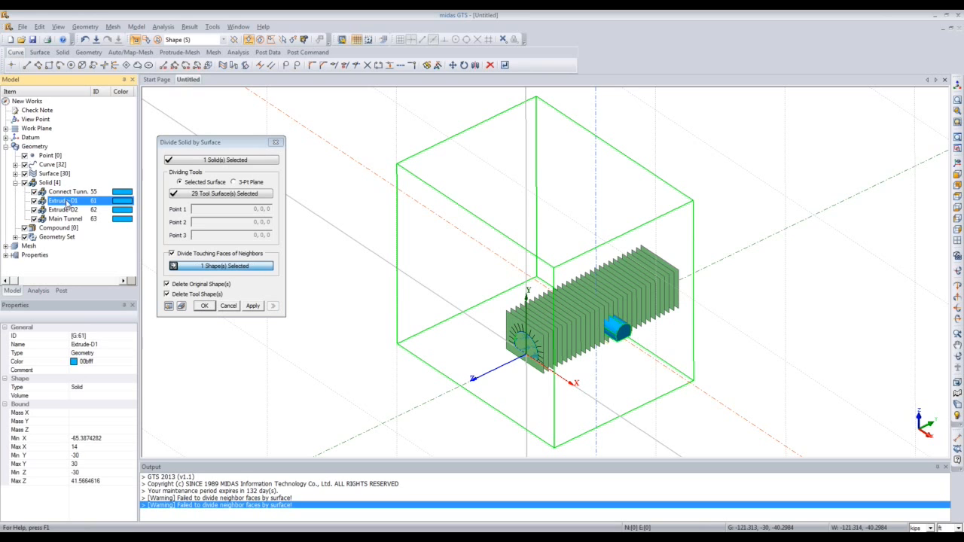
{"action": "left_click", "coordinate": [75, 210], "text": "ctrl"}
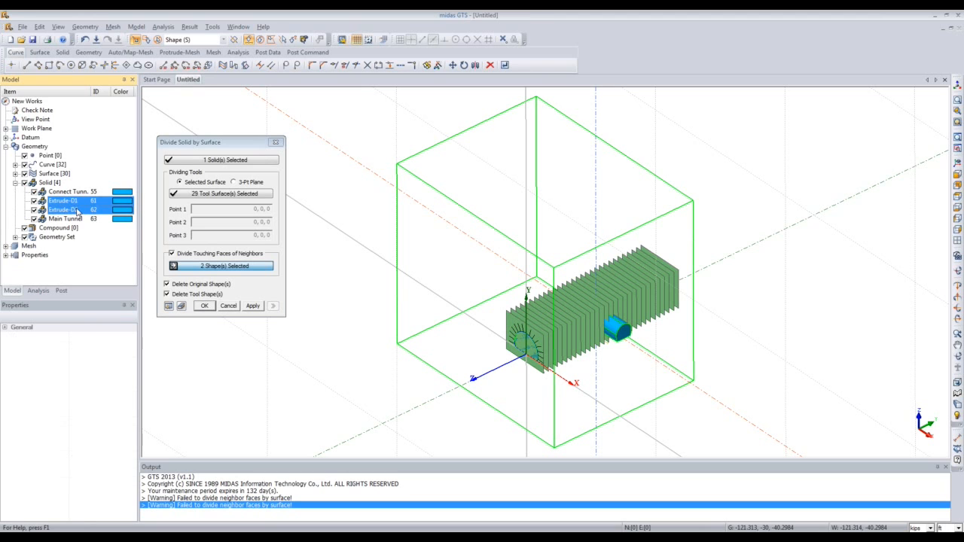
{"action": "left_click", "coordinate": [81, 194], "text": "ctrl"}
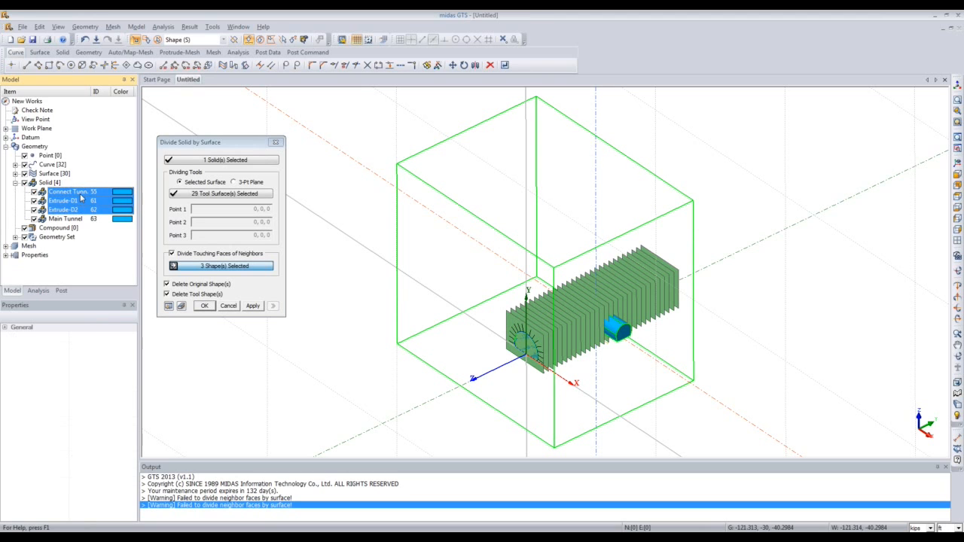
{"action": "left_click", "coordinate": [205, 306]}
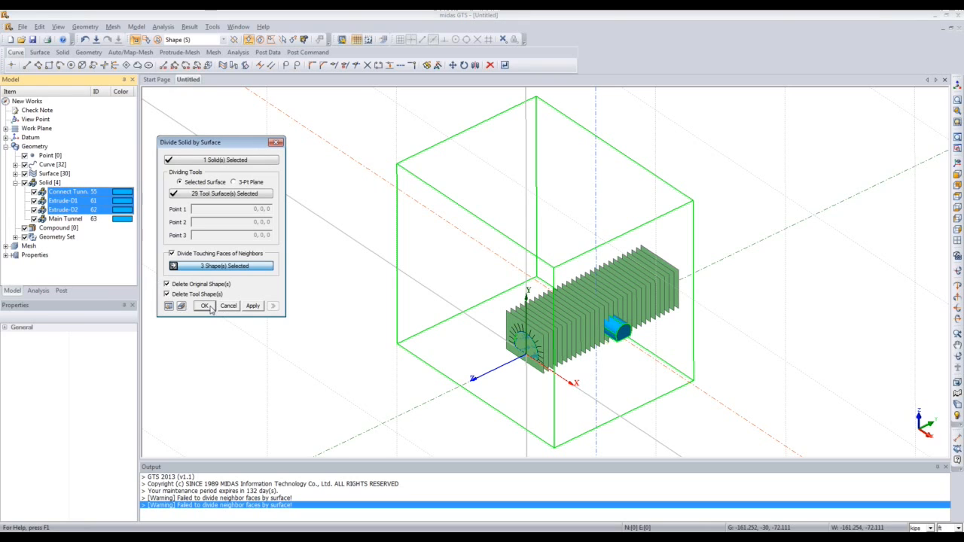
{"action": "left_click", "coordinate": [209, 306]}
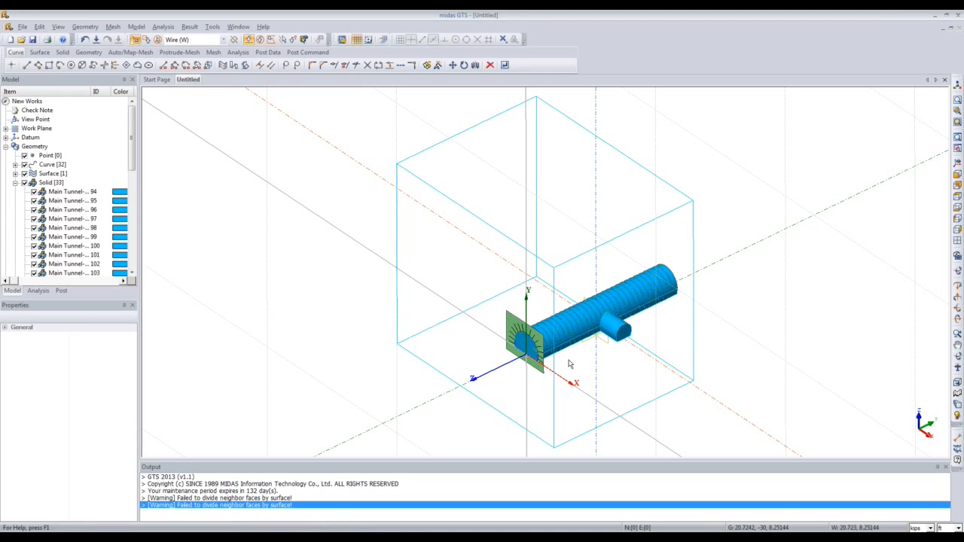
Hide the rock bolt lines around the tunnel profile through the geometry sets.
{"action": "scroll", "coordinate": [553, 331], "scroll_direction": "up", "scroll_amount": 3}
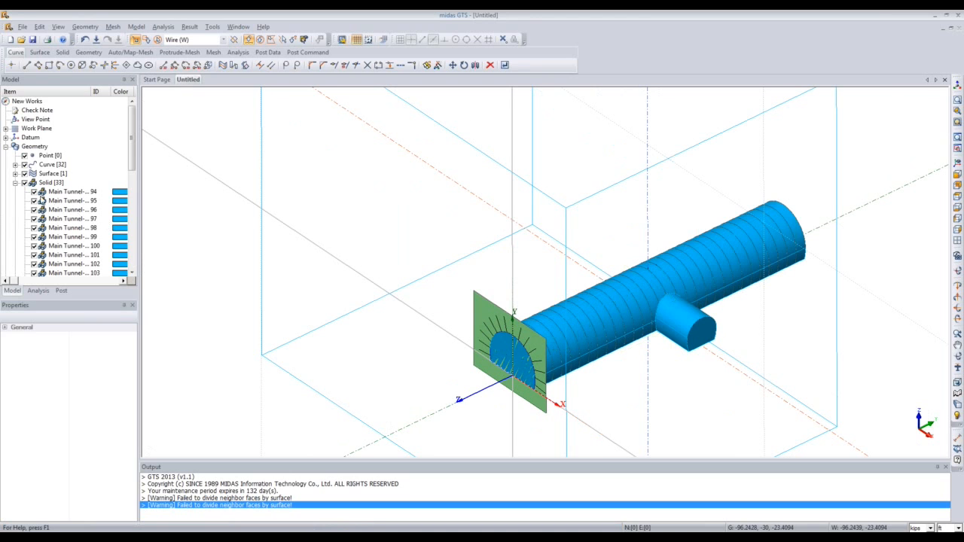
{"action": "left_click", "coordinate": [15, 183]}
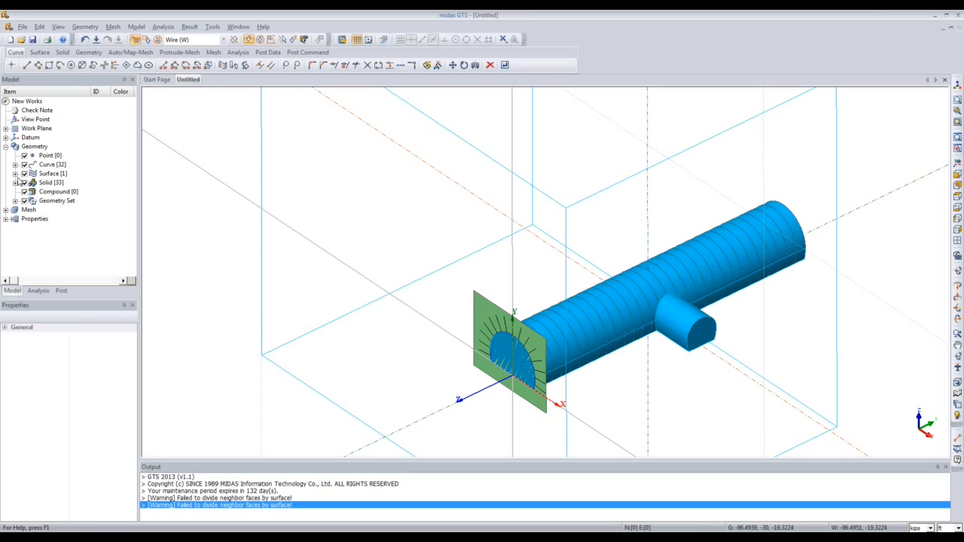
{"action": "left_click", "coordinate": [15, 201]}
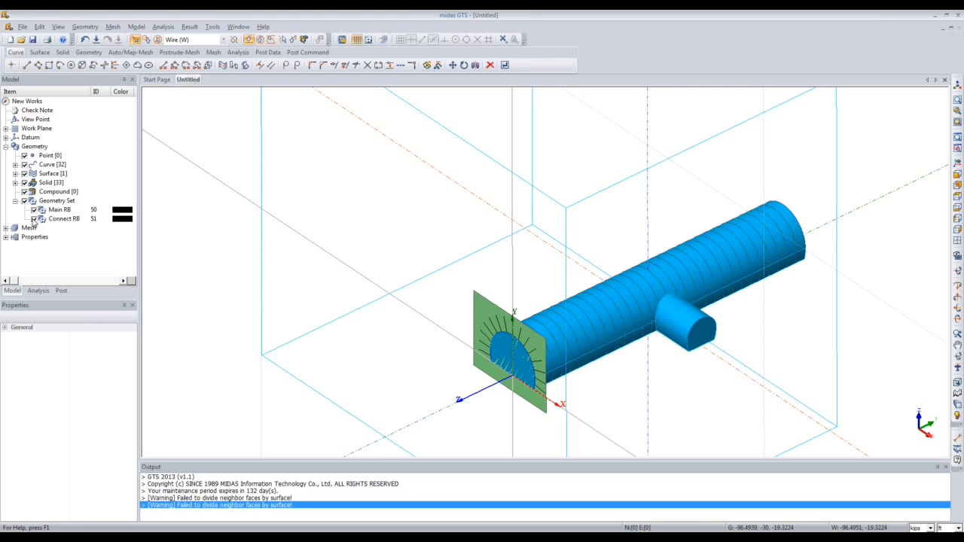
{"action": "left_click", "coordinate": [33, 218]}
{"action": "left_click", "coordinate": [15, 201]}
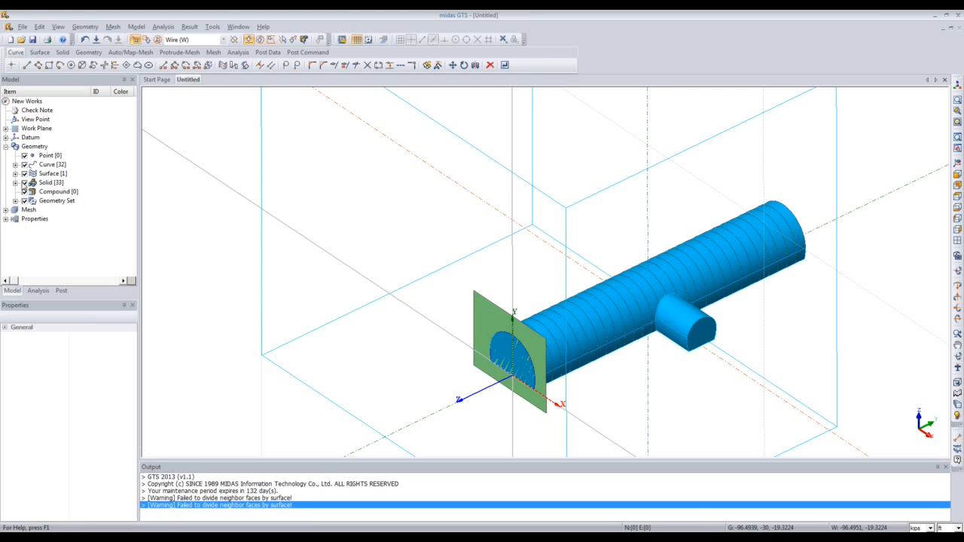
Delete the remaining rectangular surface (64) at the front end of the main tunnel, using the Shape selection filter.
{"action": "left_click", "coordinate": [222, 40]}
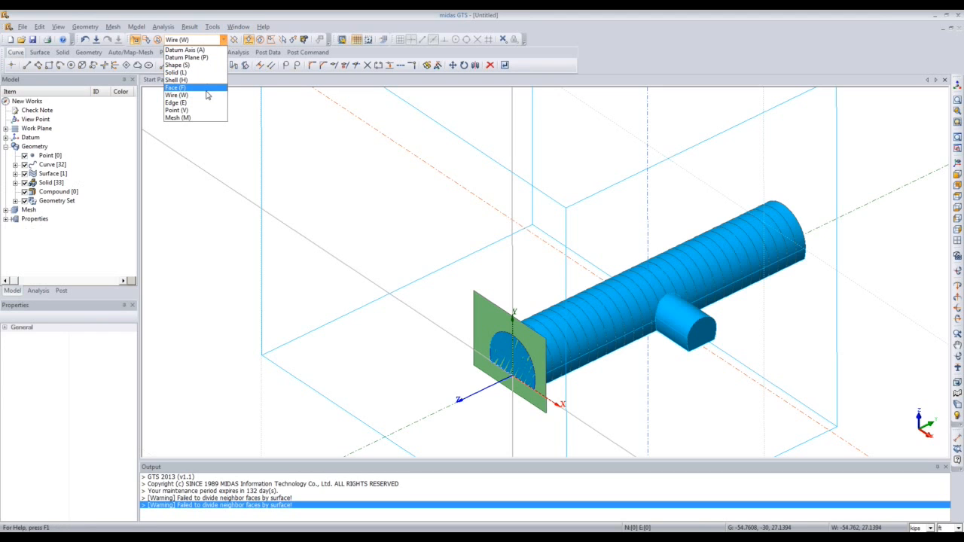
{"action": "left_click", "coordinate": [181, 65]}
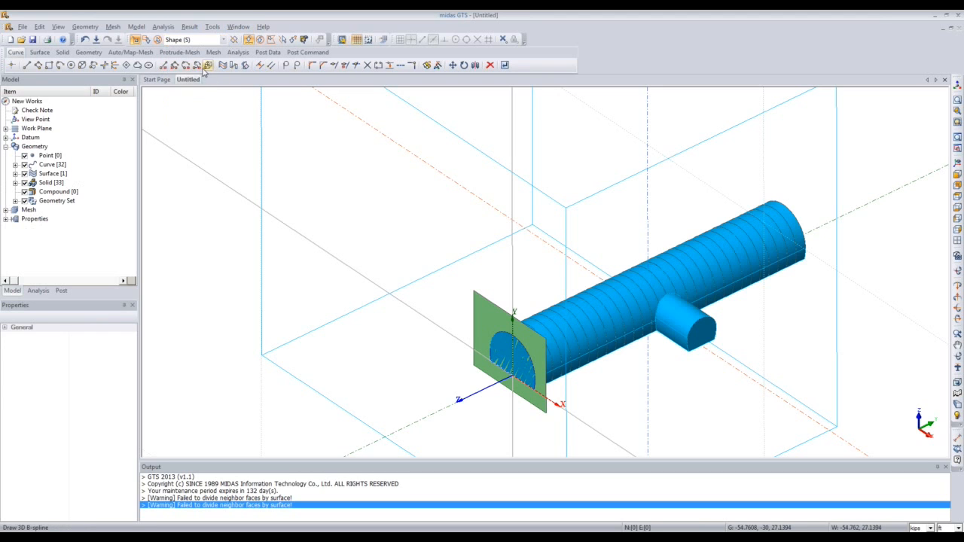
{"action": "left_click", "coordinate": [483, 310]}
{"action": "key", "text": "Delete"}
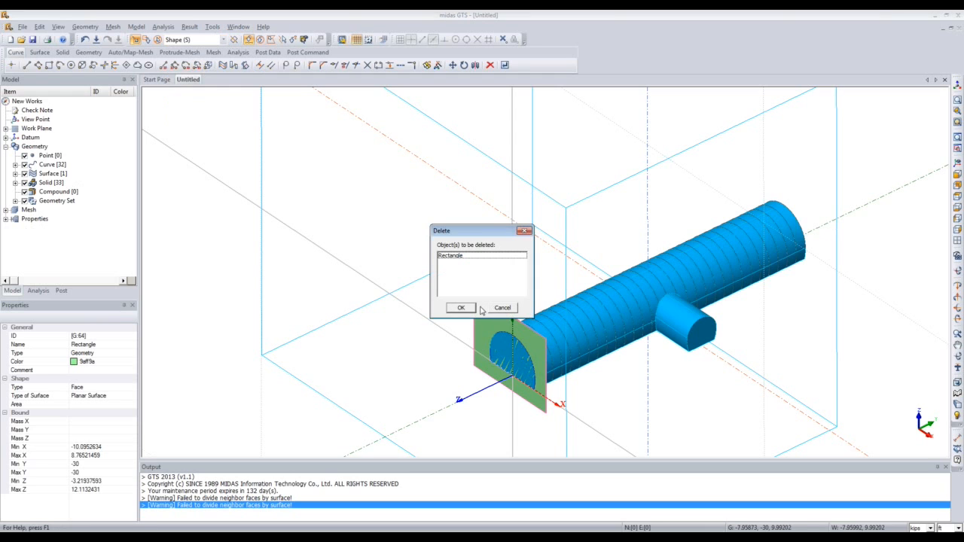
{"action": "left_click", "coordinate": [461, 309]}
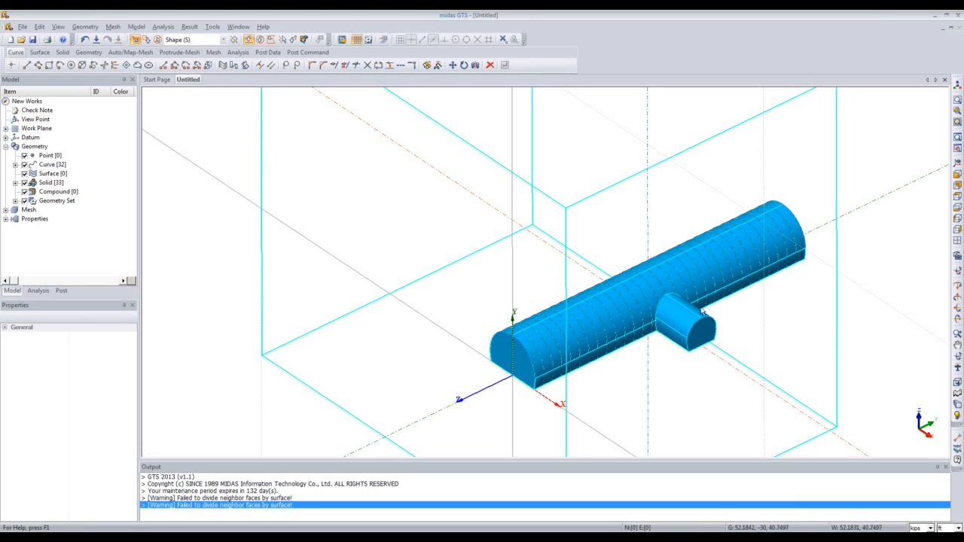
{"action": "scroll", "coordinate": [754, 309], "scroll_direction": "down", "scroll_amount": 2}
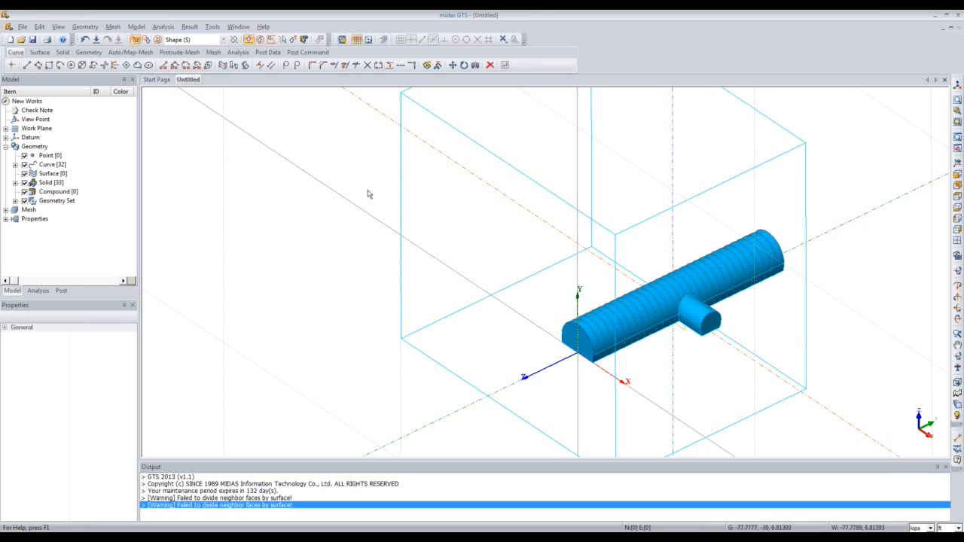
{"action": "left_click", "coordinate": [85, 26]}
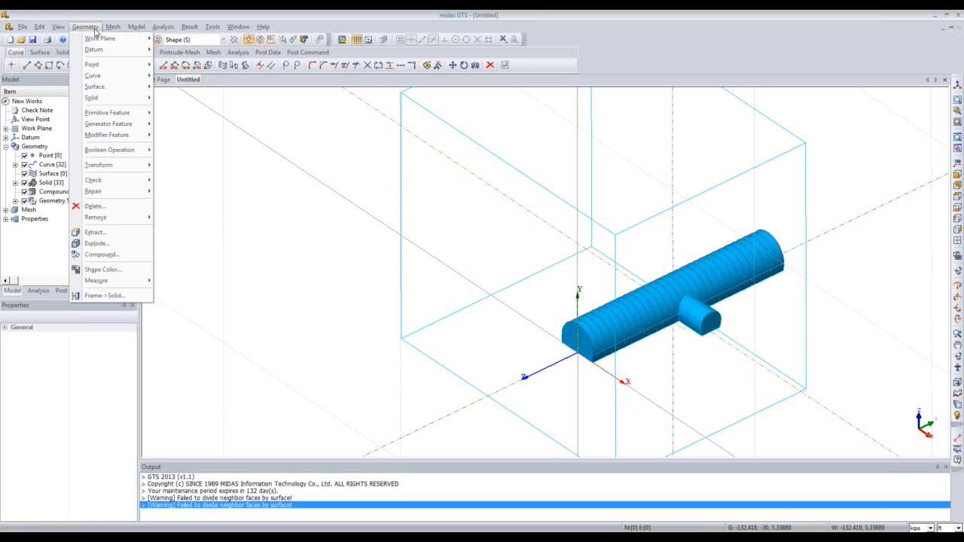
{"action": "mouse_move", "coordinate": [100, 38]}
{"action": "left_click", "coordinate": [175, 38]}
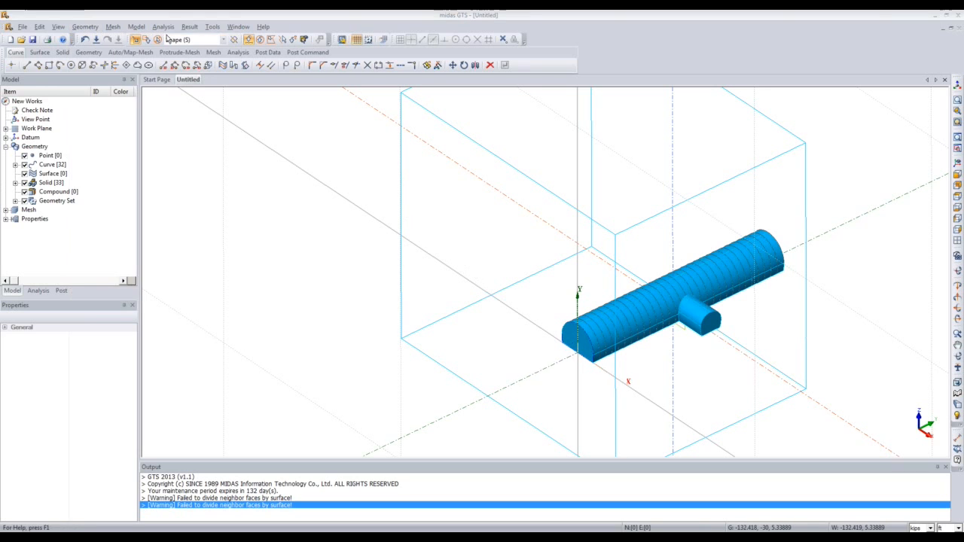
{"action": "left_click_drag", "start_coordinate": [85, 94], "coordinate": [363, 137]}
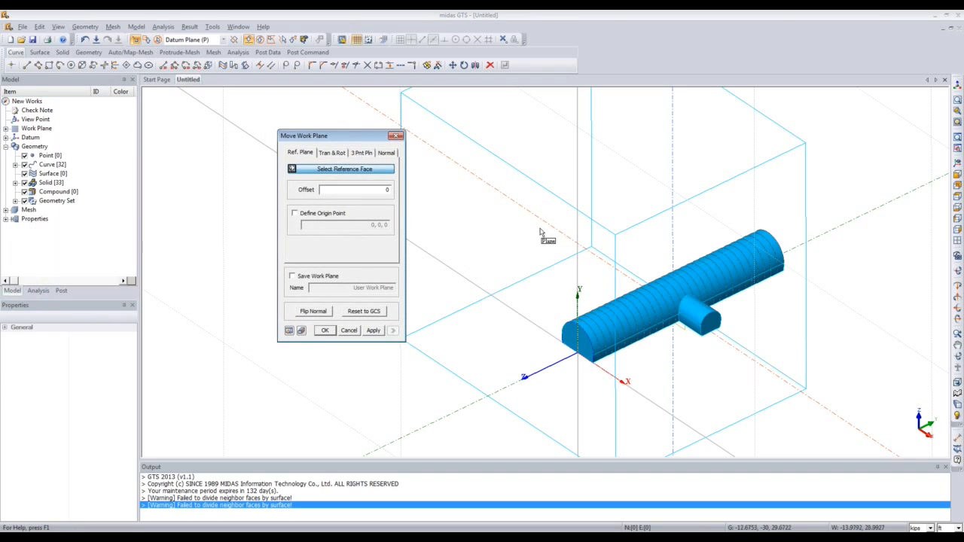
{"action": "left_click", "coordinate": [363, 153]}
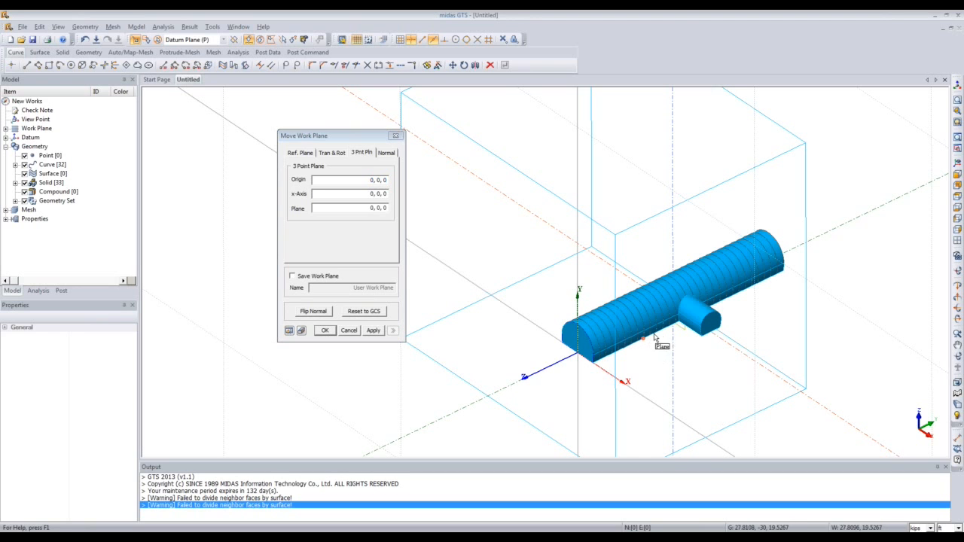
{"action": "left_click", "coordinate": [348, 330]}
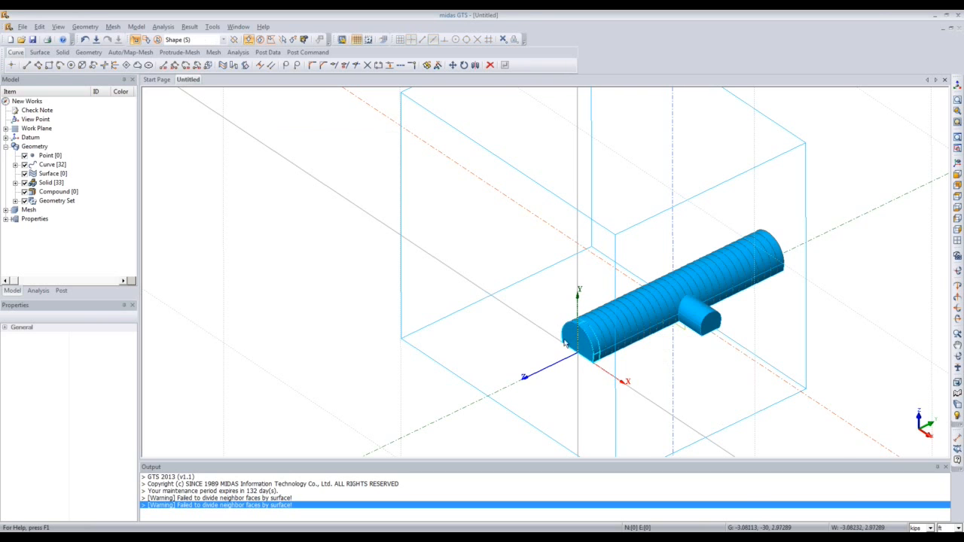
Move the work plane onto the ground box's side face by three points: origin 14, -30, -30; x-axis 14, 30, -30; plane 14, 30, 41.5665.
{"action": "scroll", "coordinate": [565, 343], "scroll_direction": "down", "scroll_amount": 2}
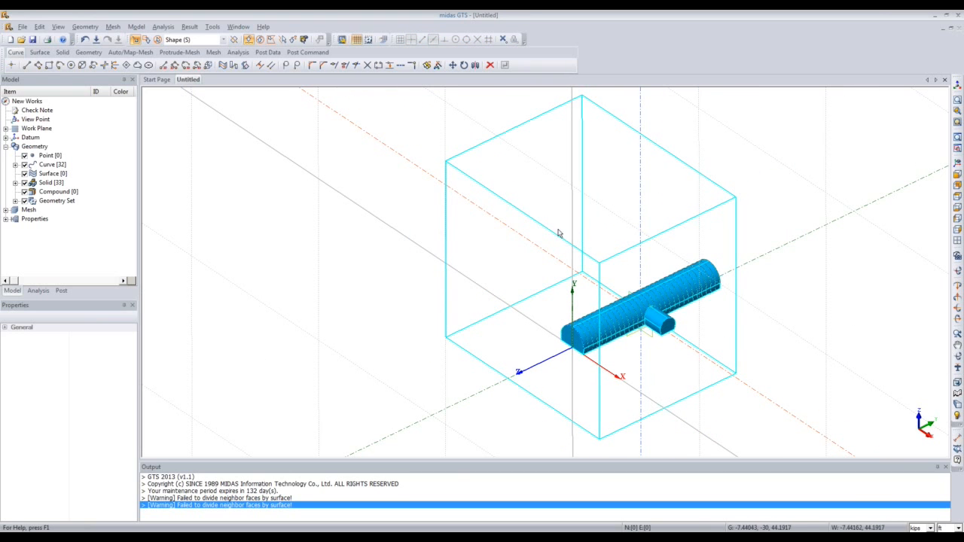
{"action": "left_click", "coordinate": [85, 26]}
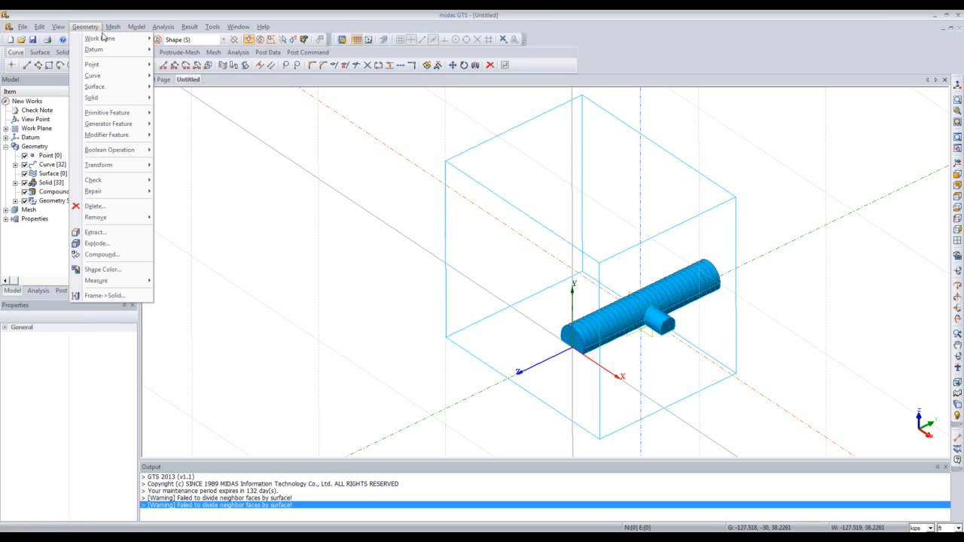
{"action": "left_click", "coordinate": [174, 40]}
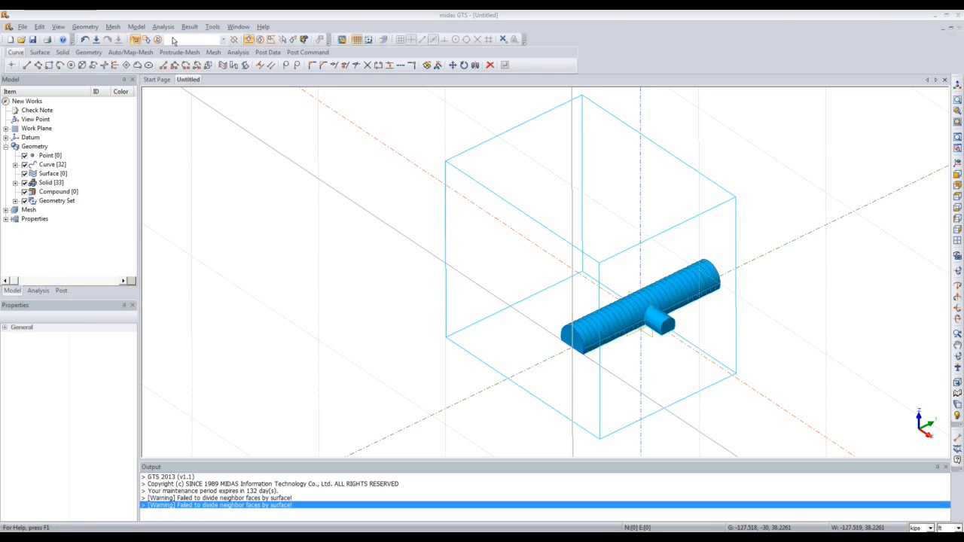
{"action": "left_click", "coordinate": [257, 131]}
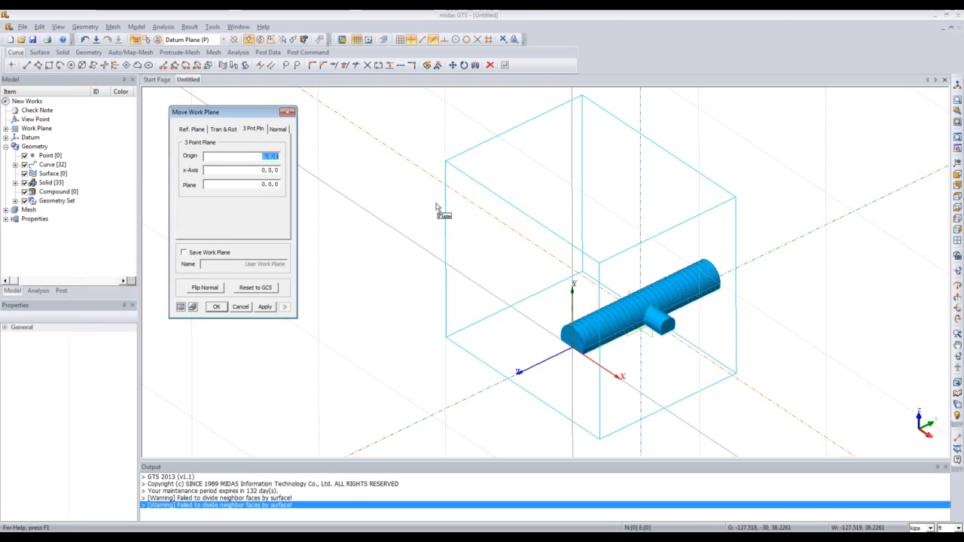
{"action": "left_click", "coordinate": [601, 442]}
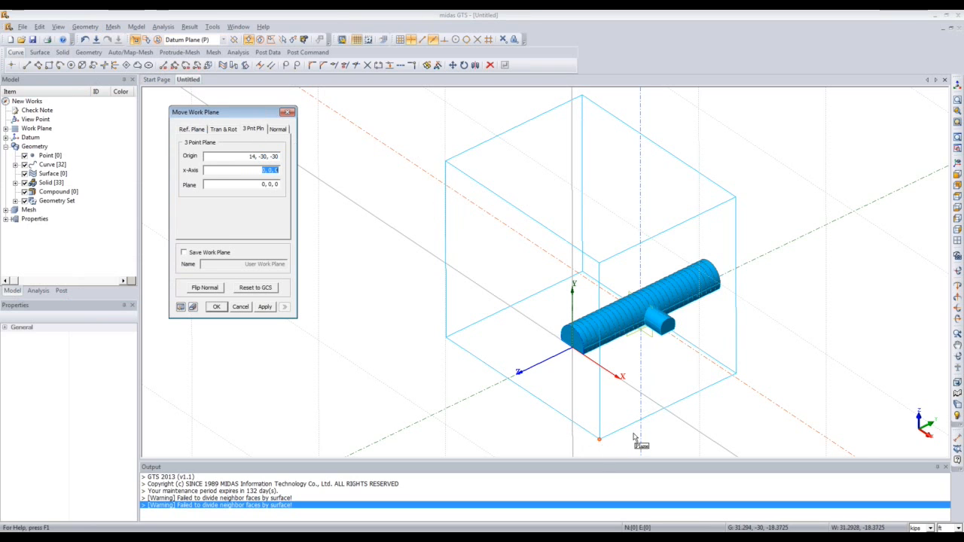
{"action": "left_click", "coordinate": [738, 379]}
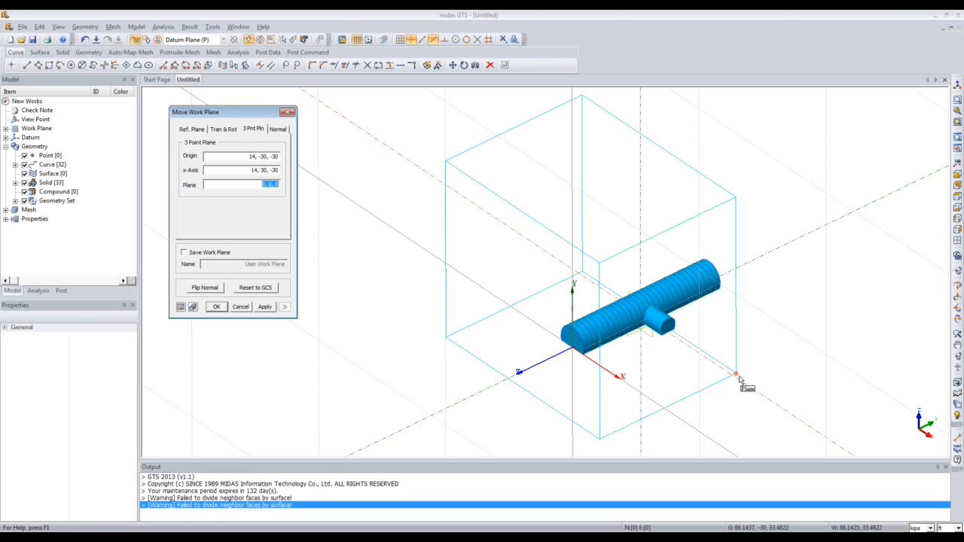
{"action": "left_click", "coordinate": [736, 201]}
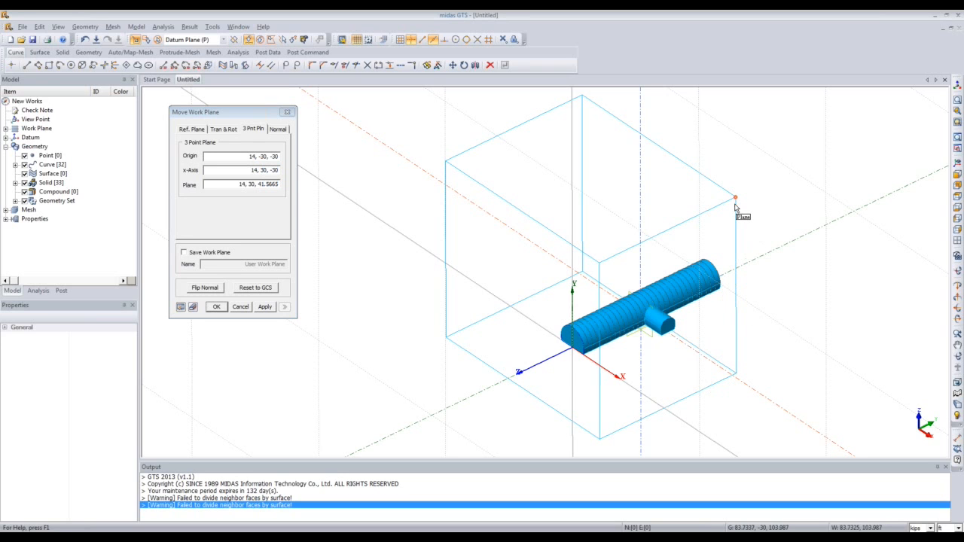
{"action": "left_click", "coordinate": [181, 308]}
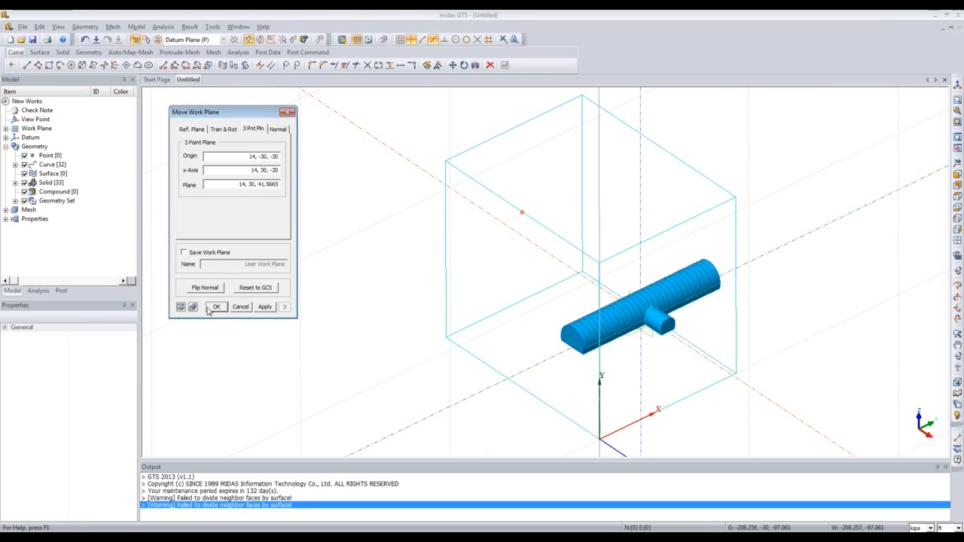
{"action": "left_click", "coordinate": [214, 308]}
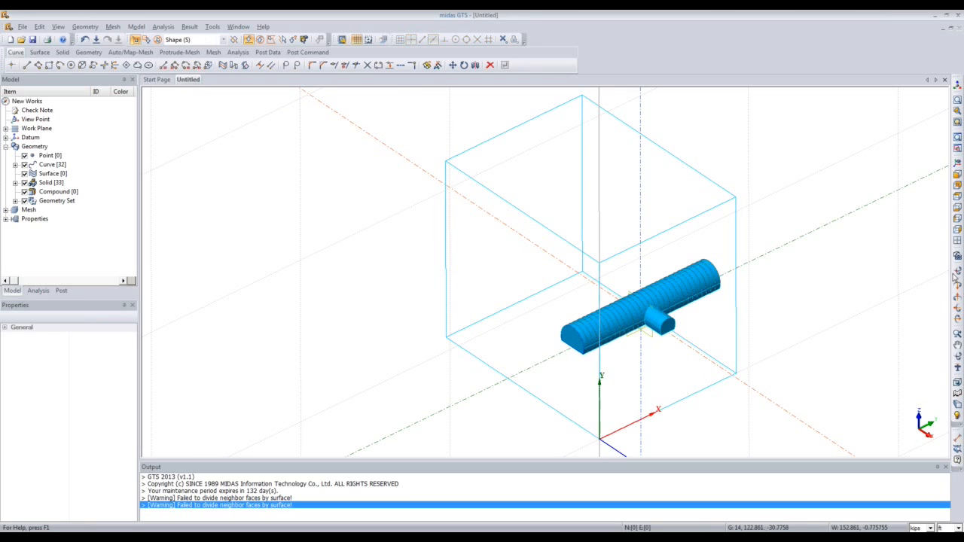
{"action": "left_click", "coordinate": [958, 241]}
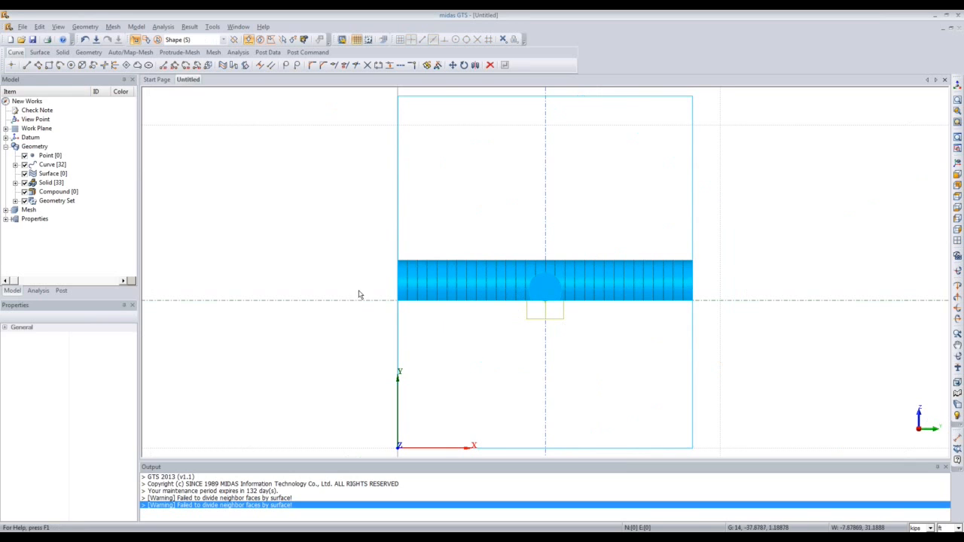
{"action": "left_click", "coordinate": [85, 27]}
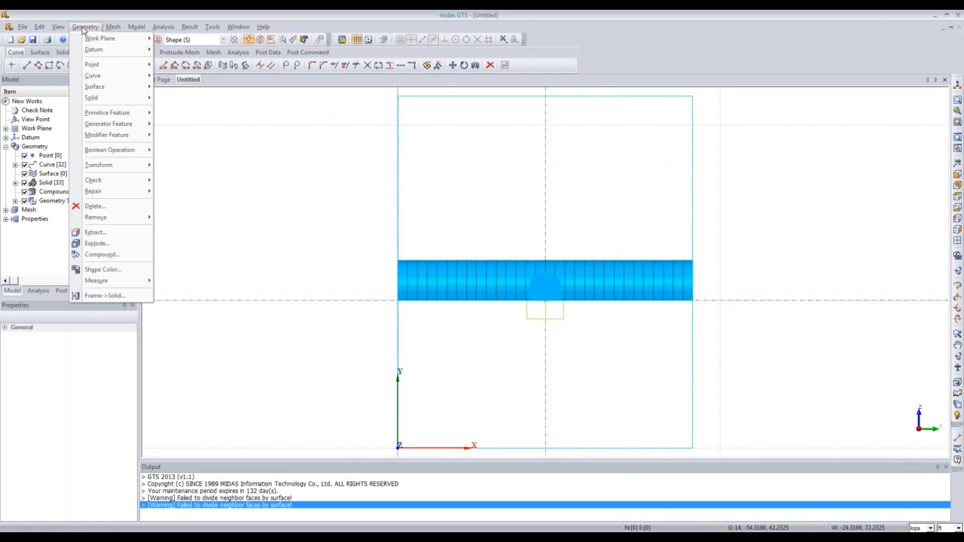
{"action": "mouse_move", "coordinate": [107, 79]}
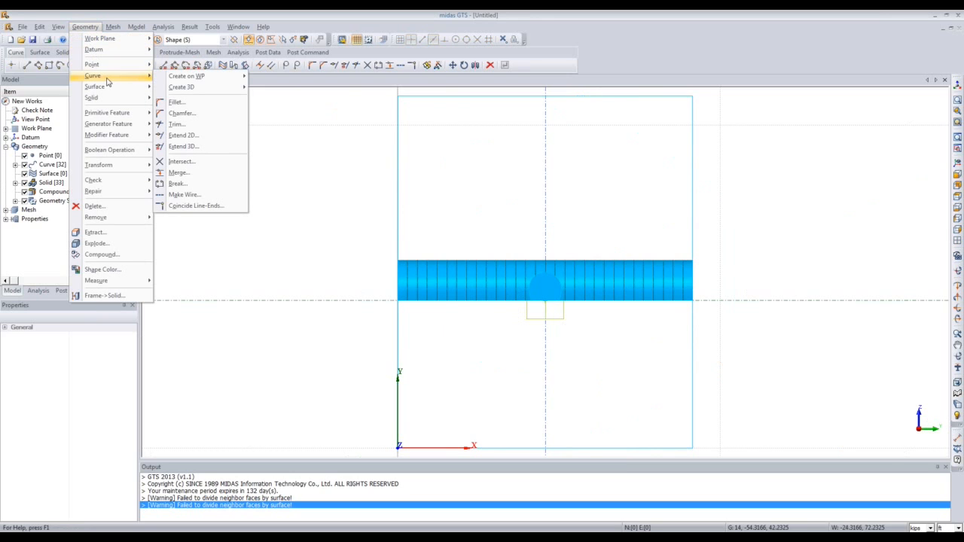
{"action": "mouse_move", "coordinate": [180, 76]}
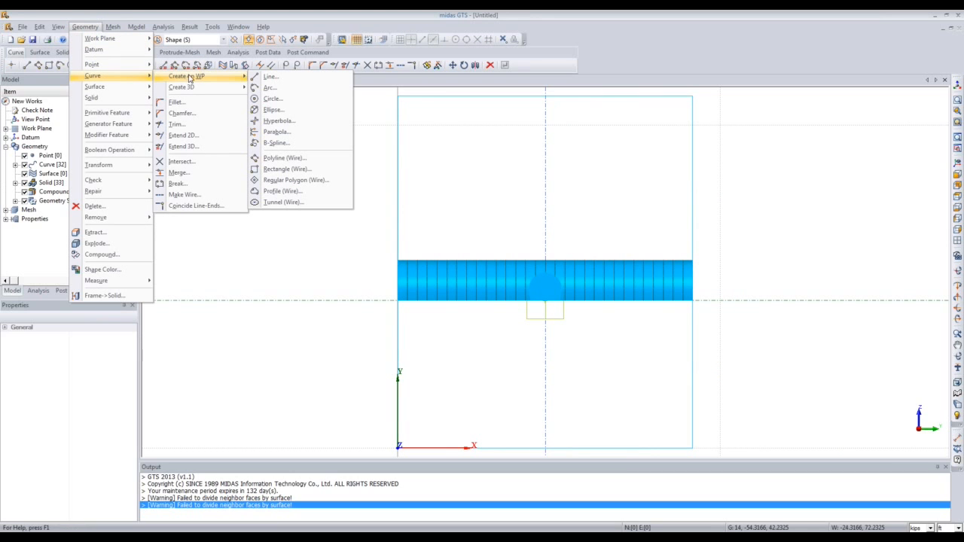
{"action": "left_click", "coordinate": [305, 167]}
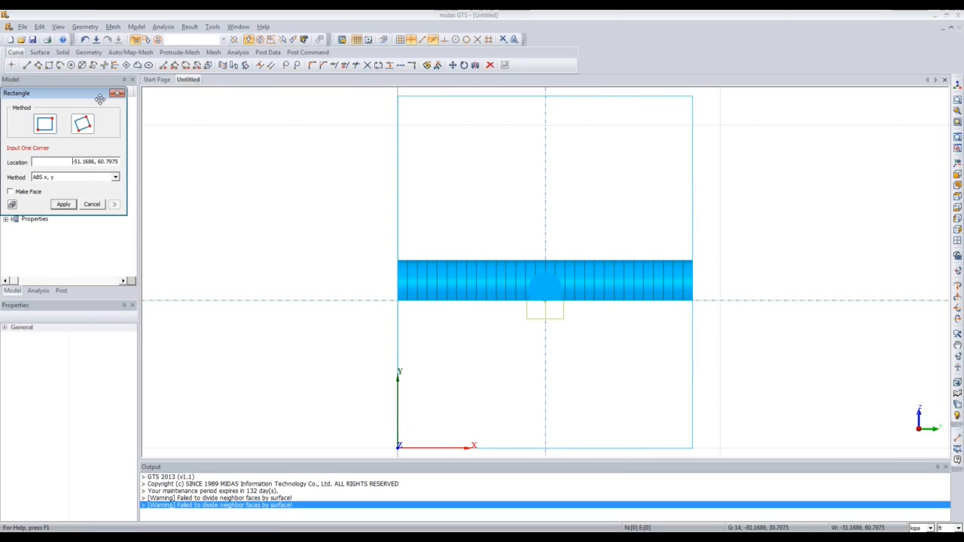
{"action": "left_click_drag", "start_coordinate": [104, 102], "coordinate": [291, 144]}
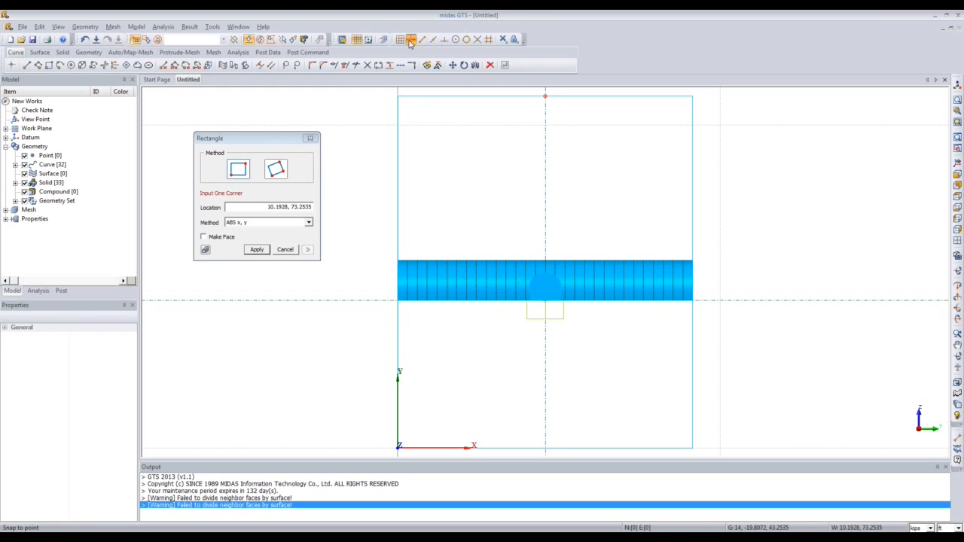
{"action": "left_click", "coordinate": [523, 272]}
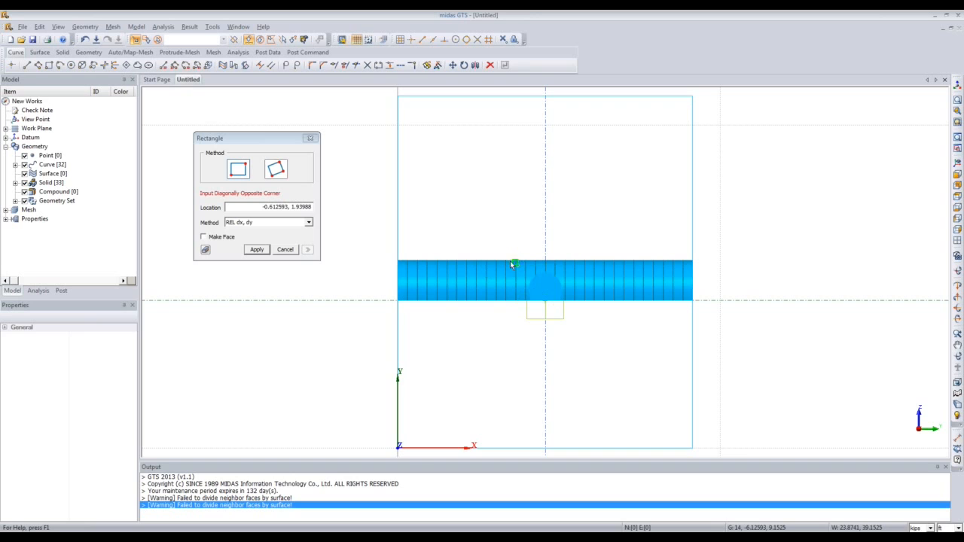
{"action": "key", "text": "Escape"}
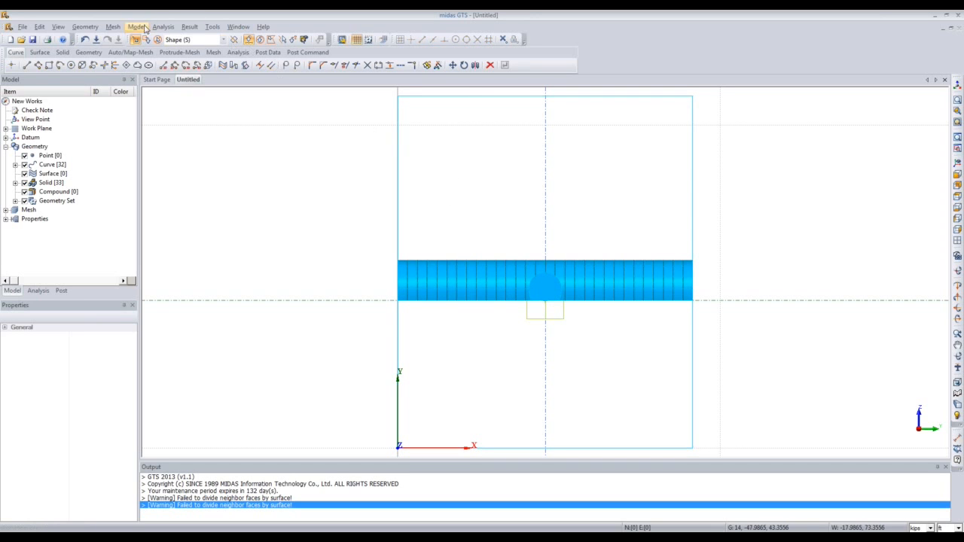
Draw a rectangle about 9.2 by 9.3 ft with Make Face enabled, enclosing the connecting tunnel's end profile on the work plane.
{"action": "left_click", "coordinate": [85, 27]}
{"action": "mouse_move", "coordinate": [113, 80]}
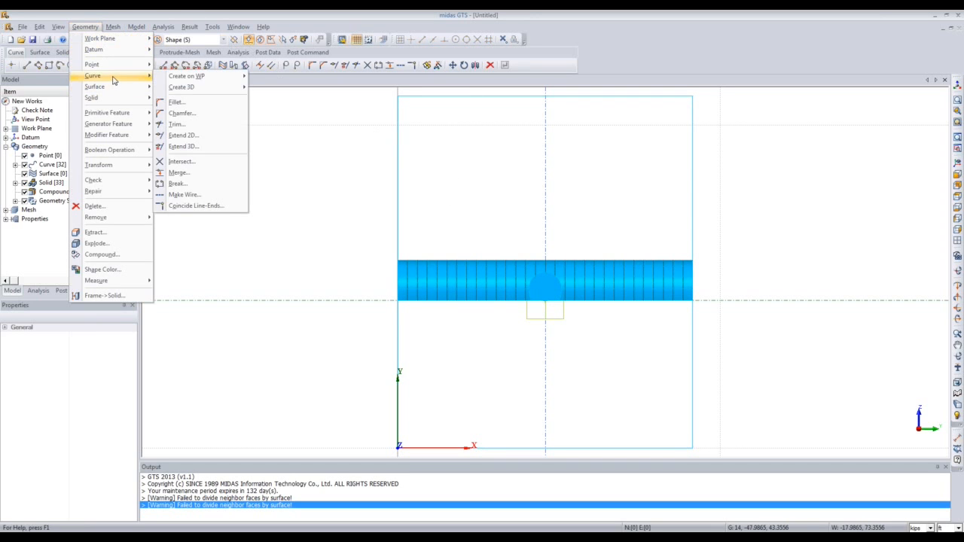
{"action": "mouse_move", "coordinate": [202, 78]}
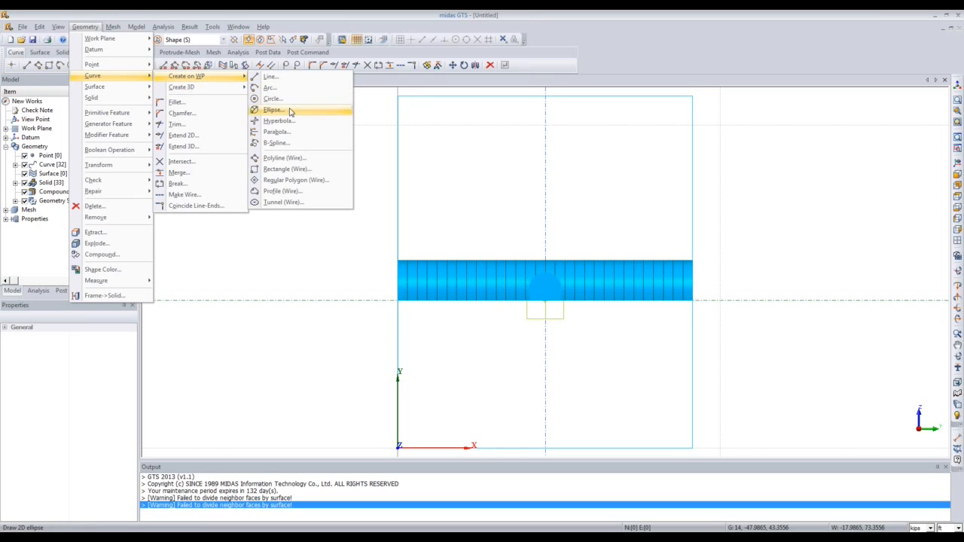
{"action": "left_click", "coordinate": [290, 169]}
{"action": "left_click_drag", "start_coordinate": [106, 94], "coordinate": [263, 124]}
{"action": "left_click", "coordinate": [172, 223]}
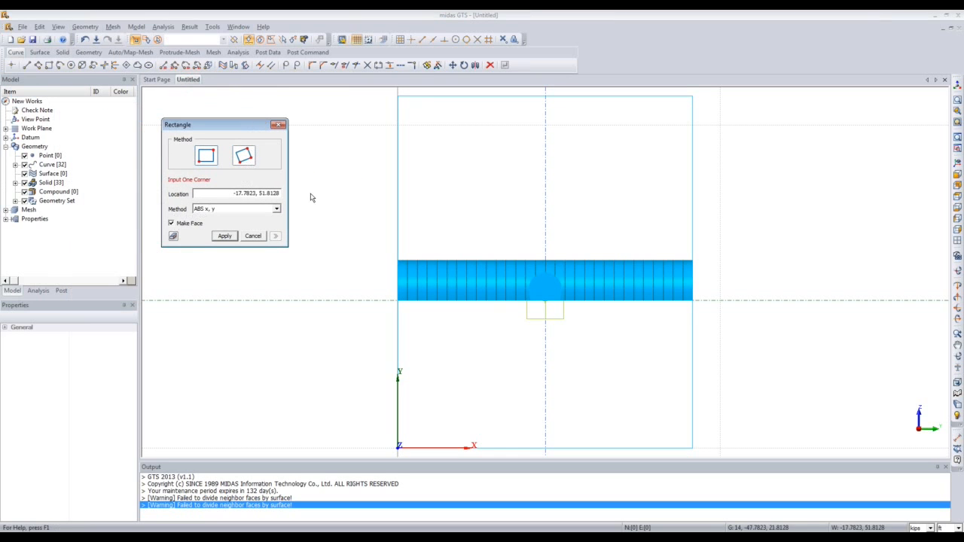
{"action": "left_click", "coordinate": [522, 265]}
{"action": "left_click", "coordinate": [569, 315]}
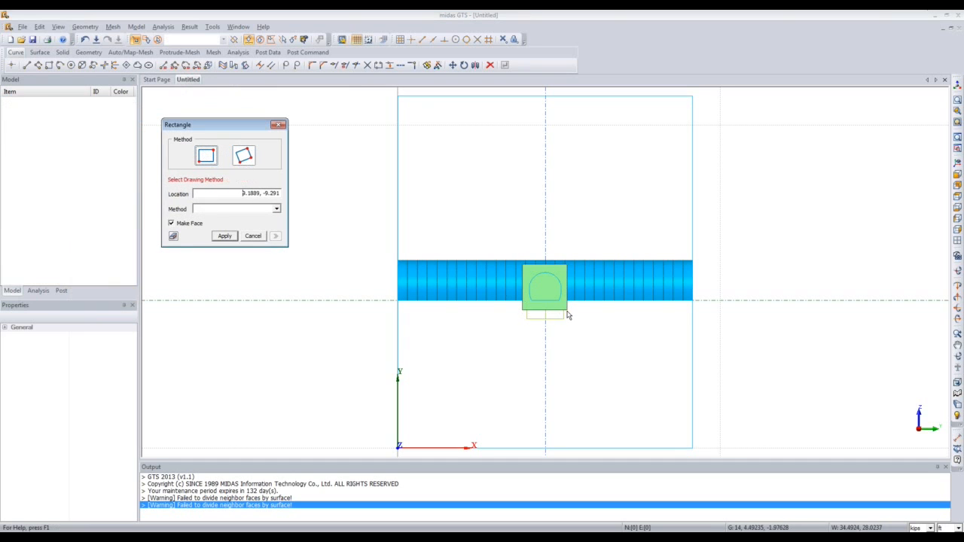
{"action": "left_click", "coordinate": [277, 125]}
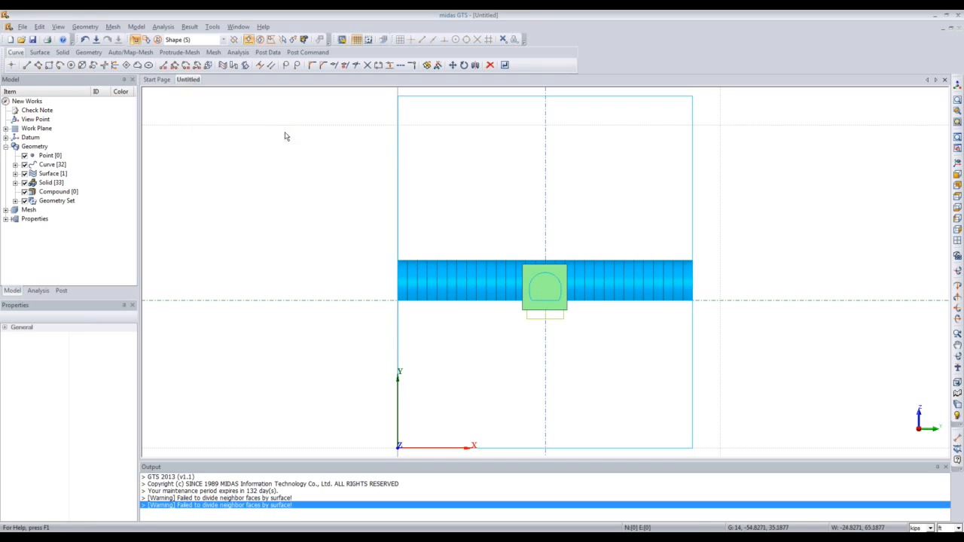
Make 3 uniform copies of the rectangle at the connecting tunnel's end along the X datum axis, with a distance of -2.
{"action": "left_click", "coordinate": [952, 172]}
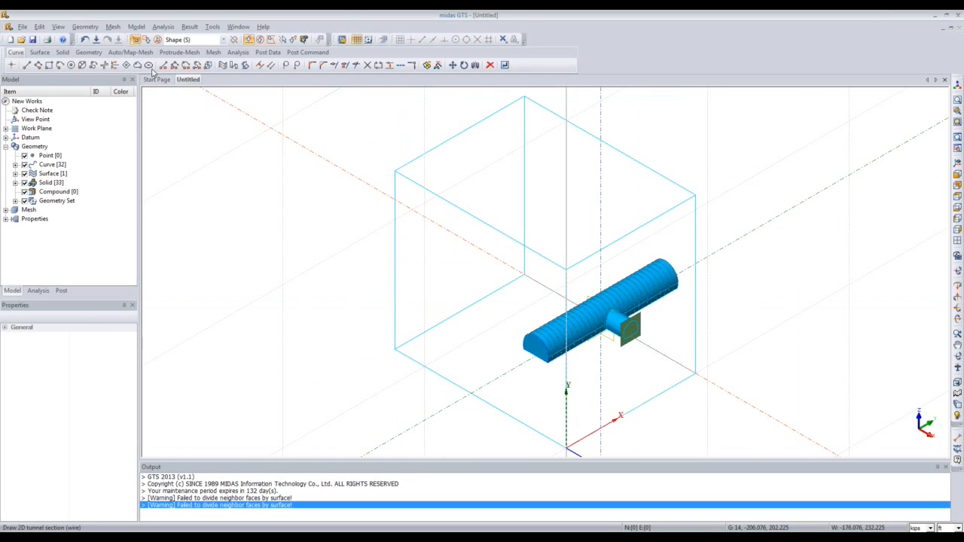
{"action": "left_click", "coordinate": [85, 26]}
{"action": "mouse_move", "coordinate": [112, 169]}
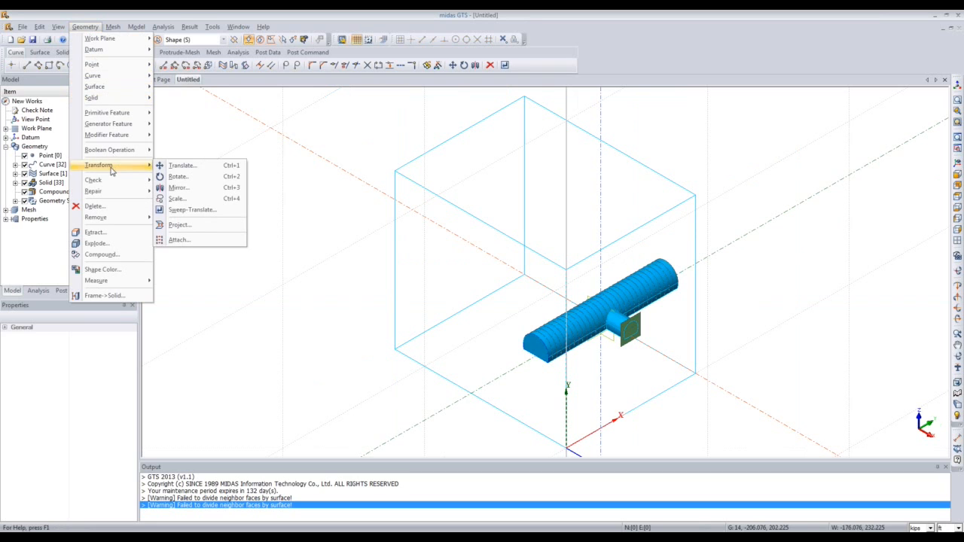
{"action": "left_click", "coordinate": [180, 166]}
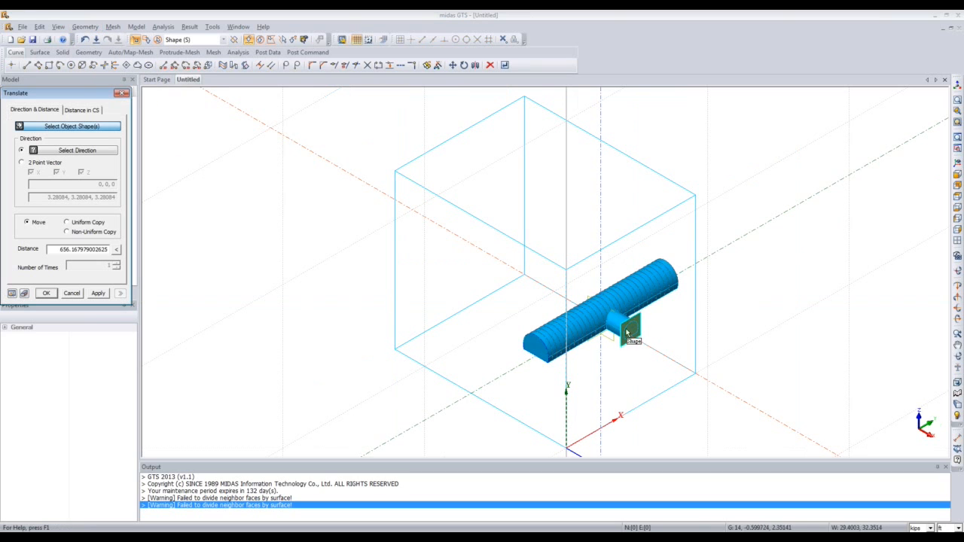
{"action": "left_click", "coordinate": [632, 340]}
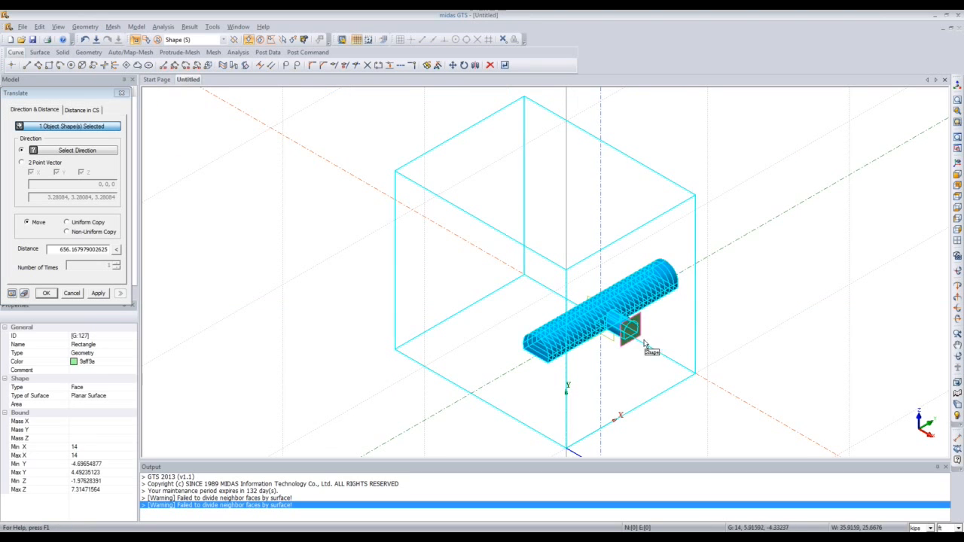
{"action": "left_click", "coordinate": [84, 153]}
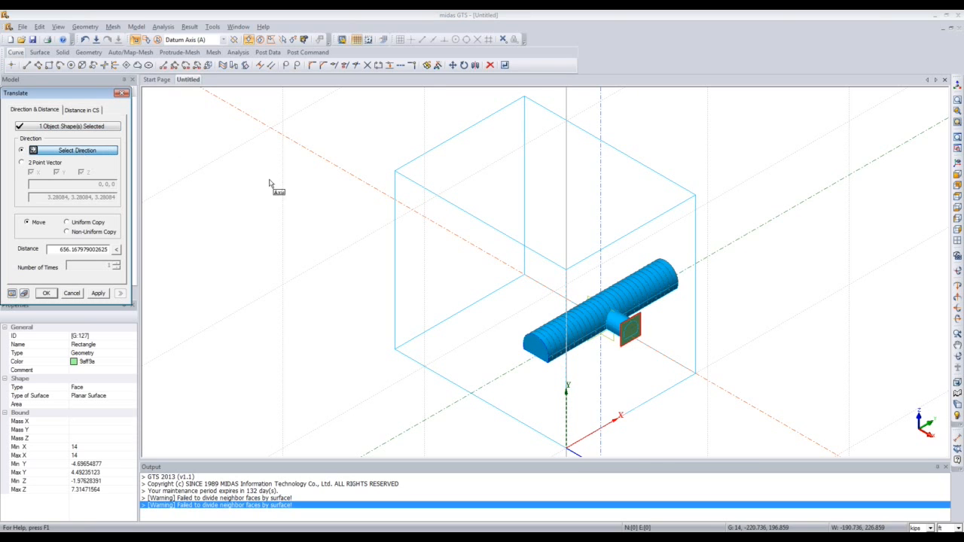
{"action": "left_click", "coordinate": [367, 187]}
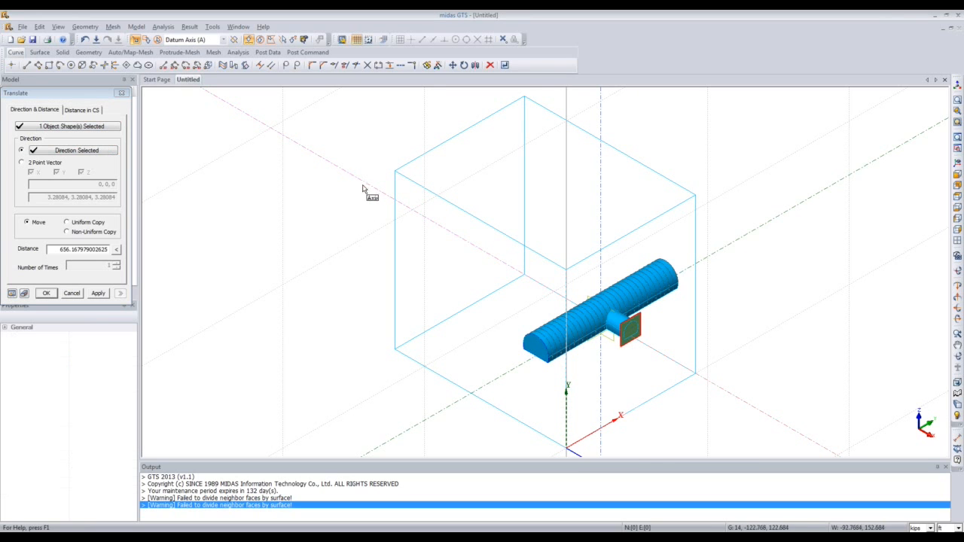
{"action": "left_click", "coordinate": [74, 223]}
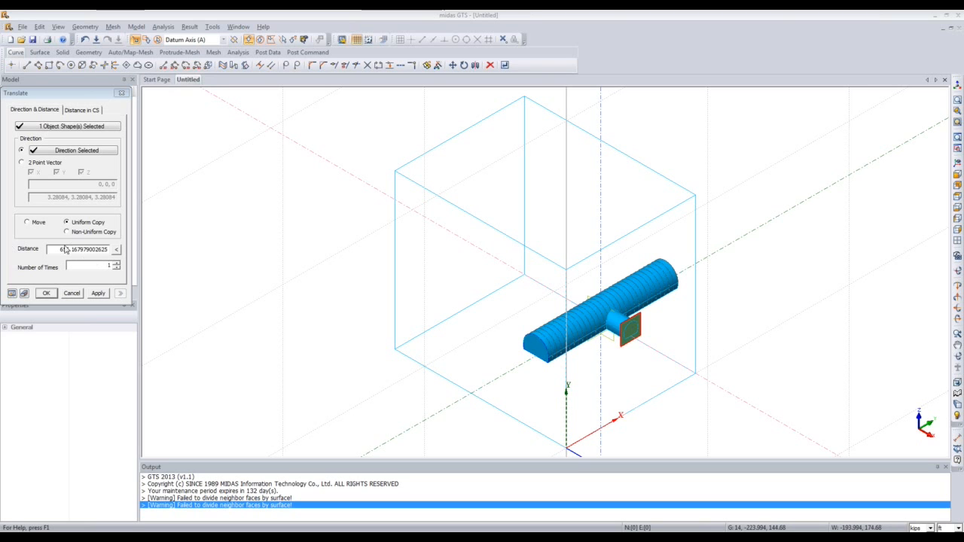
{"action": "left_click_drag", "start_coordinate": [56, 249], "coordinate": [112, 249]}
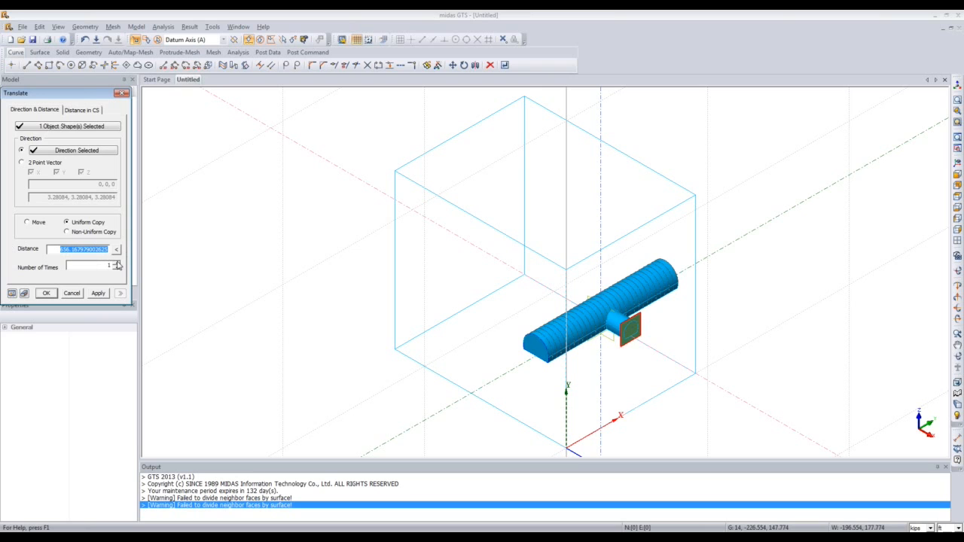
{"action": "key", "text": "BackSpace"}
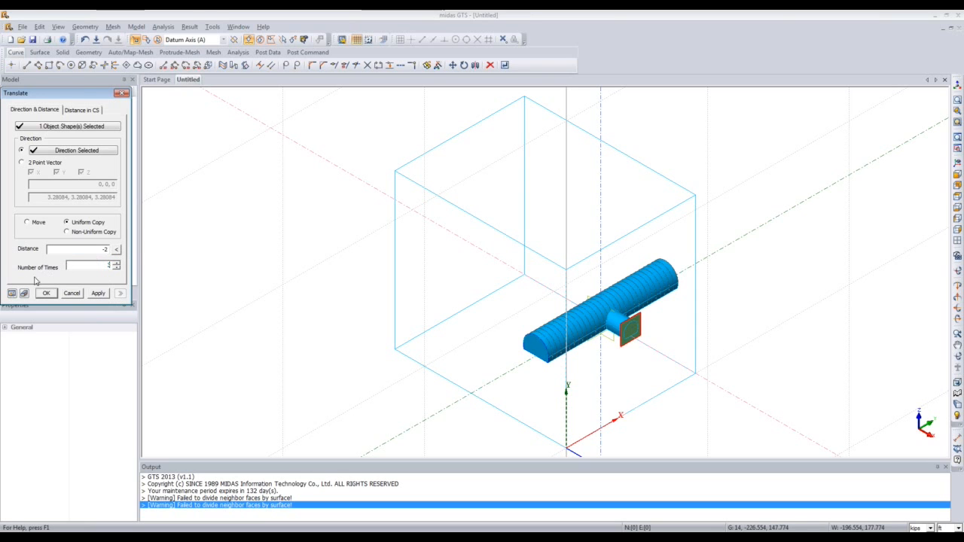
{"action": "left_click", "coordinate": [12, 294]}
{"action": "left_click", "coordinate": [48, 292]}
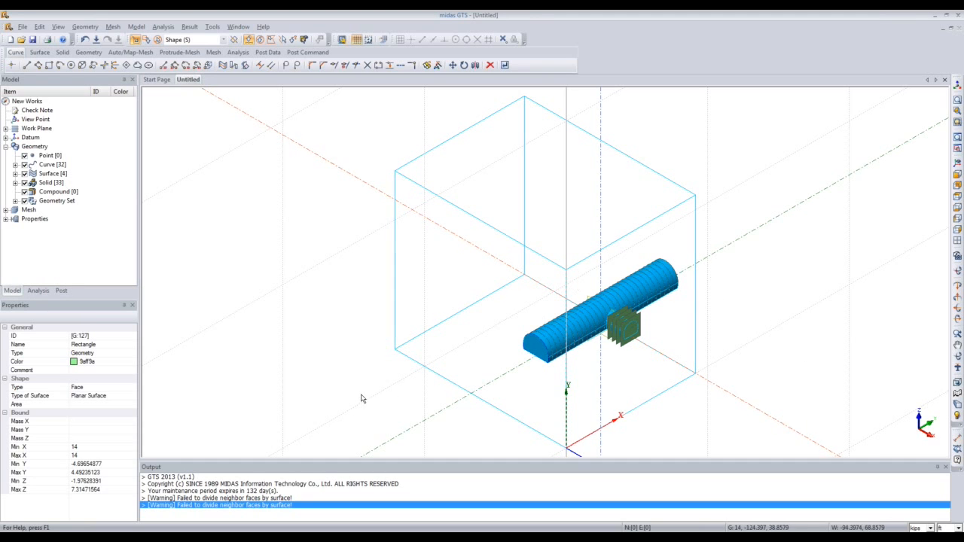
Start dividing a solid by surface and choose the connecting tunnel solid in front of the main tunnel as the solid to divide.
{"action": "left_click", "coordinate": [93, 28]}
{"action": "mouse_move", "coordinate": [92, 65]}
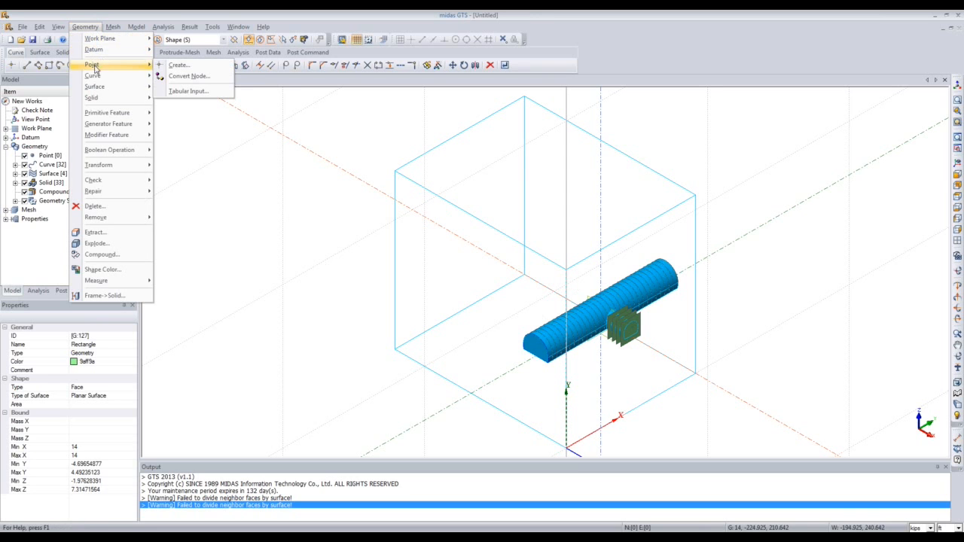
{"action": "mouse_move", "coordinate": [95, 89]}
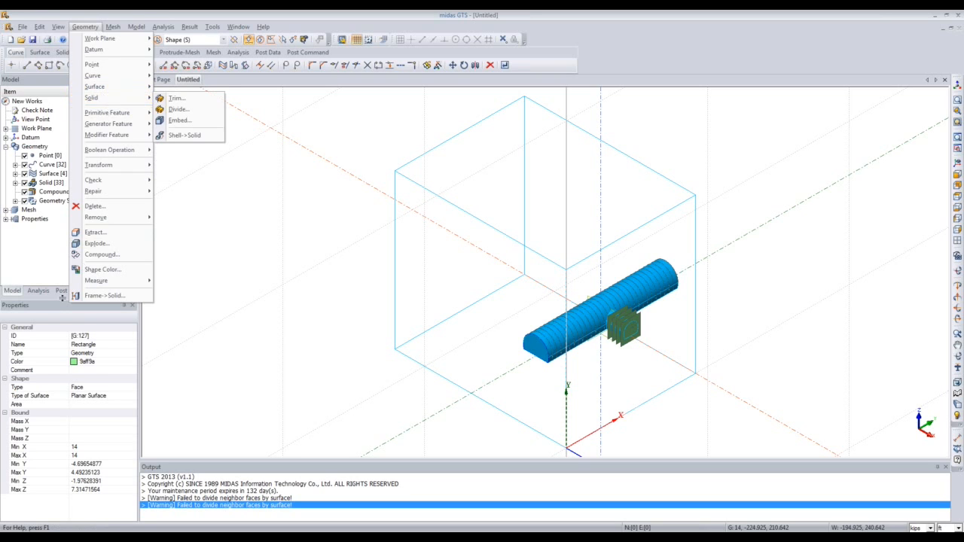
{"action": "left_click", "coordinate": [85, 27]}
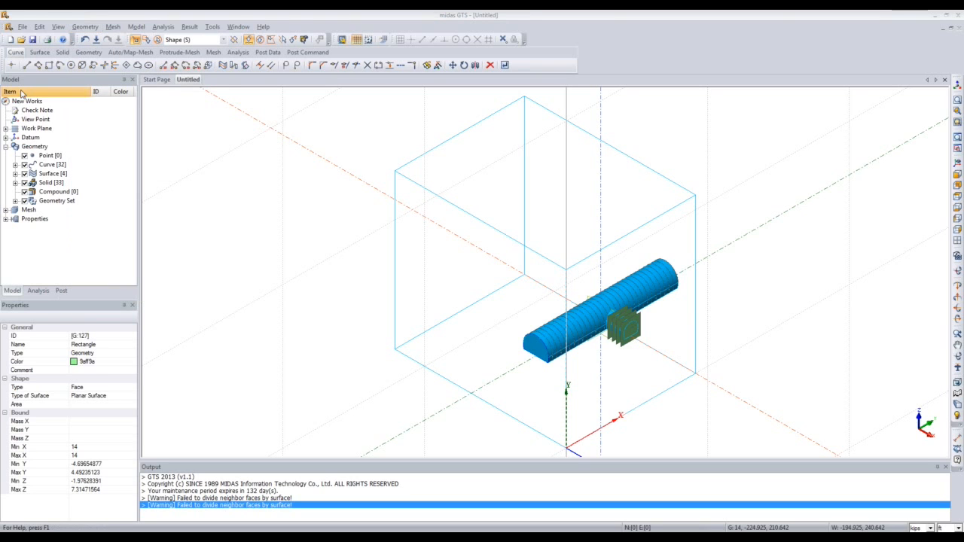
{"action": "left_click", "coordinate": [85, 27]}
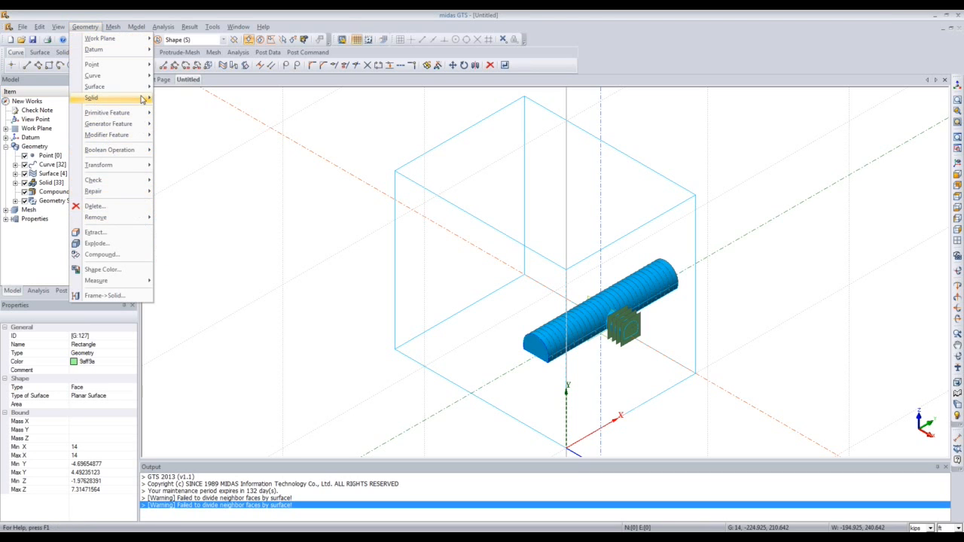
{"action": "mouse_move", "coordinate": [139, 97]}
{"action": "left_click", "coordinate": [180, 109]}
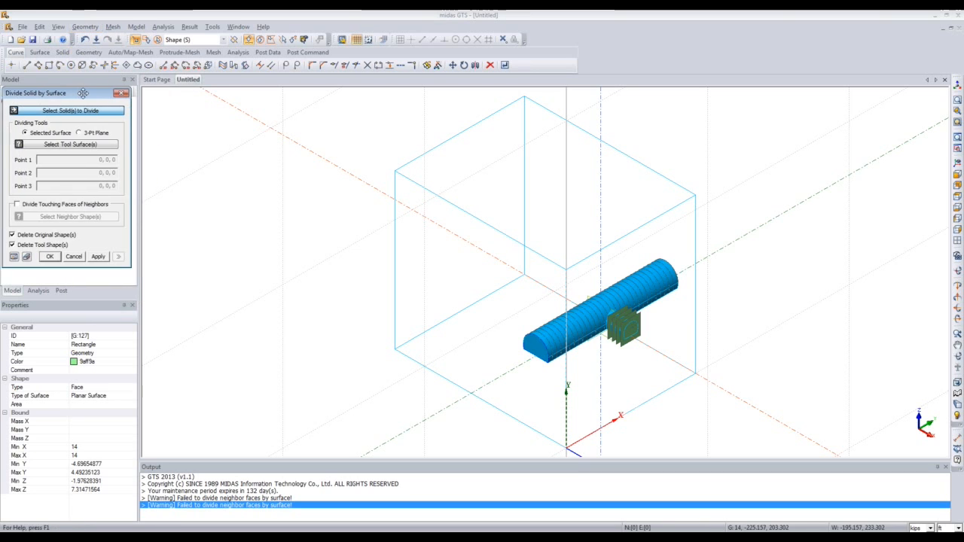
{"action": "left_click_drag", "start_coordinate": [79, 92], "coordinate": [370, 190]}
{"action": "left_click", "coordinate": [361, 211]}
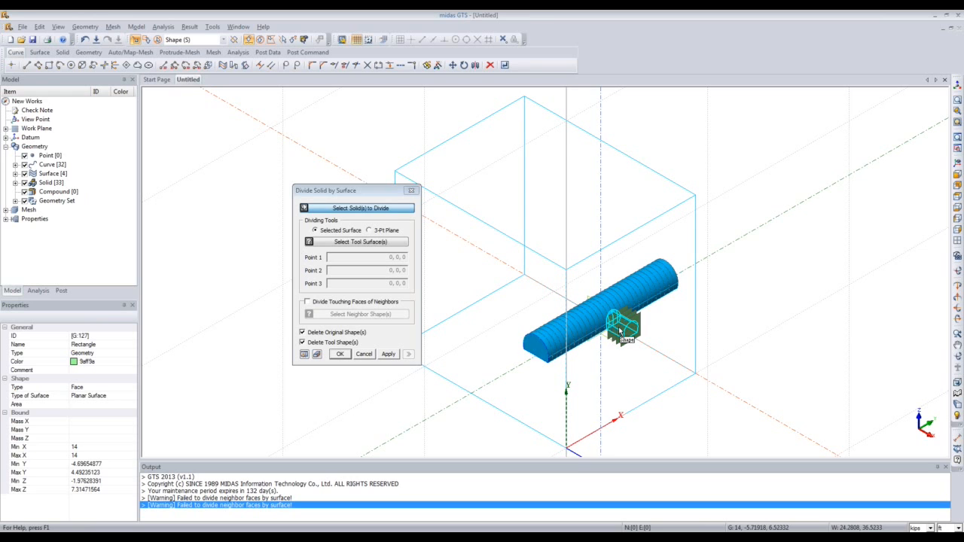
{"action": "left_click", "coordinate": [597, 345]}
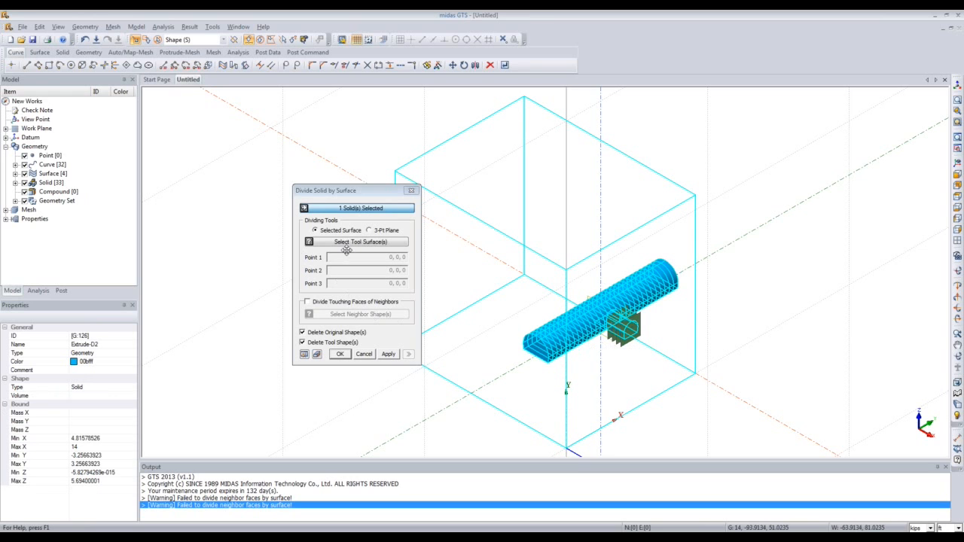
Choose rectangles 128, 129 and 130 as the tool surfaces and enable Divide Touching Faces of Neighbors.
{"action": "left_click", "coordinate": [344, 244]}
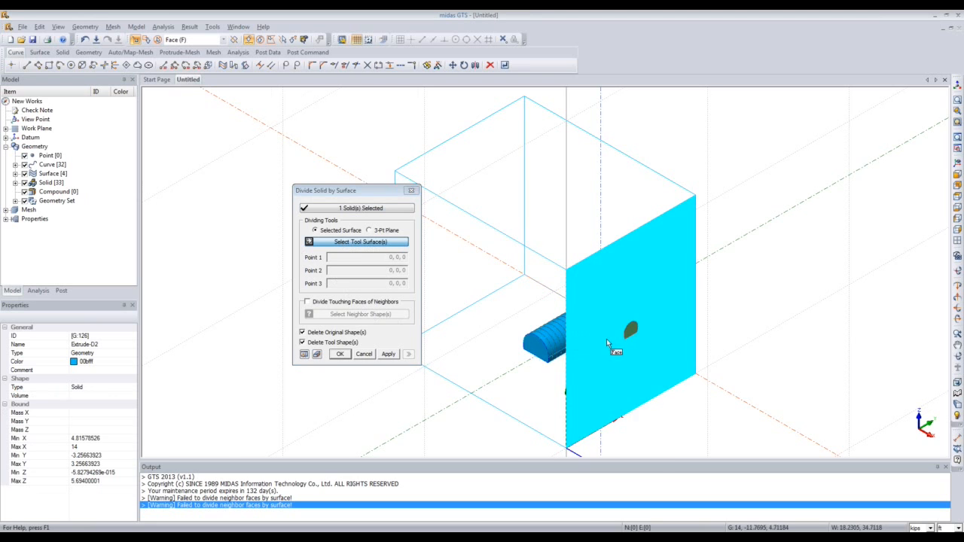
{"action": "scroll", "coordinate": [626, 338], "scroll_direction": "up", "scroll_amount": 4}
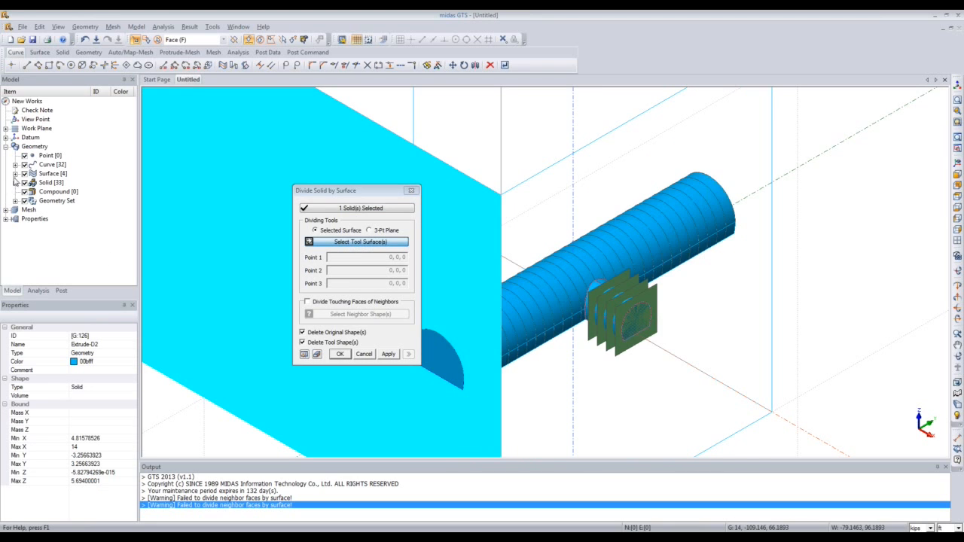
{"action": "left_click", "coordinate": [15, 174]}
{"action": "left_click", "coordinate": [63, 192]}
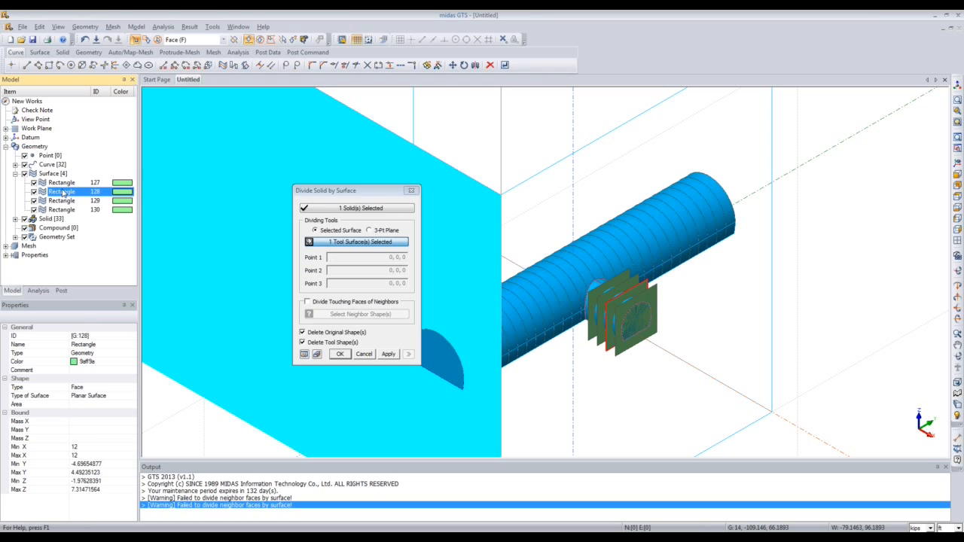
{"action": "left_click", "coordinate": [63, 201], "text": "ctrl"}
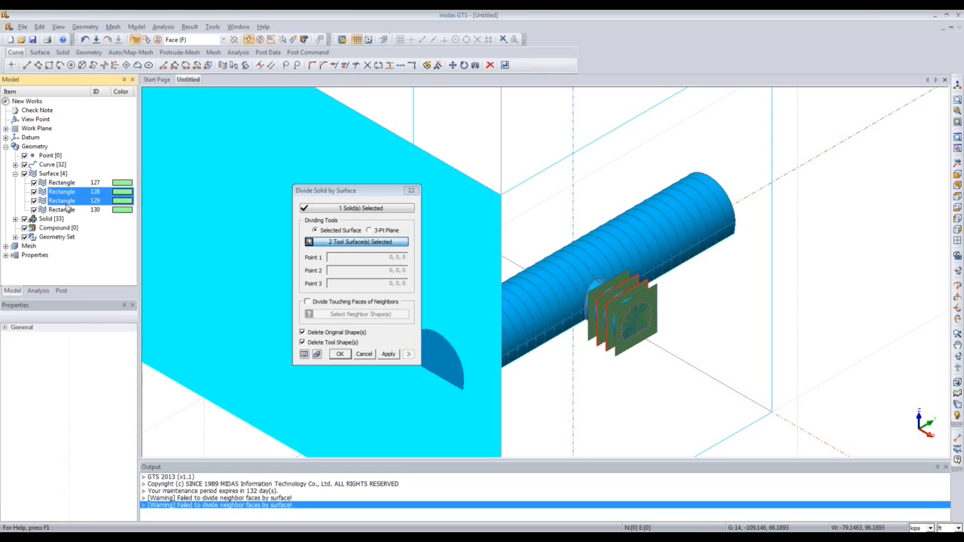
{"action": "left_click", "coordinate": [68, 210], "text": "ctrl"}
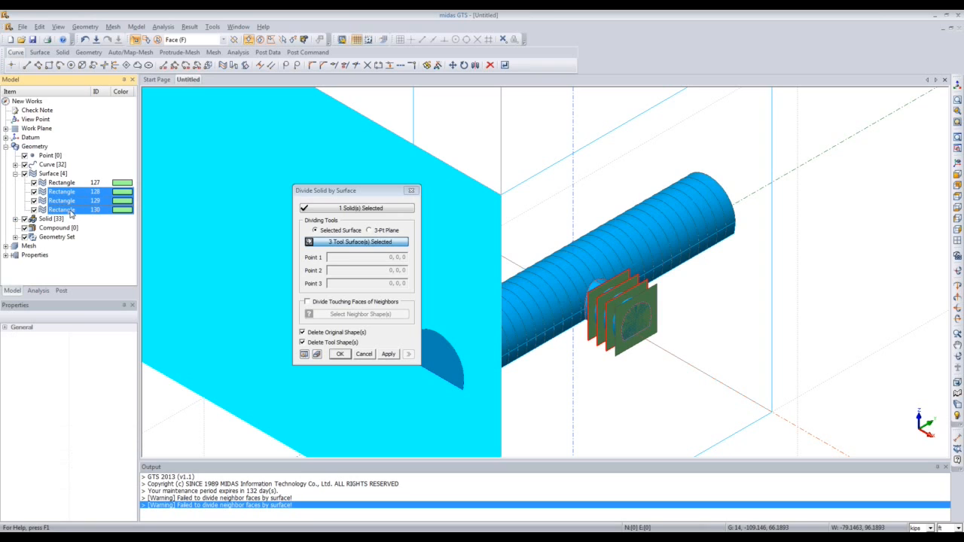
{"action": "left_click", "coordinate": [308, 302]}
{"action": "left_click", "coordinate": [346, 315]}
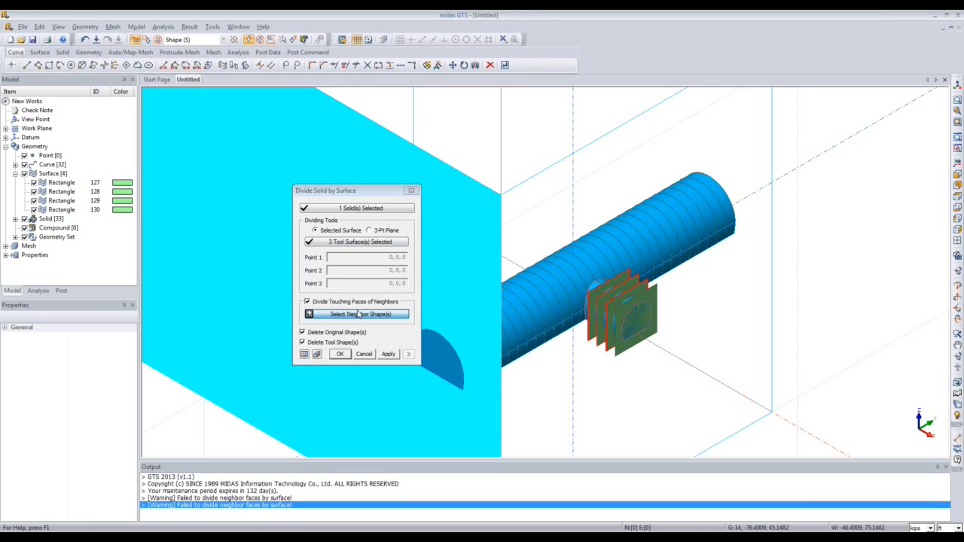
{"action": "left_click", "coordinate": [16, 218]}
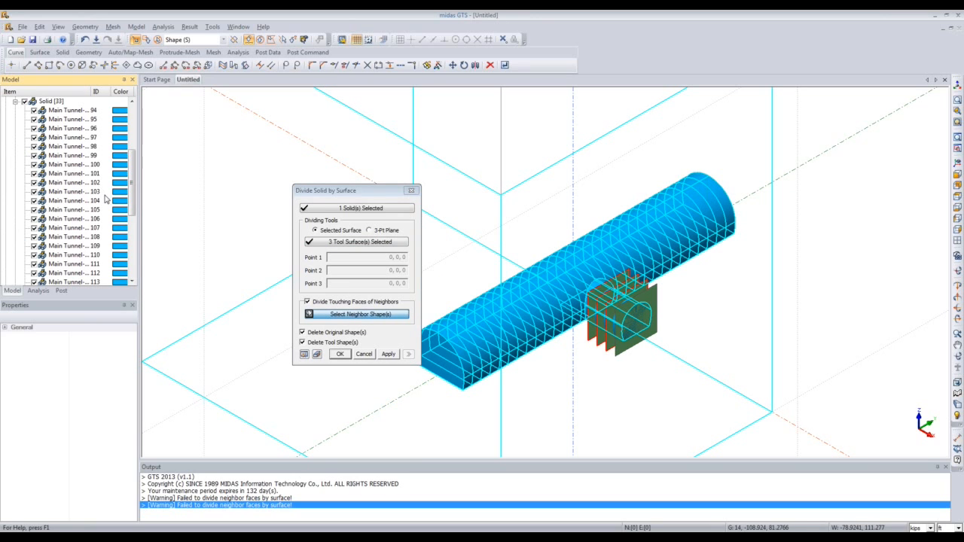
{"action": "scroll", "coordinate": [49, 151], "scroll_direction": "down", "scroll_amount": 6}
{"action": "left_click", "coordinate": [64, 228]}
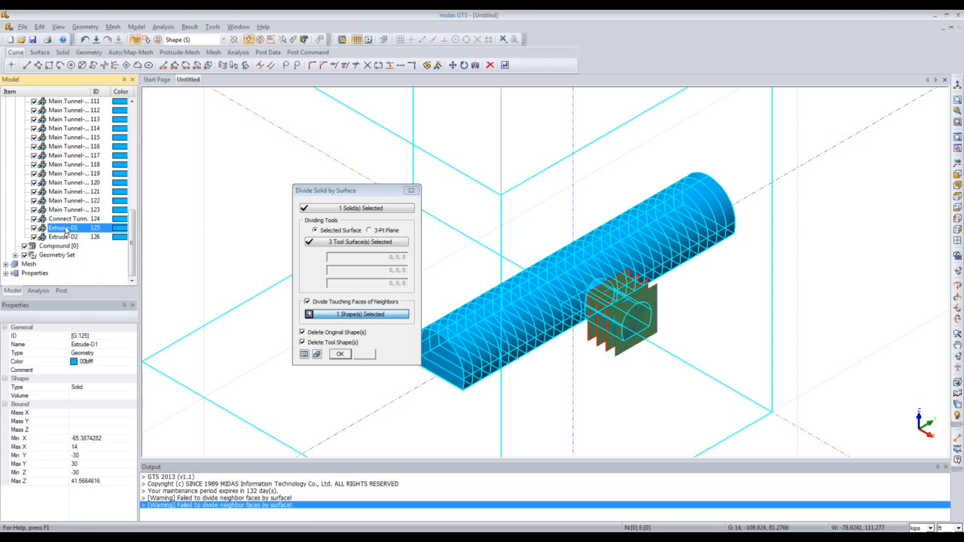
{"action": "left_click", "coordinate": [66, 237]}
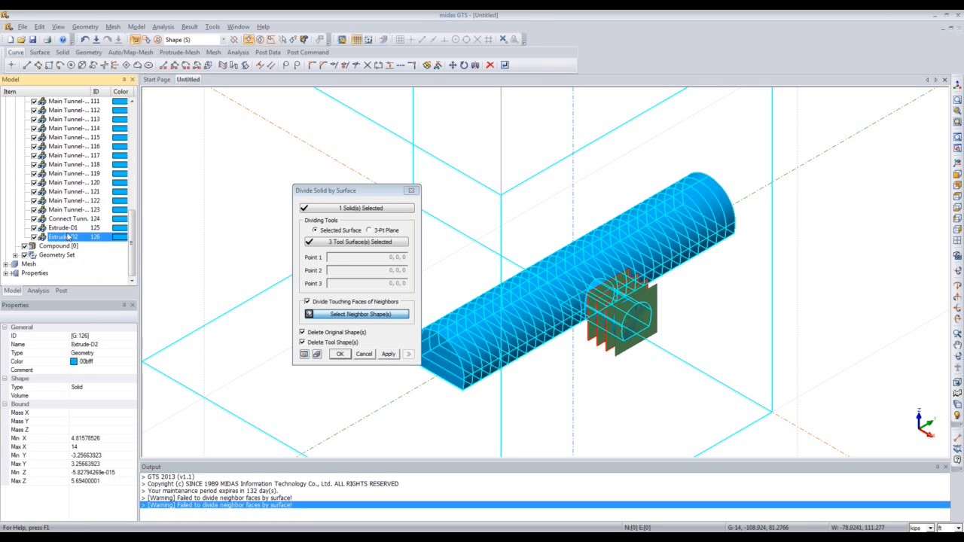
{"action": "left_click", "coordinate": [68, 229]}
{"action": "left_click", "coordinate": [69, 237]}
{"action": "left_click", "coordinate": [69, 228]}
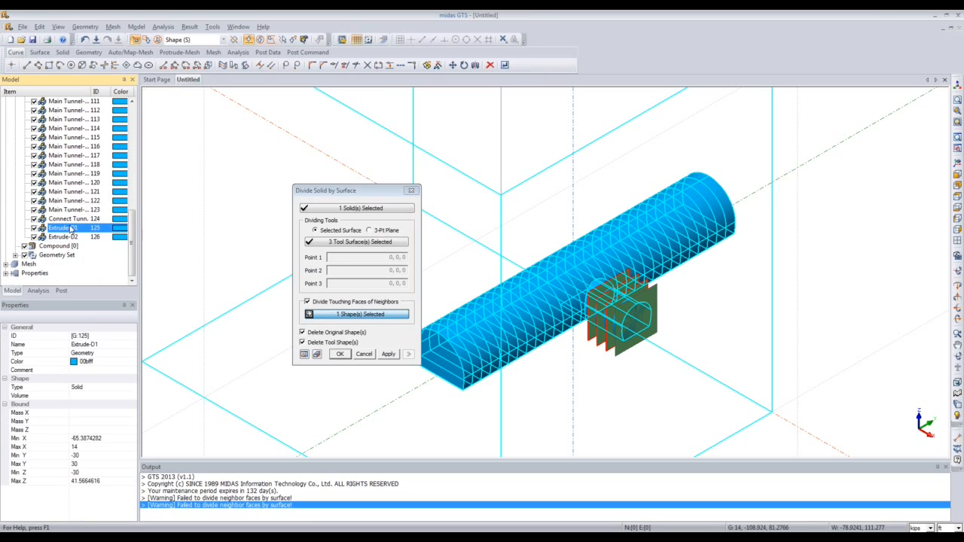
{"action": "scroll", "coordinate": [196, 253], "scroll_direction": "down", "scroll_amount": 1}
{"action": "scroll", "coordinate": [196, 252], "scroll_direction": "down", "scroll_amount": 3}
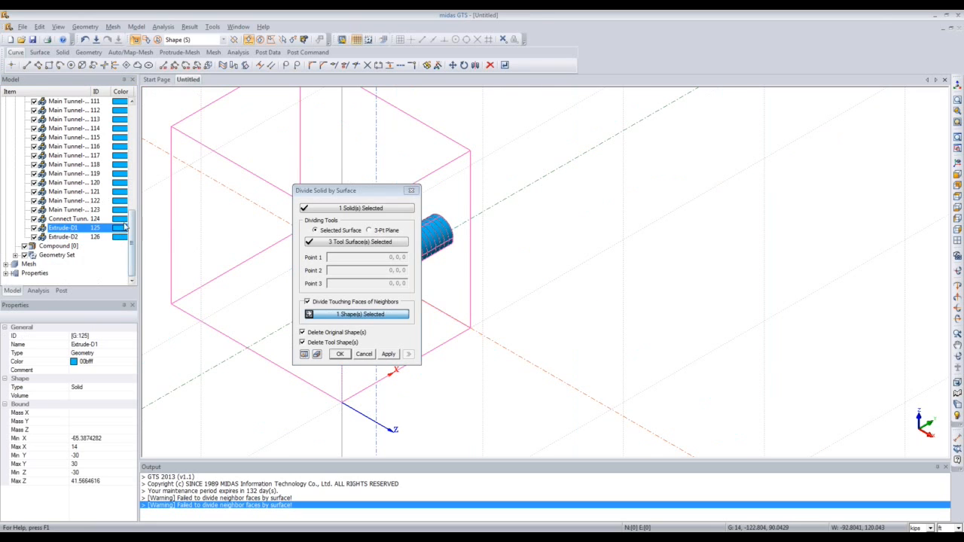
{"action": "left_click", "coordinate": [202, 288]}
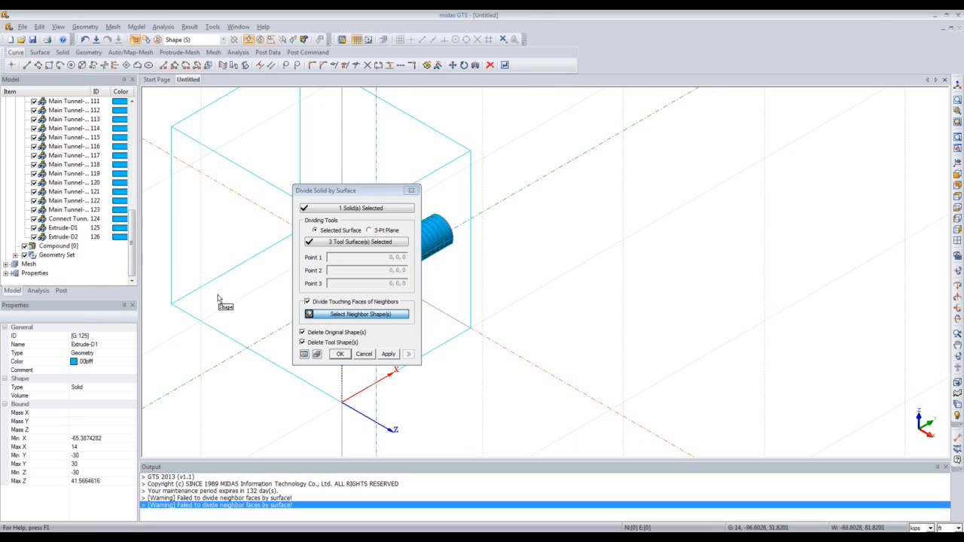
Choose the ground box as the neighbor shape and divide the connecting tunnel, deleting the original and tool shapes.
{"action": "left_click_drag", "start_coordinate": [341, 195], "coordinate": [278, 190]}
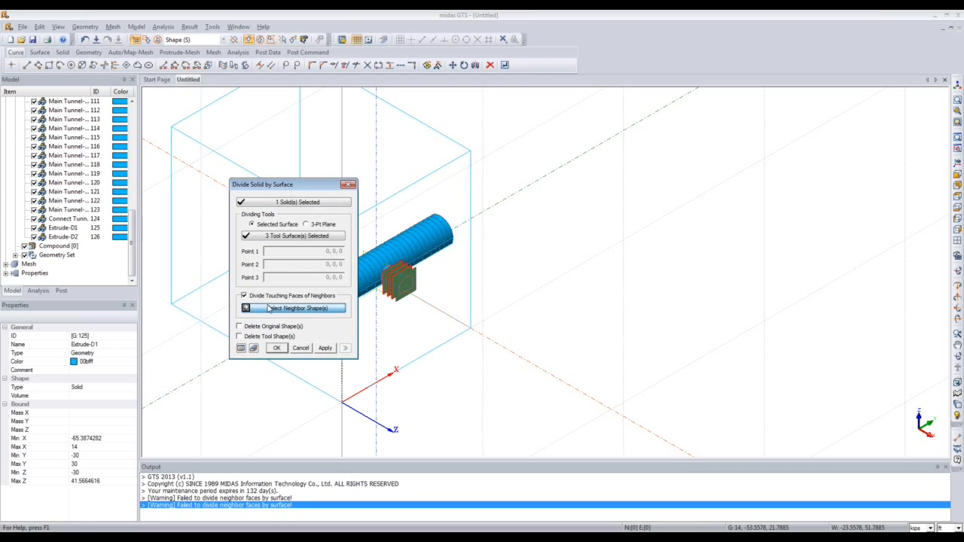
{"action": "left_click_drag", "start_coordinate": [292, 183], "coordinate": [233, 193]}
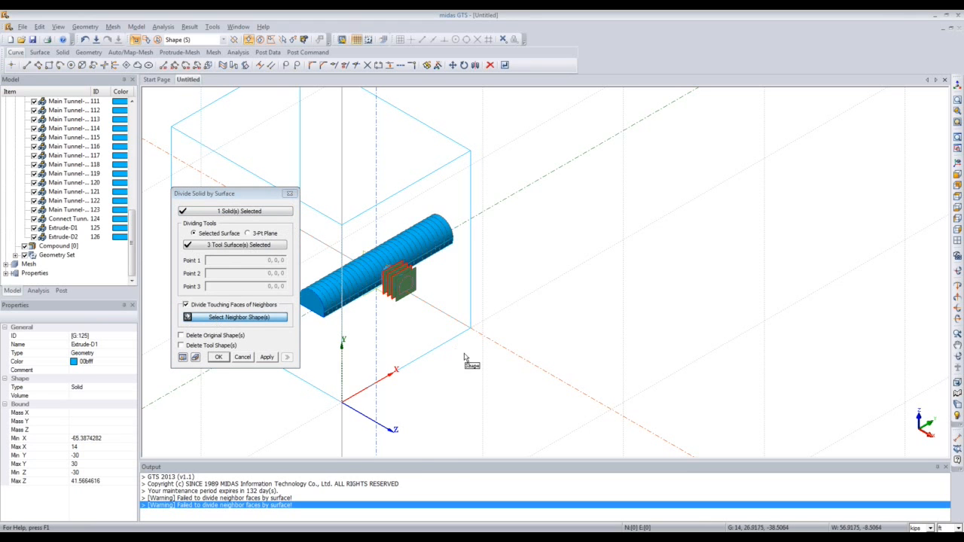
{"action": "left_click", "coordinate": [449, 334]}
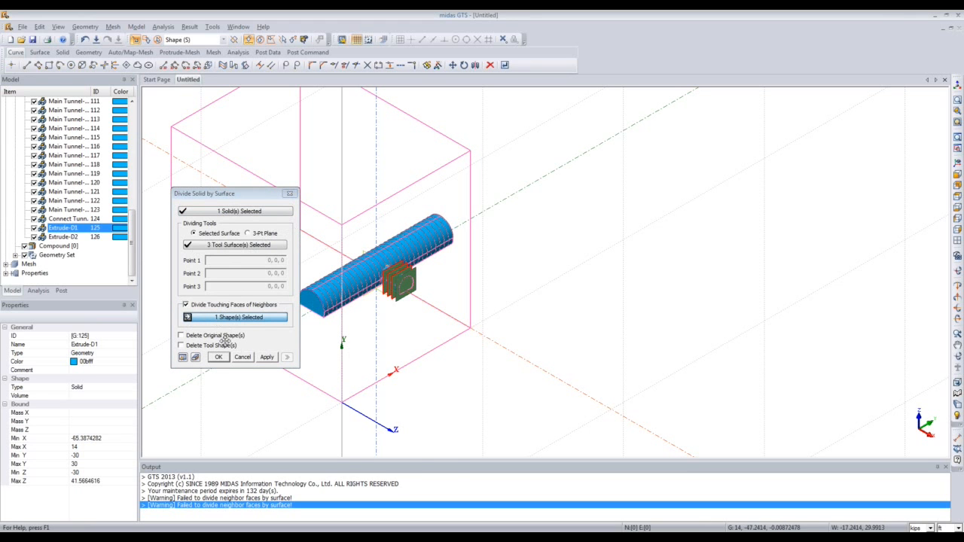
{"action": "left_click", "coordinate": [179, 341]}
{"action": "left_click", "coordinate": [180, 335]}
{"action": "left_click", "coordinate": [180, 344]}
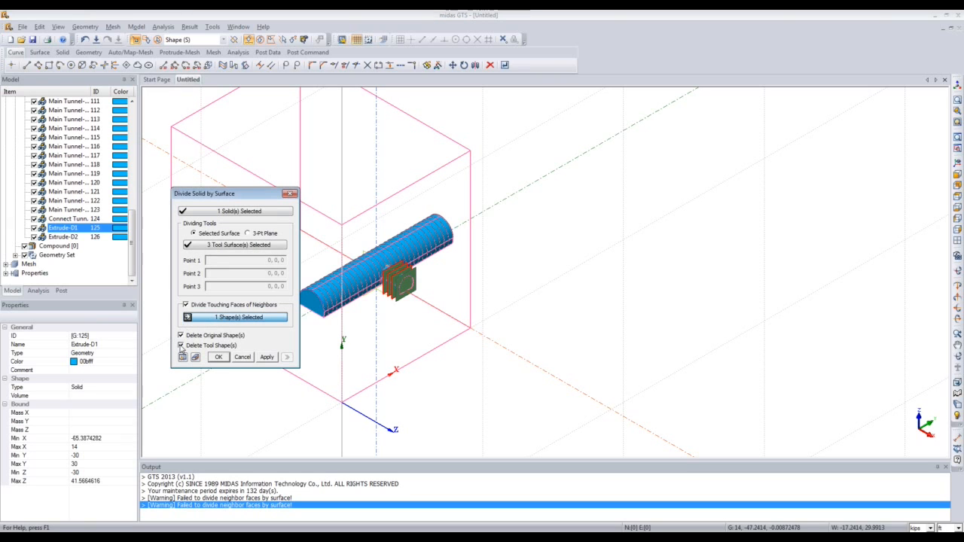
{"action": "left_click", "coordinate": [219, 357]}
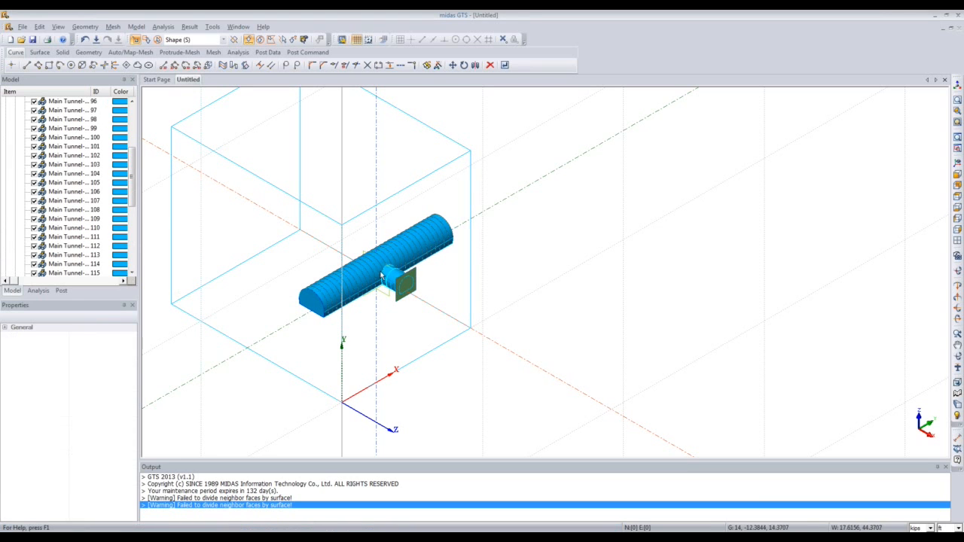
{"action": "scroll", "coordinate": [387, 277], "scroll_direction": "up", "scroll_amount": 5}
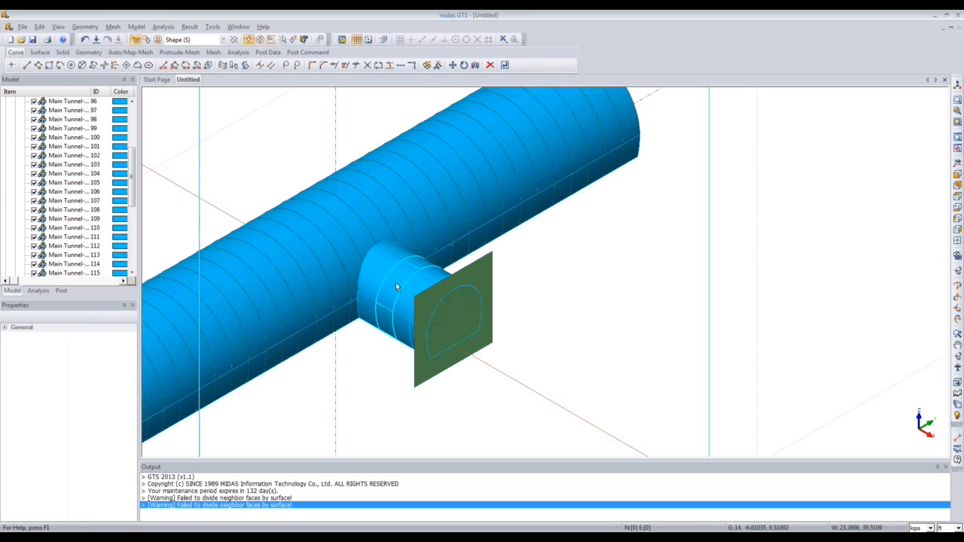
Delete the leftover rectangle surface at the free end of the connecting tunnel.
{"action": "left_click", "coordinate": [427, 315]}
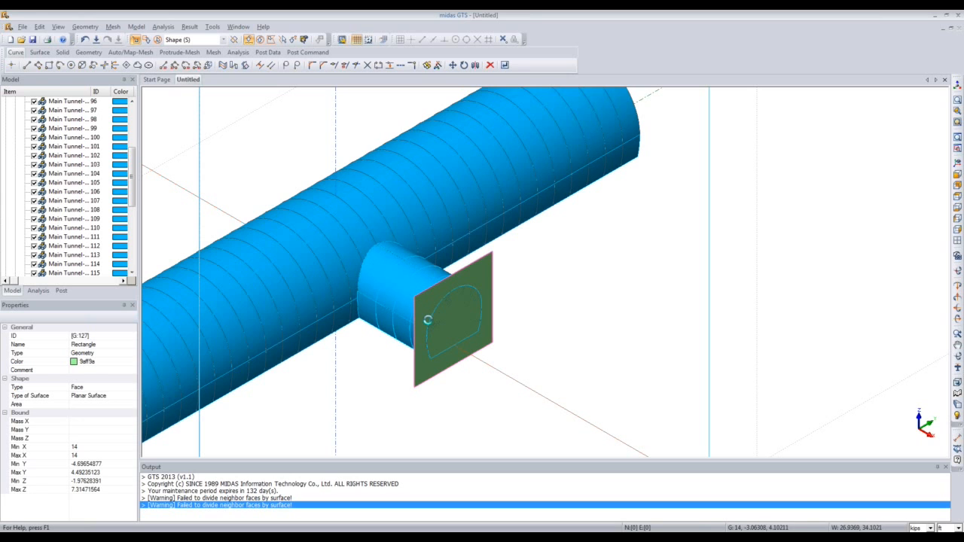
{"action": "key", "text": "Delete"}
{"action": "key", "text": "Return"}
Start mesh size control along edges and select the ground box's two vertical edges on the connecting tunnel's side.
{"action": "scroll", "coordinate": [426, 349], "scroll_direction": "down", "scroll_amount": 5}
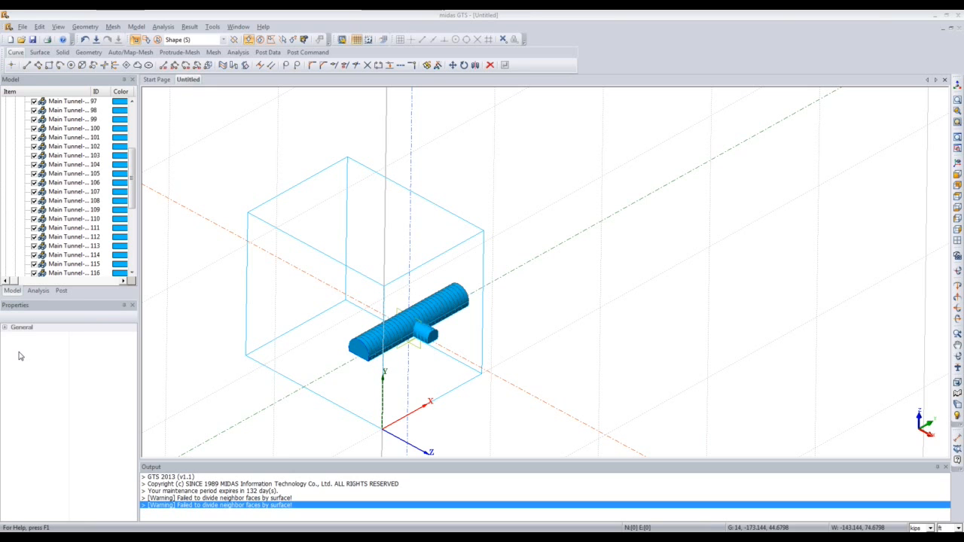
{"action": "left_click", "coordinate": [958, 164]}
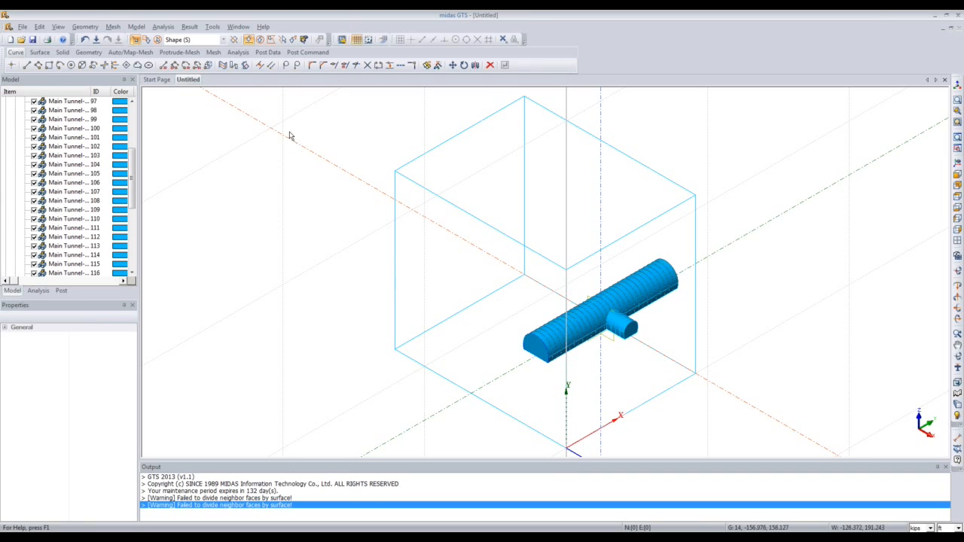
{"action": "left_click", "coordinate": [113, 27]}
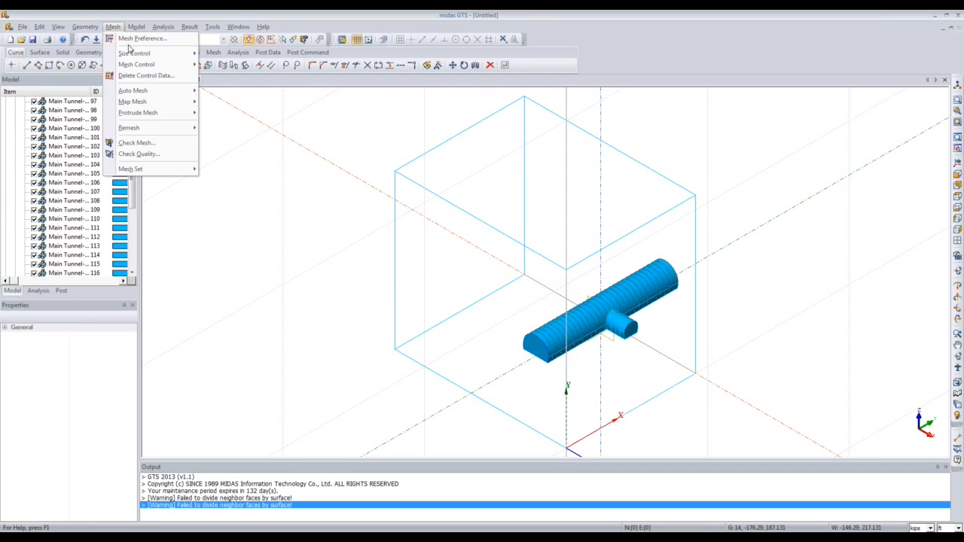
{"action": "mouse_move", "coordinate": [134, 54]}
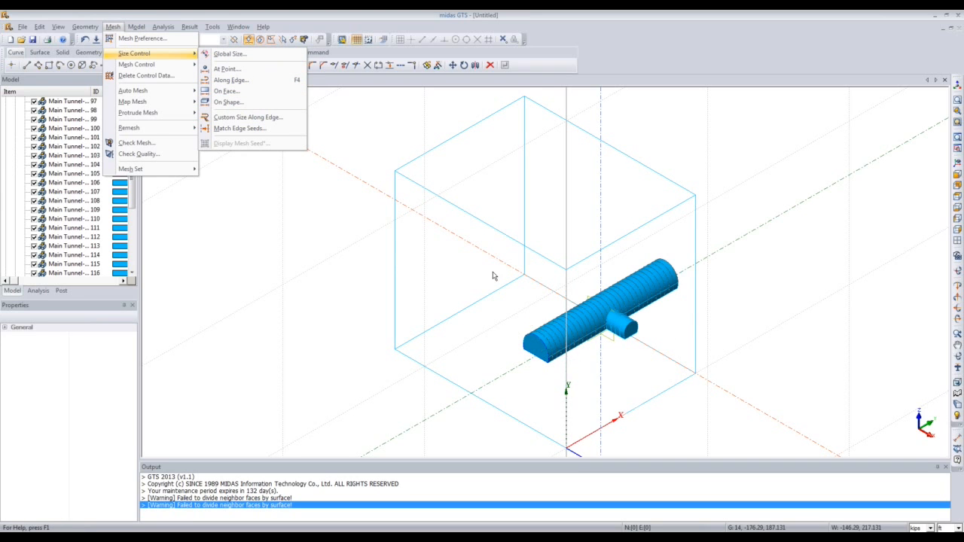
{"action": "left_click", "coordinate": [242, 81]}
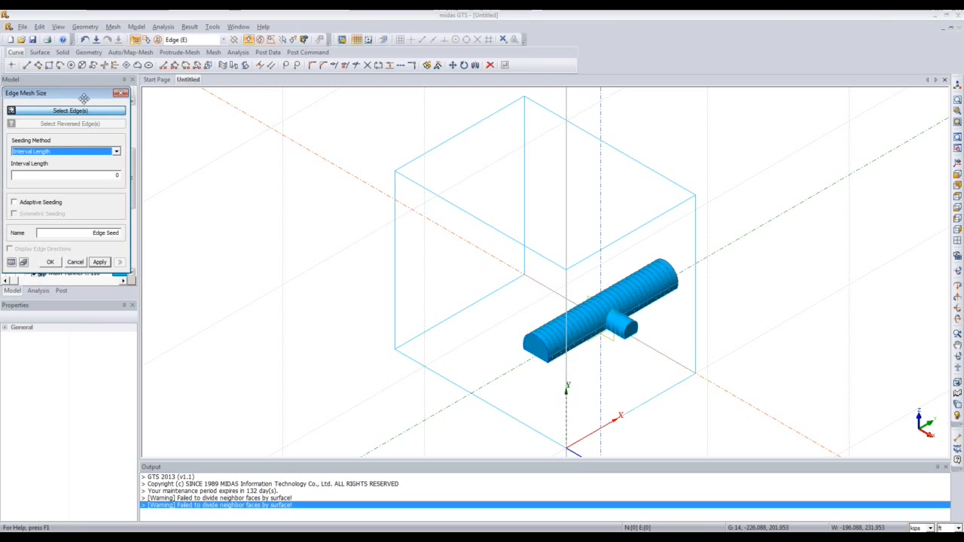
{"action": "left_click_drag", "start_coordinate": [83, 99], "coordinate": [245, 139]}
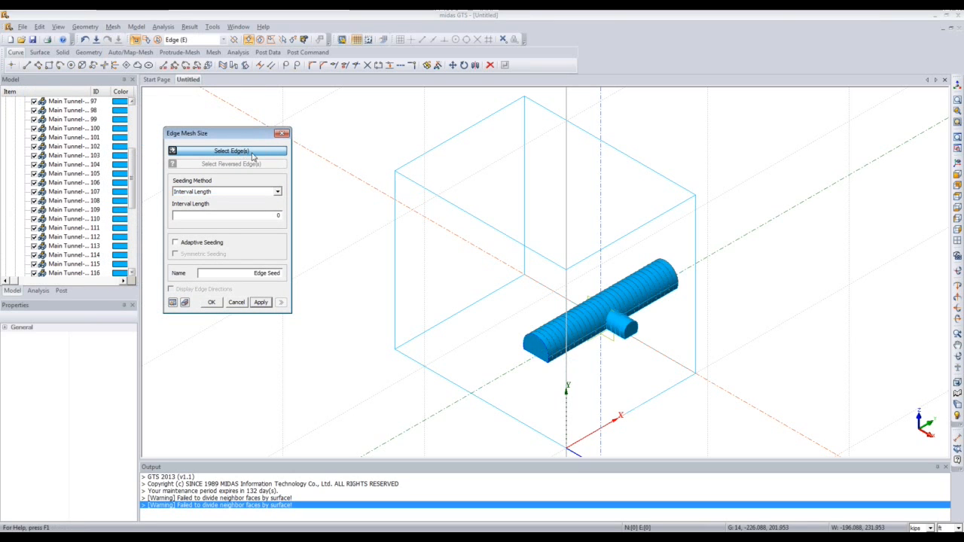
{"action": "left_click", "coordinate": [566, 281]}
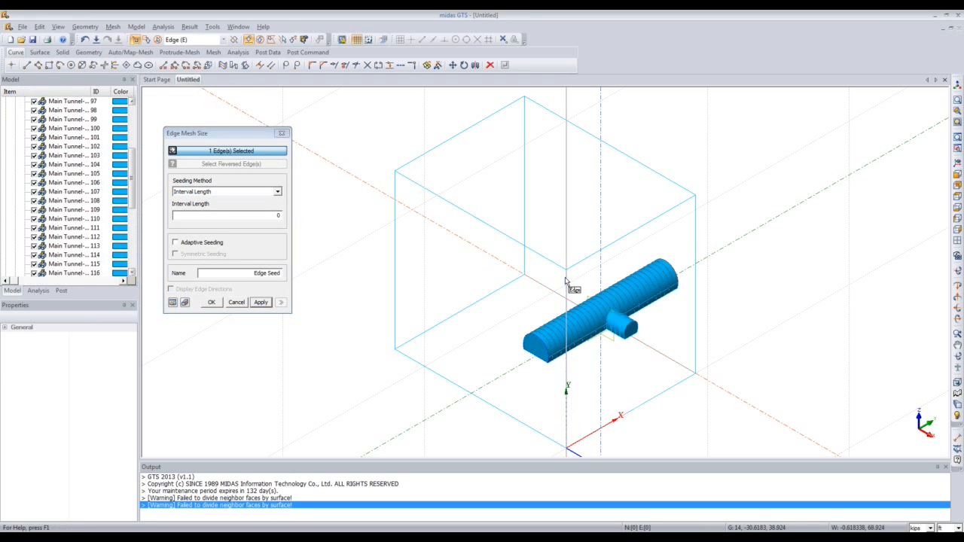
{"action": "left_click", "coordinate": [697, 231]}
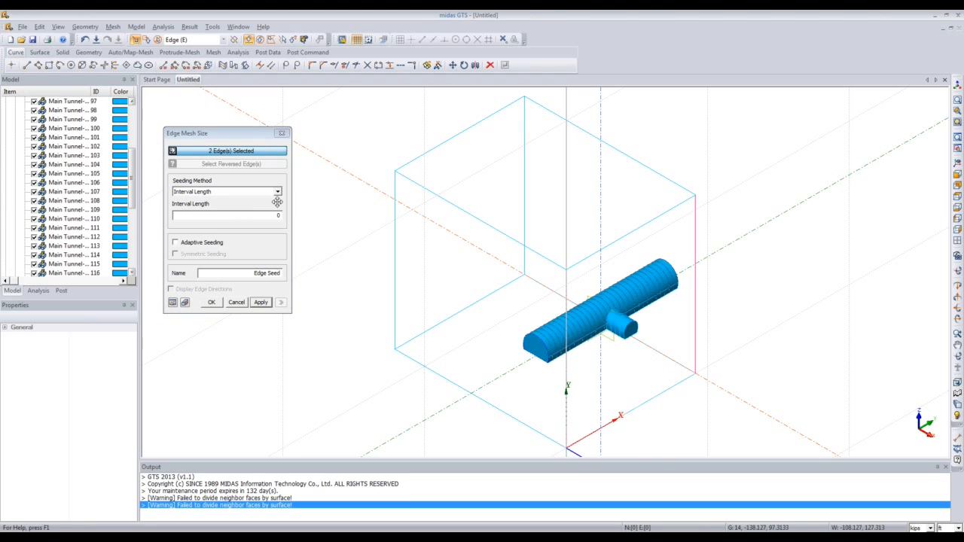
Seed both edges by Linear Grading (Length) with SLen 9, ELen 2 and Symmetric Seeding, previewing the seeds before confirming.
{"action": "left_click", "coordinate": [277, 193]}
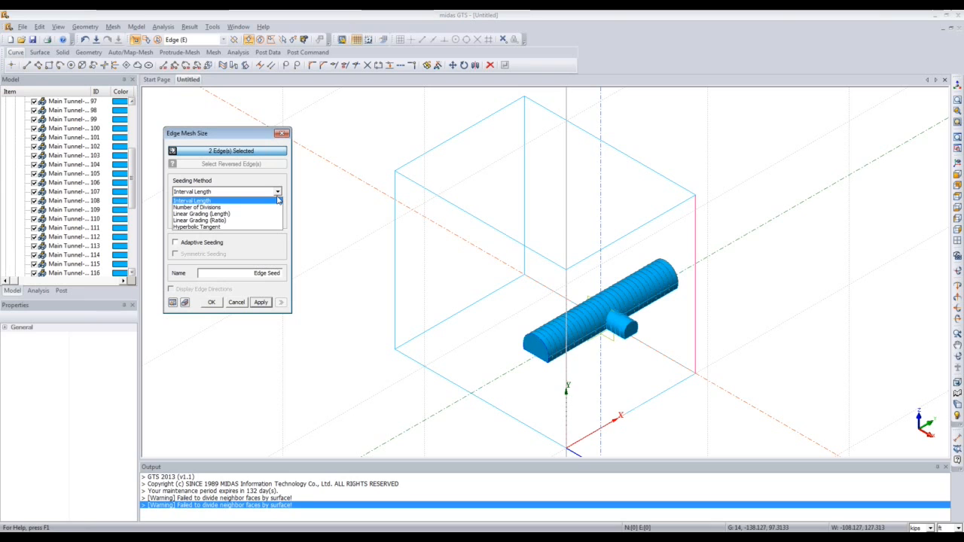
{"action": "left_click", "coordinate": [208, 213]}
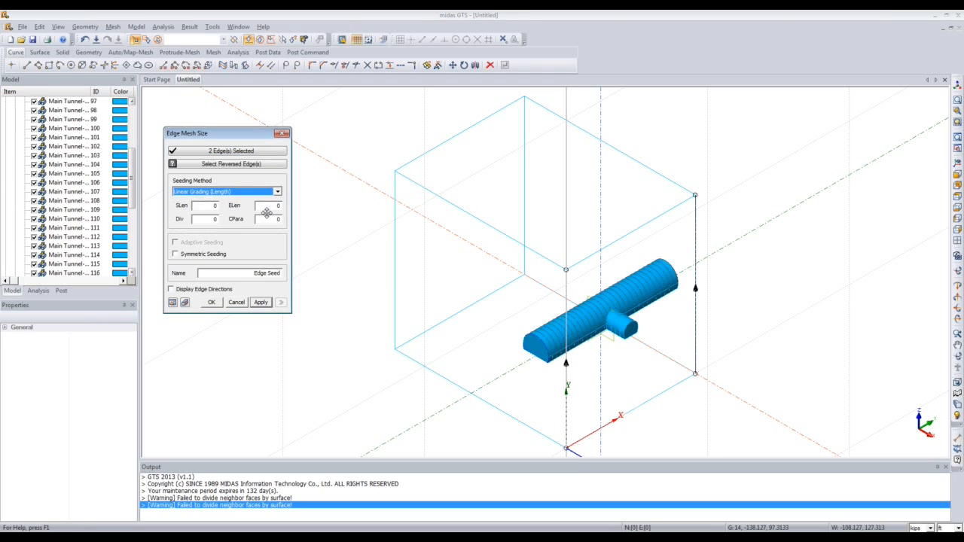
{"action": "left_click", "coordinate": [209, 210]}
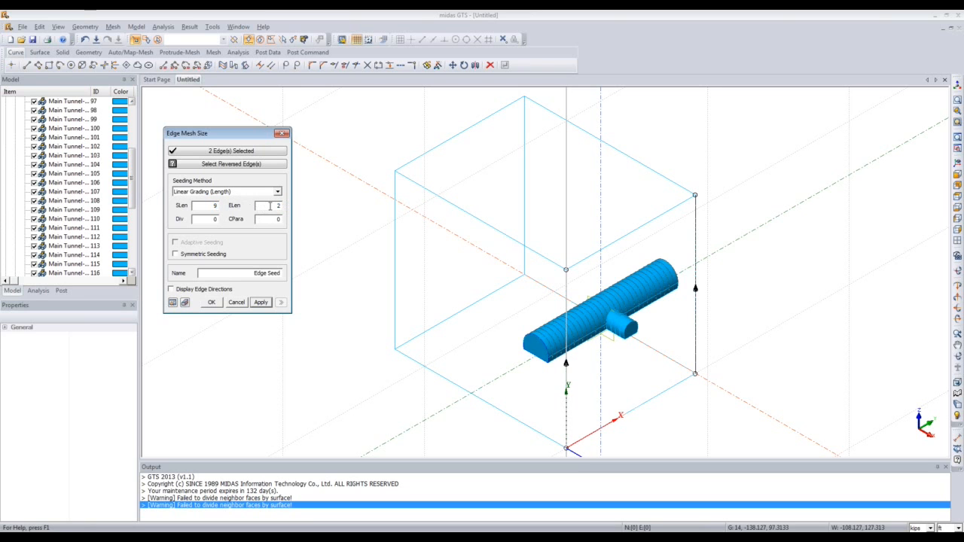
{"action": "left_click", "coordinate": [176, 254]}
{"action": "left_click", "coordinate": [171, 301]}
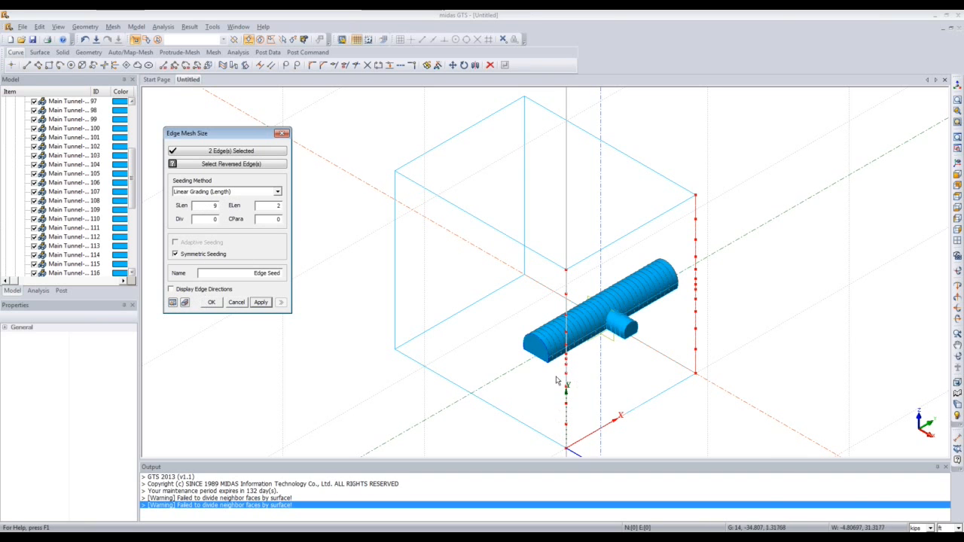
{"action": "middle_click_drag", "start_coordinate": [556, 383], "coordinate": [624, 310]}
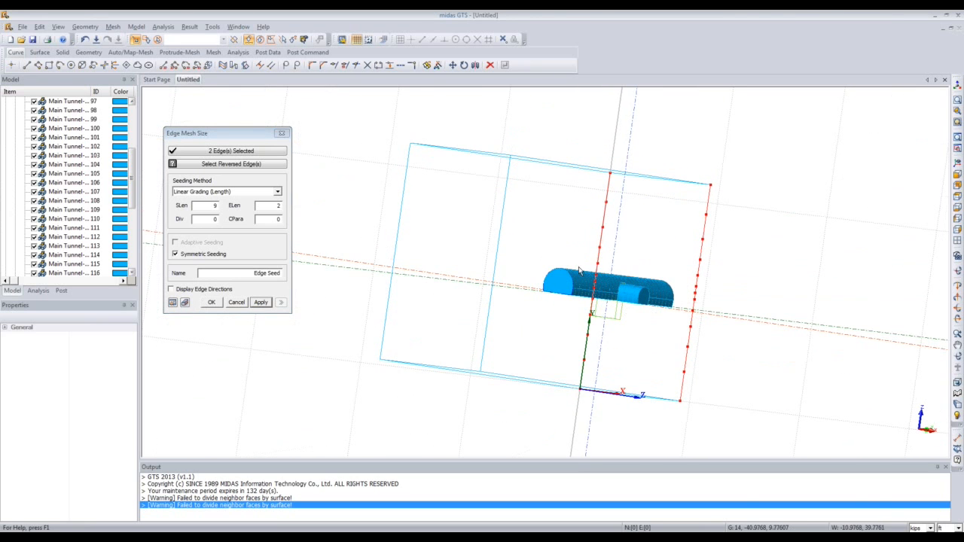
{"action": "middle_click_drag", "start_coordinate": [565, 280], "coordinate": [516, 305]}
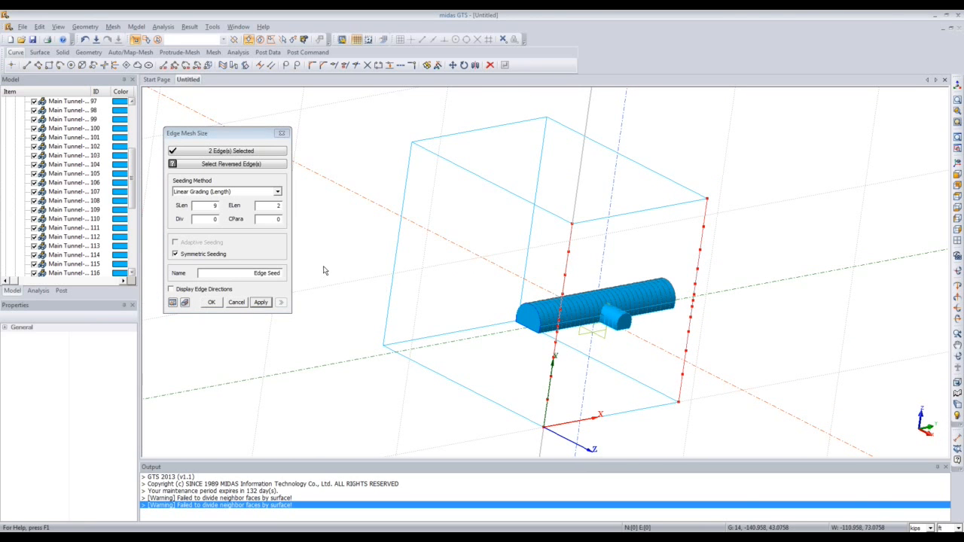
{"action": "left_click", "coordinate": [211, 302]}
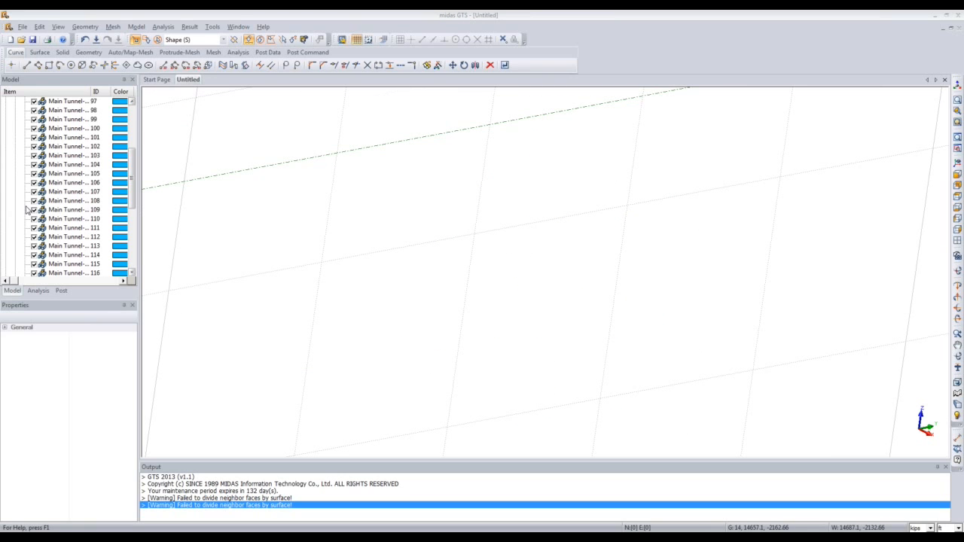
Start automatic meshing of solids.
{"action": "left_click", "coordinate": [957, 163]}
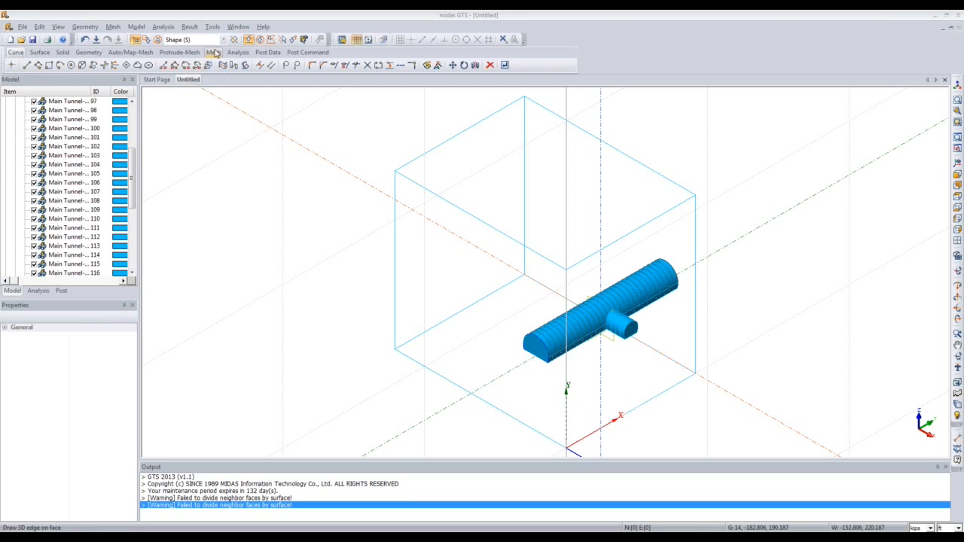
{"action": "left_click", "coordinate": [114, 27]}
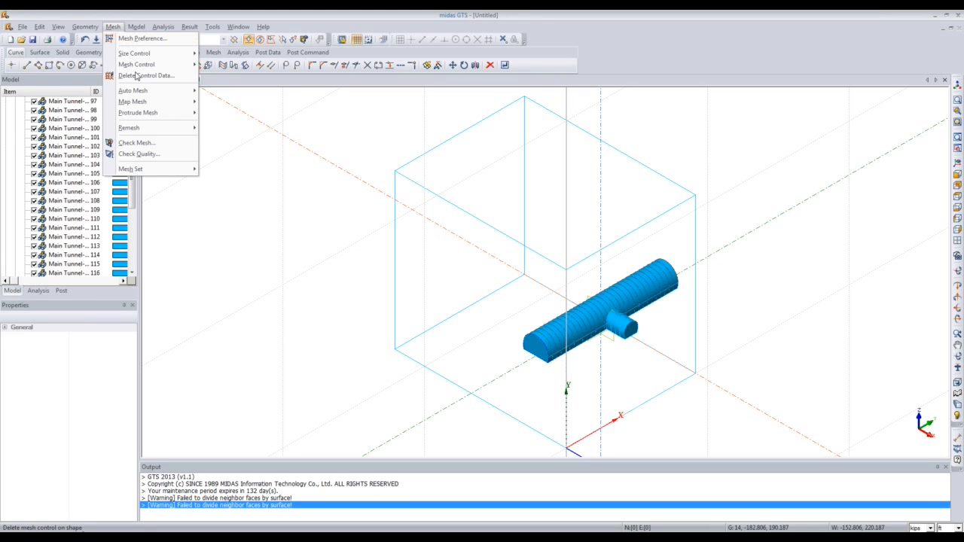
{"action": "mouse_move", "coordinate": [156, 102]}
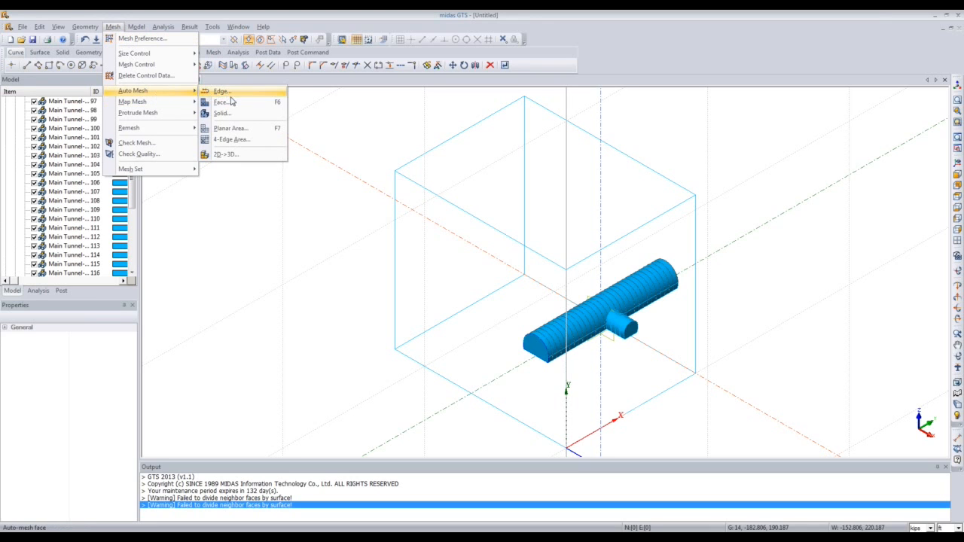
{"action": "left_click", "coordinate": [235, 116]}
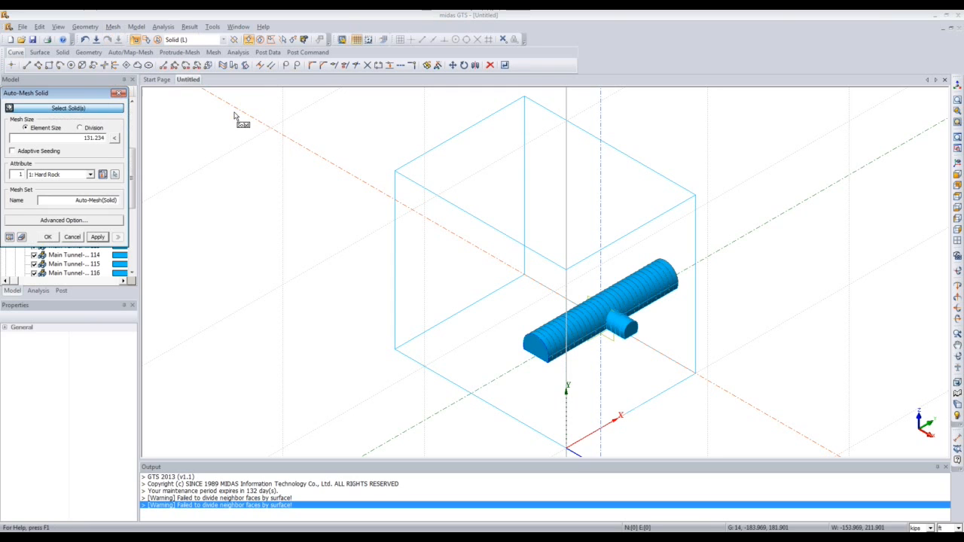
{"action": "left_click_drag", "start_coordinate": [99, 95], "coordinate": [315, 147]}
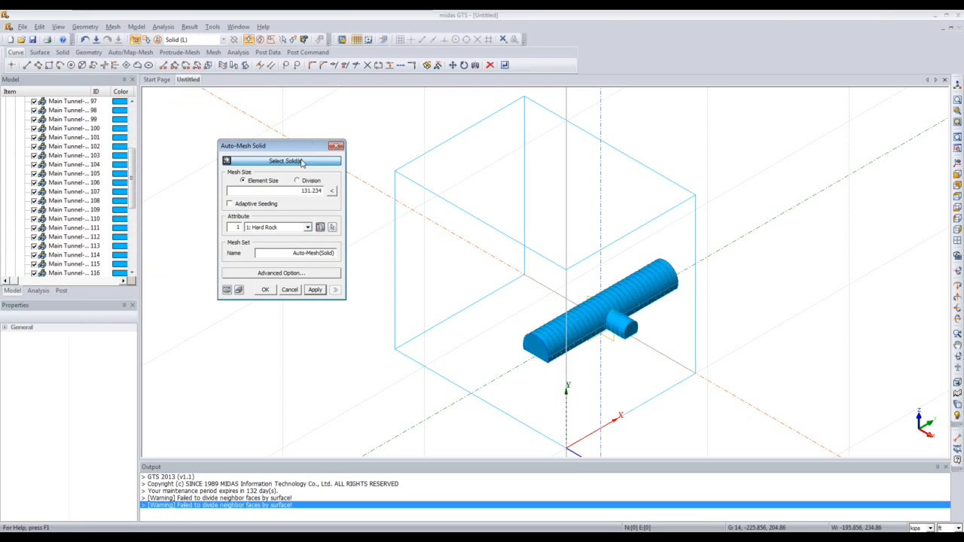
{"action": "left_click", "coordinate": [549, 337]}
{"action": "left_click", "coordinate": [549, 338]}
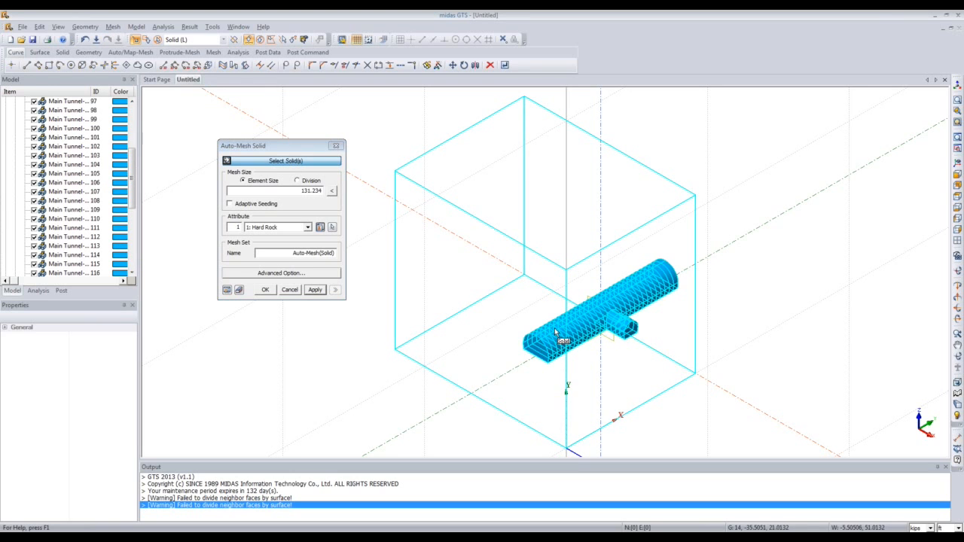
{"action": "left_click", "coordinate": [554, 333]}
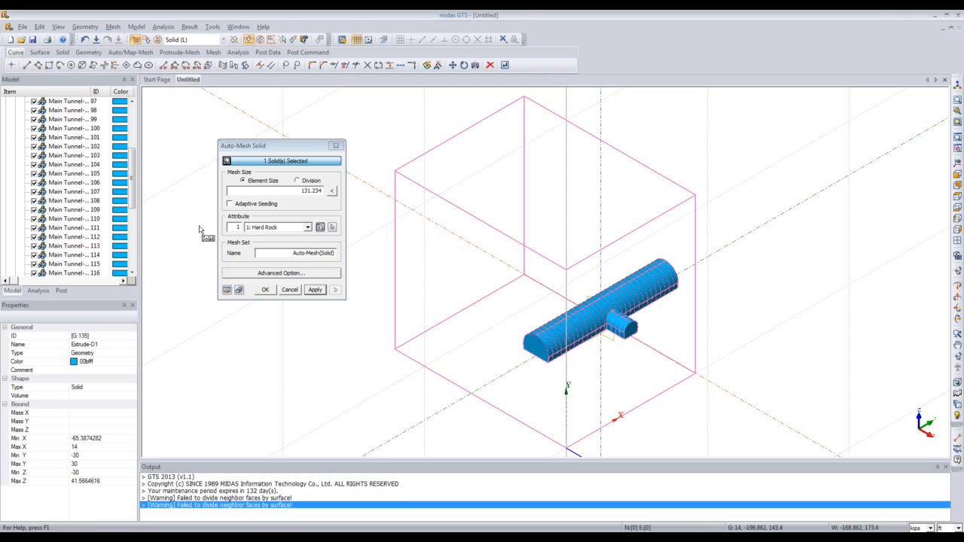
{"action": "left_click_drag", "start_coordinate": [133, 175], "coordinate": [136, 220]}
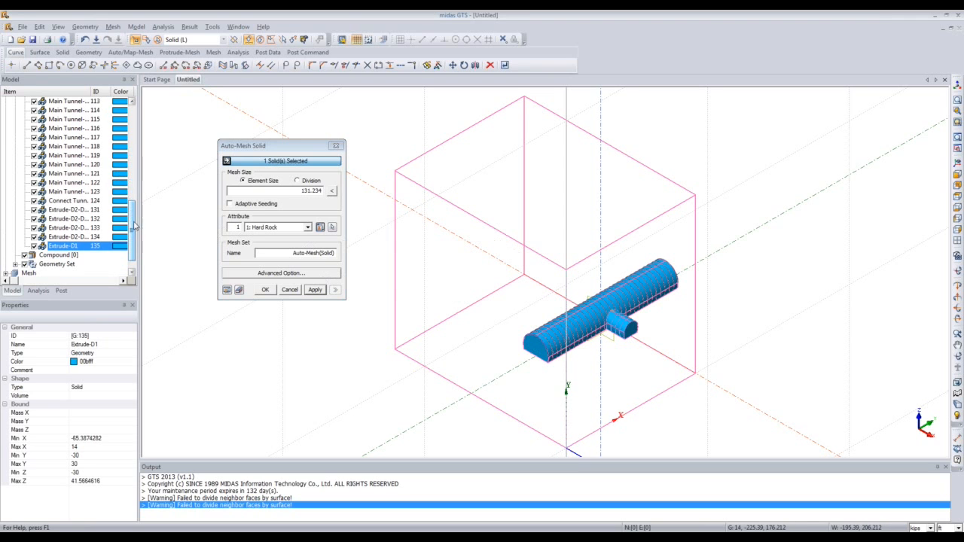
{"action": "left_click", "coordinate": [69, 201]}
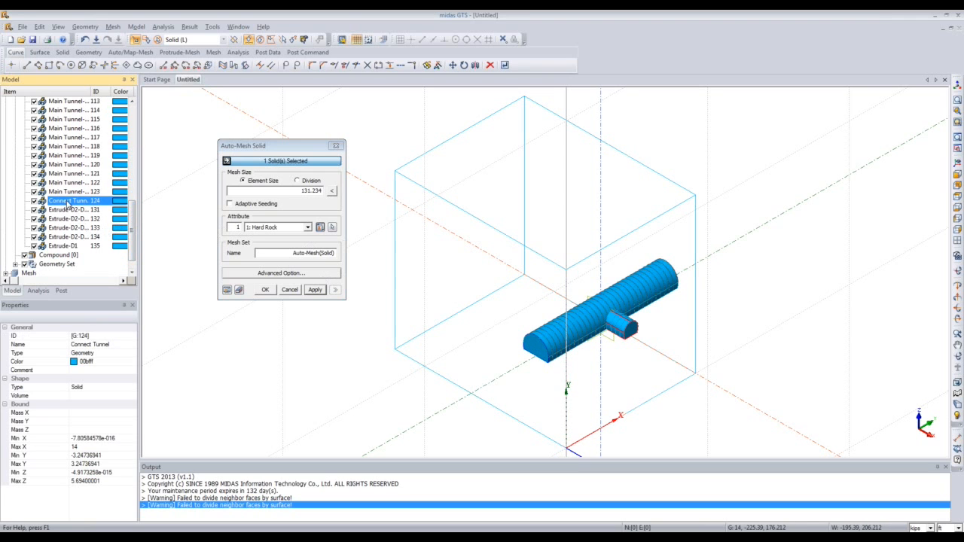
Choose only main tunnel segments 94 to 123 for meshing, leaving out the connecting tunnel solids and the ground box.
{"action": "scroll", "coordinate": [73, 193], "scroll_direction": "up", "scroll_amount": 9}
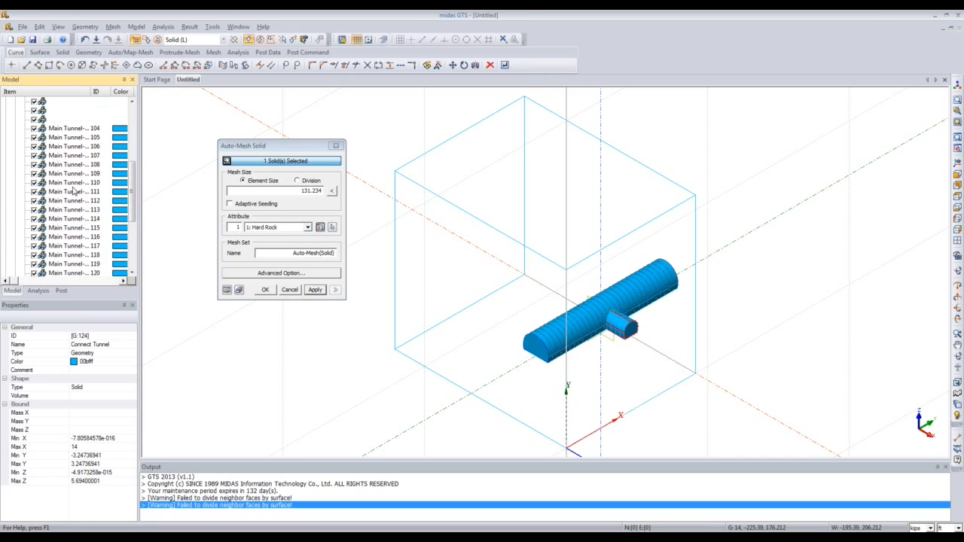
{"action": "scroll", "coordinate": [73, 192], "scroll_direction": "down", "scroll_amount": 1}
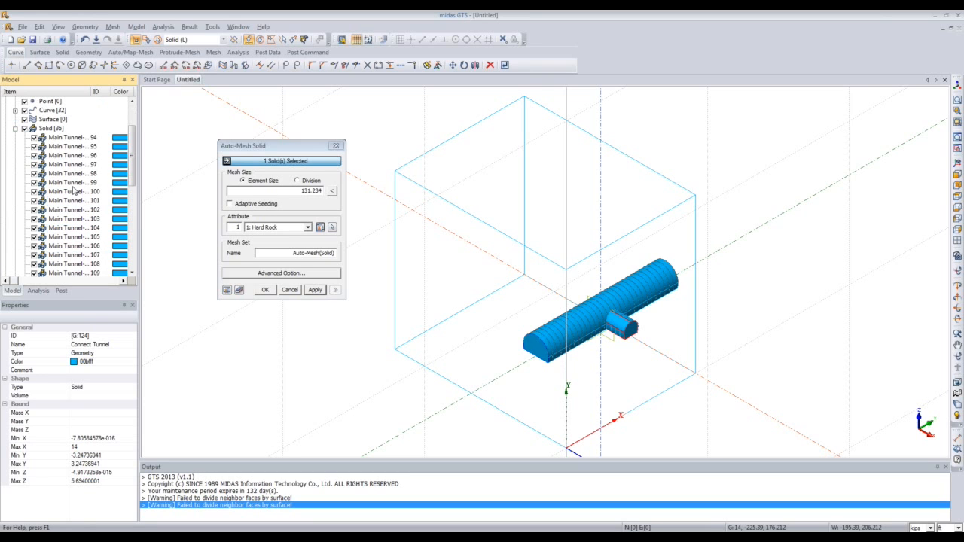
{"action": "left_click", "coordinate": [73, 175]}
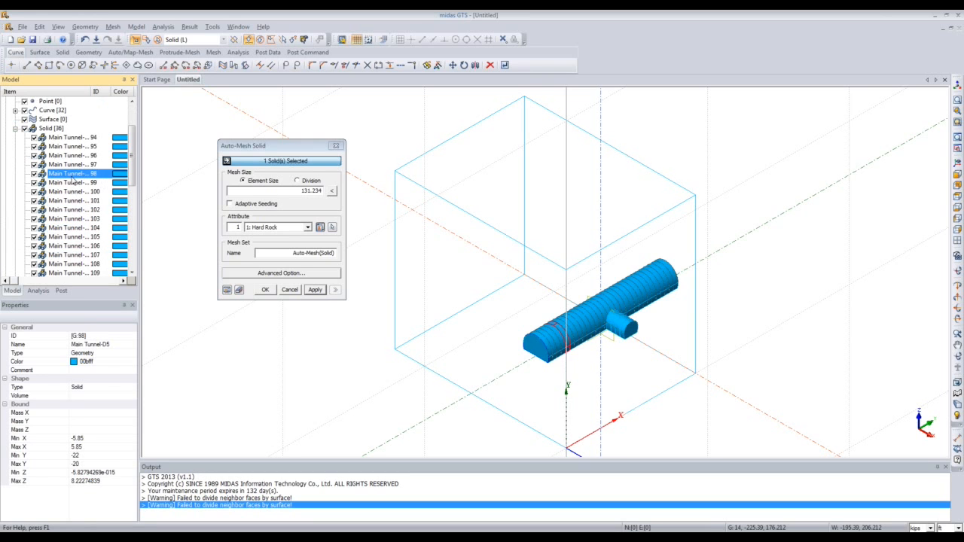
{"action": "key", "text": "ctrl+a"}
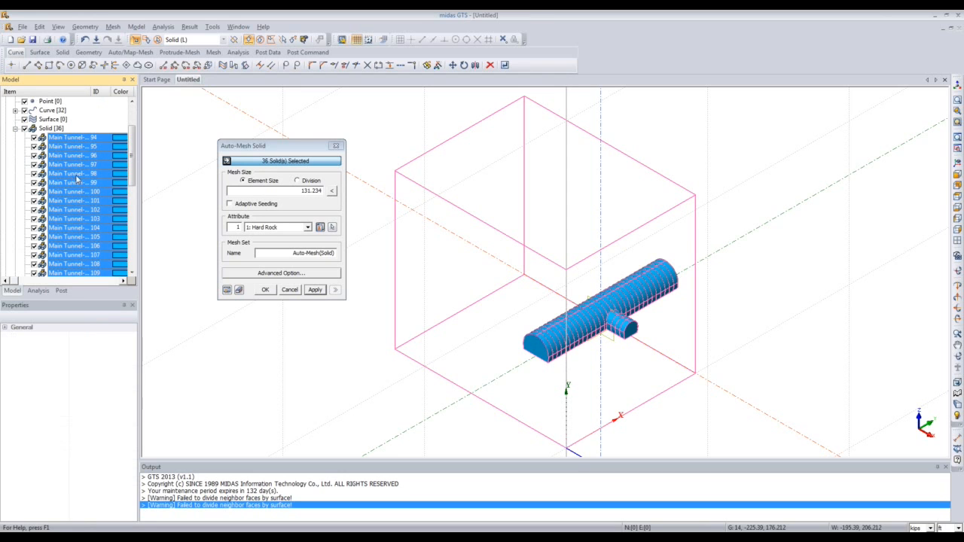
{"action": "left_click_drag", "start_coordinate": [131, 163], "coordinate": [139, 235]}
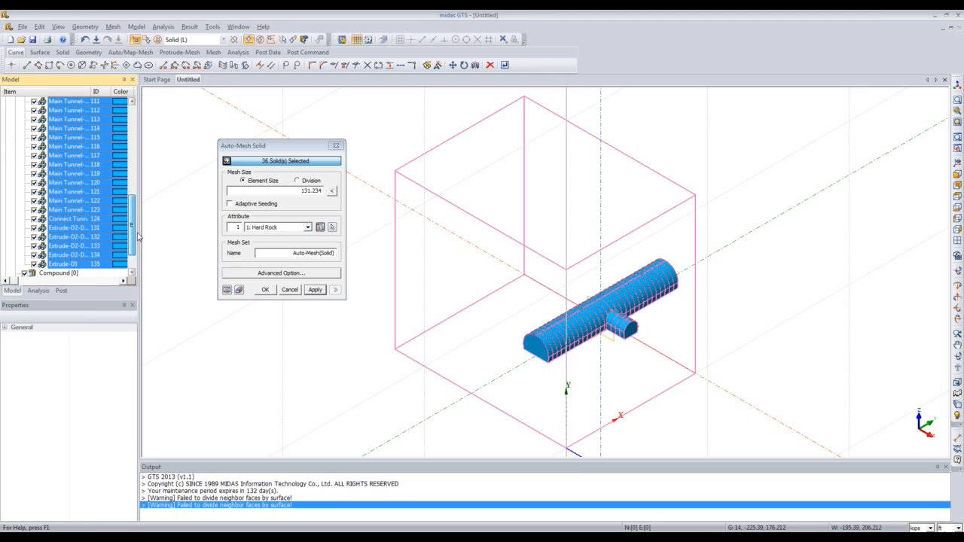
{"action": "left_click", "coordinate": [85, 219], "text": "ctrl"}
{"action": "left_click", "coordinate": [82, 229], "text": "ctrl"}
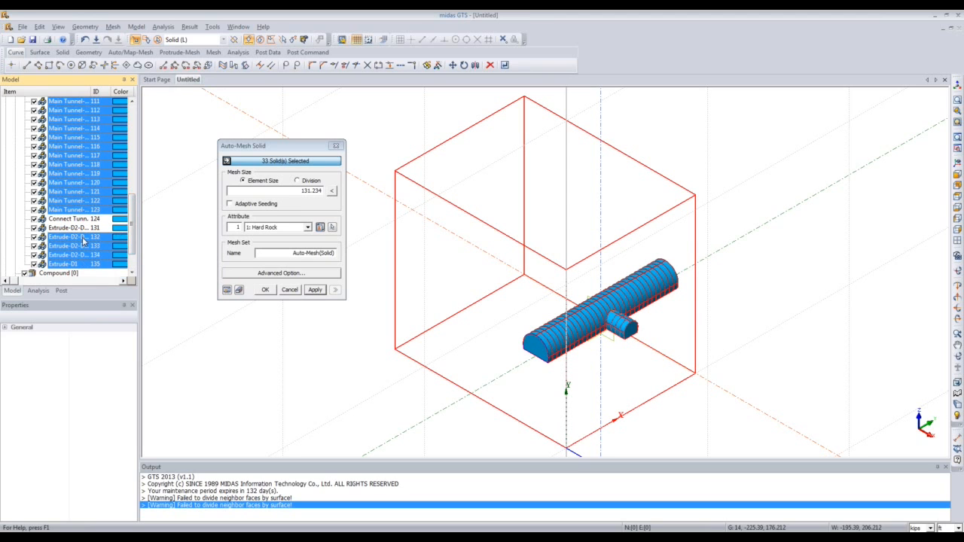
{"action": "left_click", "coordinate": [85, 237], "text": "ctrl"}
{"action": "left_click", "coordinate": [84, 246], "text": "ctrl"}
{"action": "left_click", "coordinate": [83, 255], "text": "ctrl"}
{"action": "left_click", "coordinate": [82, 265], "text": "ctrl"}
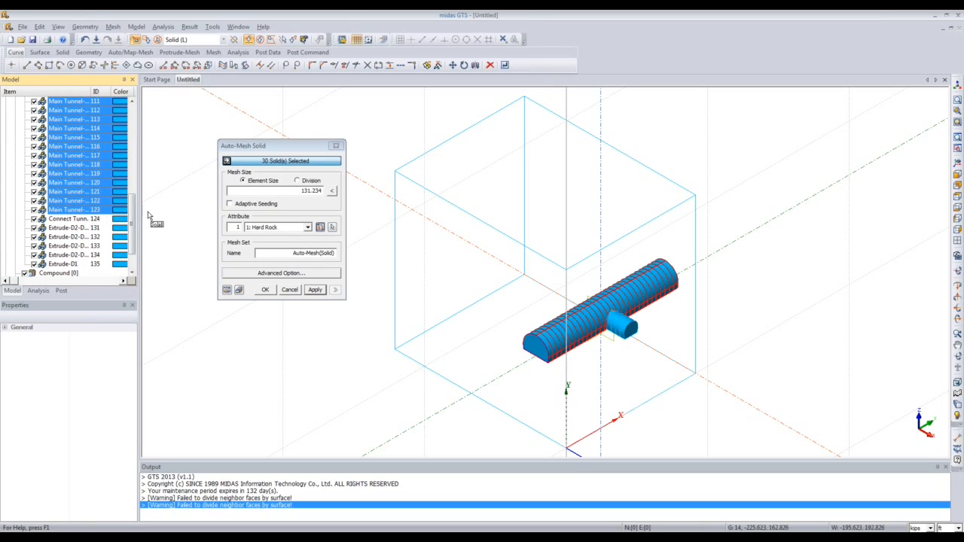
Set the main tunnel segments' element size to 2 with the Hard Rock attribute and preview the mesh seeds.
{"action": "left_click", "coordinate": [286, 190]}
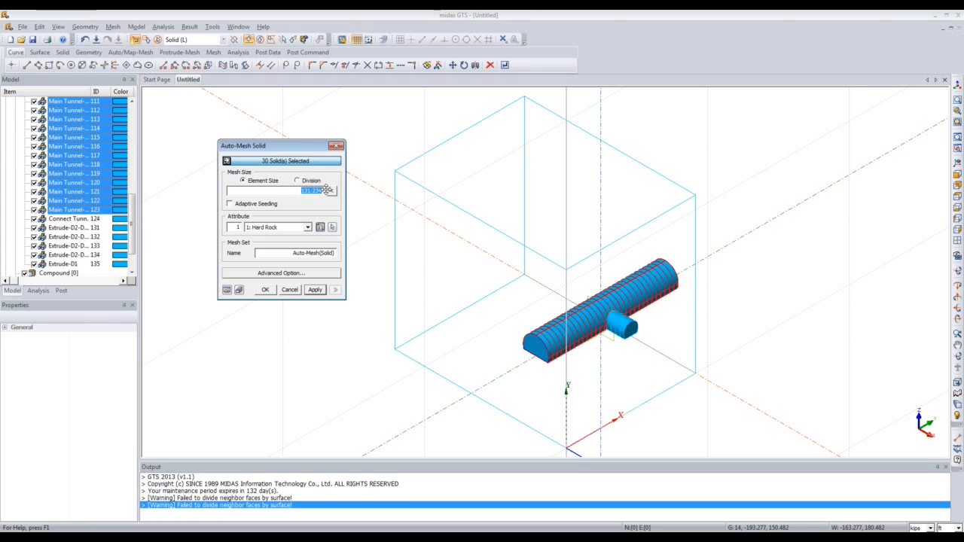
{"action": "left_click", "coordinate": [307, 228]}
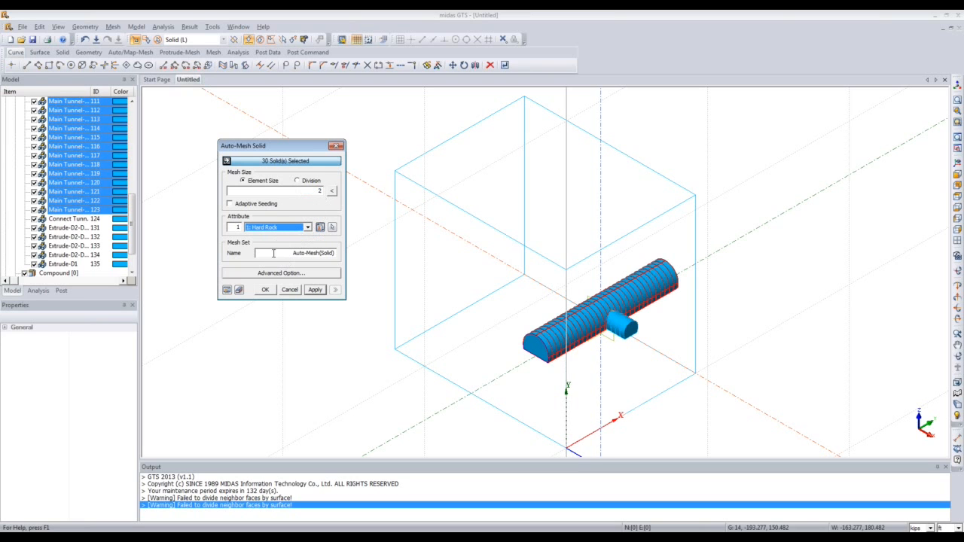
{"action": "left_click", "coordinate": [227, 290]}
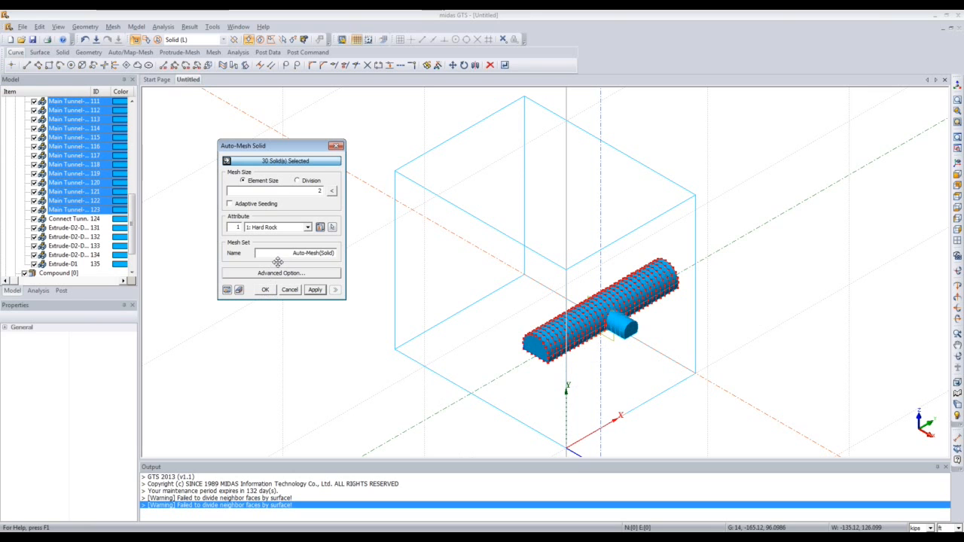
Generate the main tunnel segments' mesh and start another automatic solid meshing with the mesh size set to Division 2.
{"action": "left_click", "coordinate": [269, 289]}
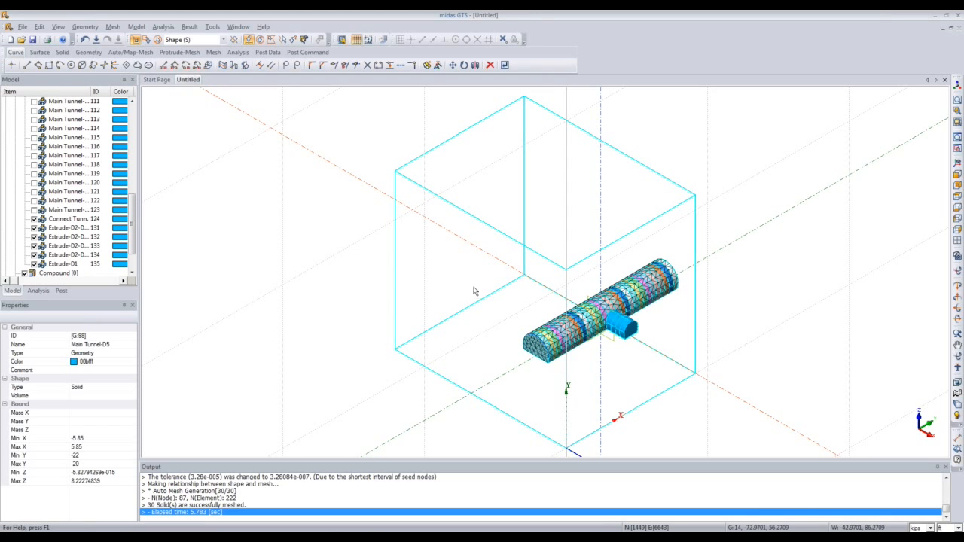
{"action": "left_click", "coordinate": [113, 27]}
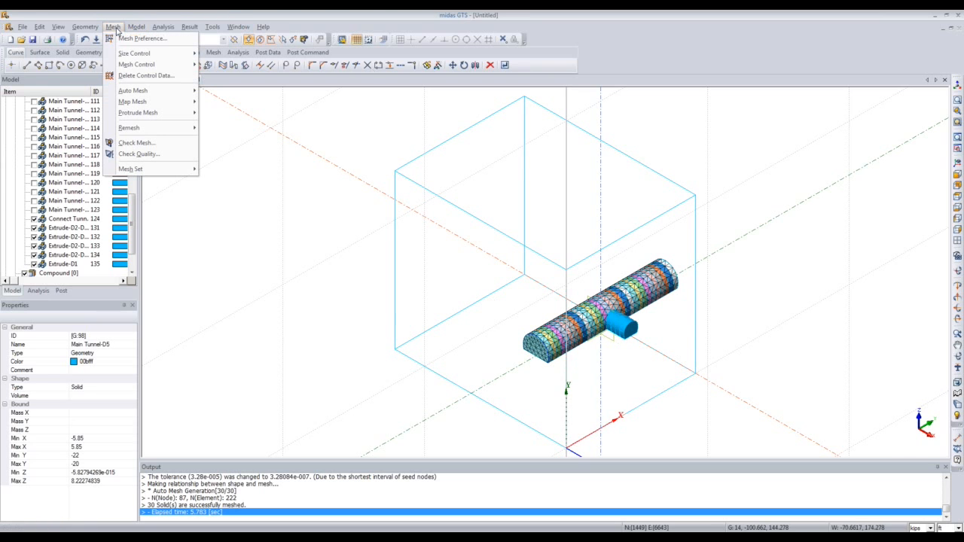
{"action": "mouse_move", "coordinate": [144, 93]}
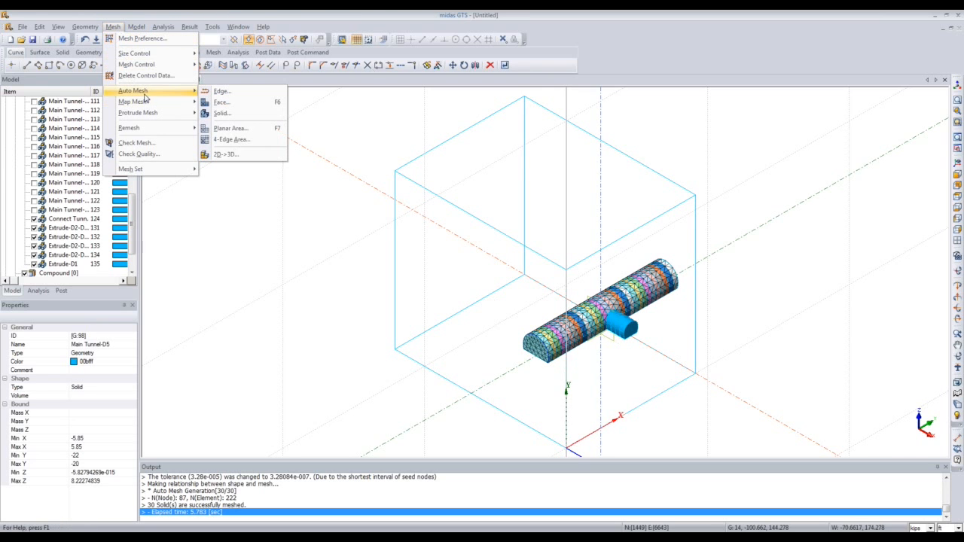
{"action": "left_click", "coordinate": [222, 113]}
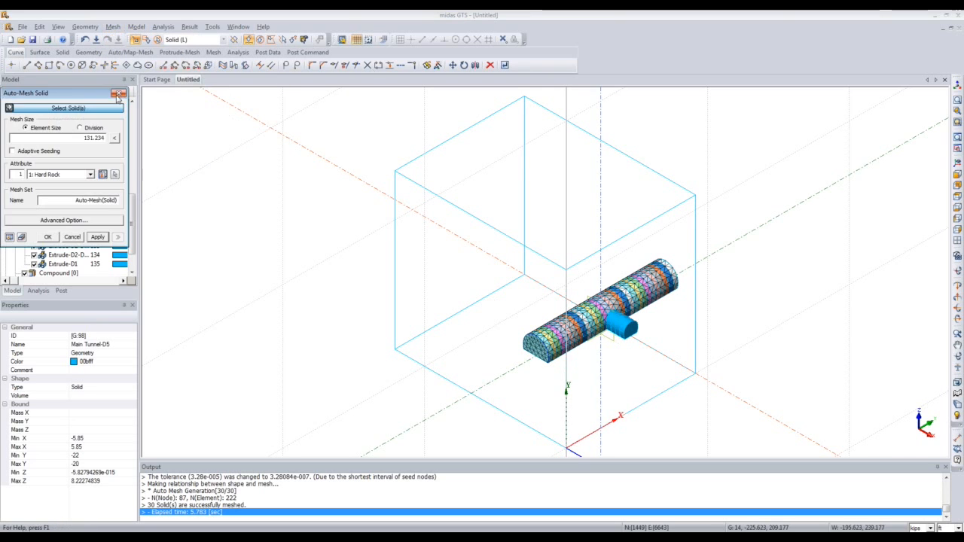
{"action": "left_click_drag", "start_coordinate": [103, 93], "coordinate": [318, 127]}
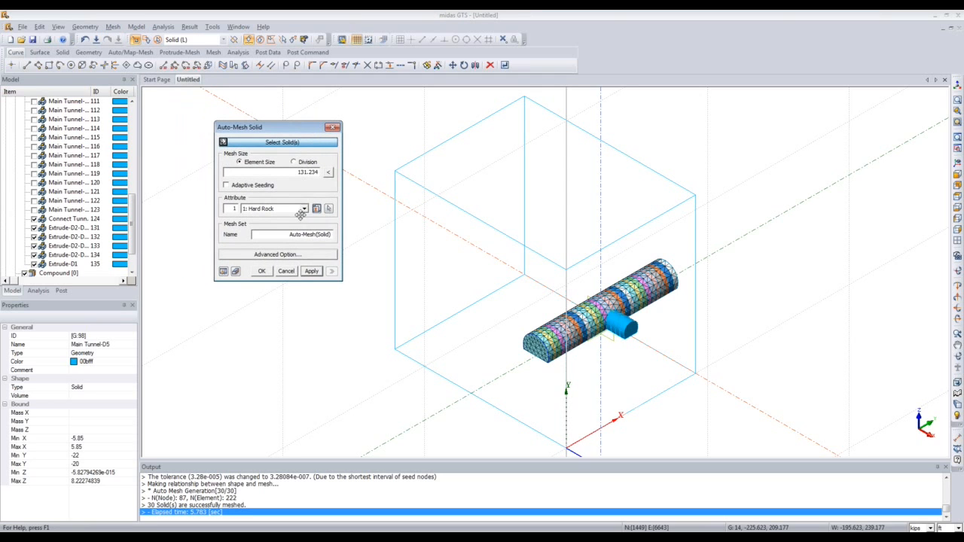
{"action": "double_click", "coordinate": [291, 171]}
{"action": "type", "text": "2"}
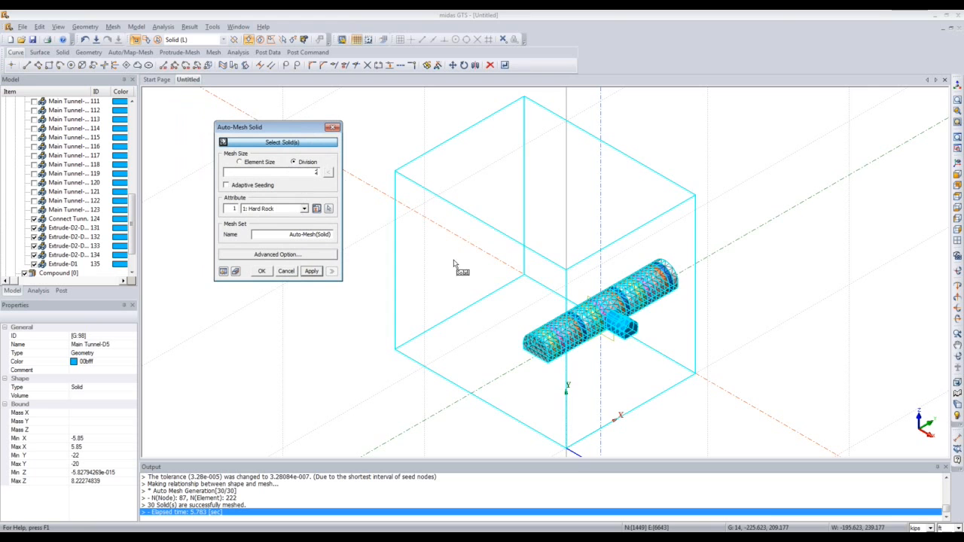
Mesh connecting tunnel solids 131, 133 and 134 with the Hard Rock attribute, previewing their mesh seeds first.
{"action": "scroll", "coordinate": [628, 335], "scroll_direction": "up", "scroll_amount": 5}
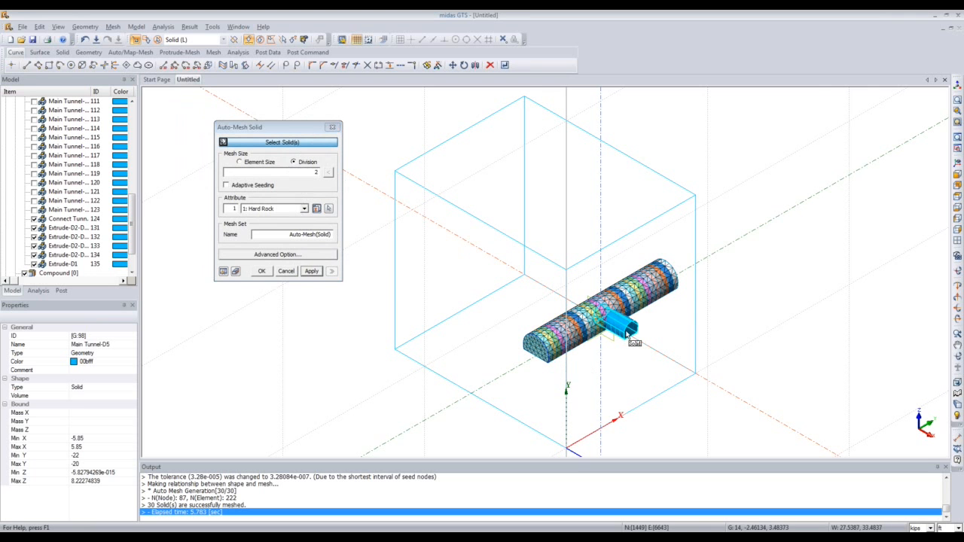
{"action": "left_click", "coordinate": [621, 340]}
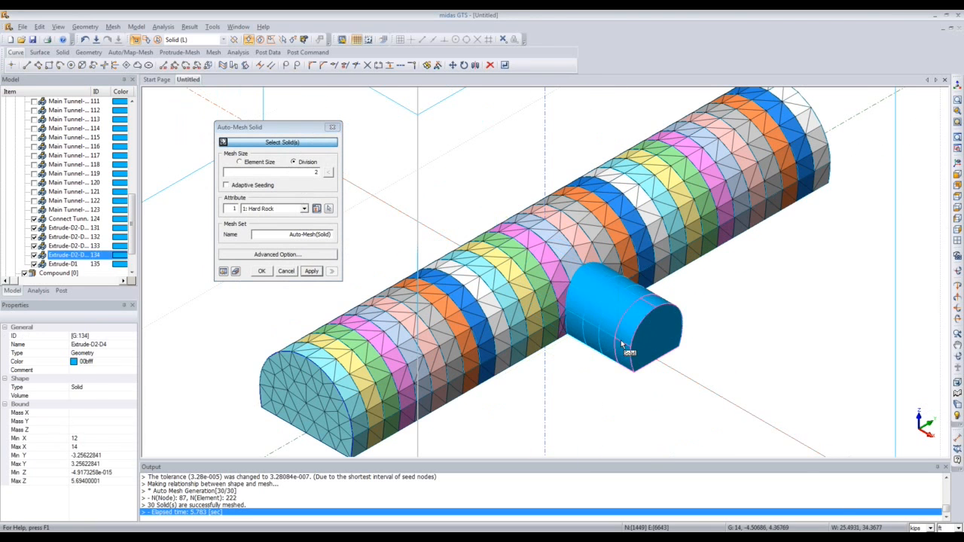
{"action": "left_click", "coordinate": [601, 319]}
{"action": "left_click", "coordinate": [598, 316]}
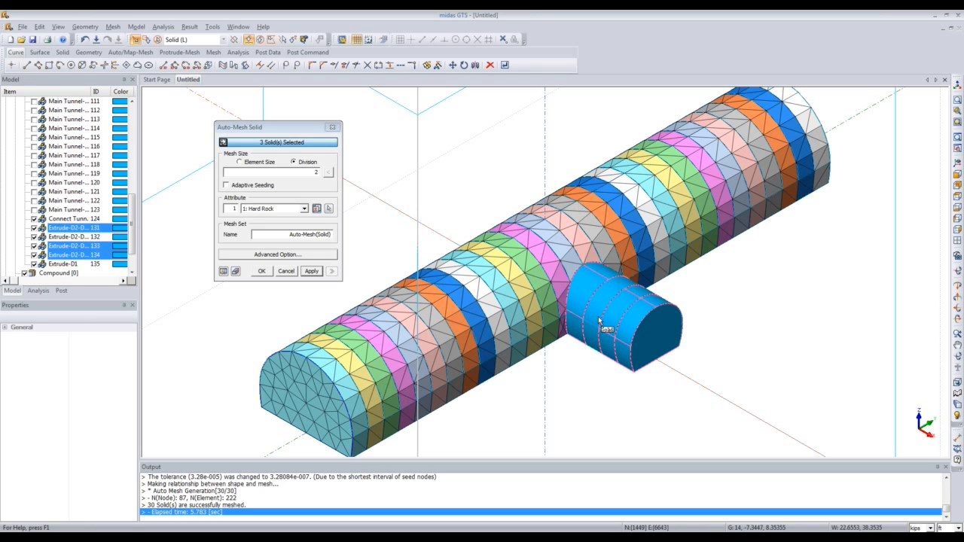
{"action": "scroll", "coordinate": [592, 300], "scroll_direction": "down", "scroll_amount": 3}
{"action": "scroll", "coordinate": [616, 321], "scroll_direction": "down", "scroll_amount": 2}
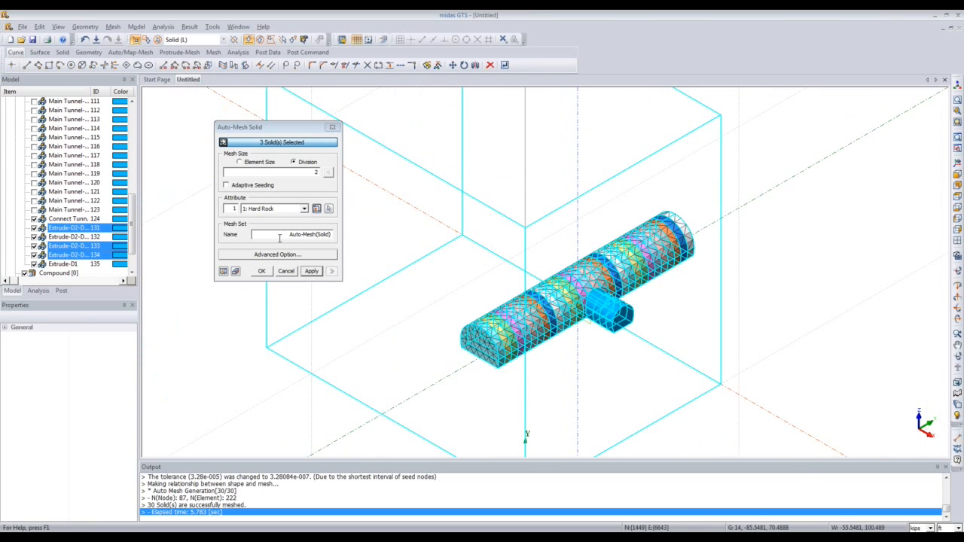
{"action": "left_click", "coordinate": [226, 272]}
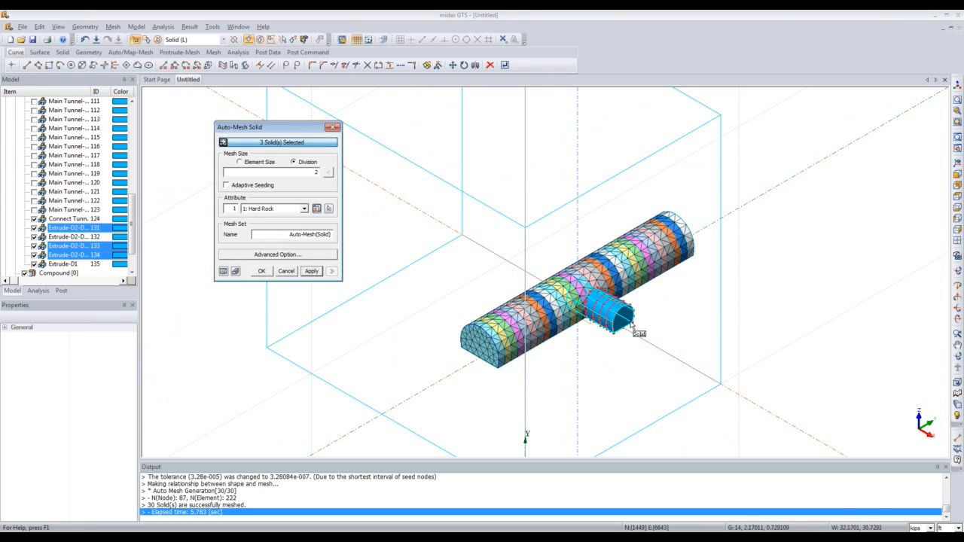
{"action": "left_click", "coordinate": [311, 271]}
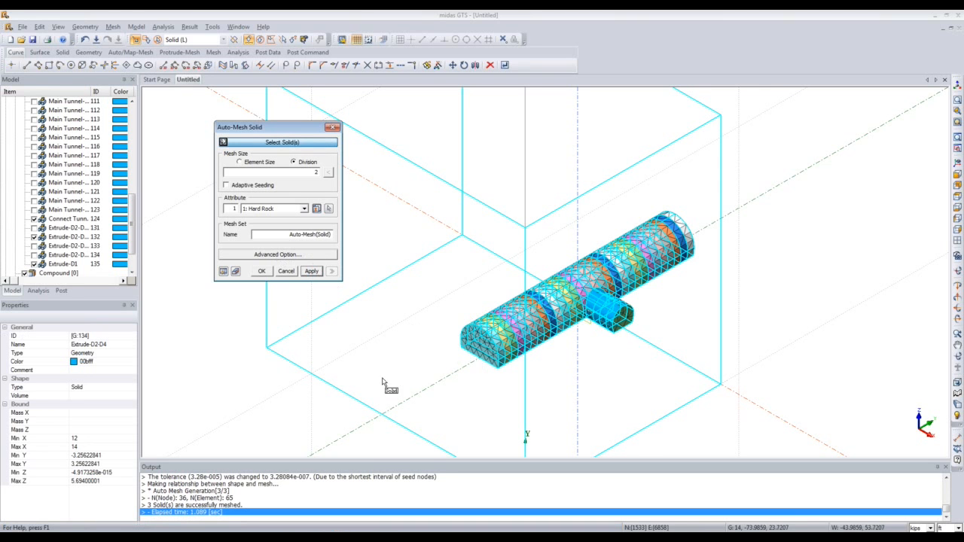
{"action": "left_click", "coordinate": [332, 128]}
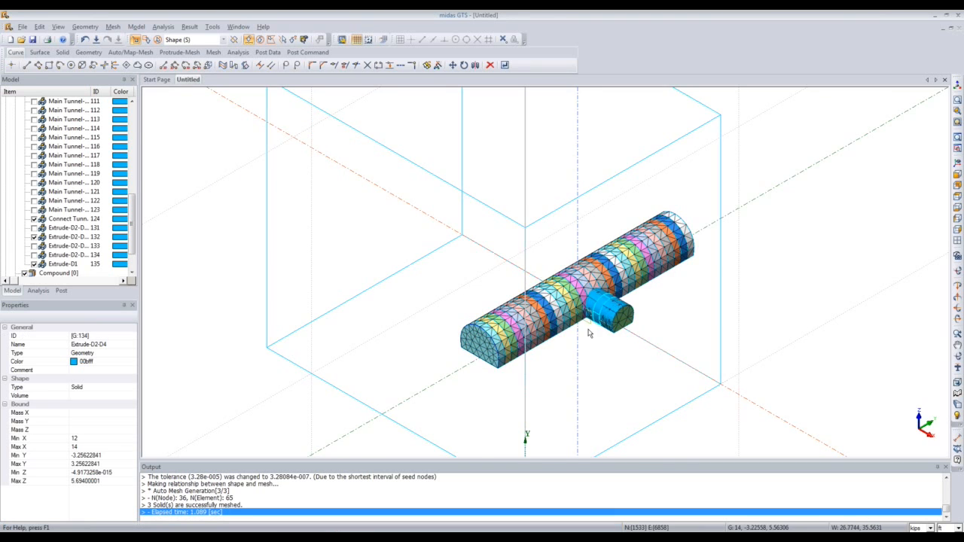
Start automatic meshing of solids again and choose the ground box solid.
{"action": "middle_click_drag", "start_coordinate": [592, 327], "coordinate": [634, 269]}
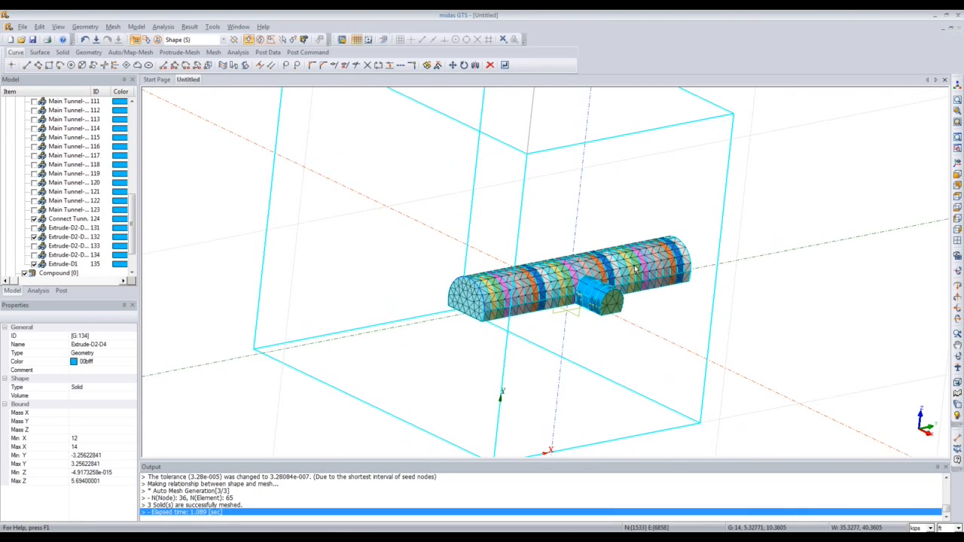
{"action": "middle_click_drag", "start_coordinate": [555, 248], "coordinate": [499, 316]}
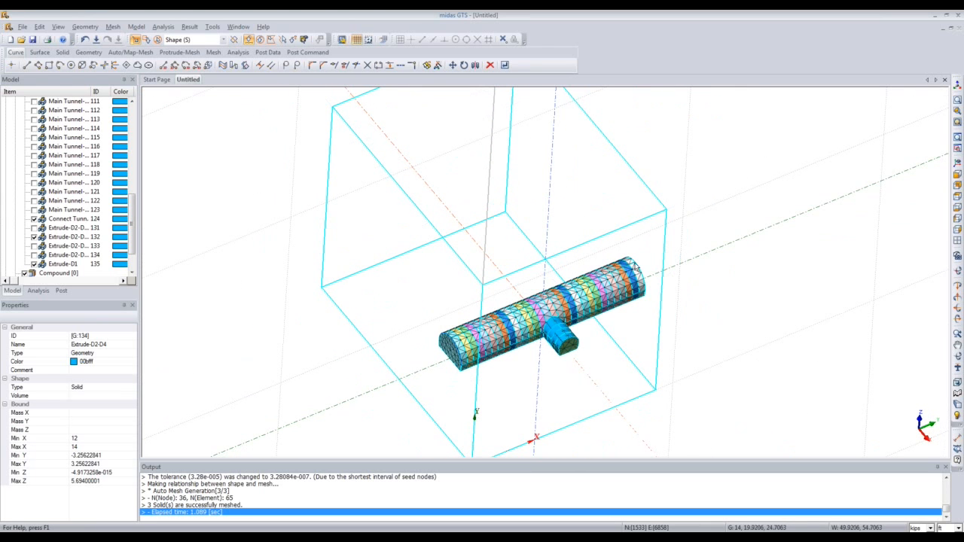
{"action": "left_click", "coordinate": [951, 164]}
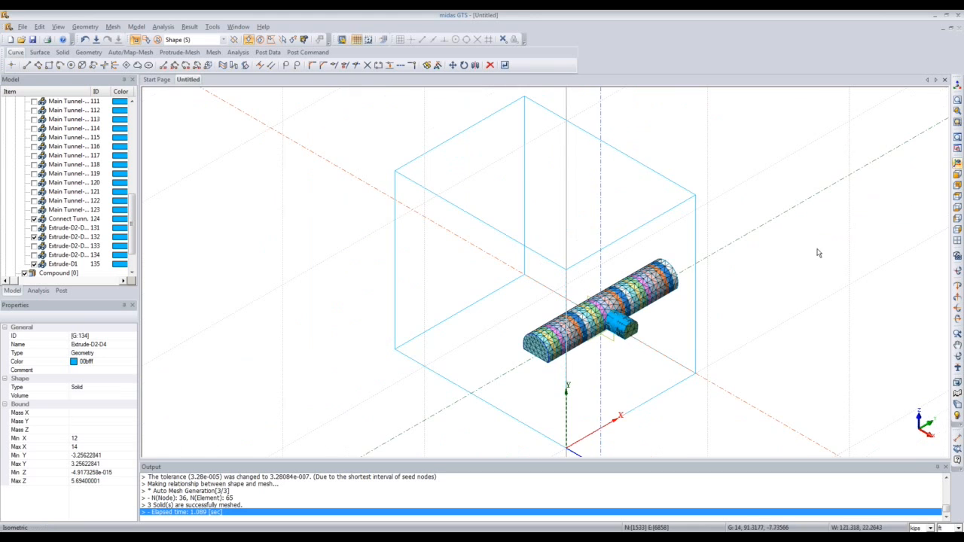
{"action": "scroll", "coordinate": [621, 331], "scroll_direction": "up", "scroll_amount": 5}
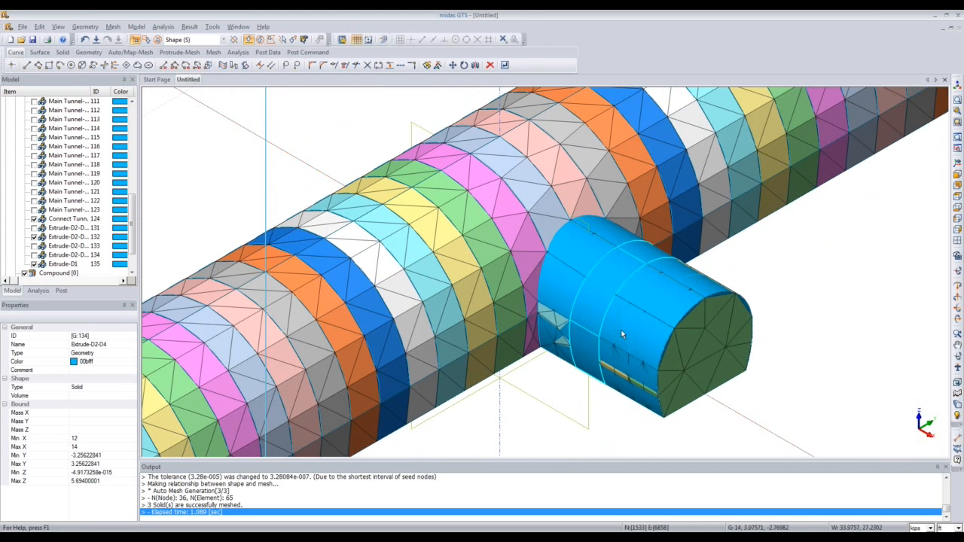
{"action": "scroll", "coordinate": [565, 305], "scroll_direction": "down", "scroll_amount": 5}
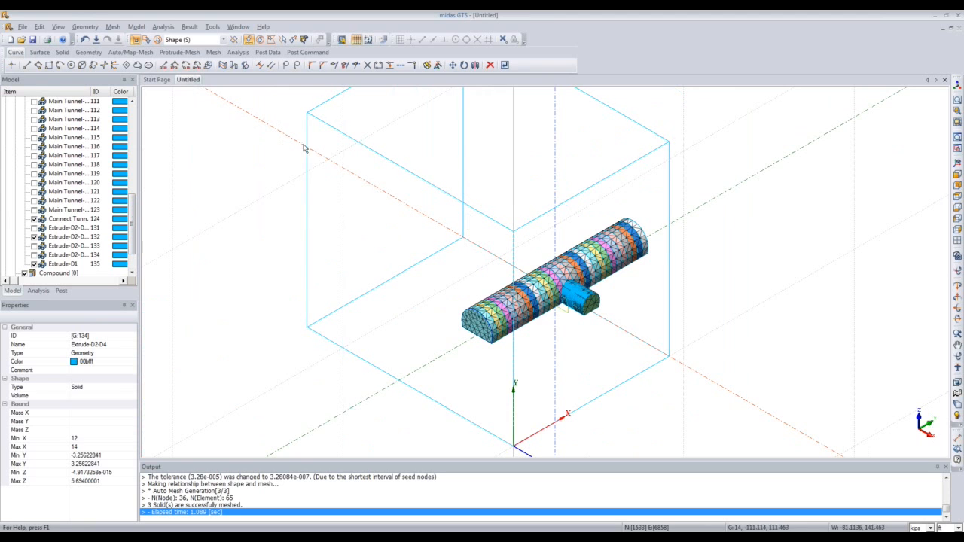
{"action": "left_click", "coordinate": [113, 26]}
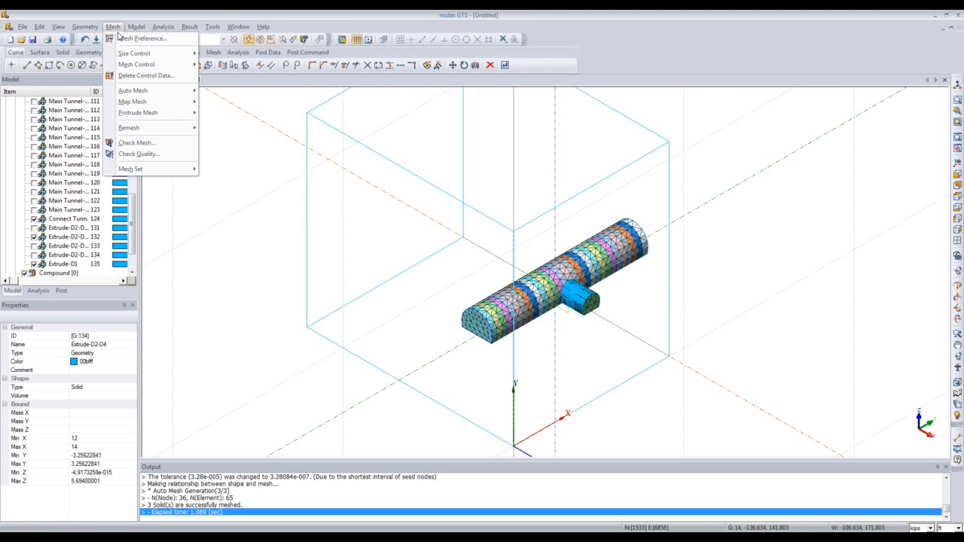
{"action": "mouse_move", "coordinate": [130, 91]}
{"action": "left_click", "coordinate": [221, 113]}
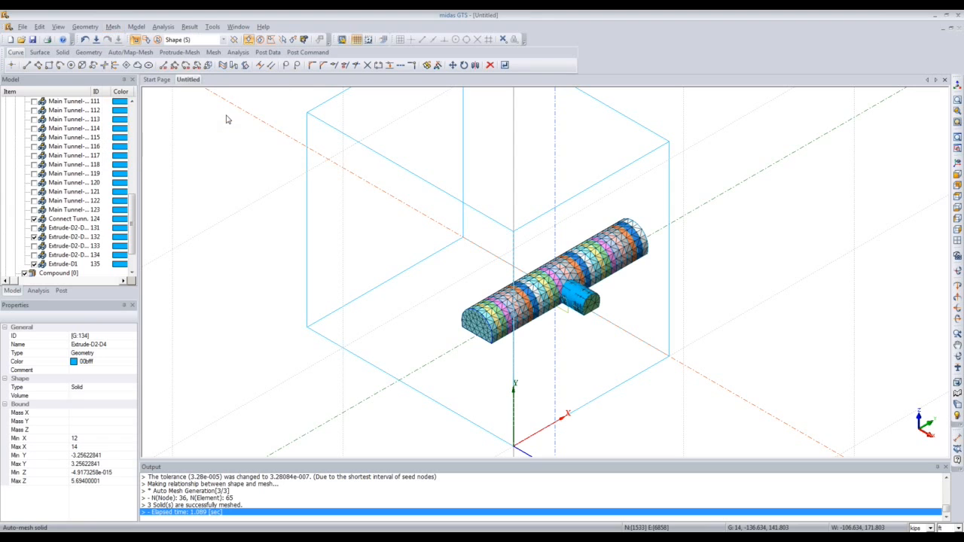
{"action": "left_click", "coordinate": [313, 153]}
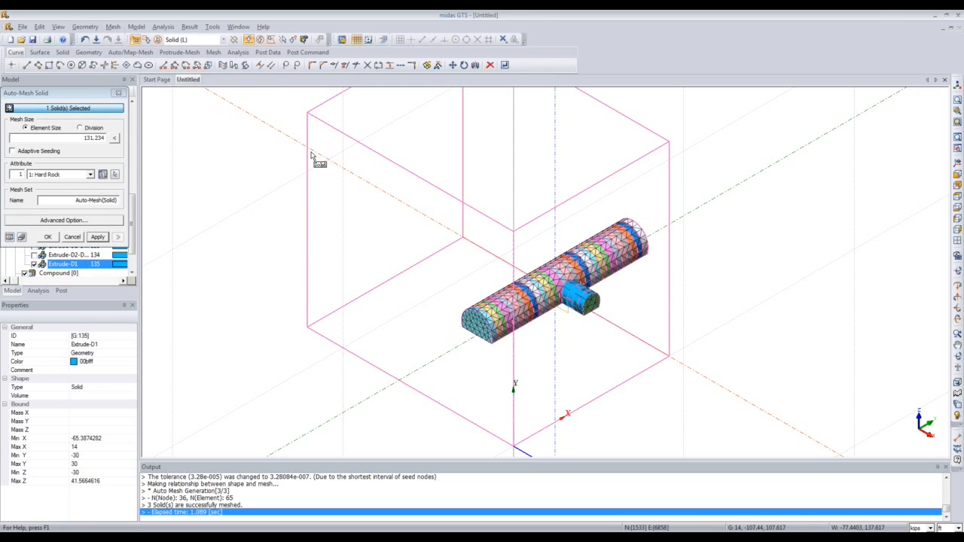
Try an element size of 2 for the ground box and preview the mesh seeds.
{"action": "left_click", "coordinate": [77, 140]}
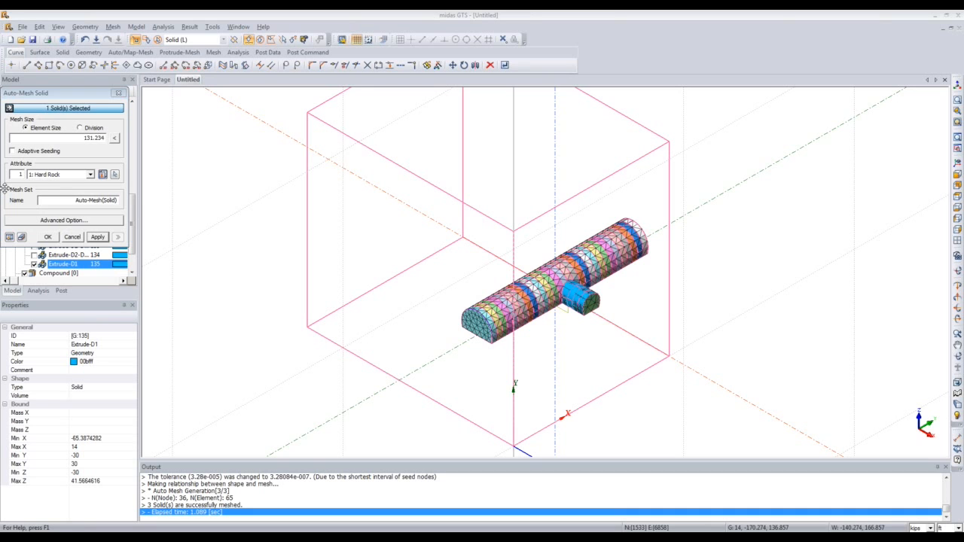
{"action": "left_click", "coordinate": [65, 142]}
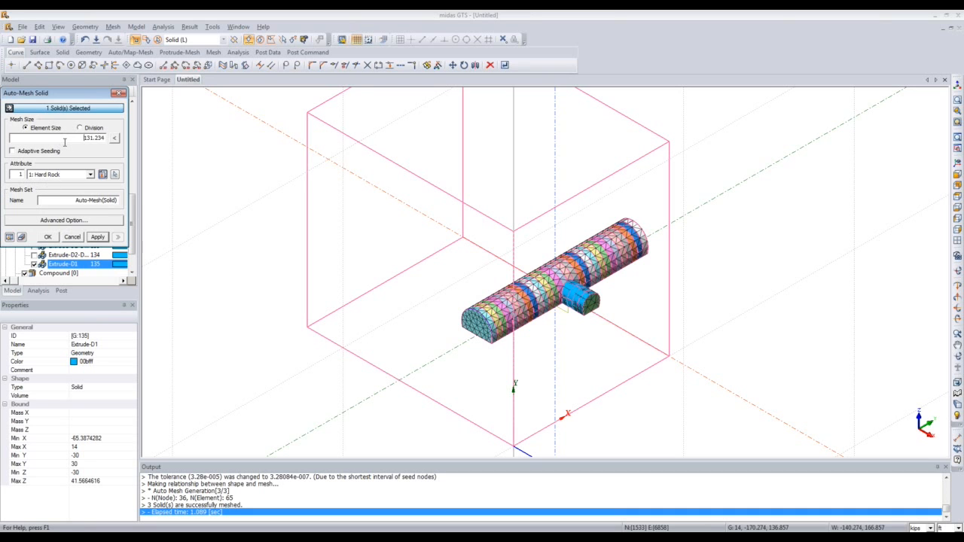
{"action": "type", "text": "2"}
{"action": "left_click", "coordinate": [10, 237]}
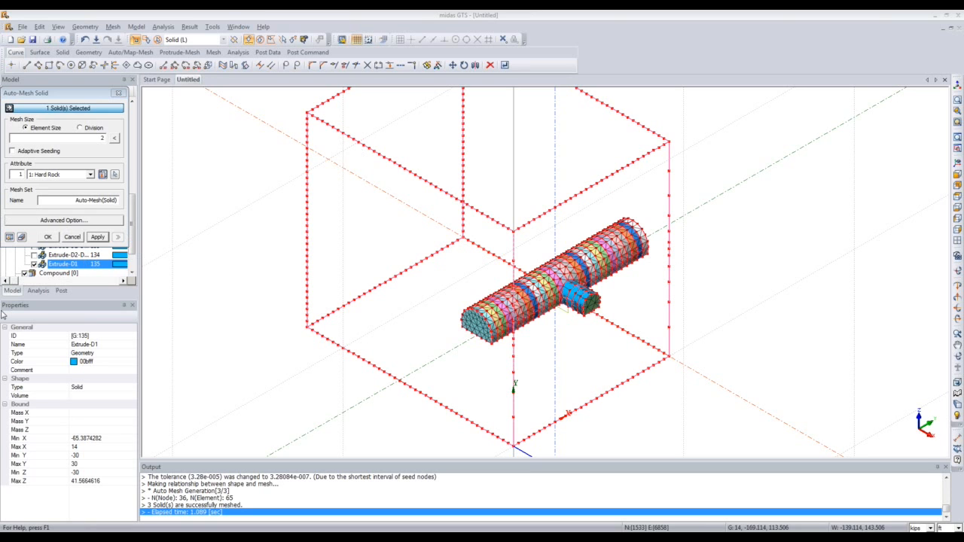
Mesh the ground box with element size 9 and the Hard Rock attribute, previewing the mesh seeds first.
{"action": "left_click", "coordinate": [84, 140]}
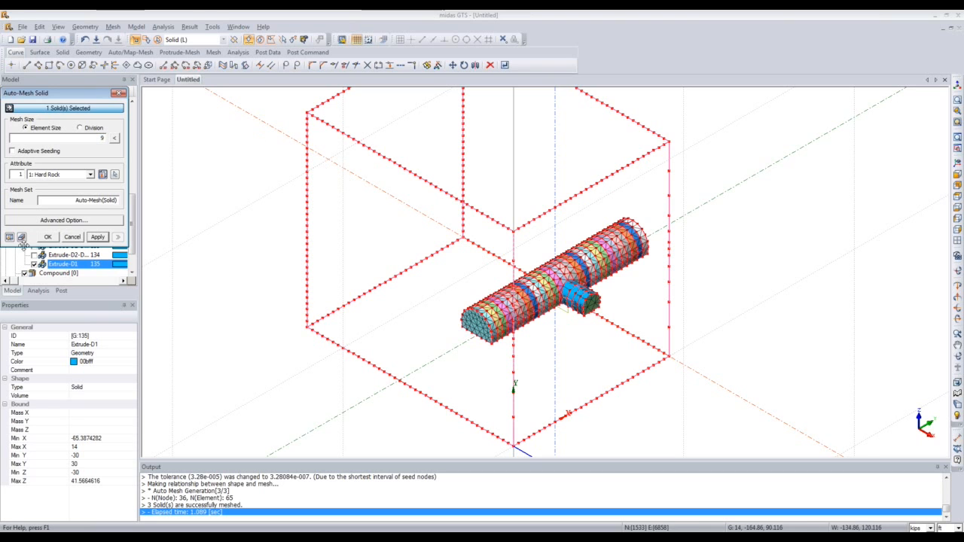
{"action": "left_click", "coordinate": [13, 239]}
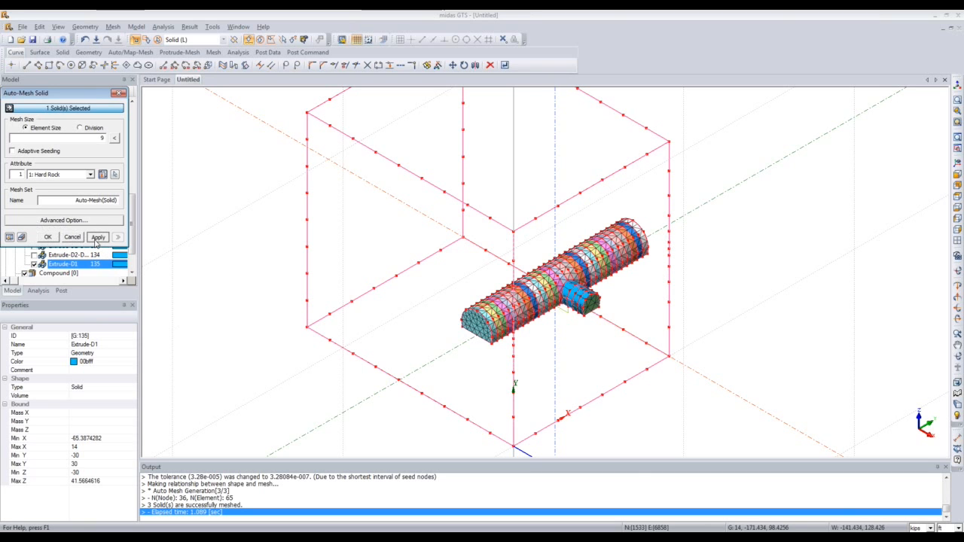
{"action": "left_click", "coordinate": [96, 238]}
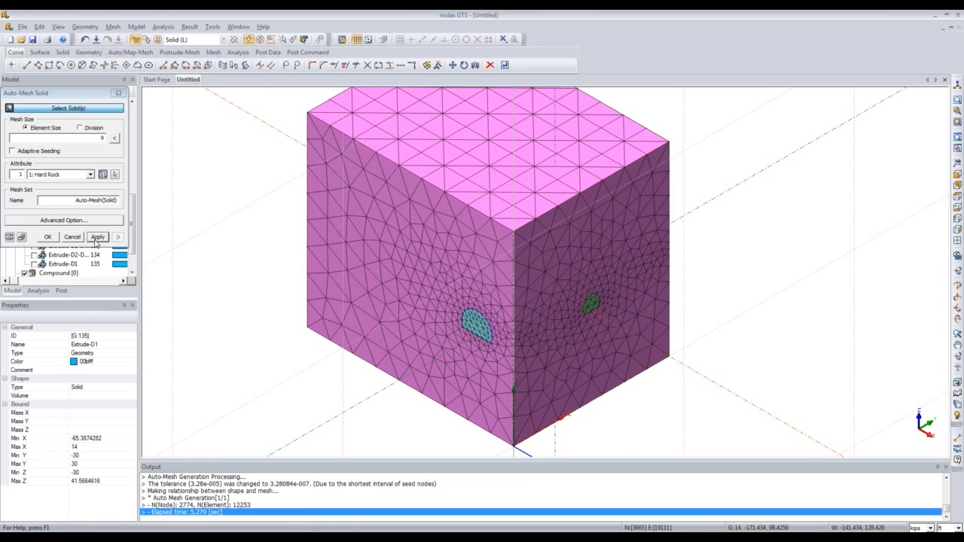
{"action": "left_click", "coordinate": [118, 93]}
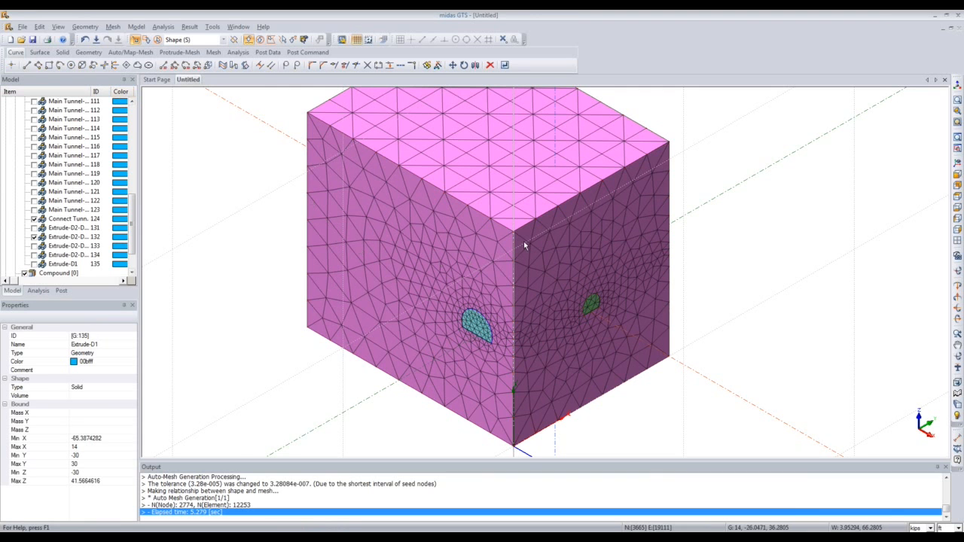
Examine the meshed ground box from several angles, especially the element density around the two tunnel openings.
{"action": "scroll", "coordinate": [523, 241], "scroll_direction": "down", "scroll_amount": 2}
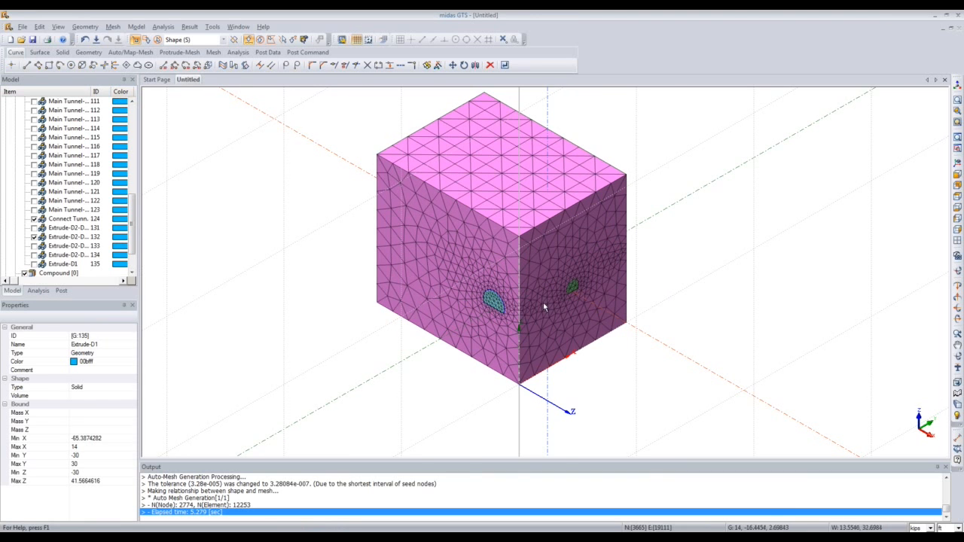
{"action": "middle_click_drag", "start_coordinate": [544, 307], "coordinate": [535, 282]}
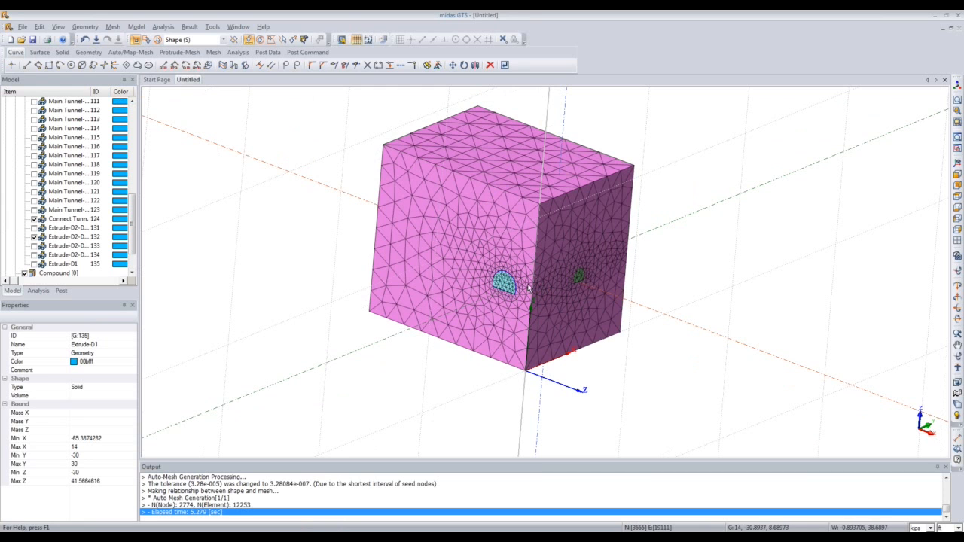
{"action": "mouse_move", "coordinate": [528, 287]}
{"action": "middle_mouse_down"}
{"action": "mouse_move", "coordinate": [461, 303]}
{"action": "mouse_move", "coordinate": [518, 296]}
{"action": "middle_mouse_up"}
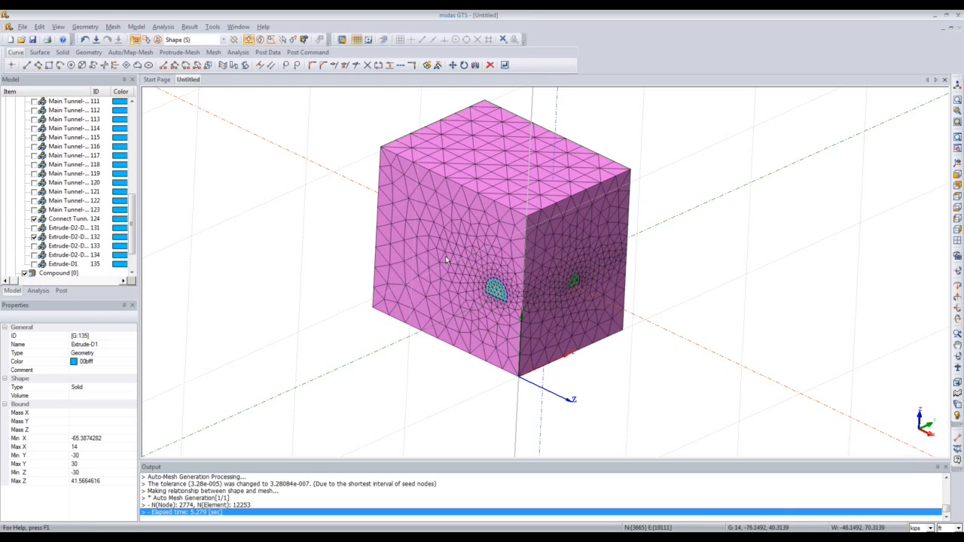
{"action": "middle_click_drag", "start_coordinate": [446, 259], "coordinate": [435, 280]}
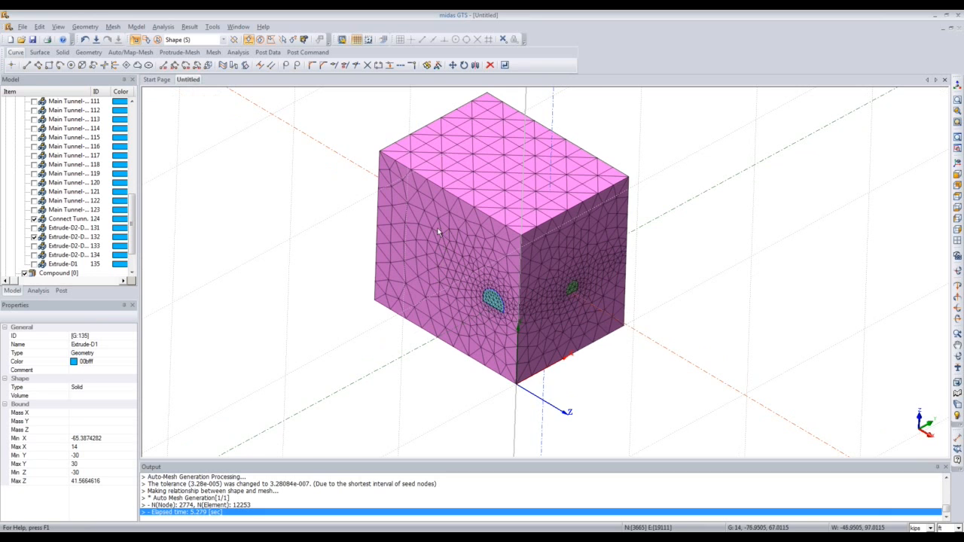
{"action": "middle_click_drag", "start_coordinate": [442, 232], "coordinate": [411, 244]}
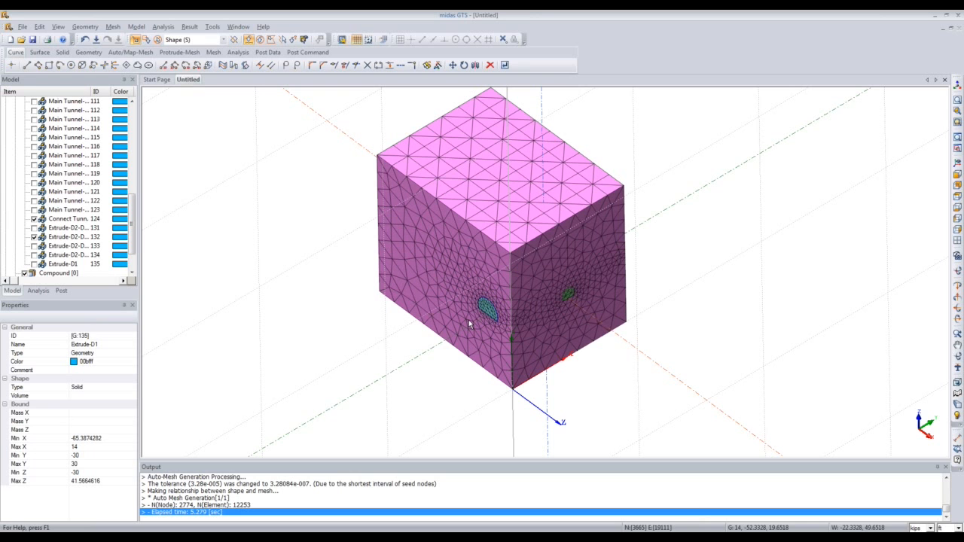
{"action": "middle_click_drag", "start_coordinate": [468, 320], "coordinate": [464, 304]}
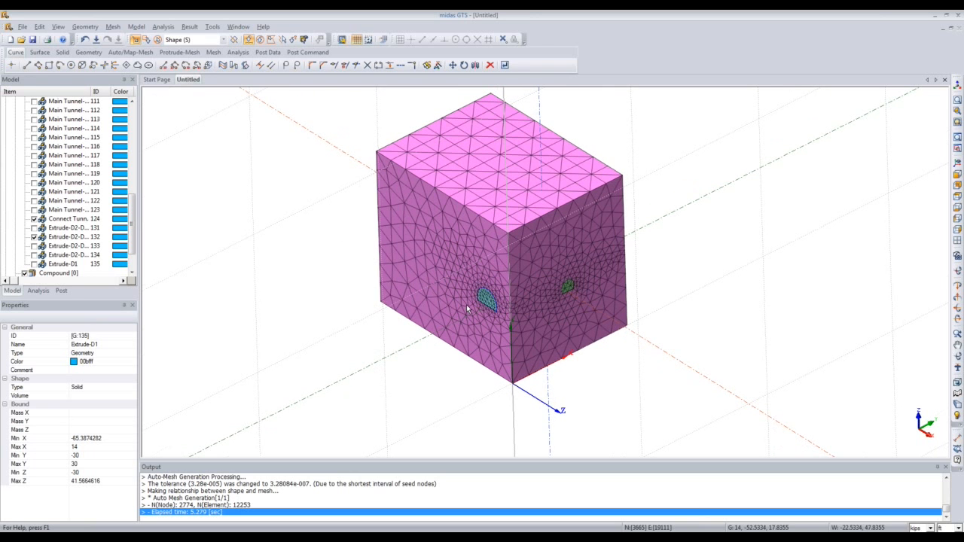